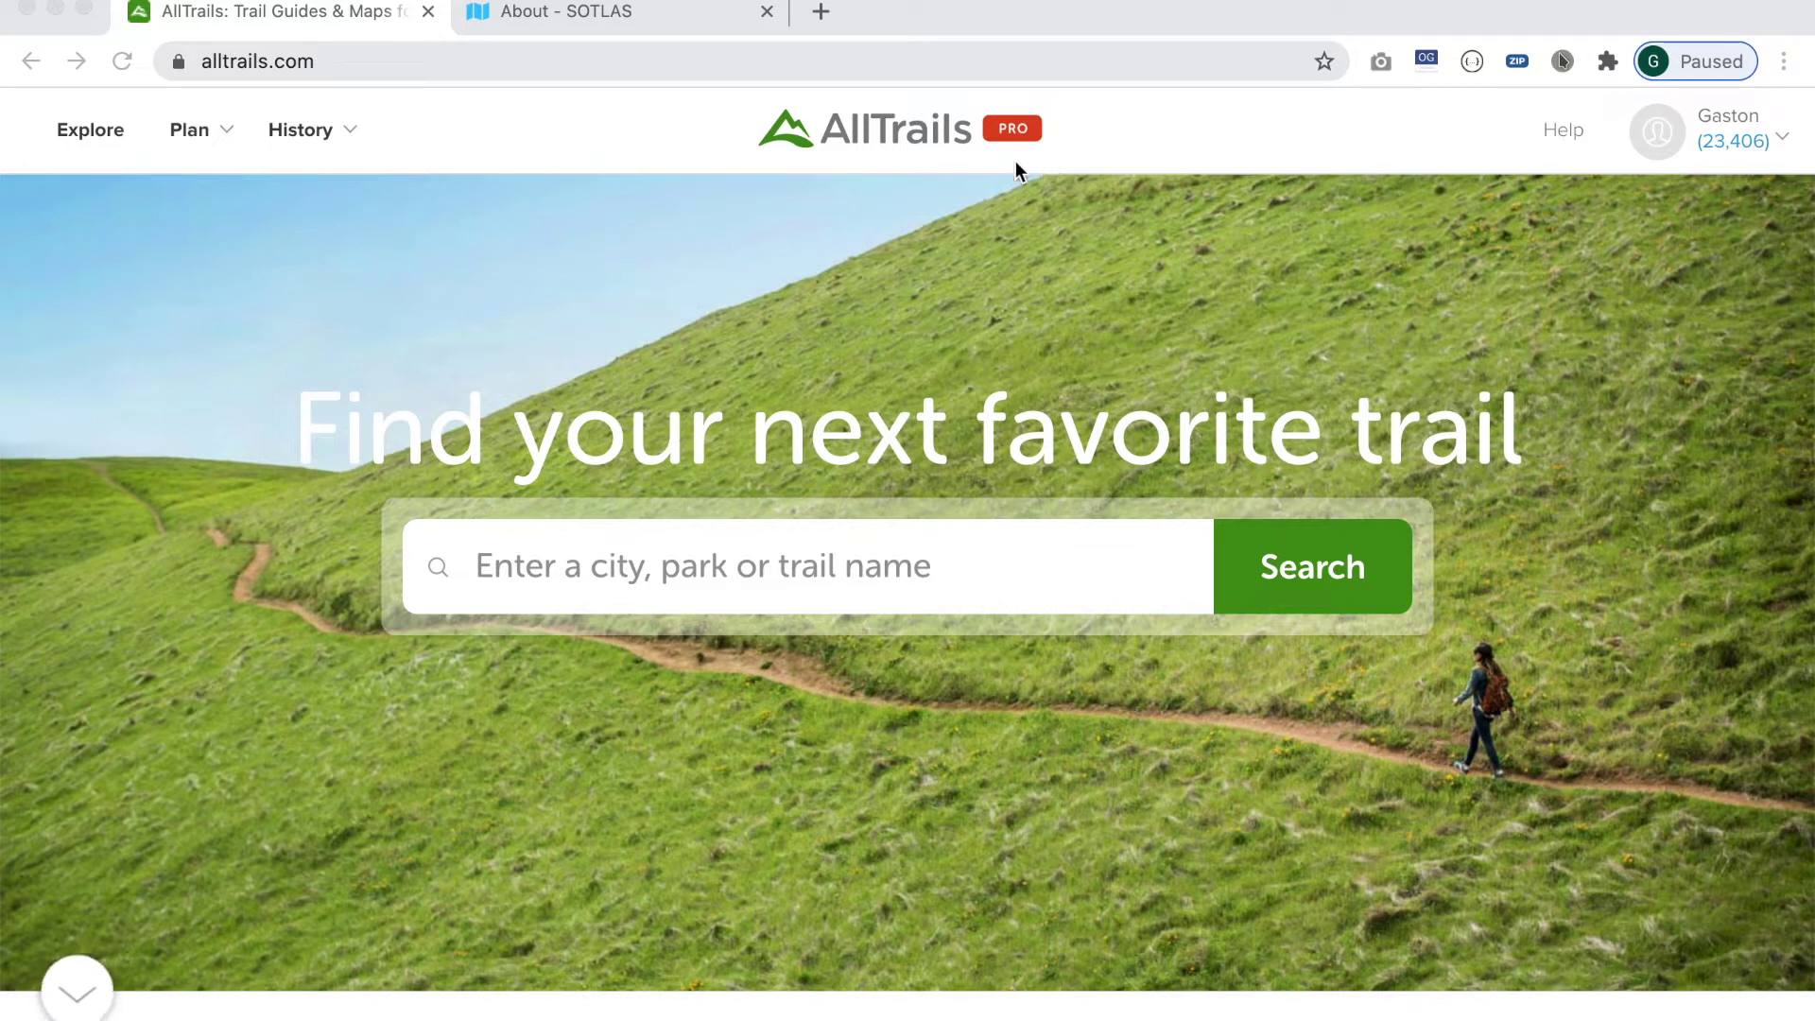
Switch to the SOTLAS site and search it for Elephant Mountain
{"action": "left_click", "coordinate": [578, 11]}
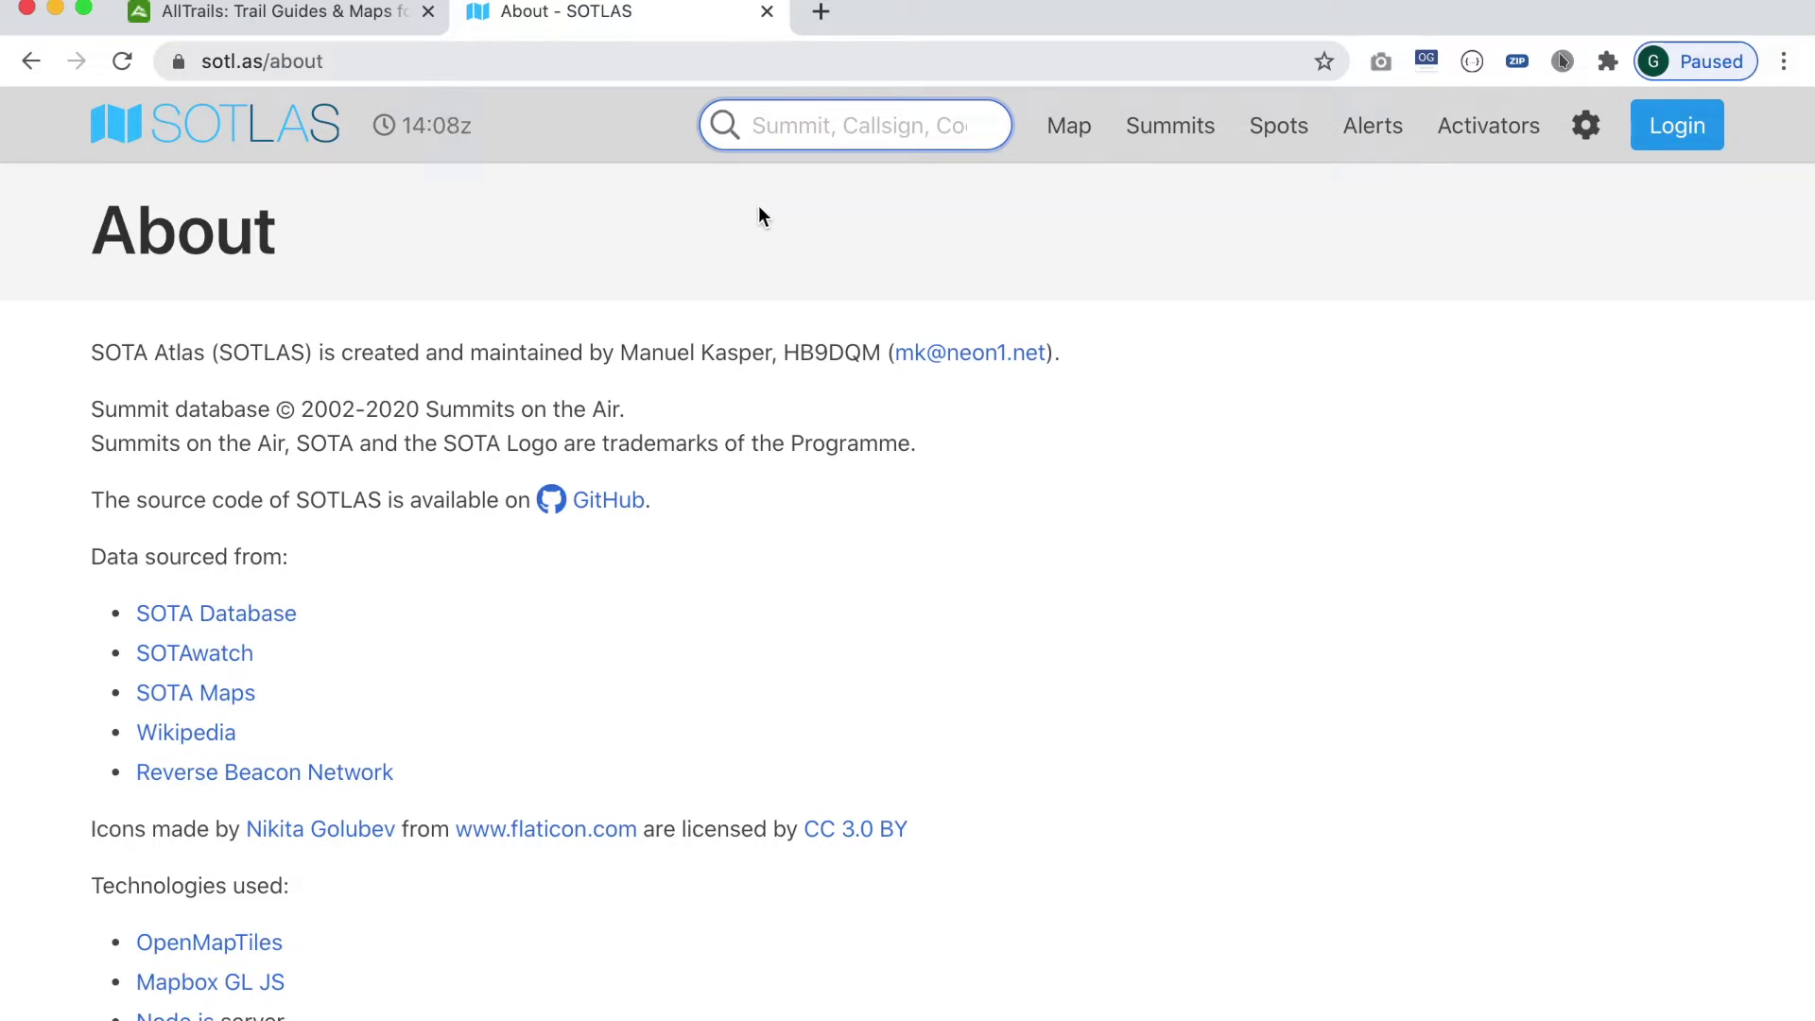
{"action": "right_click", "coordinate": [798, 125]}
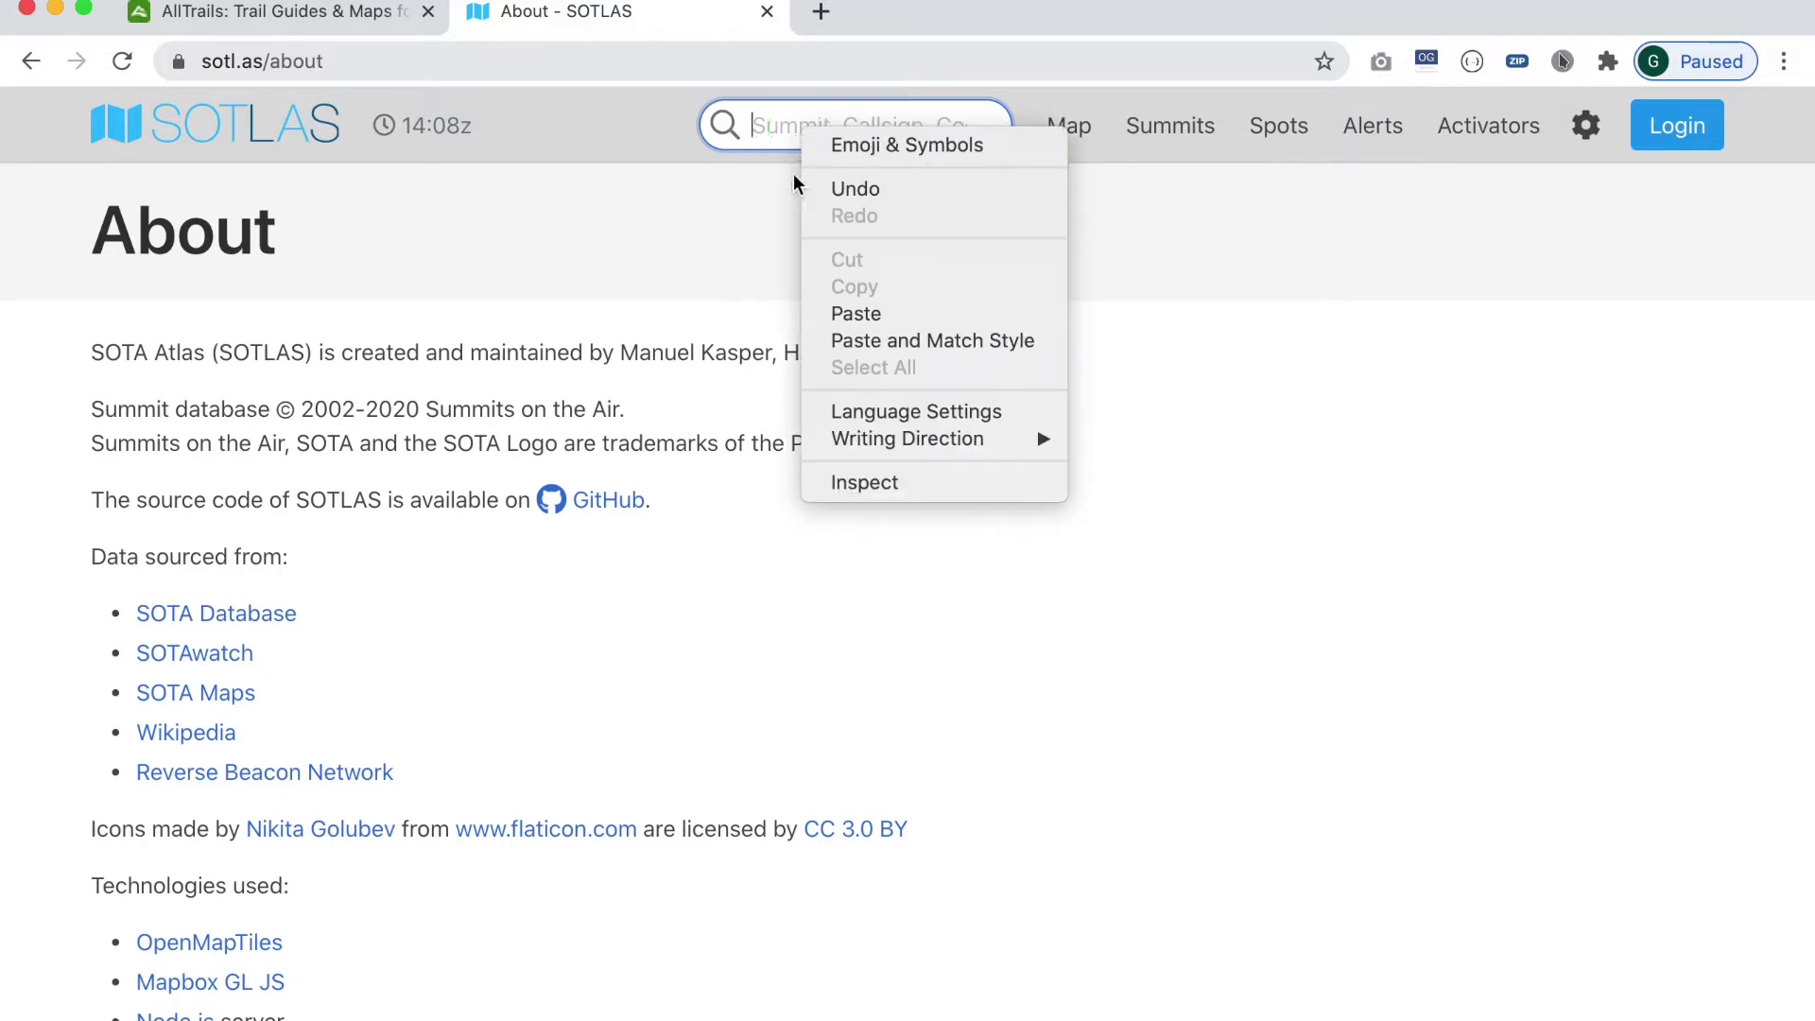
{"action": "left_click", "coordinate": [860, 314]}
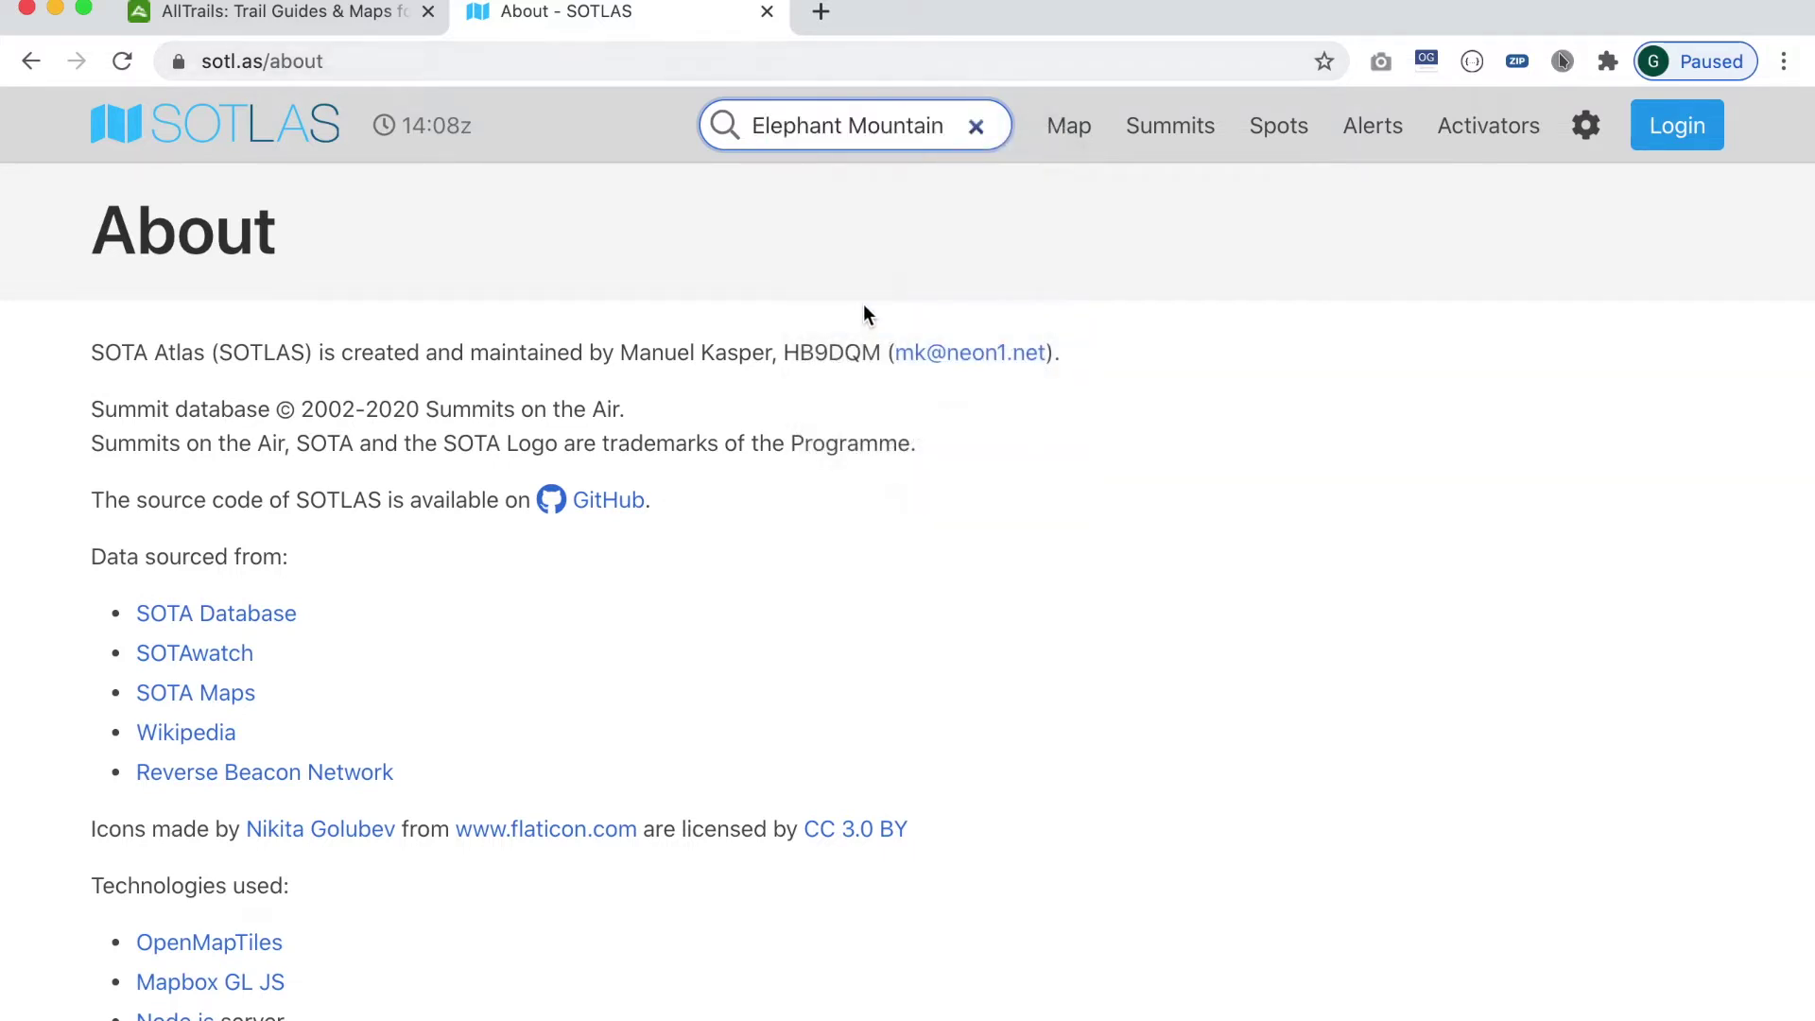
{"action": "key", "text": "Return"}
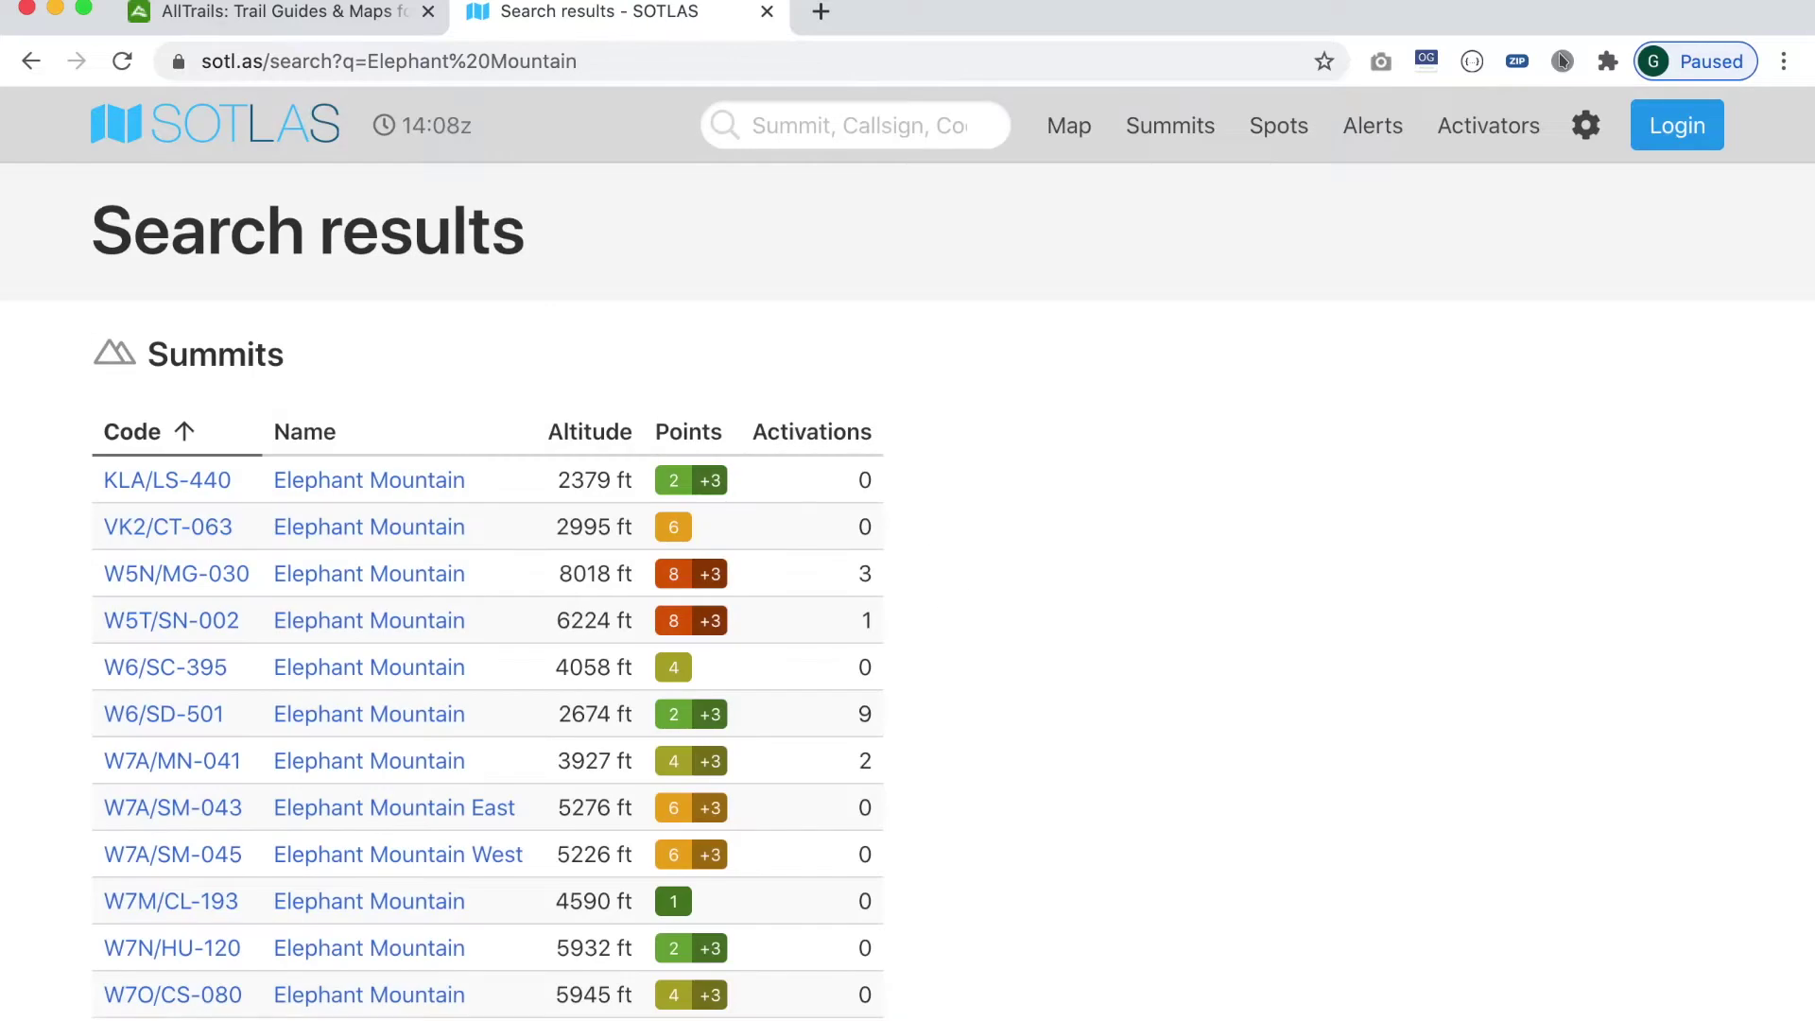
Open the Elephant Mountain summit W7A/MN-041 from the search results and copy its coordinates
{"action": "scroll", "coordinate": [539, 321], "scroll_direction": "down", "scroll_amount": 2}
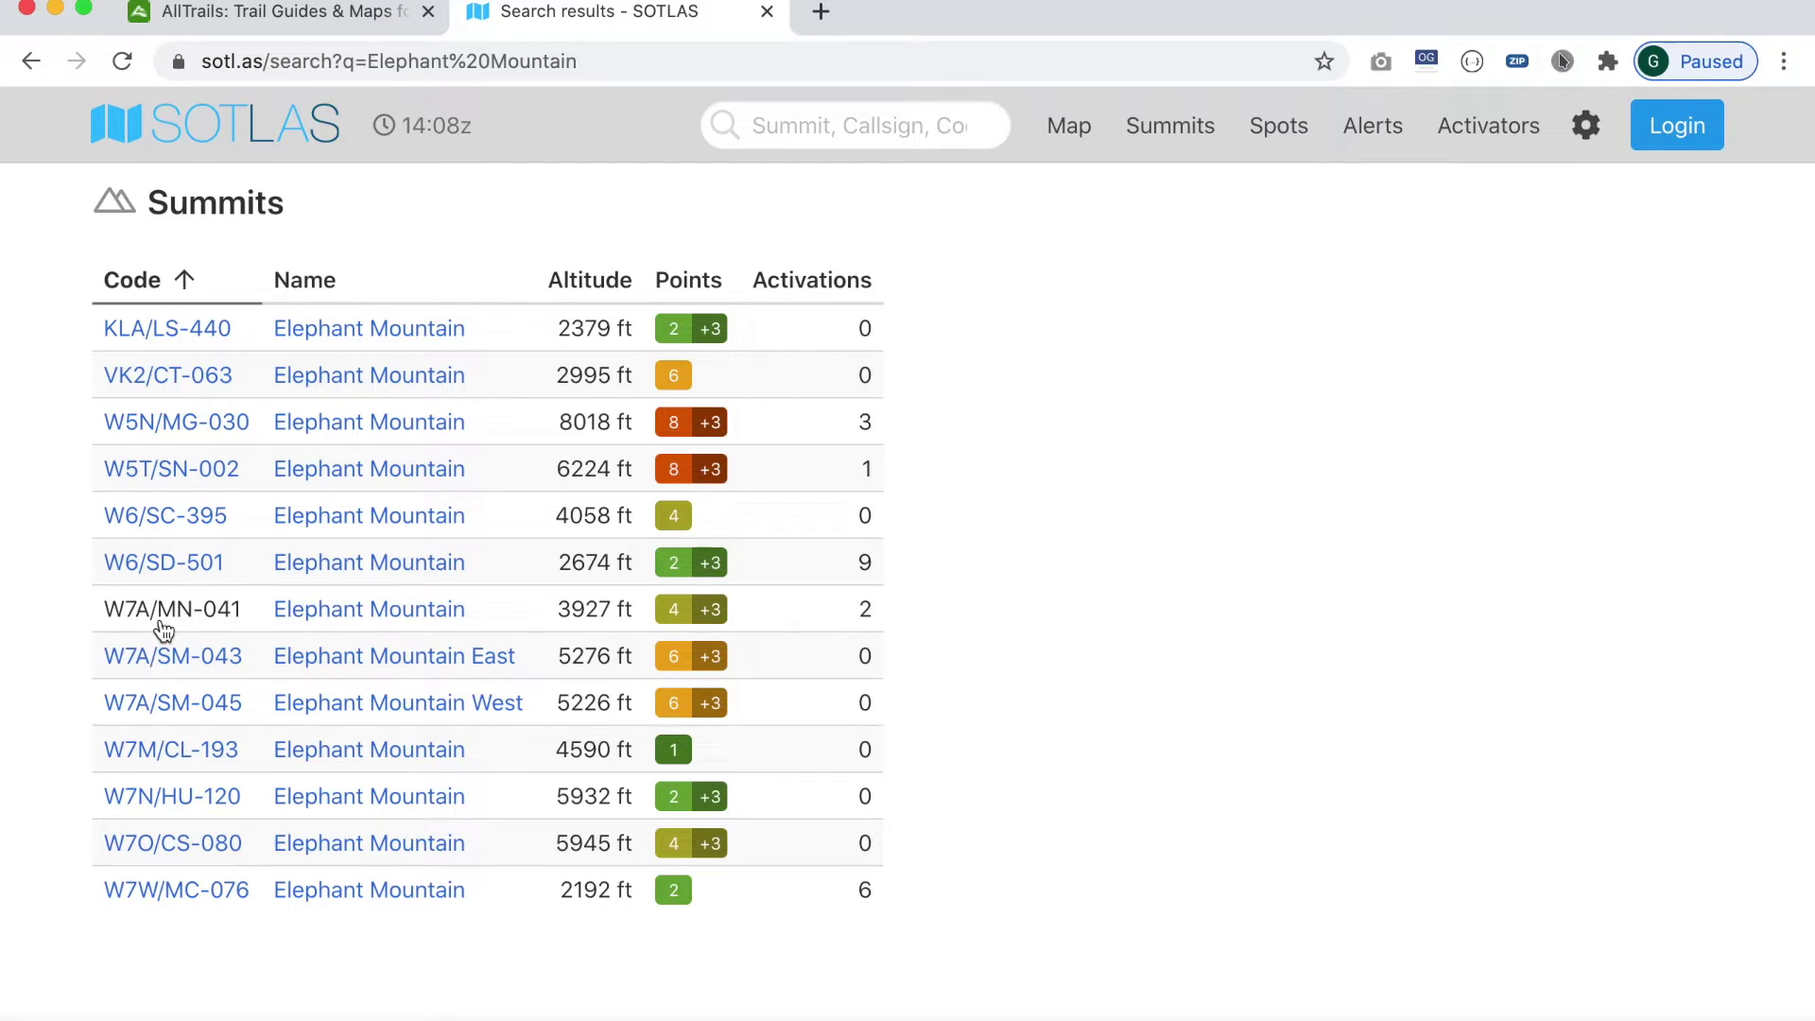
{"action": "left_click", "coordinate": [318, 616]}
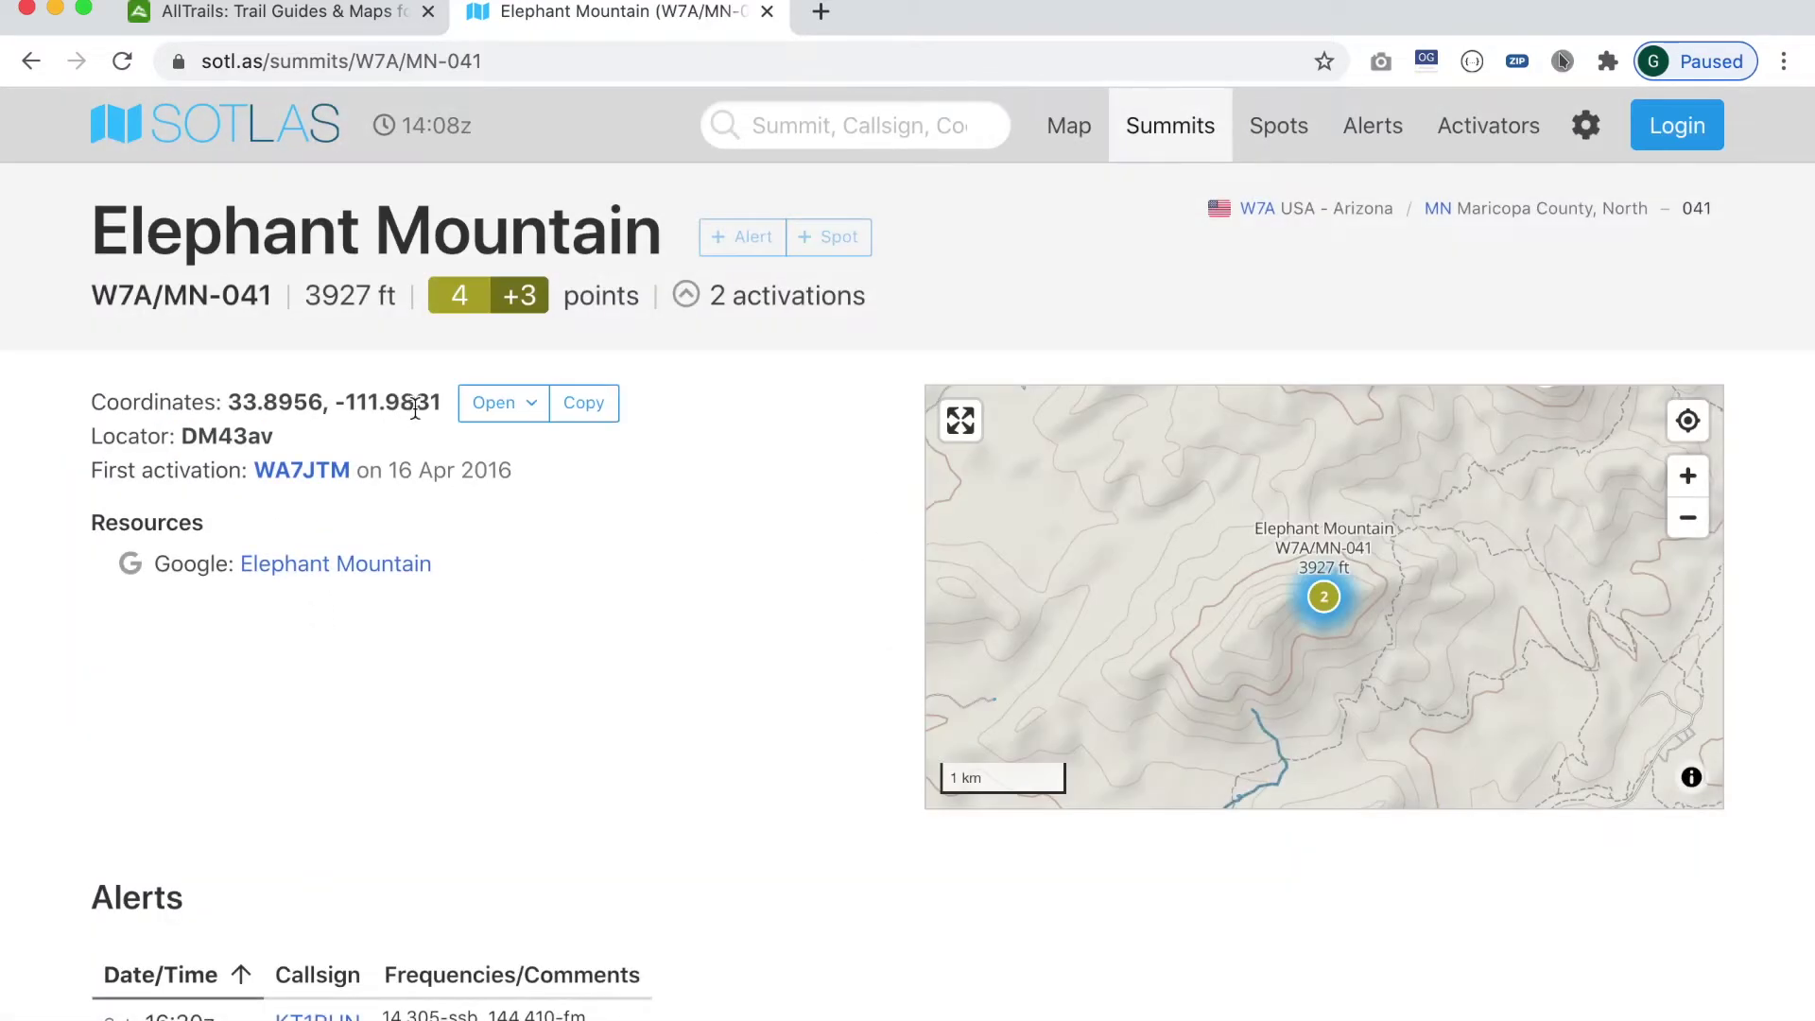
{"action": "left_click_drag", "start_coordinate": [438, 404], "coordinate": [232, 402]}
{"action": "right_click", "coordinate": [231, 401]}
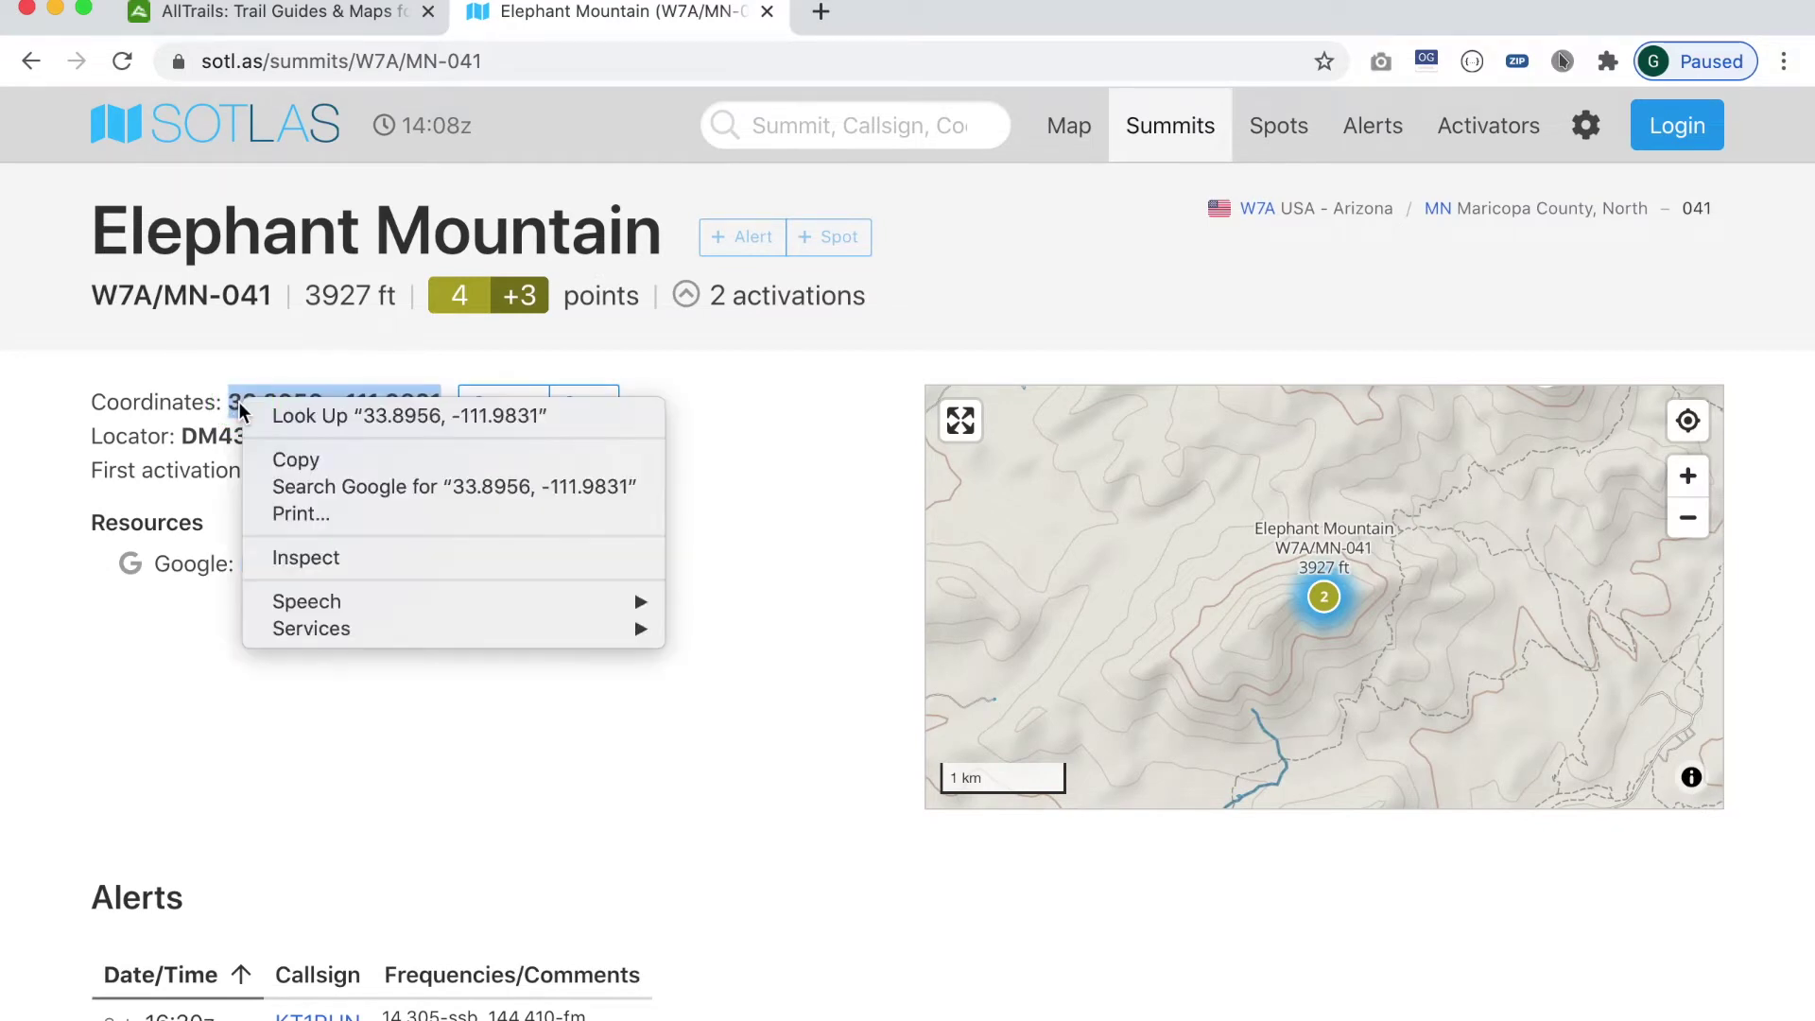
{"action": "left_click", "coordinate": [274, 459]}
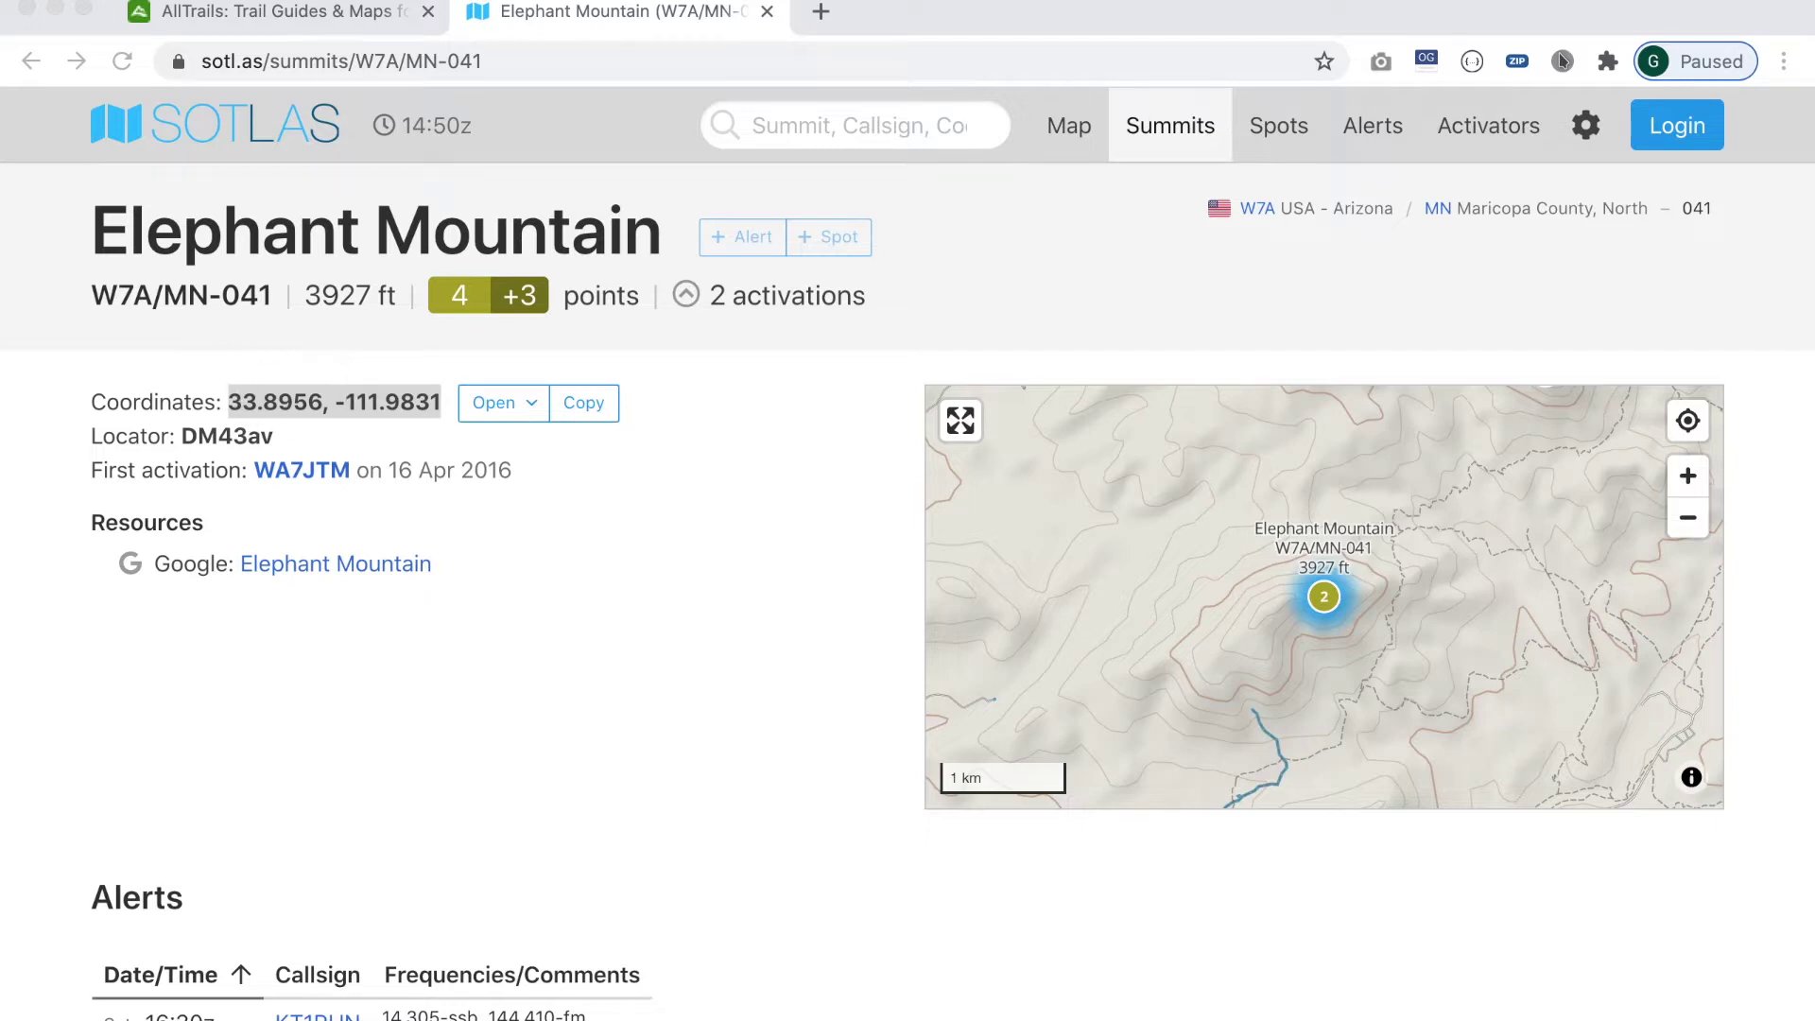
Switch to the AllTrails site and start creating a new map
{"action": "left_click", "coordinate": [292, 13]}
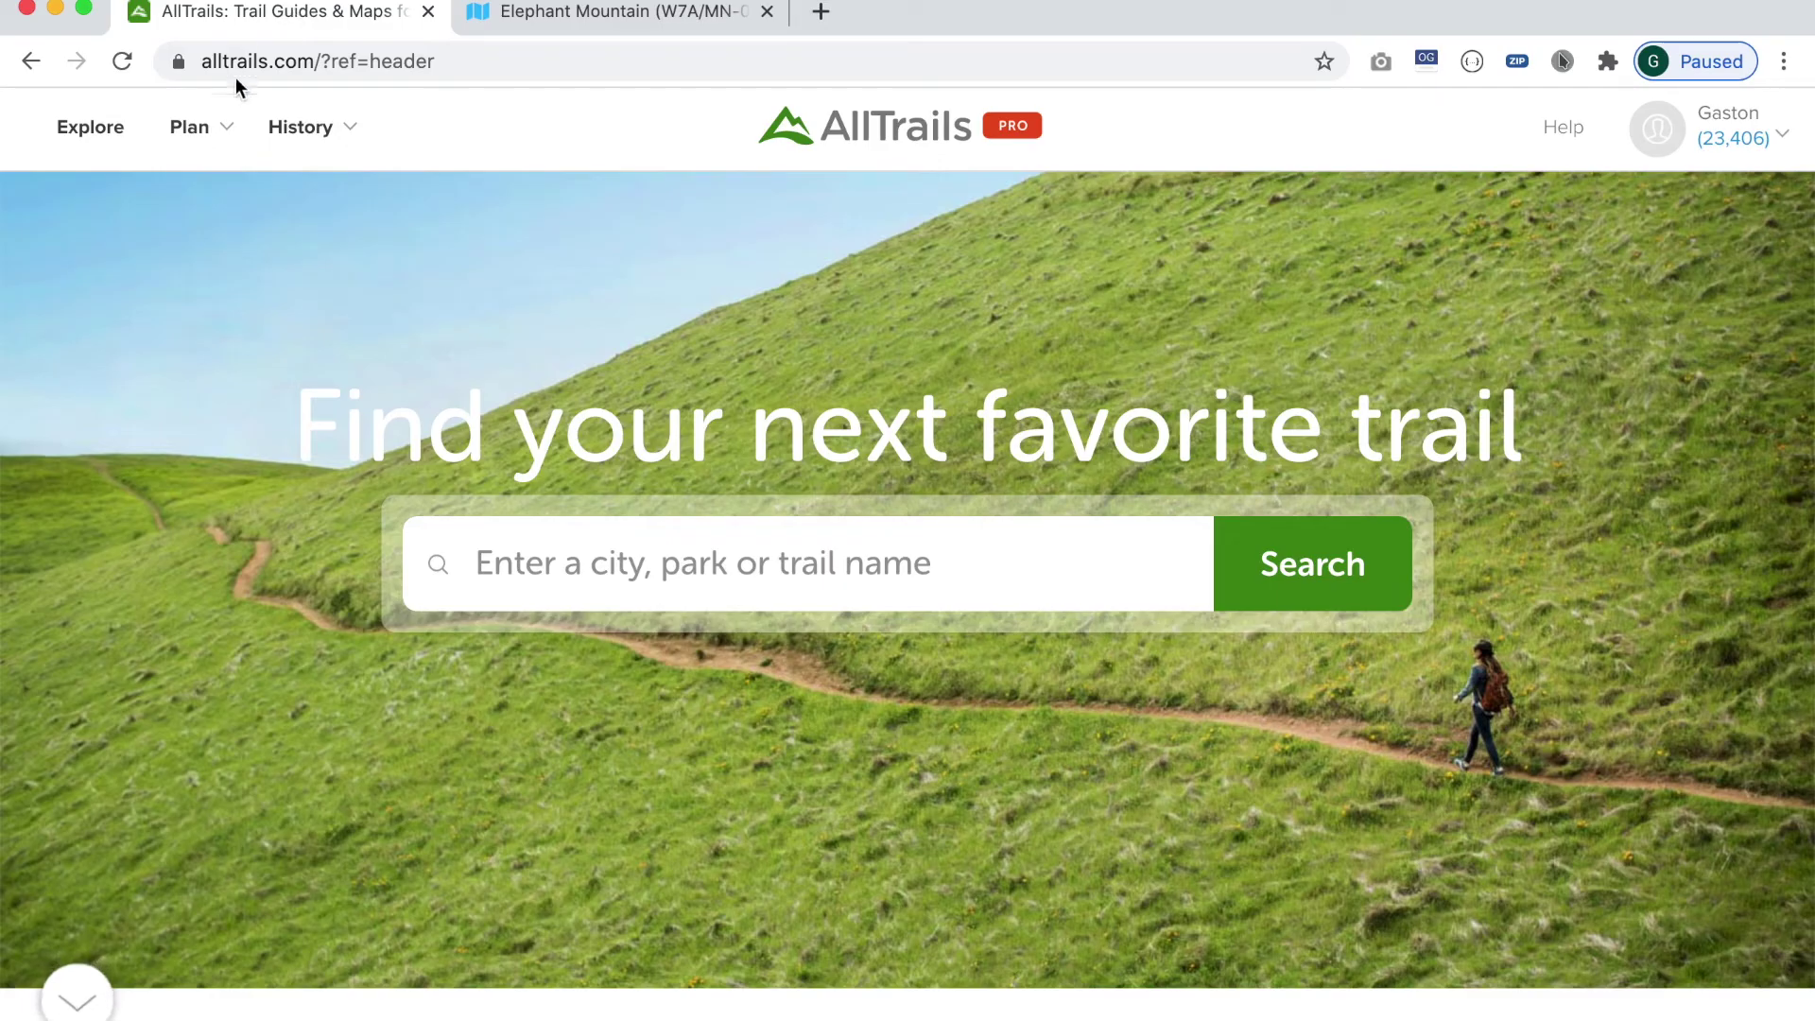
{"action": "mouse_move", "coordinate": [224, 117]}
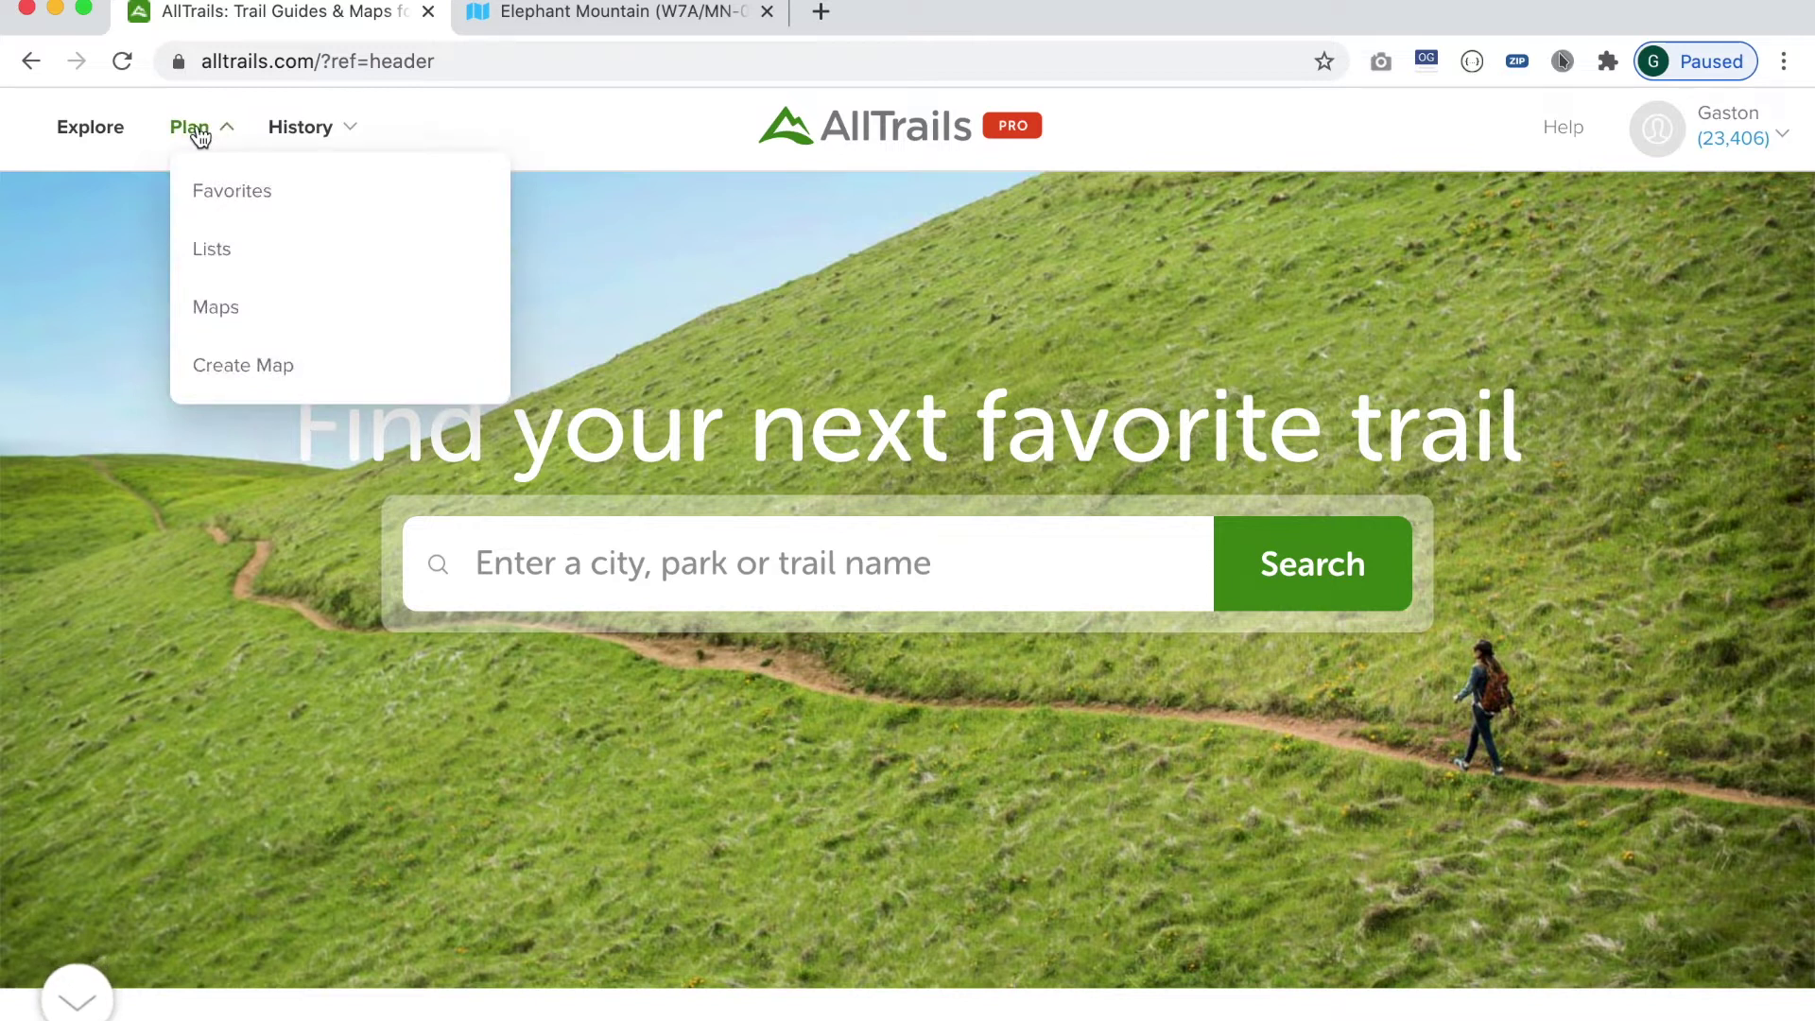
{"action": "left_click", "coordinate": [261, 371]}
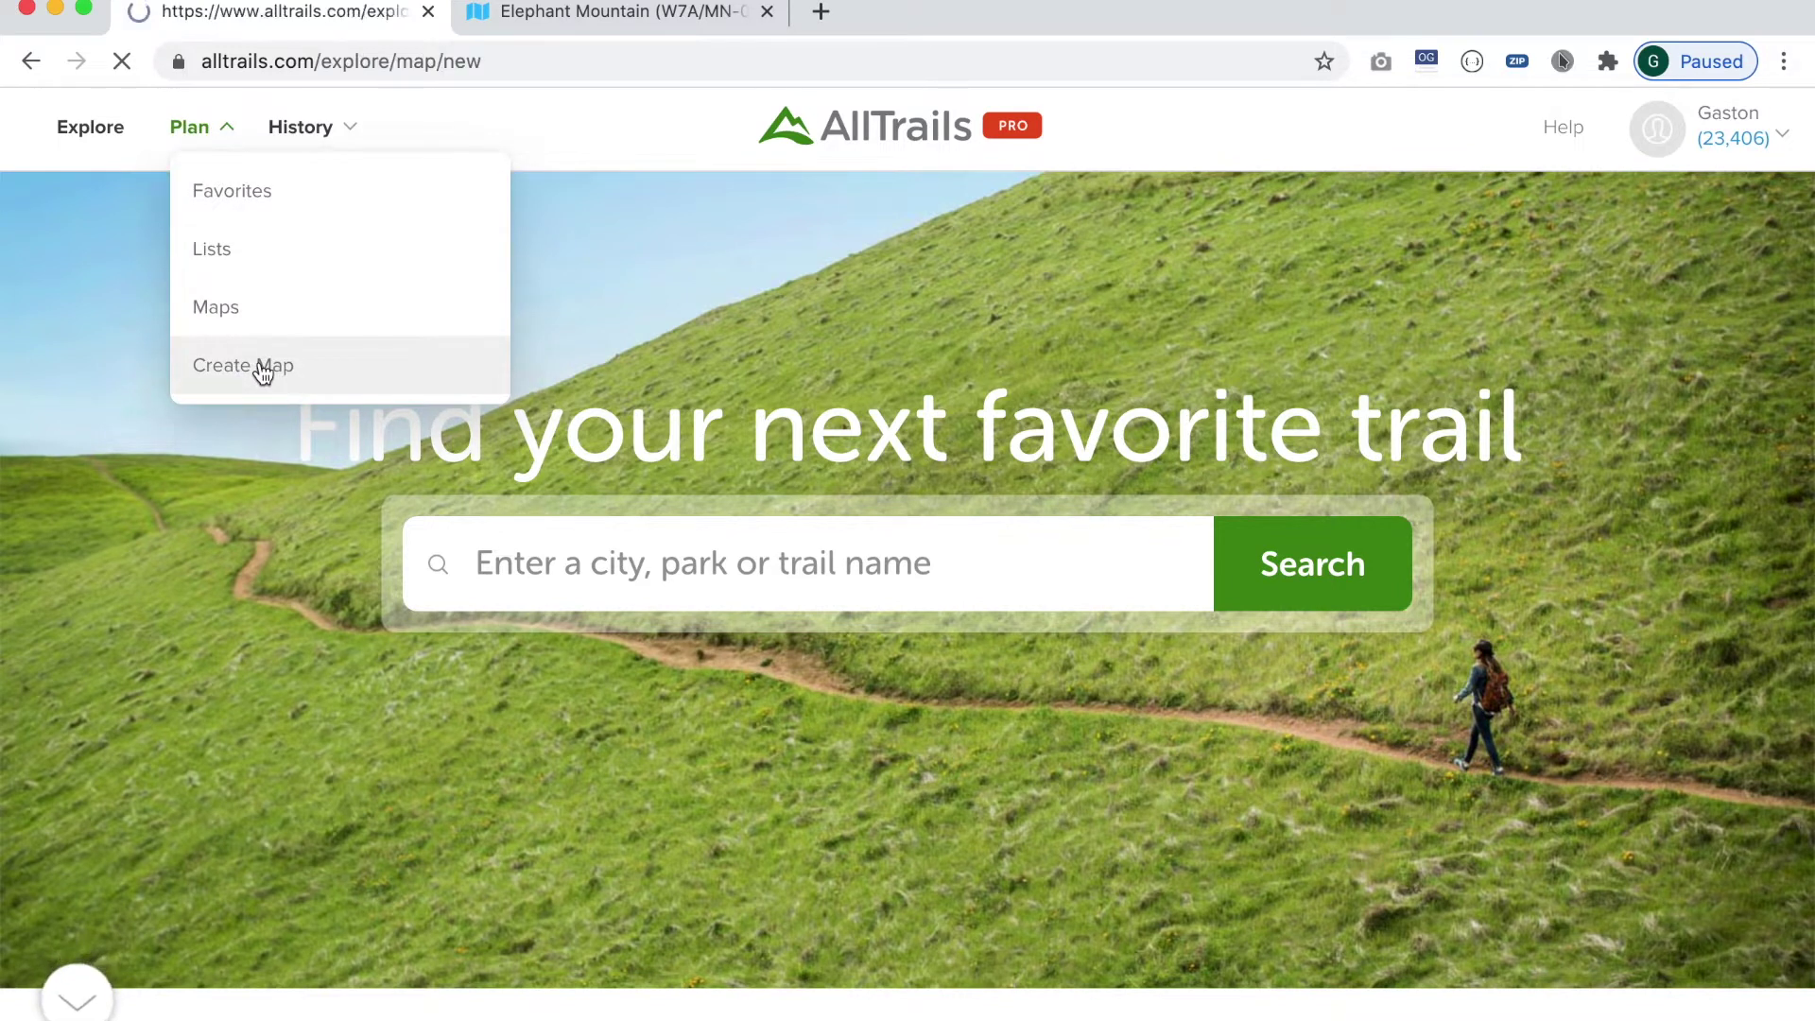
Add a new waypoint to the map and title it Summit
{"action": "scroll", "coordinate": [259, 384], "scroll_direction": "down", "scroll_amount": 3}
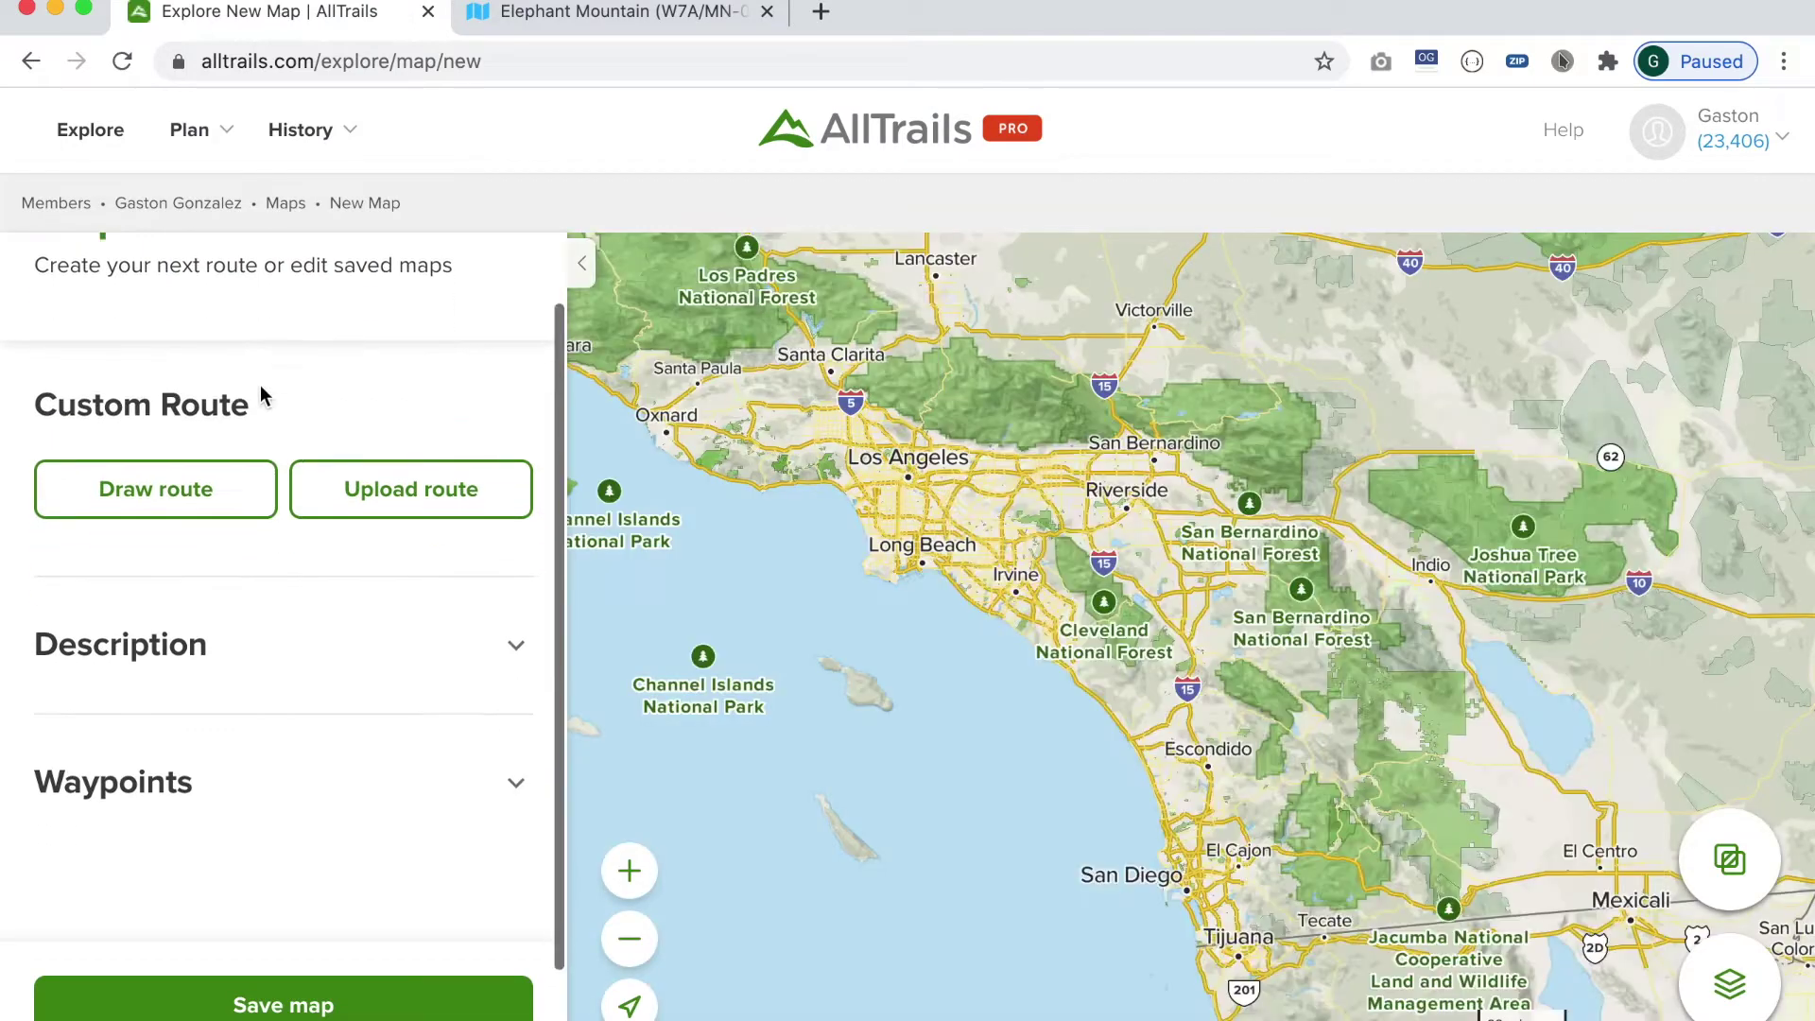
{"action": "left_click", "coordinate": [515, 662]}
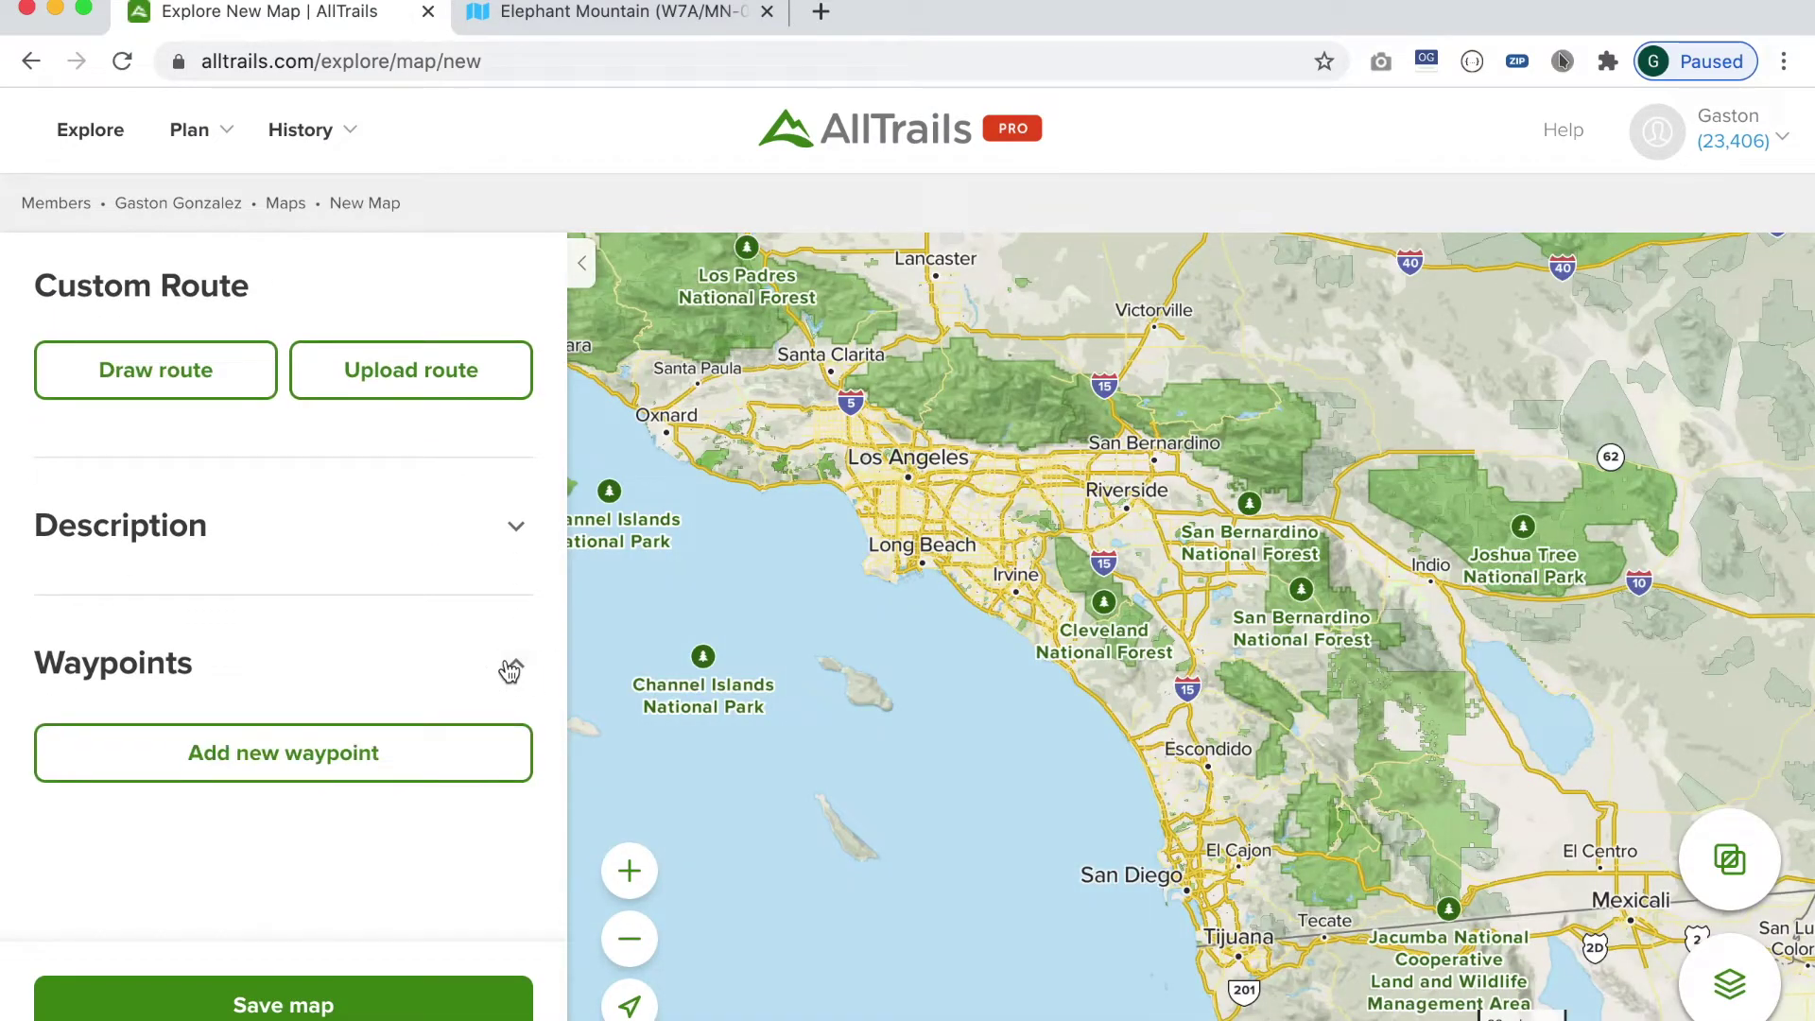
{"action": "left_click", "coordinate": [284, 751]}
{"action": "left_click", "coordinate": [245, 757]}
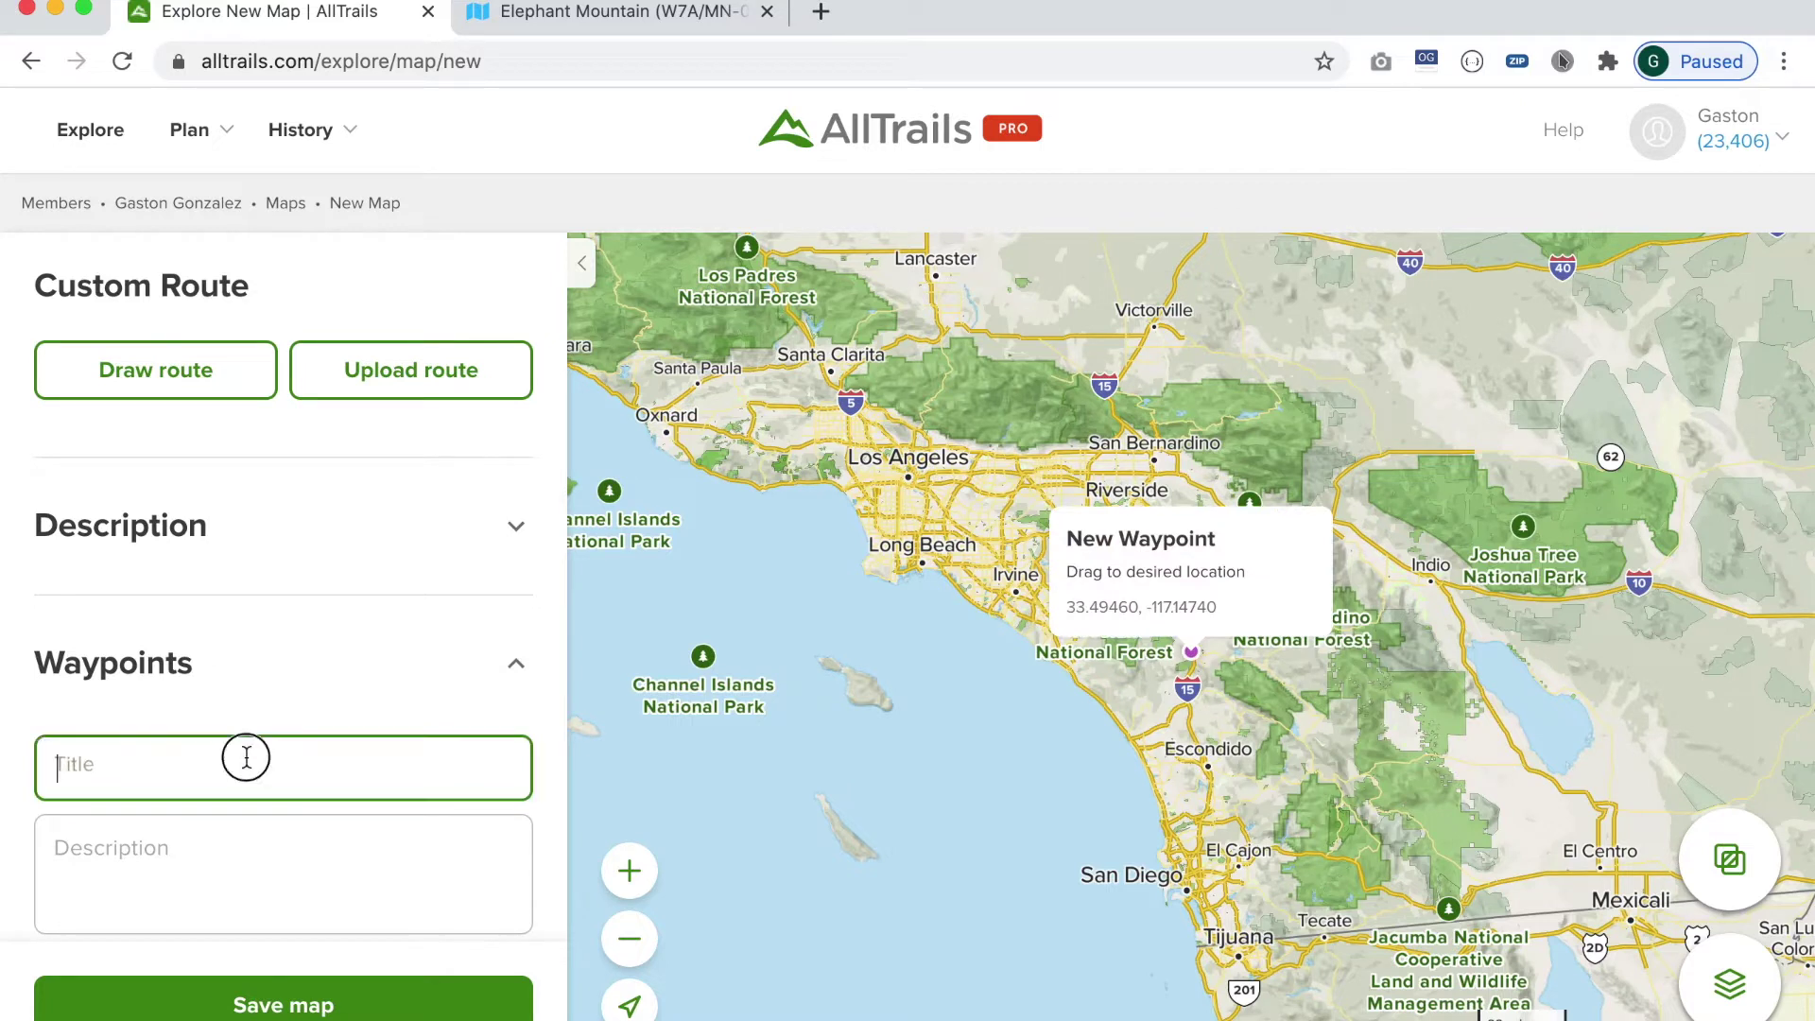
{"action": "type", "text": "Summit"}
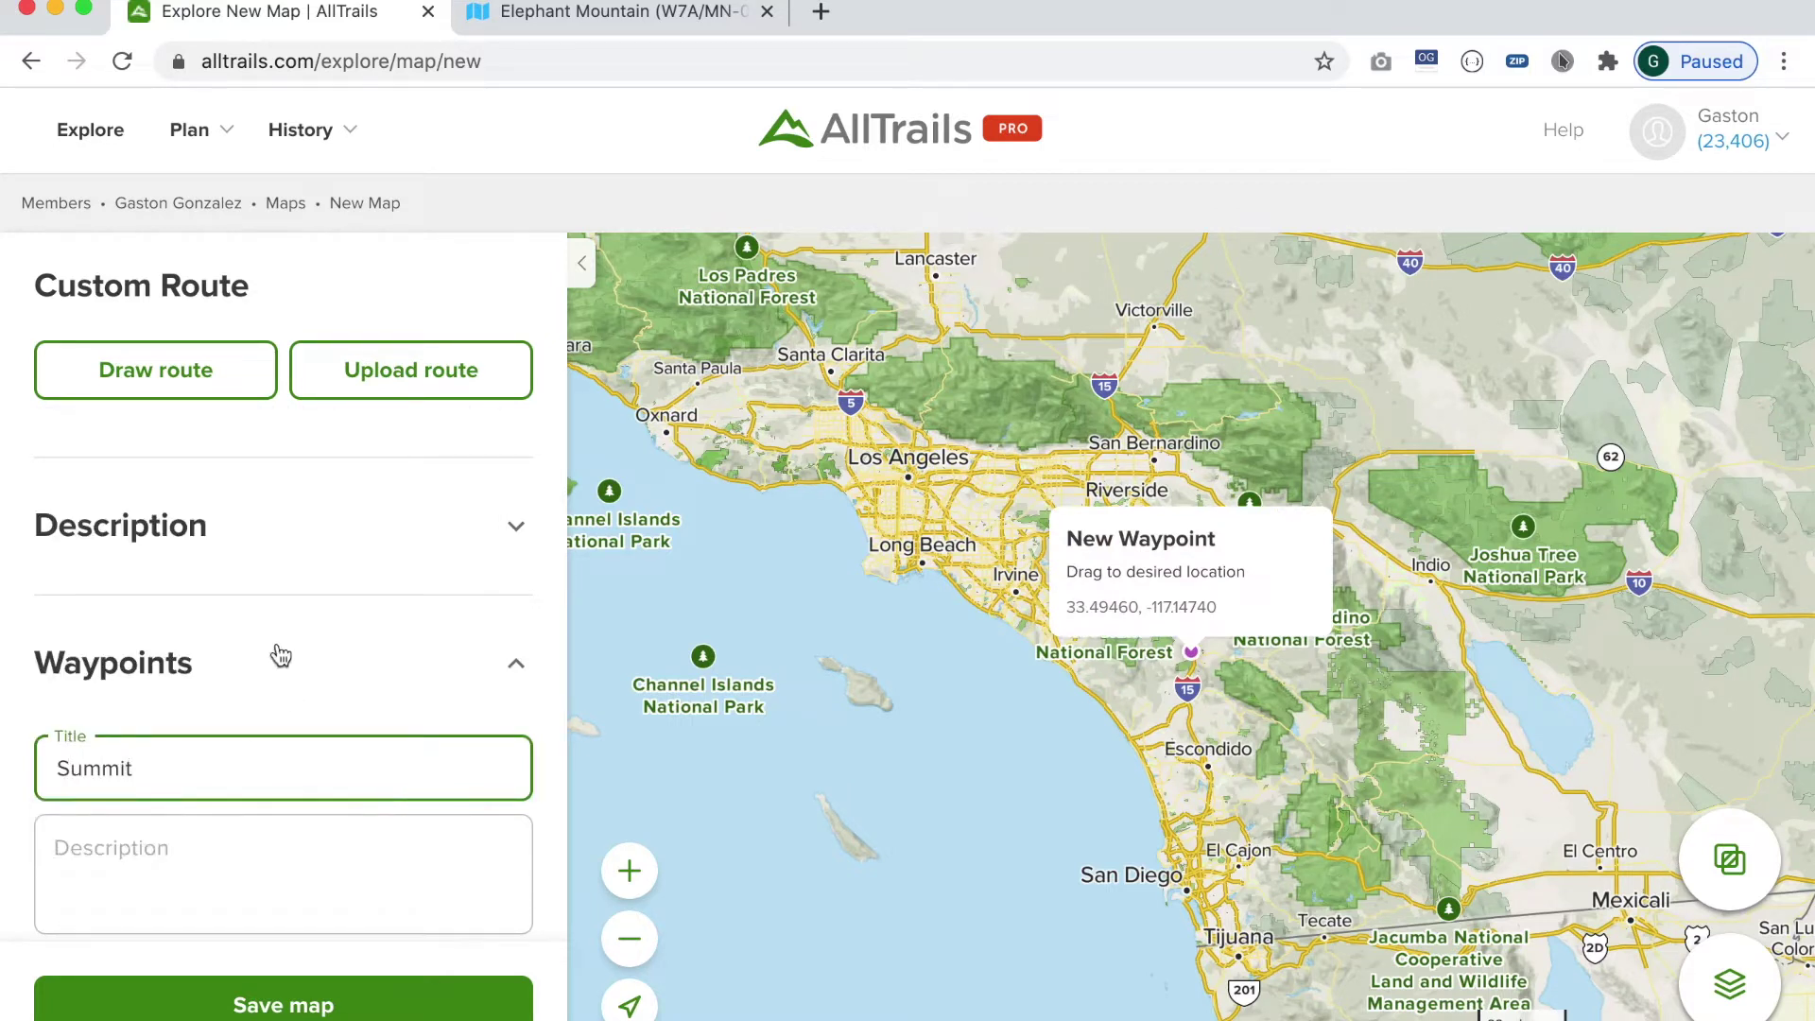
Paste the copied coordinates as the Summit waypoint's latitude and cut out the longitude part, leaving 33.8956
{"action": "scroll", "coordinate": [274, 652], "scroll_direction": "down", "scroll_amount": 5}
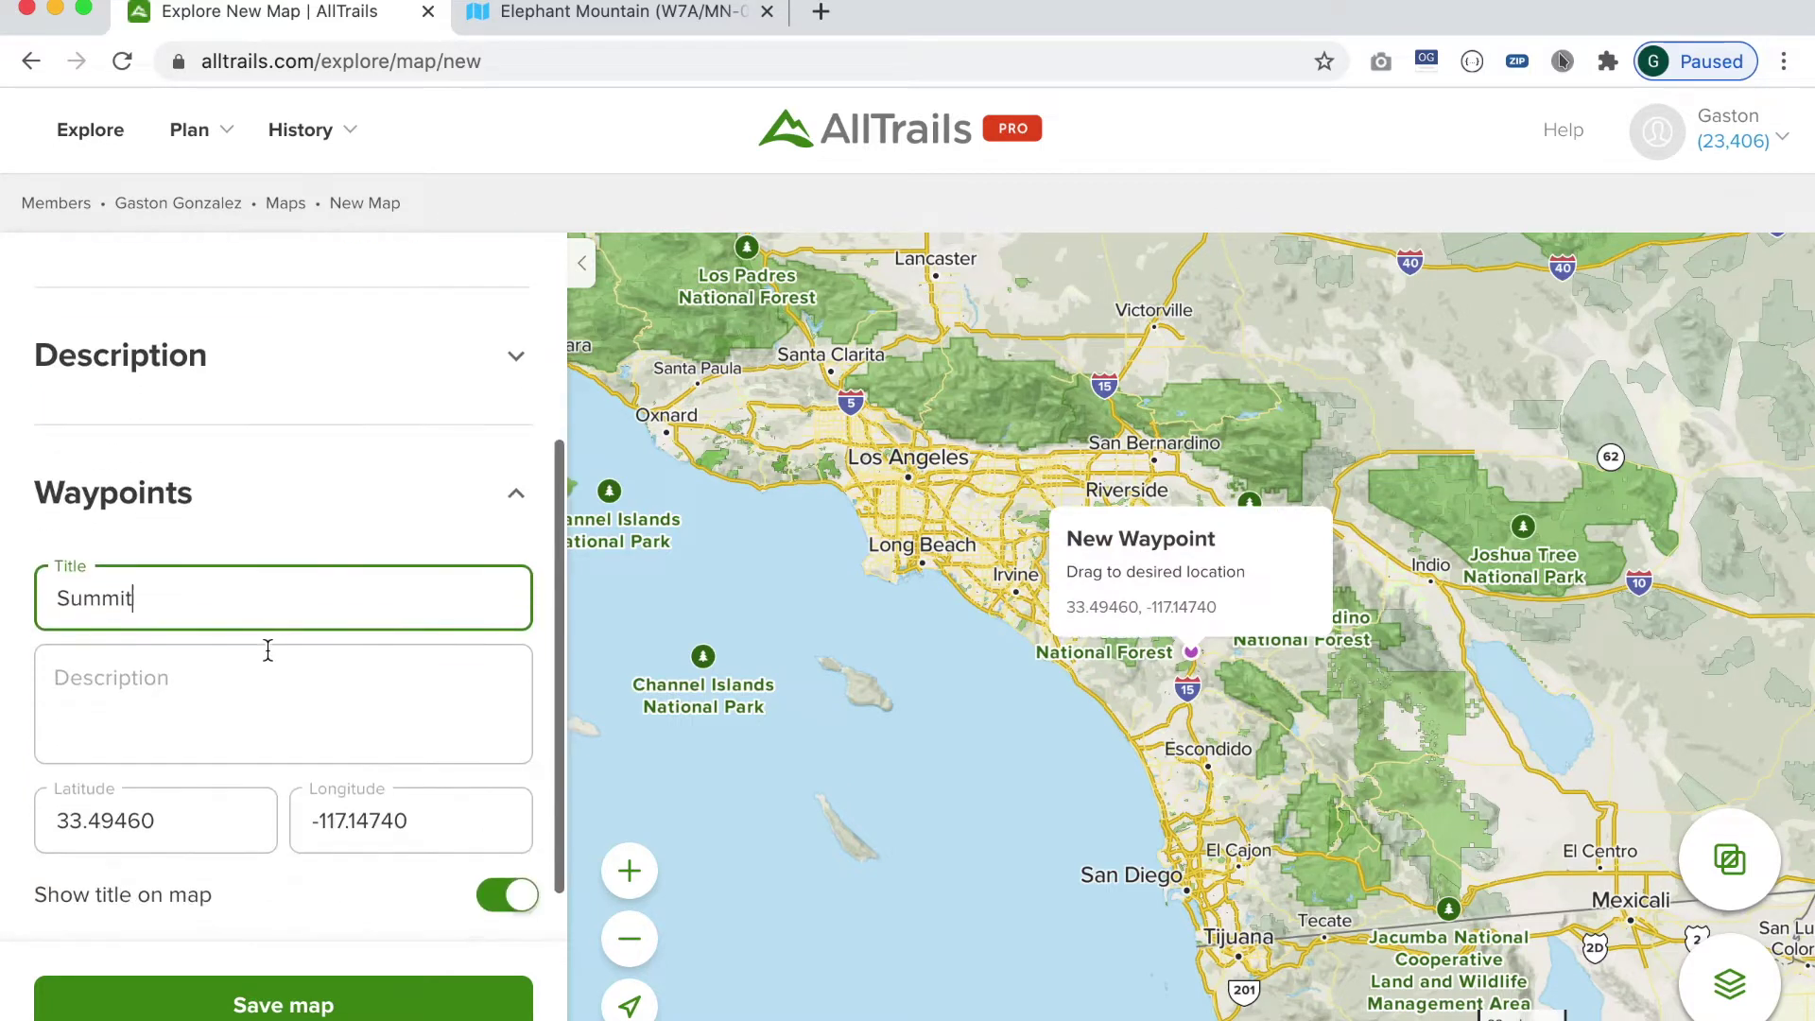
{"action": "left_click", "coordinate": [151, 755]}
{"action": "double_click", "coordinate": [132, 760]}
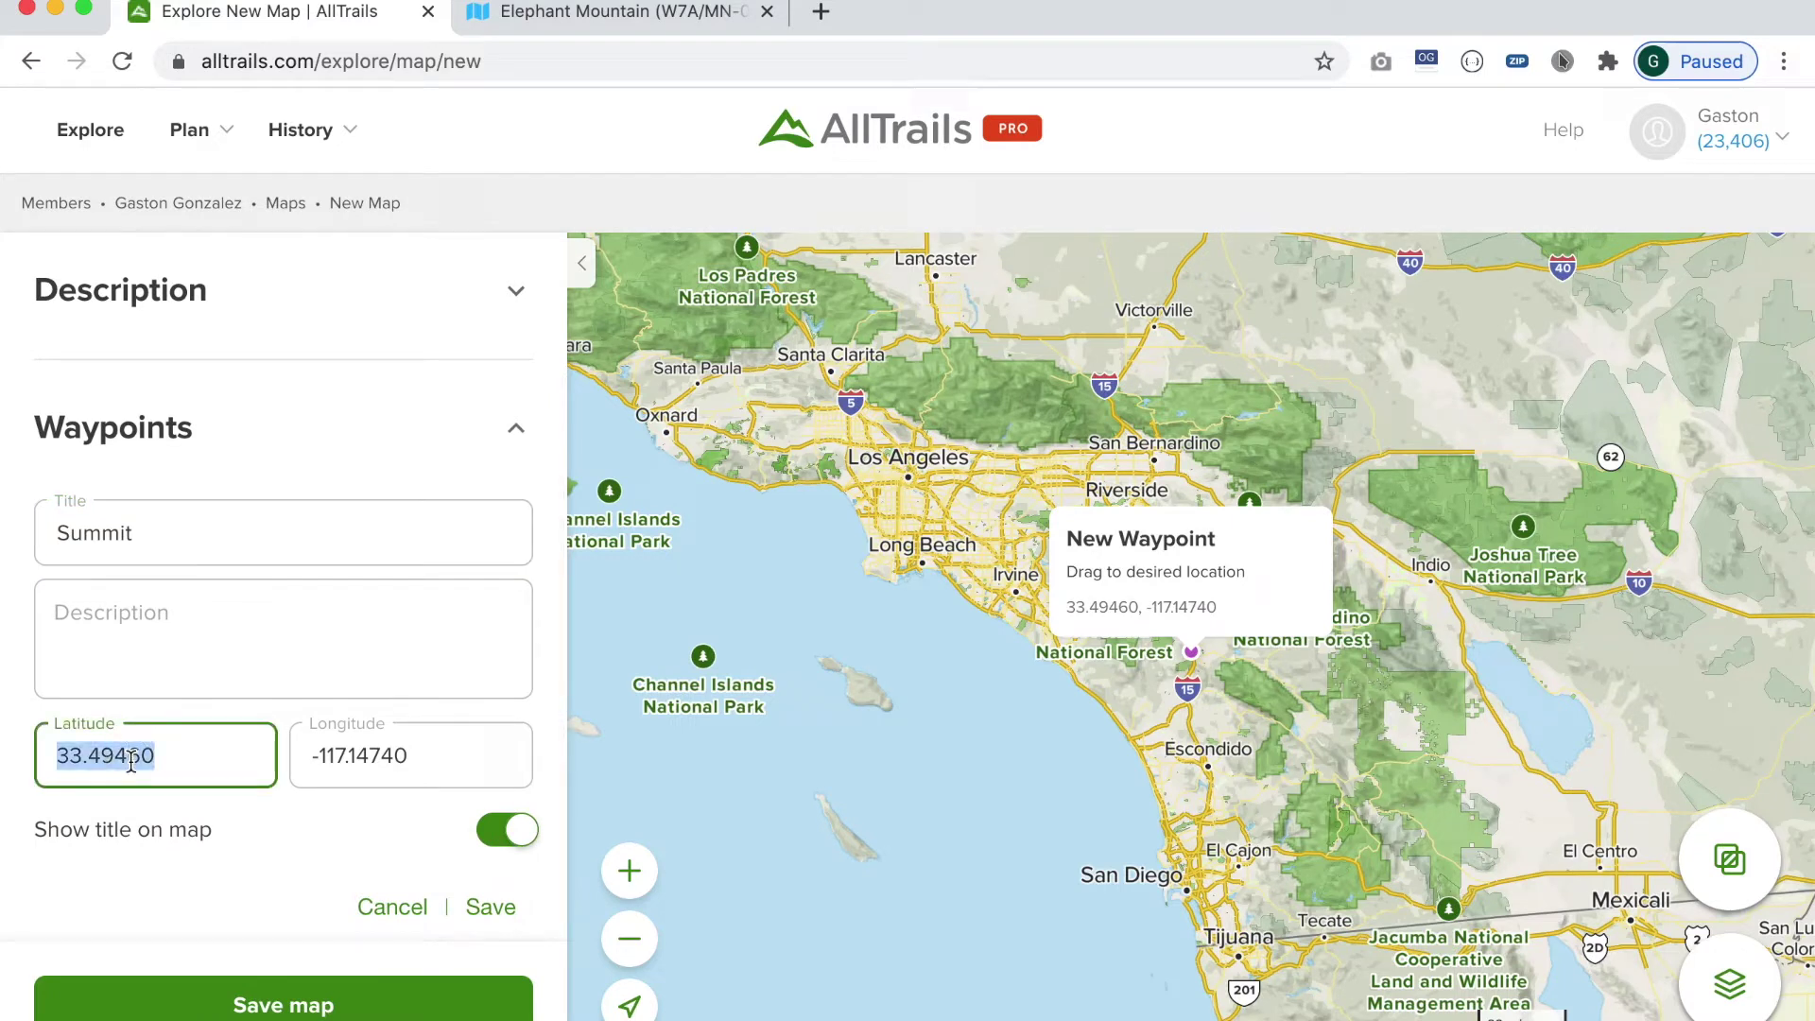
{"action": "type", "text": "3.8956, -111.9831"}
{"action": "left_click_drag", "start_coordinate": [131, 757], "coordinate": [338, 761]}
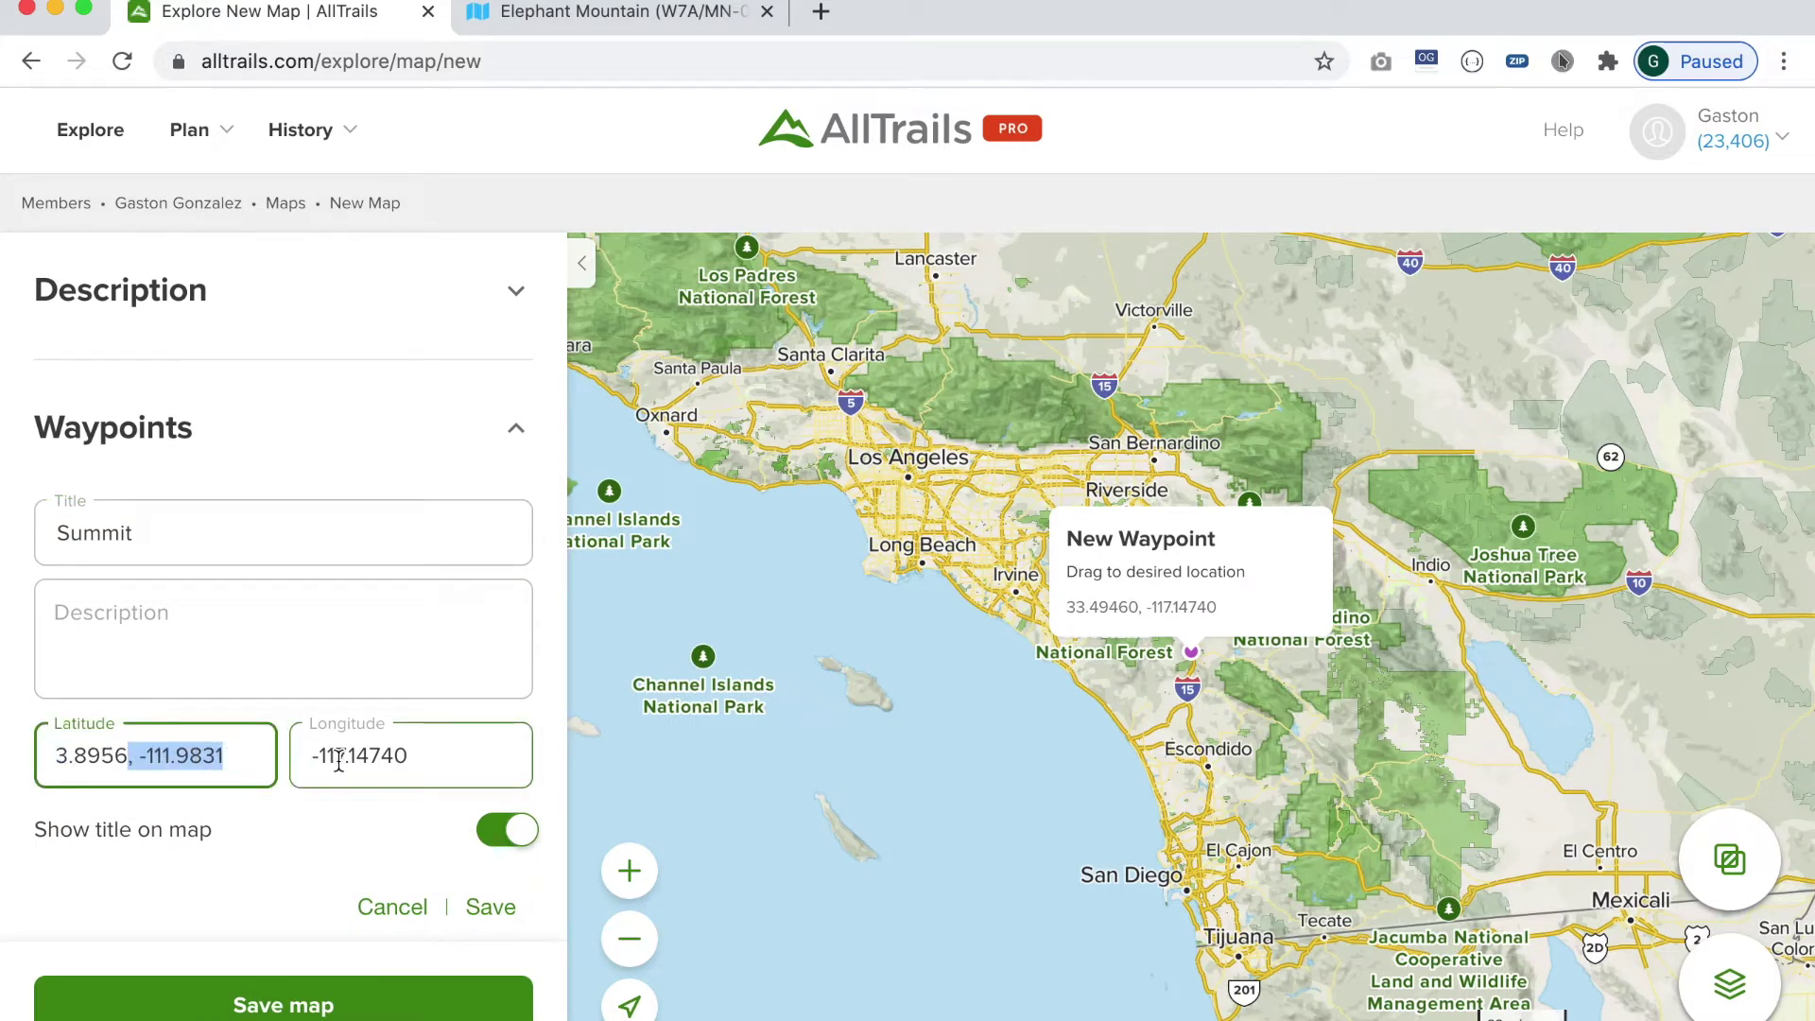
{"action": "key", "text": "super+x"}
Set the Summit waypoint's longitude to -111.9831 and save the waypoint
{"action": "left_click", "coordinate": [385, 754]}
{"action": "key", "text": "super+a"}
{"action": "key", "text": "super+v"}
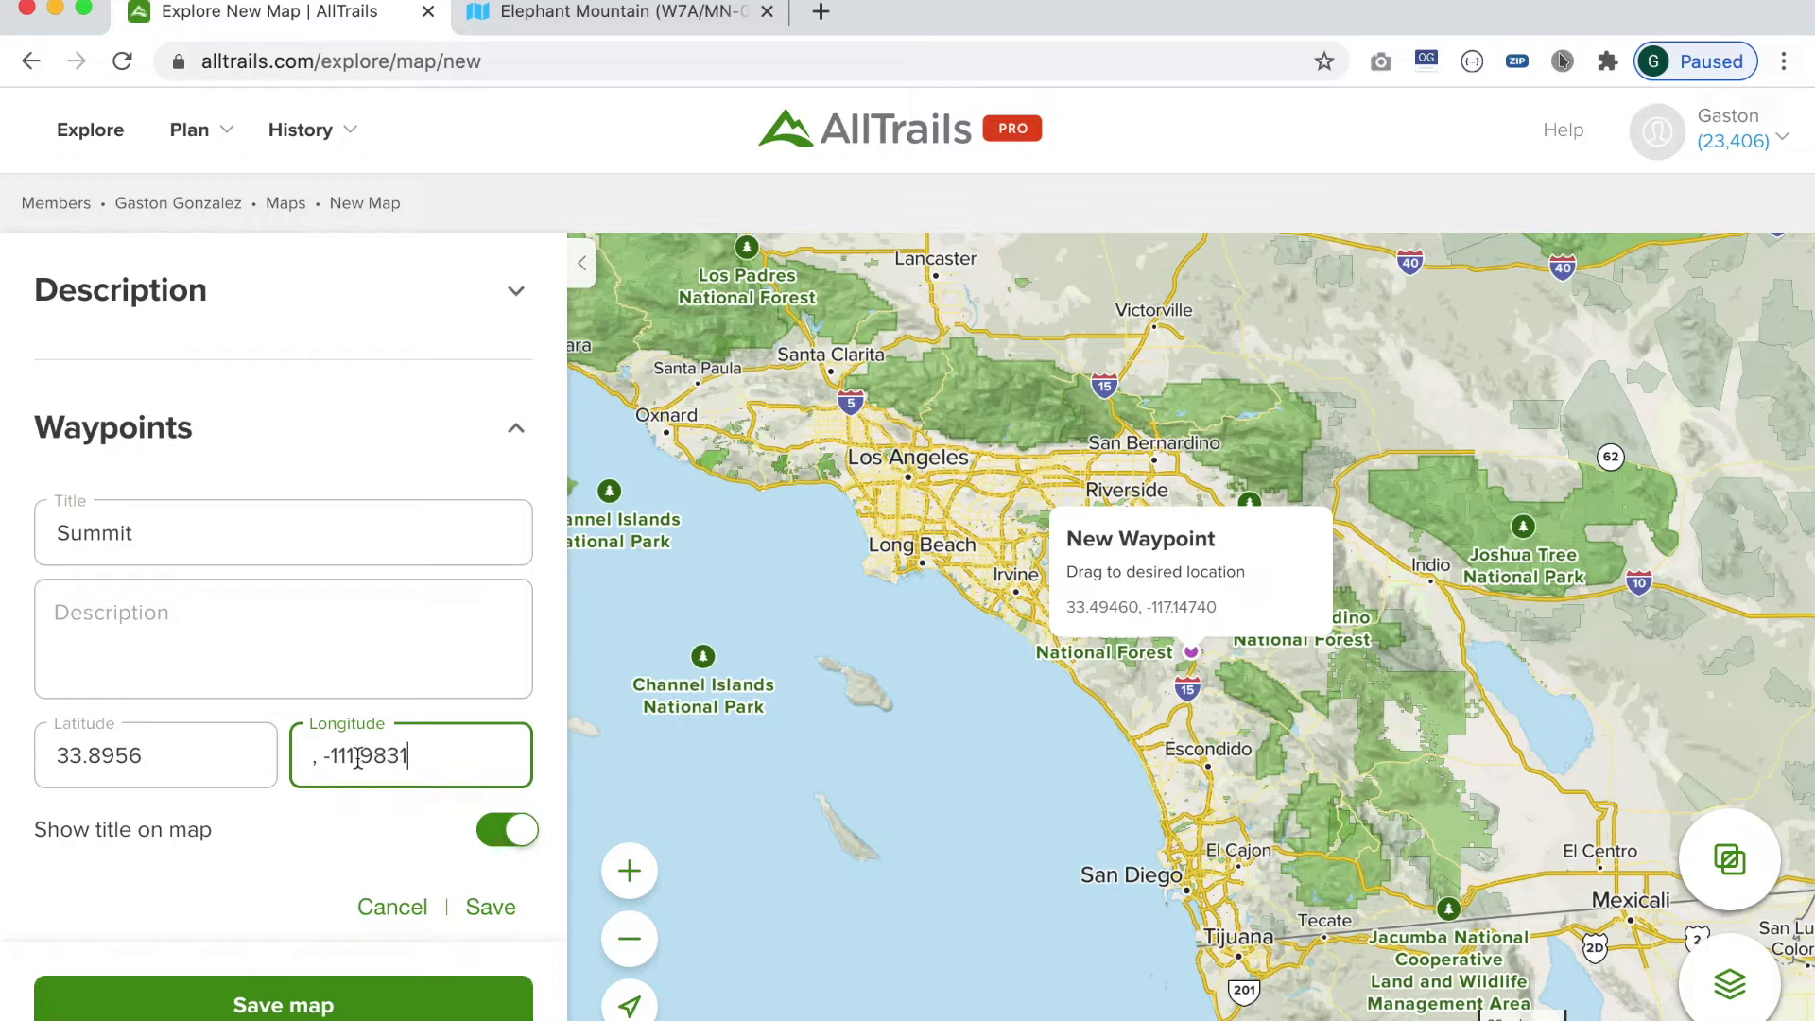
{"action": "left_click", "coordinate": [328, 757]}
{"action": "key", "text": "BackSpace"}
{"action": "key", "text": "BackSpace"}
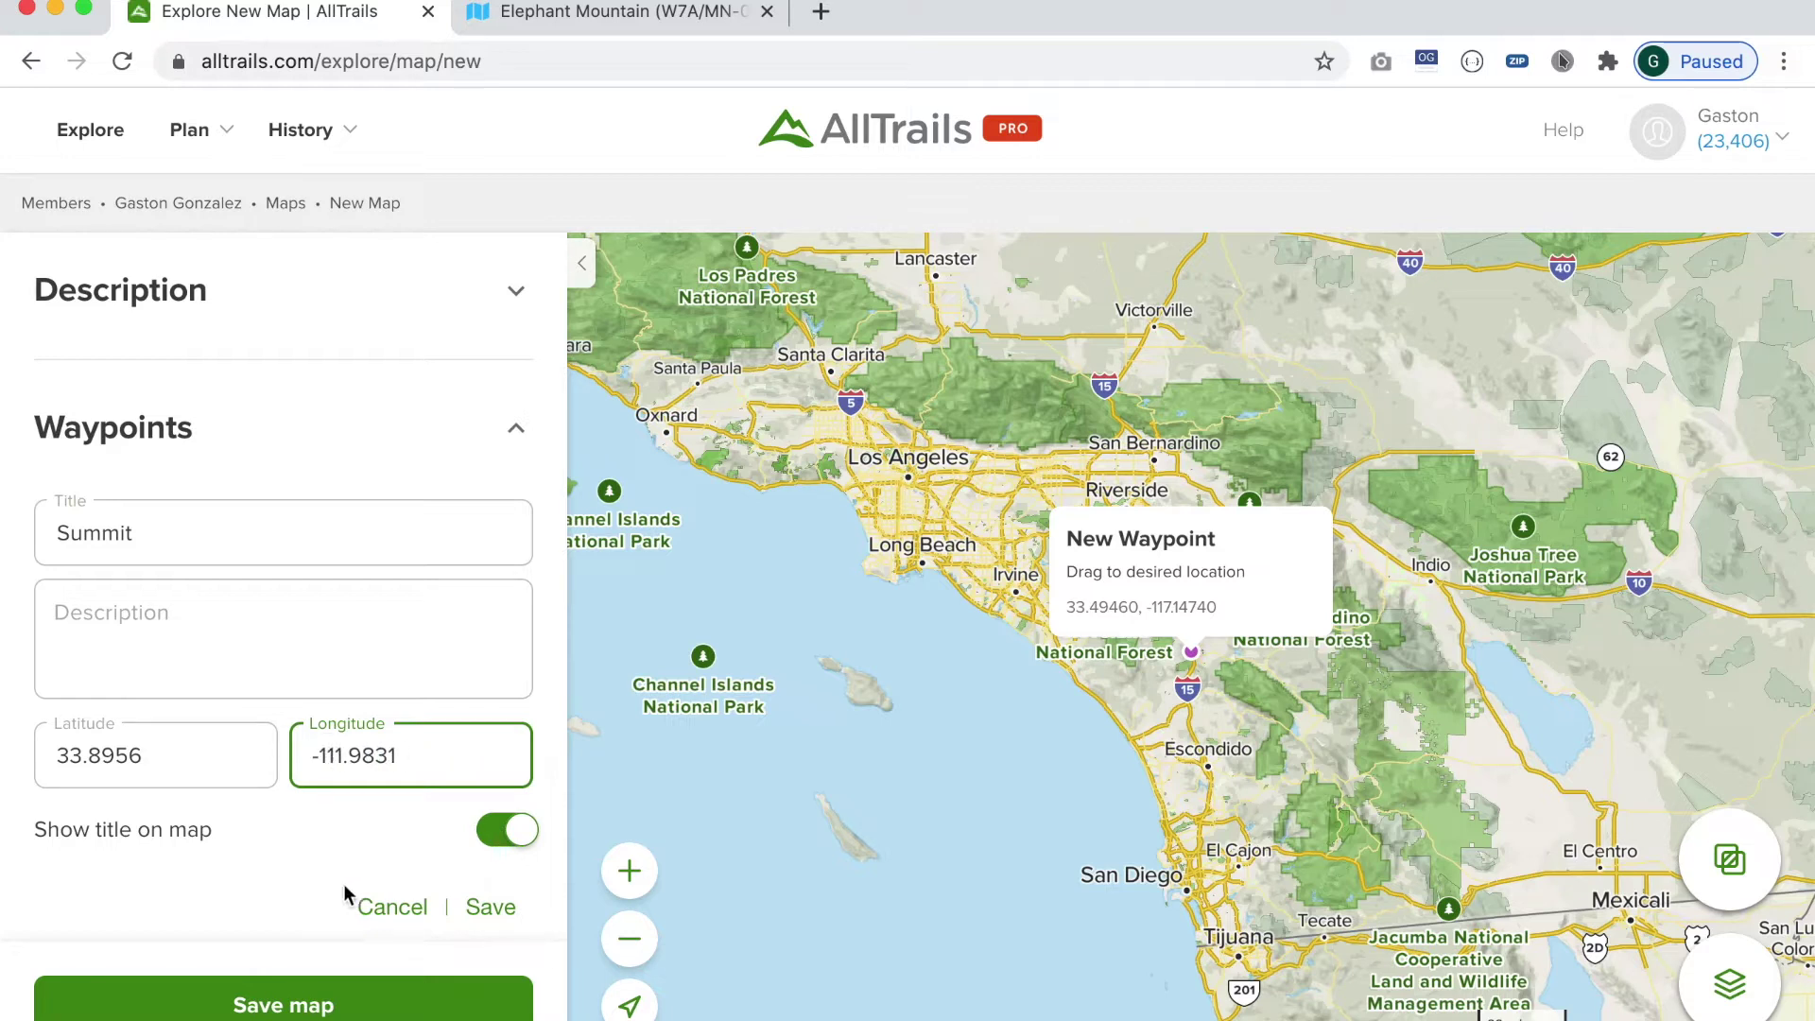
{"action": "left_click", "coordinate": [494, 907]}
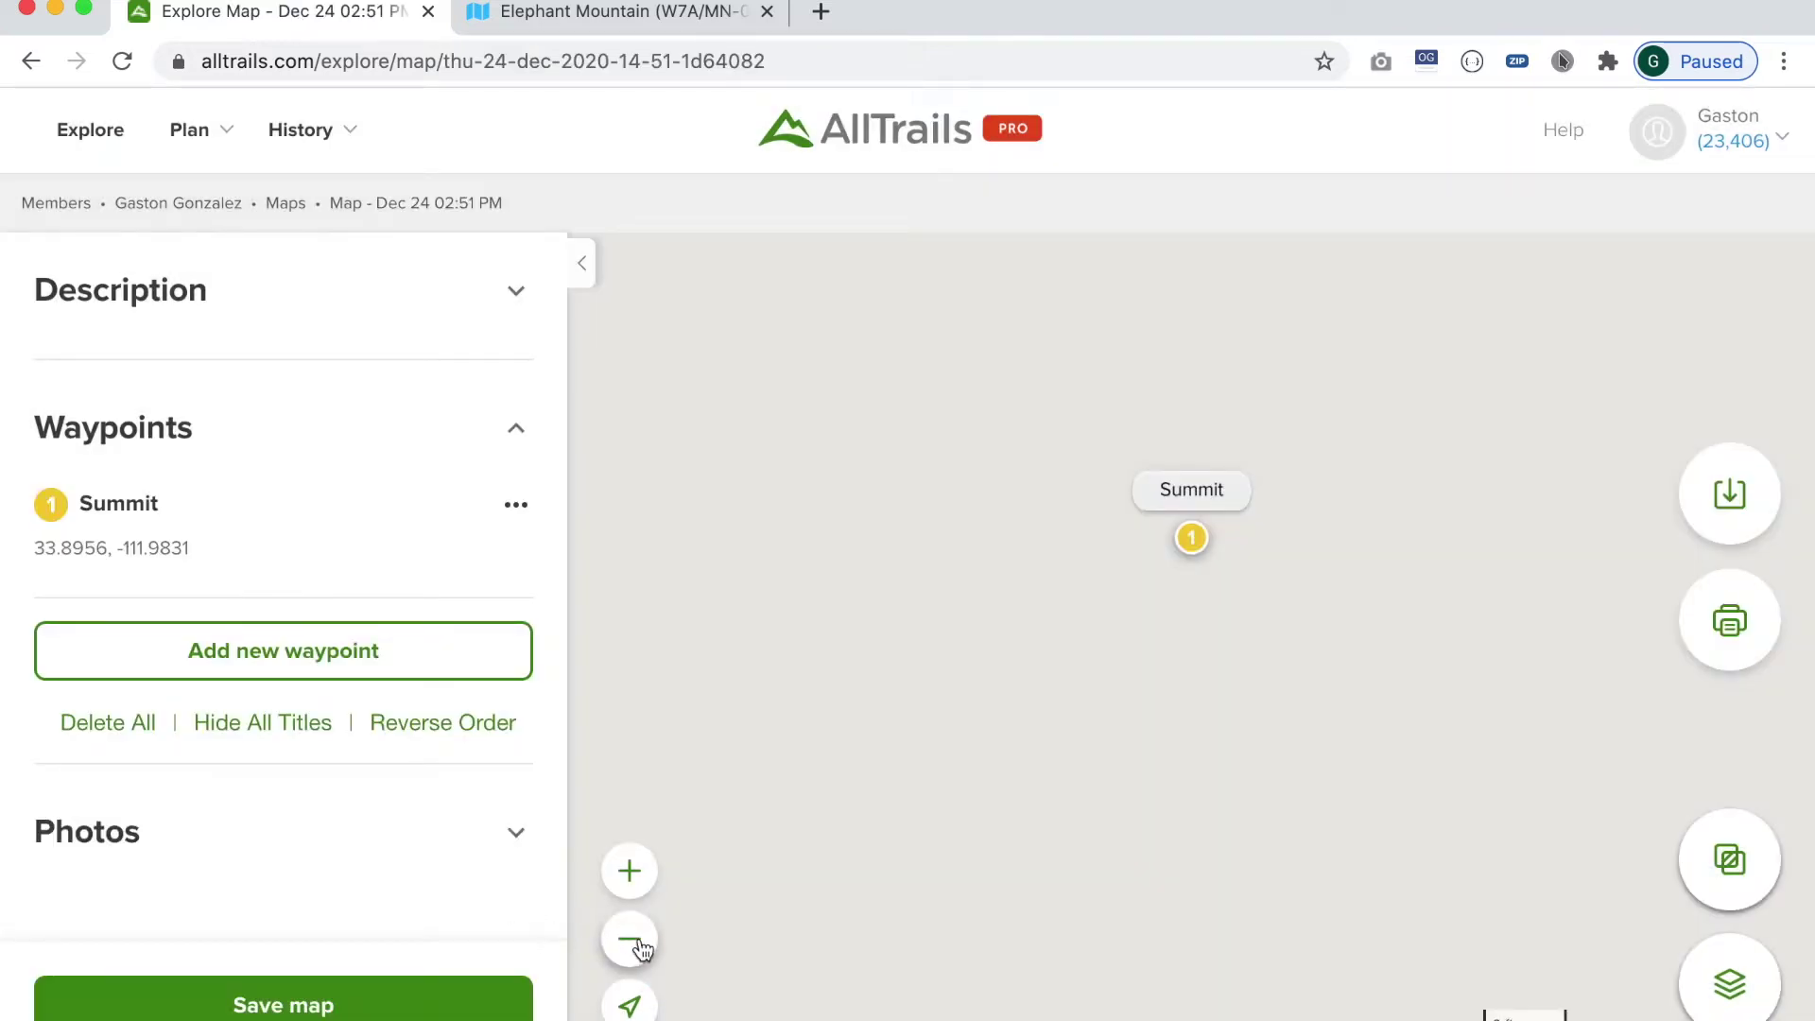
Examine the terrain and trails around the Summit waypoint on the map, and view the waypoint's details
{"action": "left_click", "coordinate": [645, 943]}
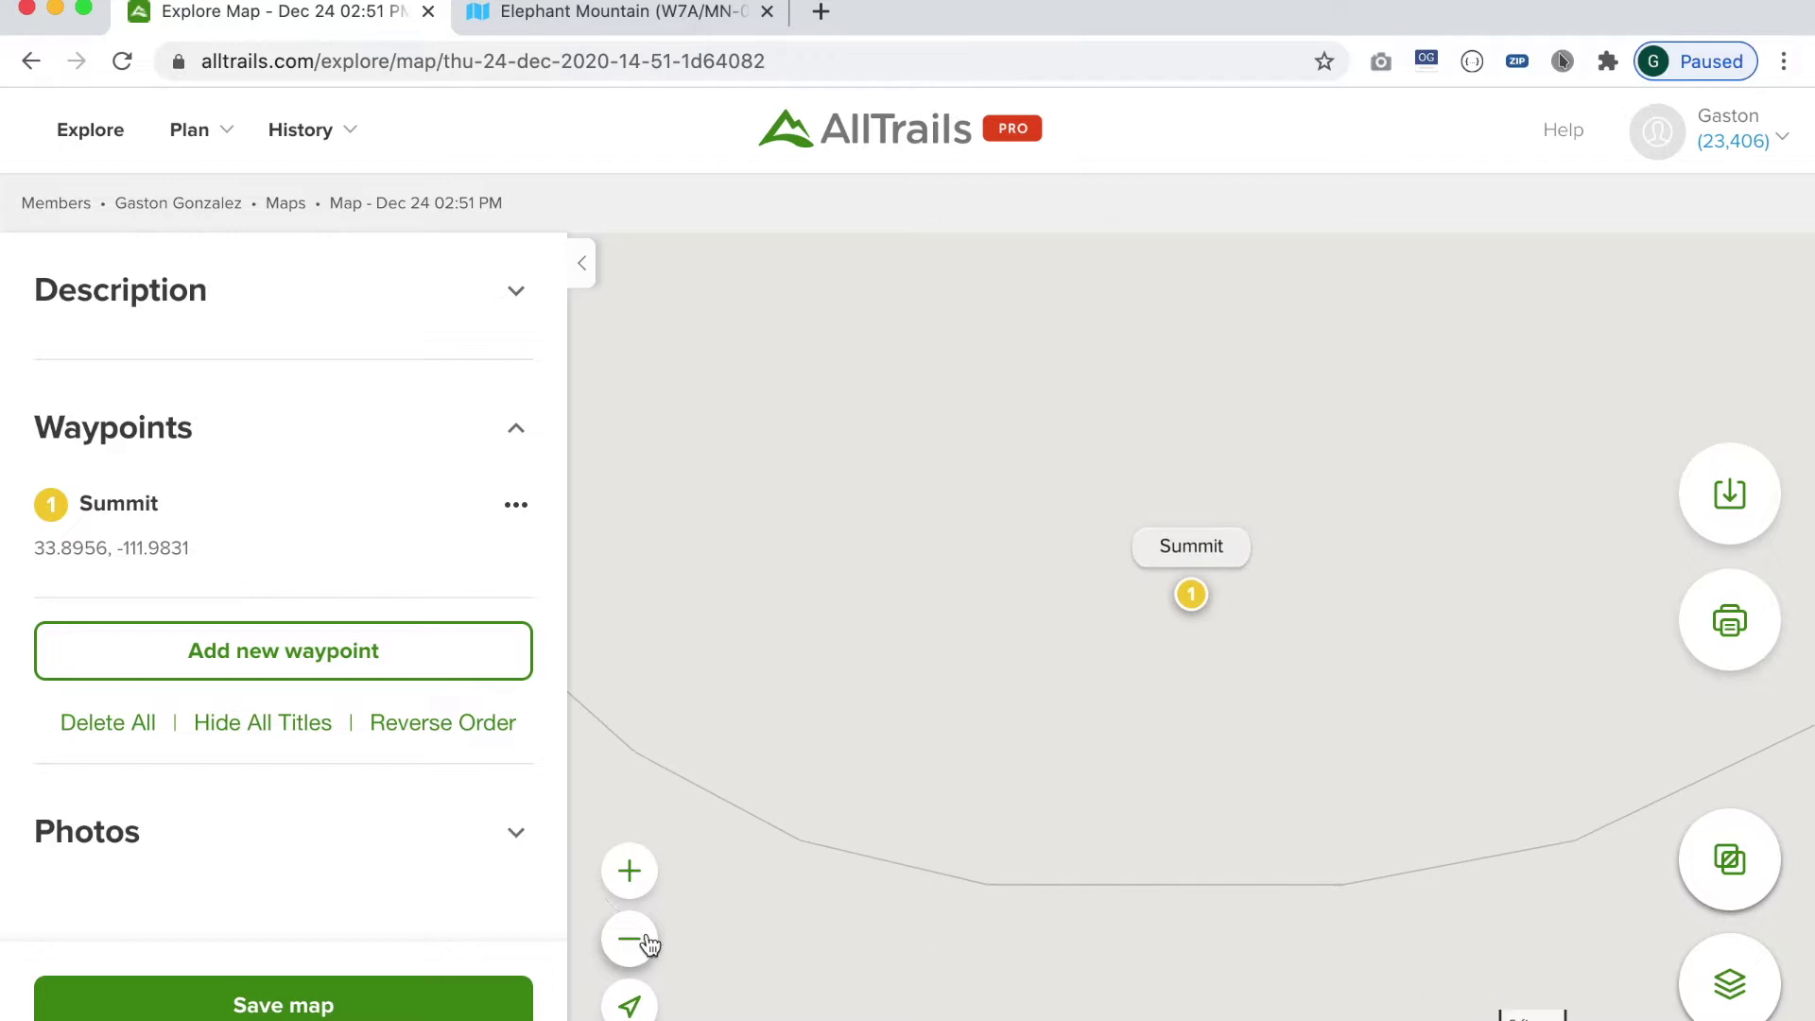
{"action": "left_click", "coordinate": [629, 939]}
{"action": "left_click", "coordinate": [630, 938]}
{"action": "left_click", "coordinate": [629, 938]}
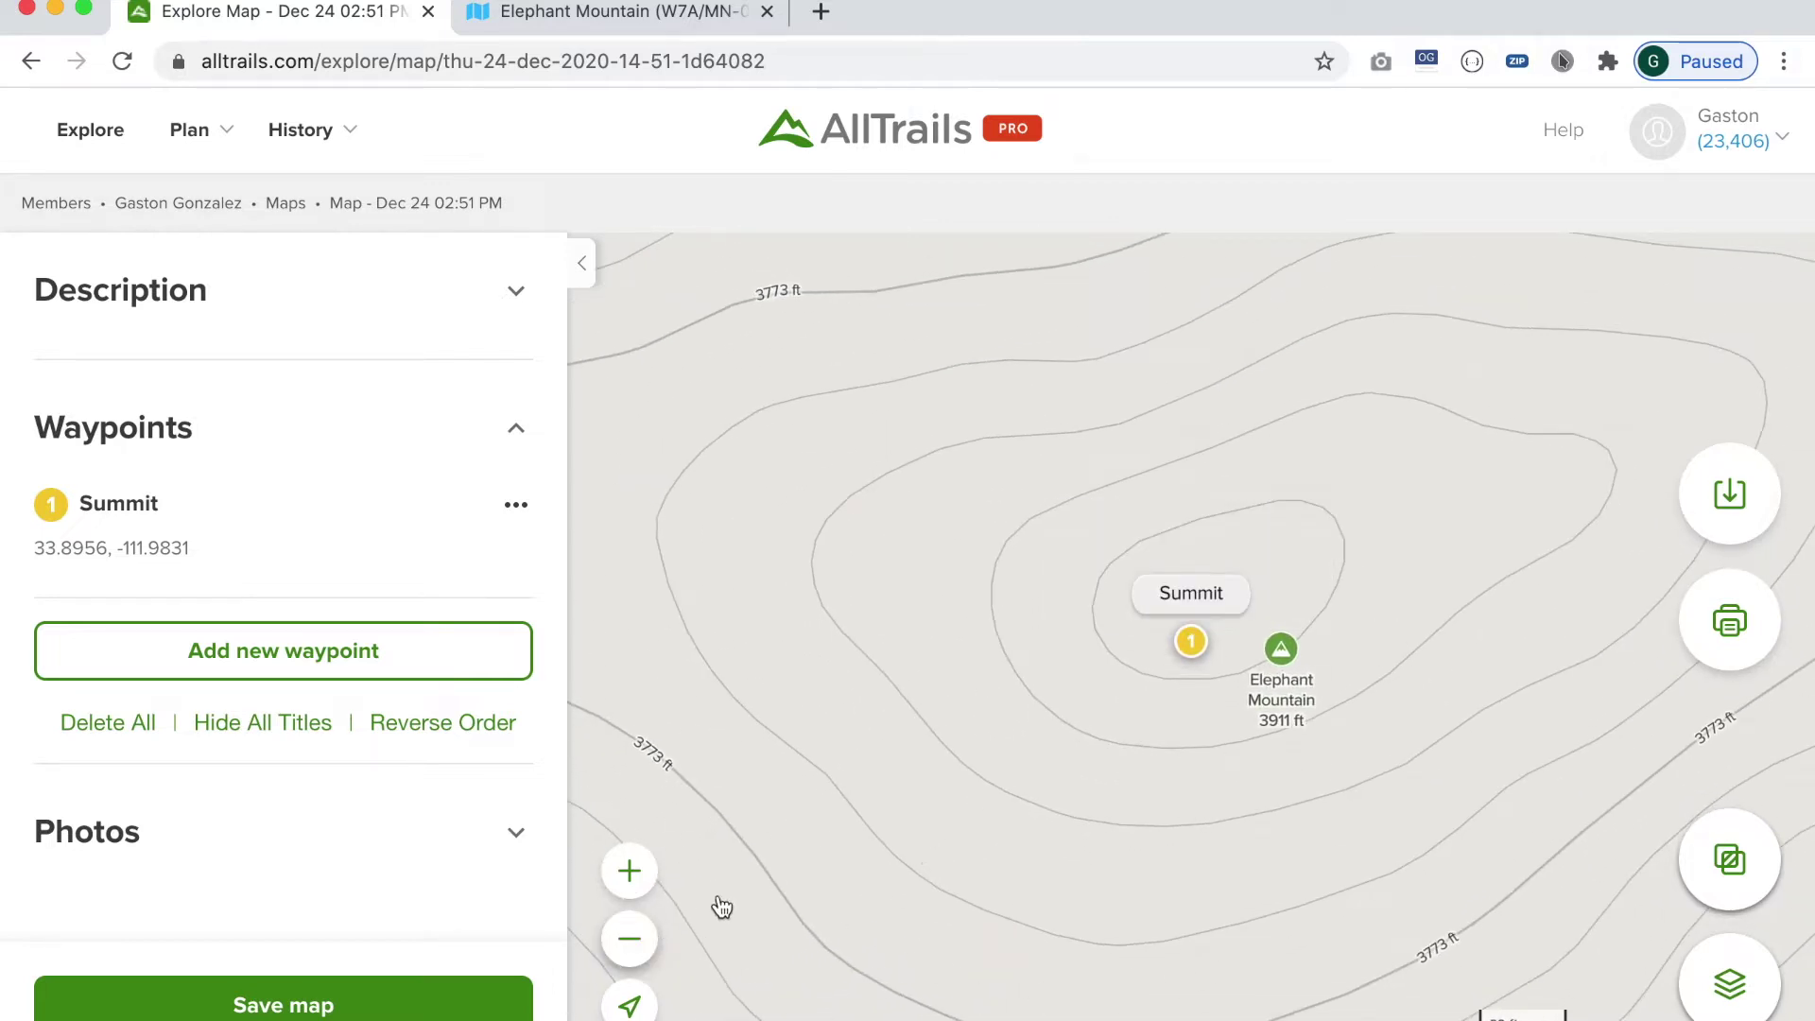
{"action": "left_click", "coordinate": [630, 938]}
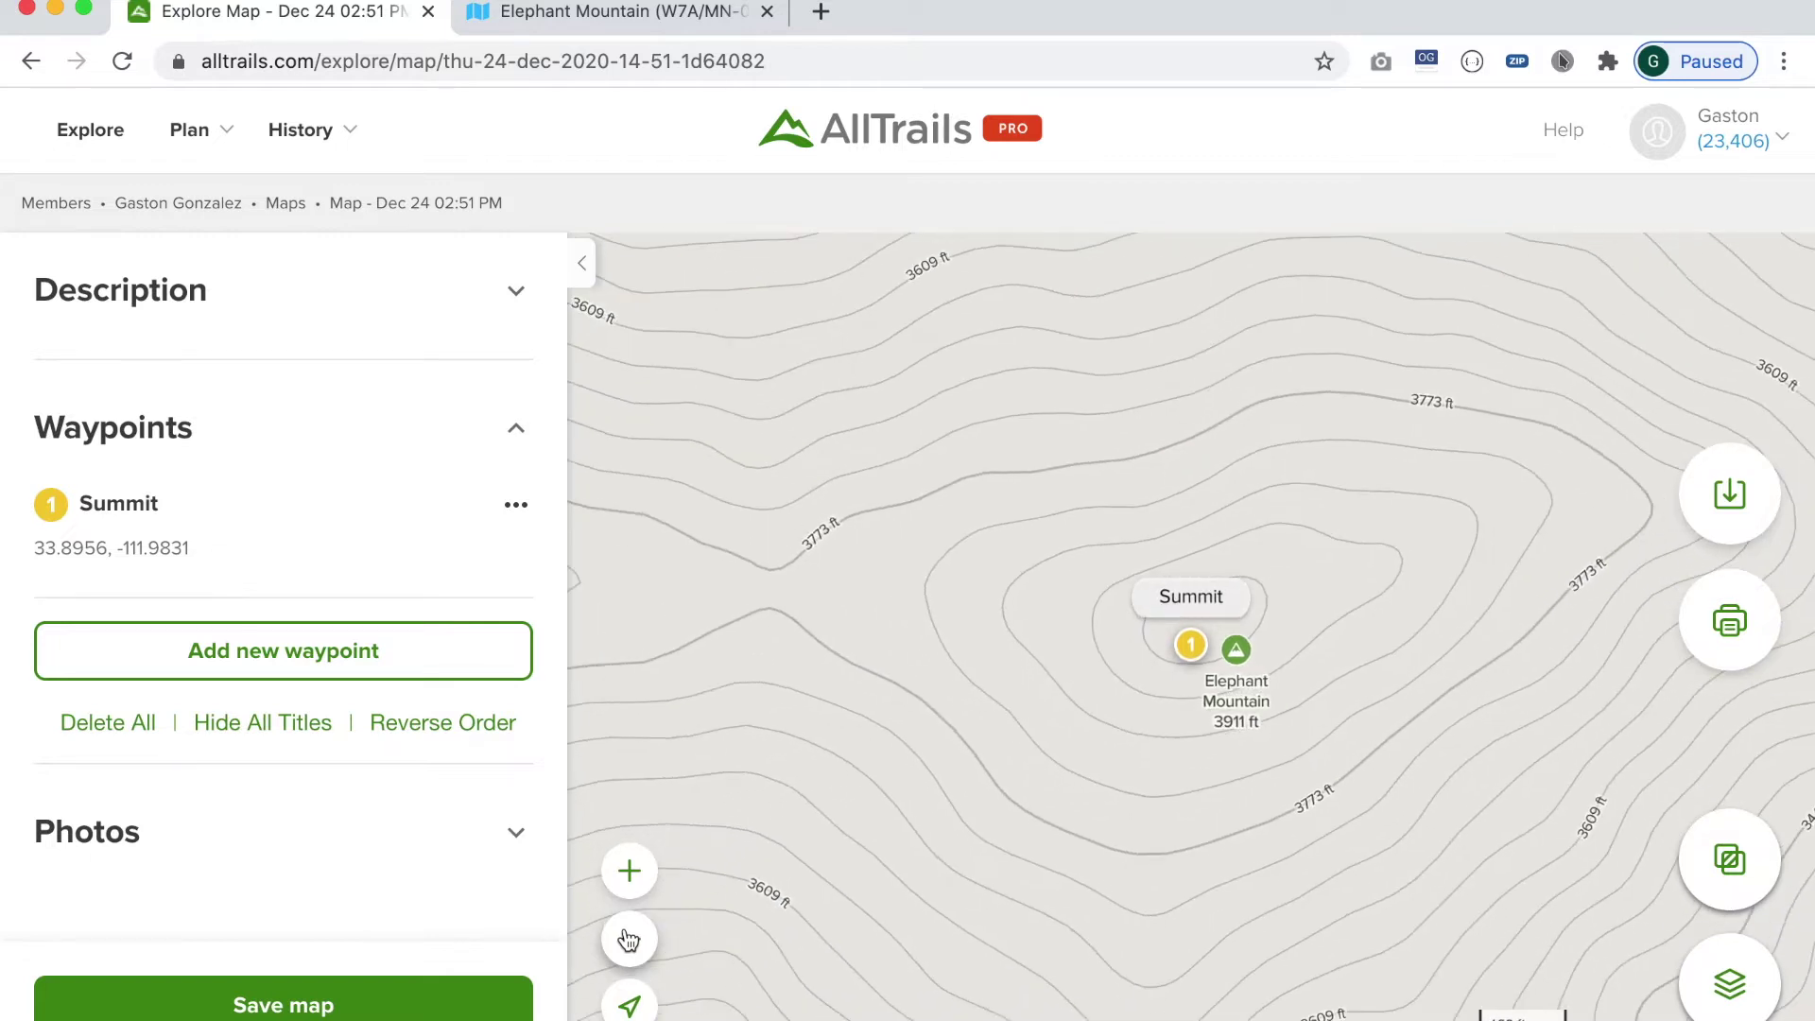
{"action": "left_click", "coordinate": [630, 939]}
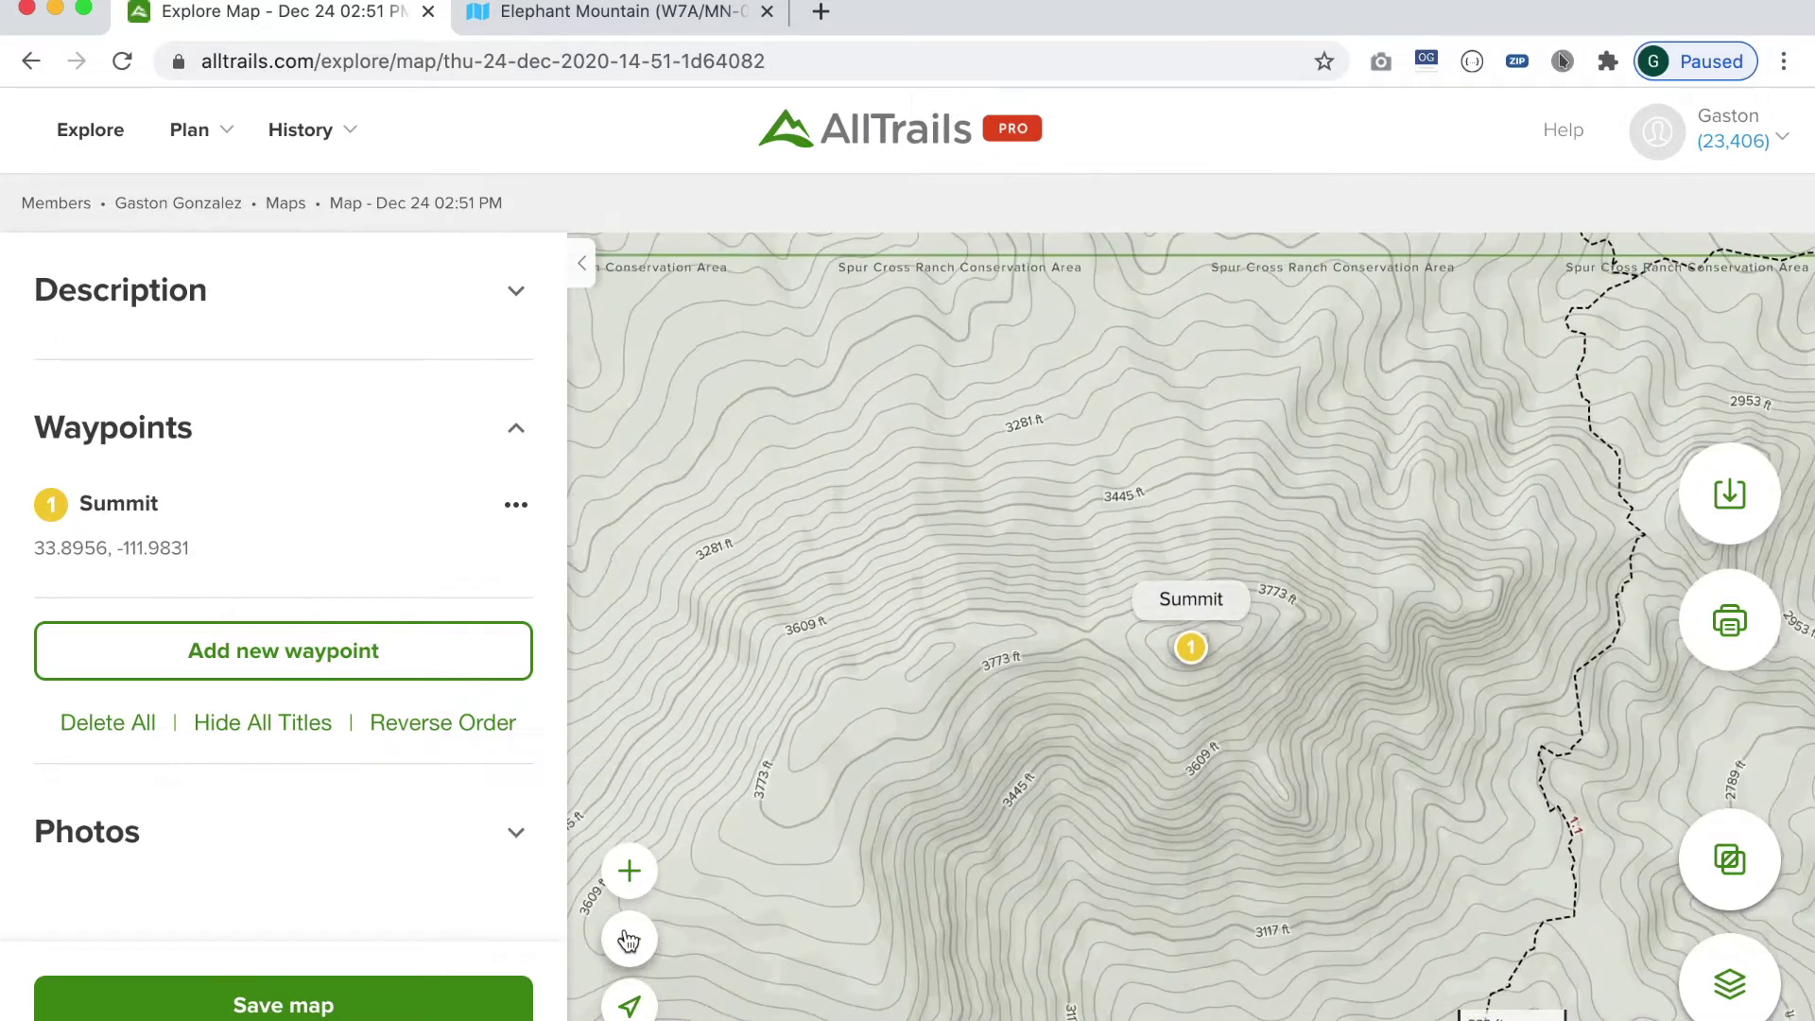
{"action": "left_click", "coordinate": [629, 939]}
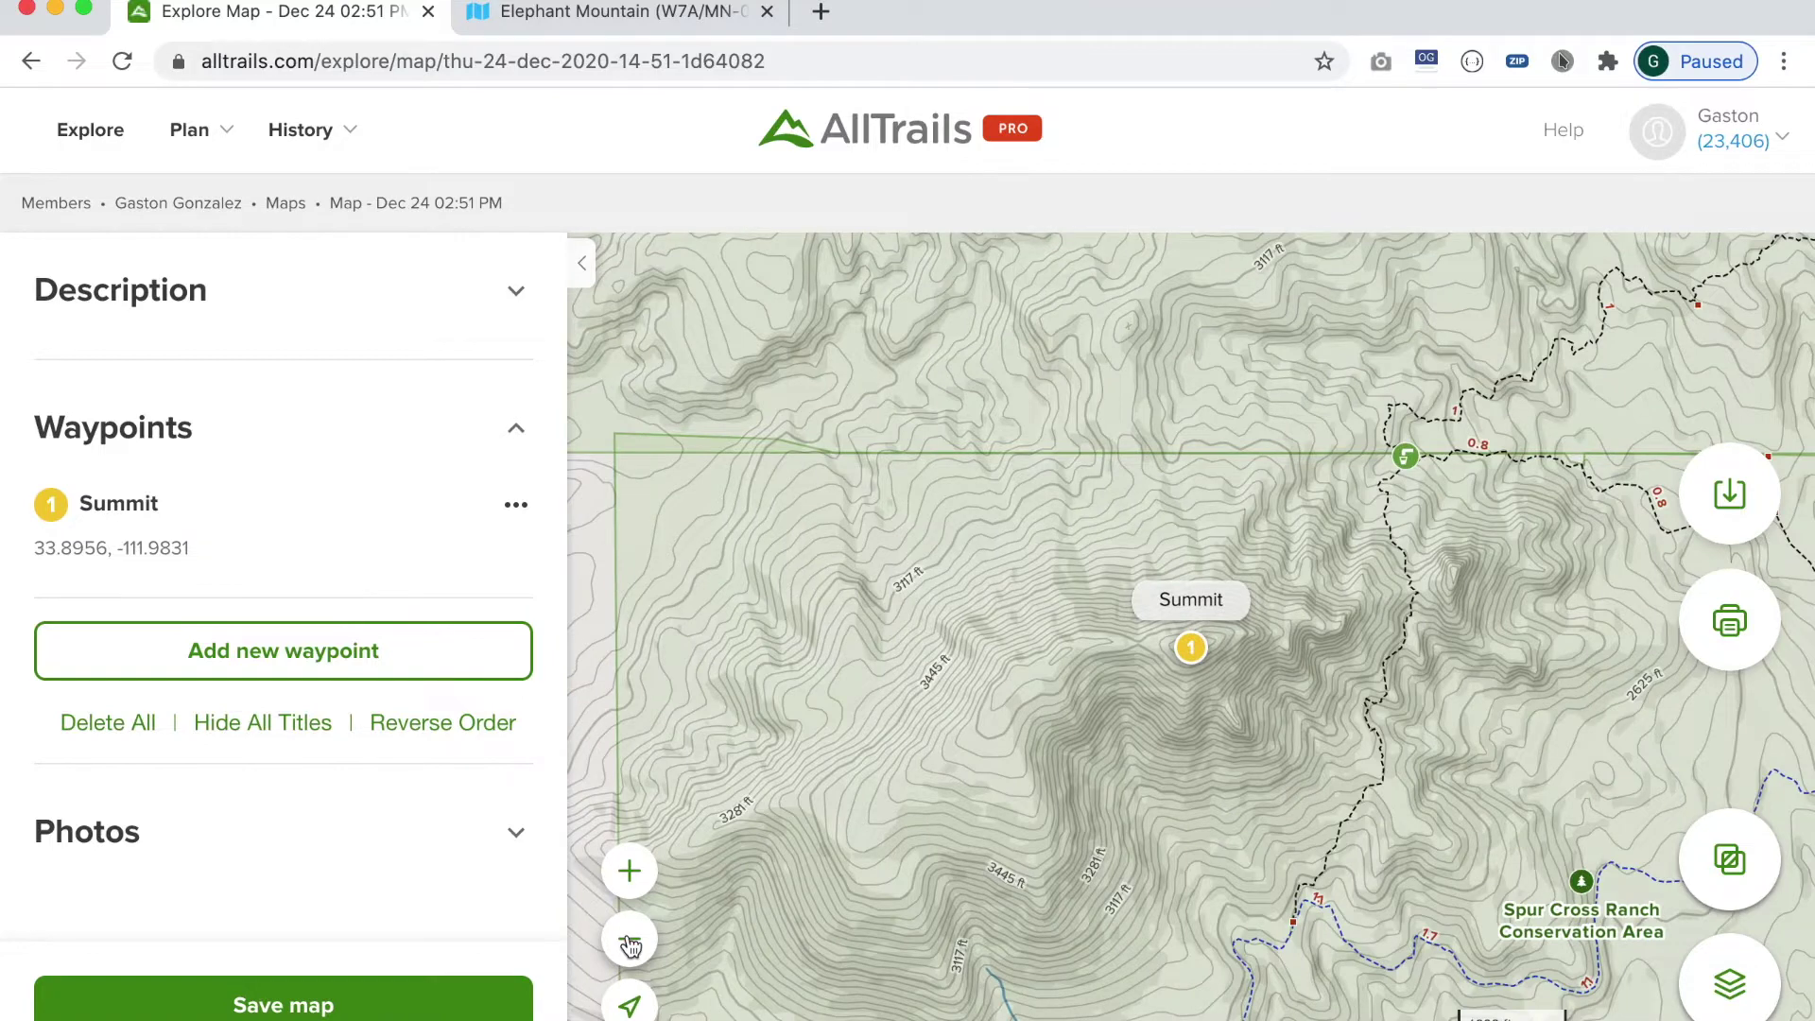
{"action": "left_click", "coordinate": [630, 938]}
{"action": "mouse_move", "coordinate": [845, 856]}
{"action": "left_mouse_down"}
{"action": "mouse_move", "coordinate": [1157, 611]}
{"action": "mouse_move", "coordinate": [1379, 548]}
{"action": "mouse_move", "coordinate": [1277, 574]}
{"action": "left_mouse_up"}
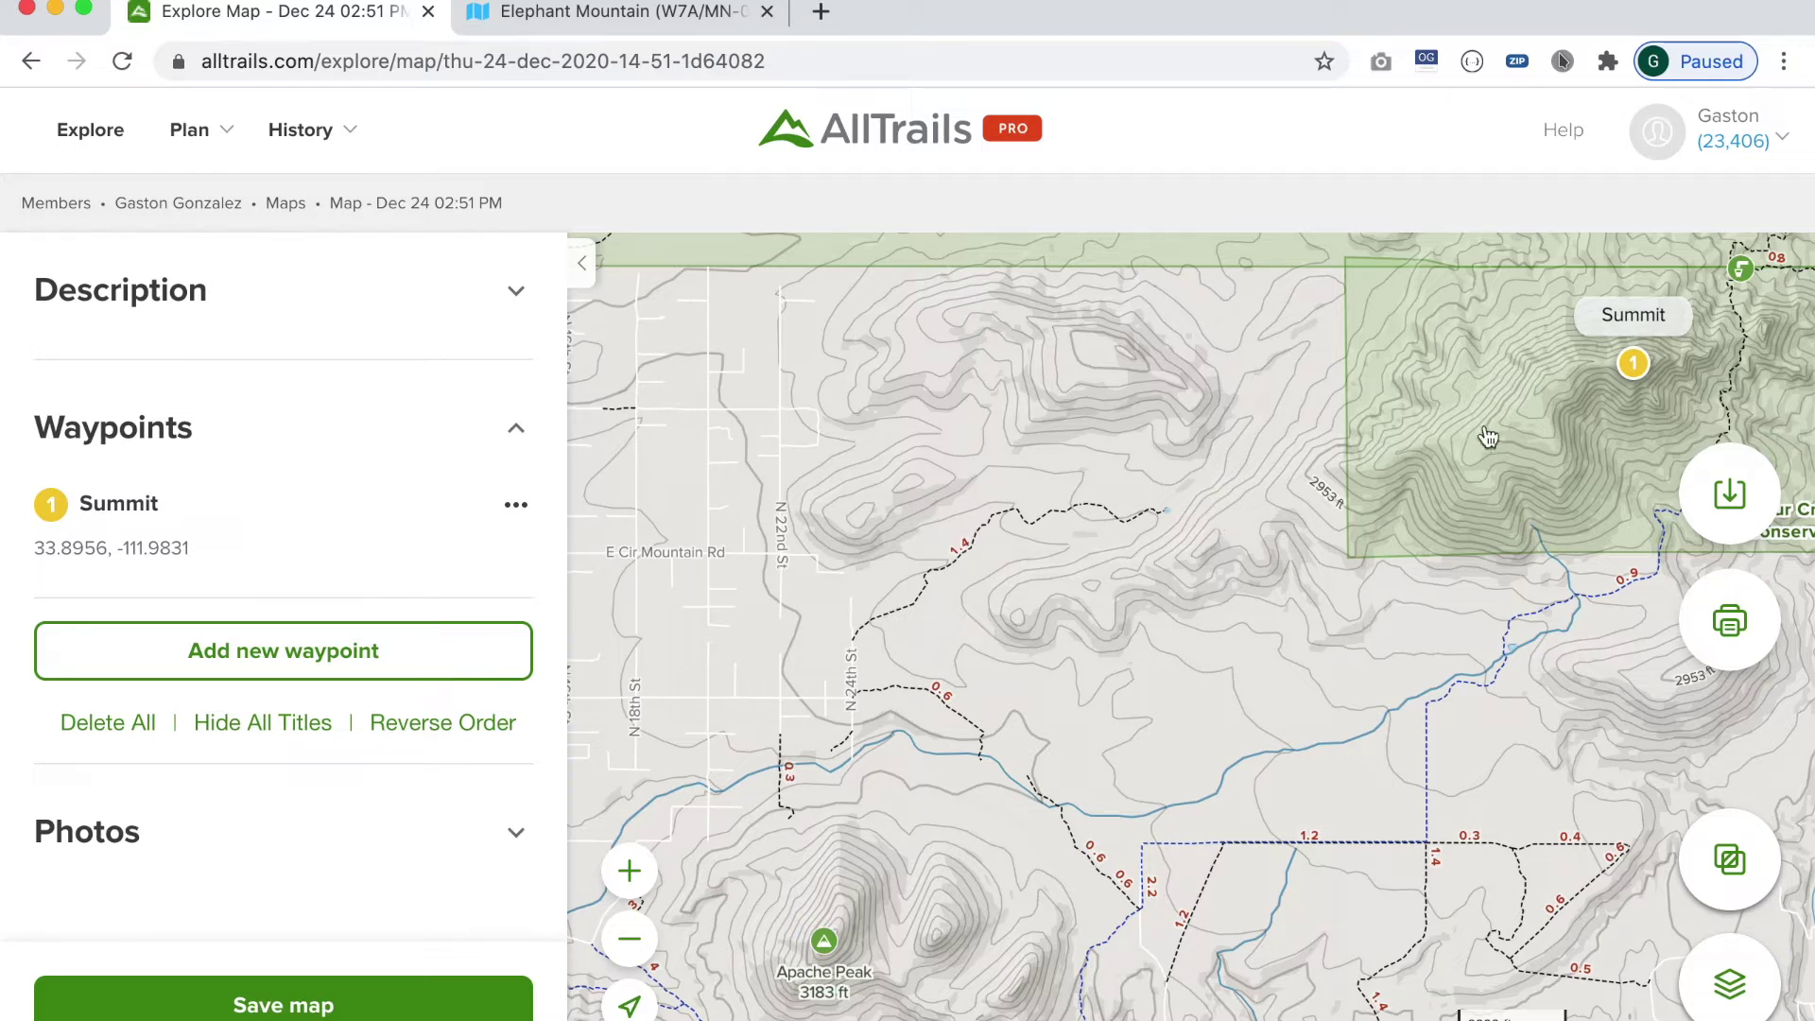
{"action": "left_click", "coordinate": [1634, 361]}
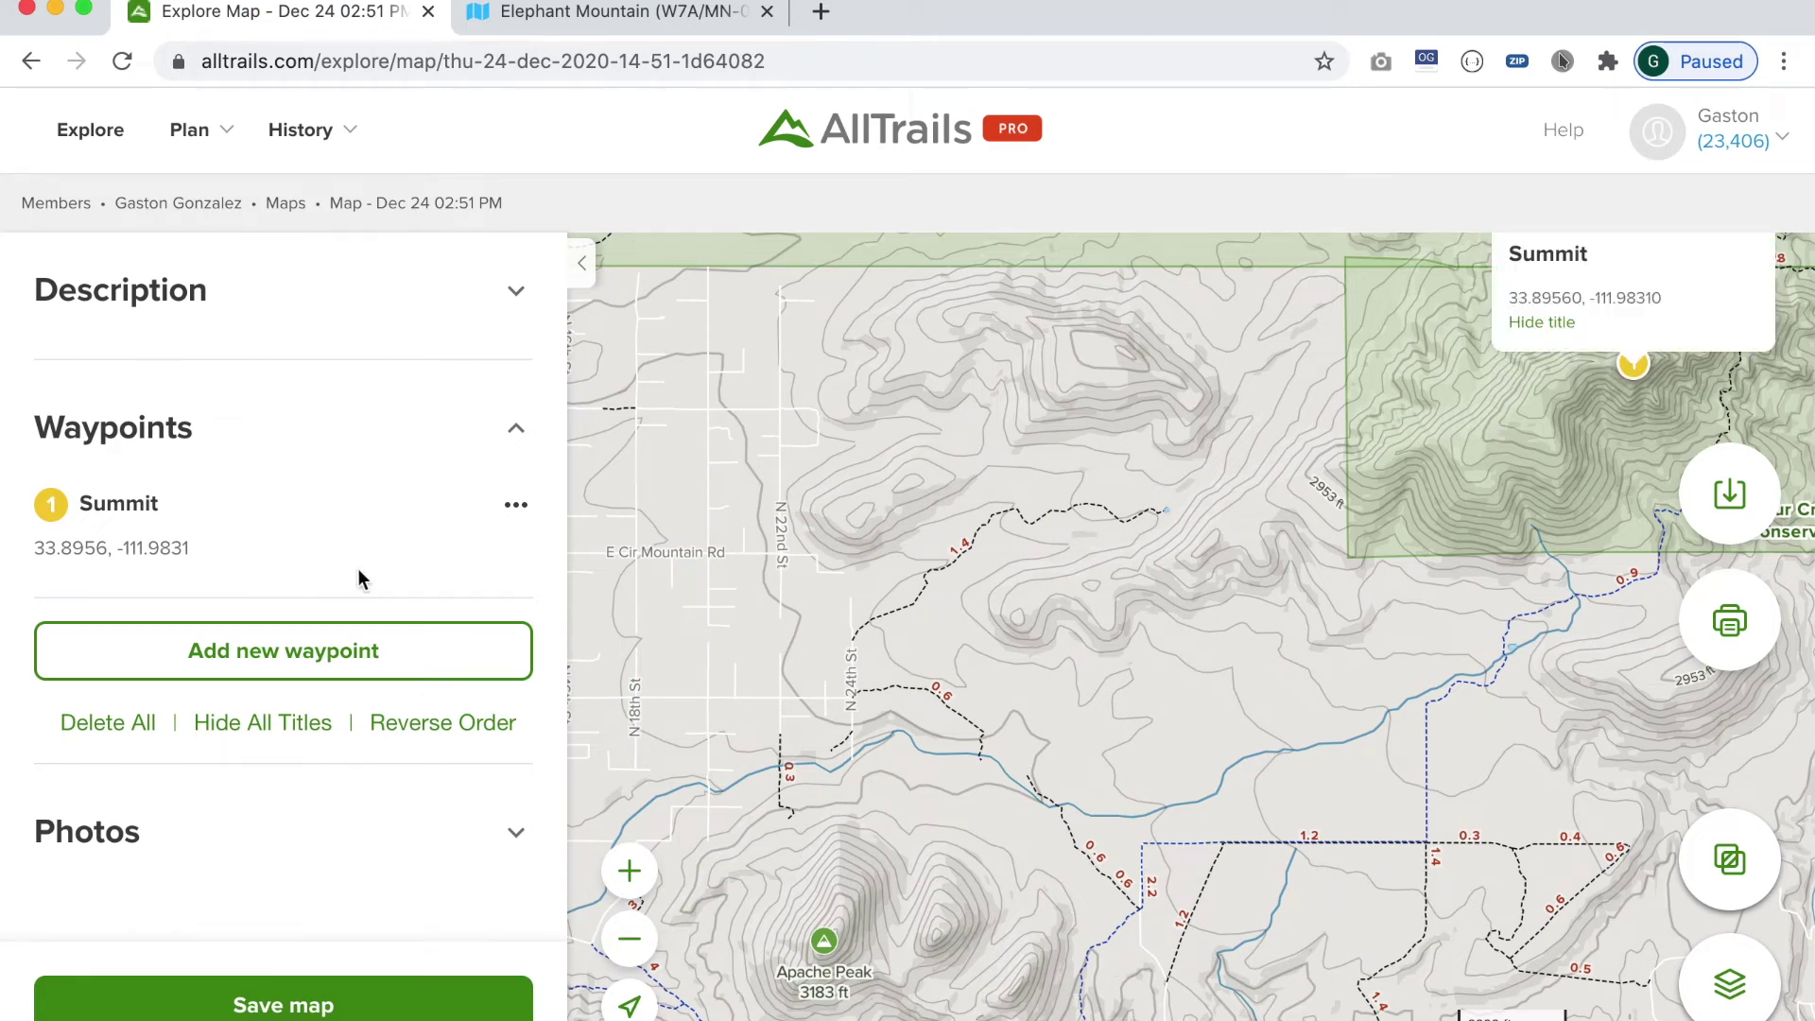
Add a new waypoint and place it on N 24th St where the 1.4-mile trail starts, at about 33.88223, -112.02994
{"action": "left_click", "coordinate": [301, 654]}
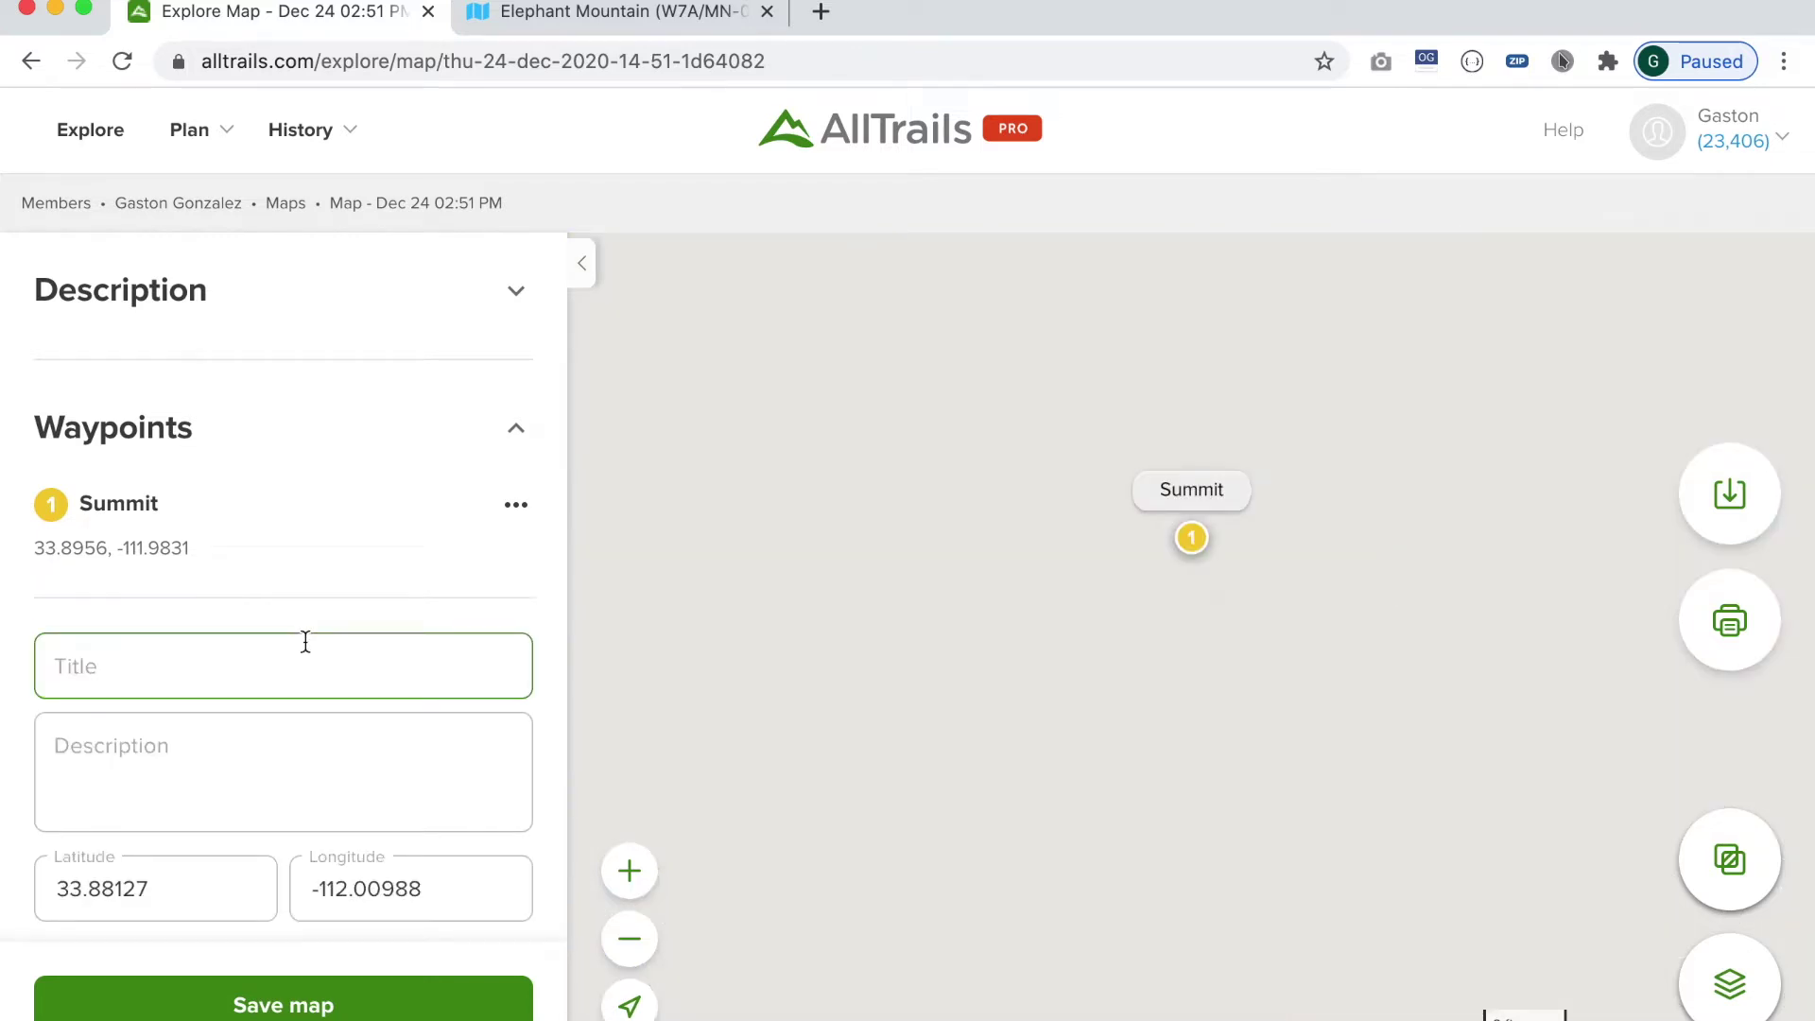
{"action": "left_click", "coordinate": [635, 943]}
{"action": "left_click", "coordinate": [636, 942]}
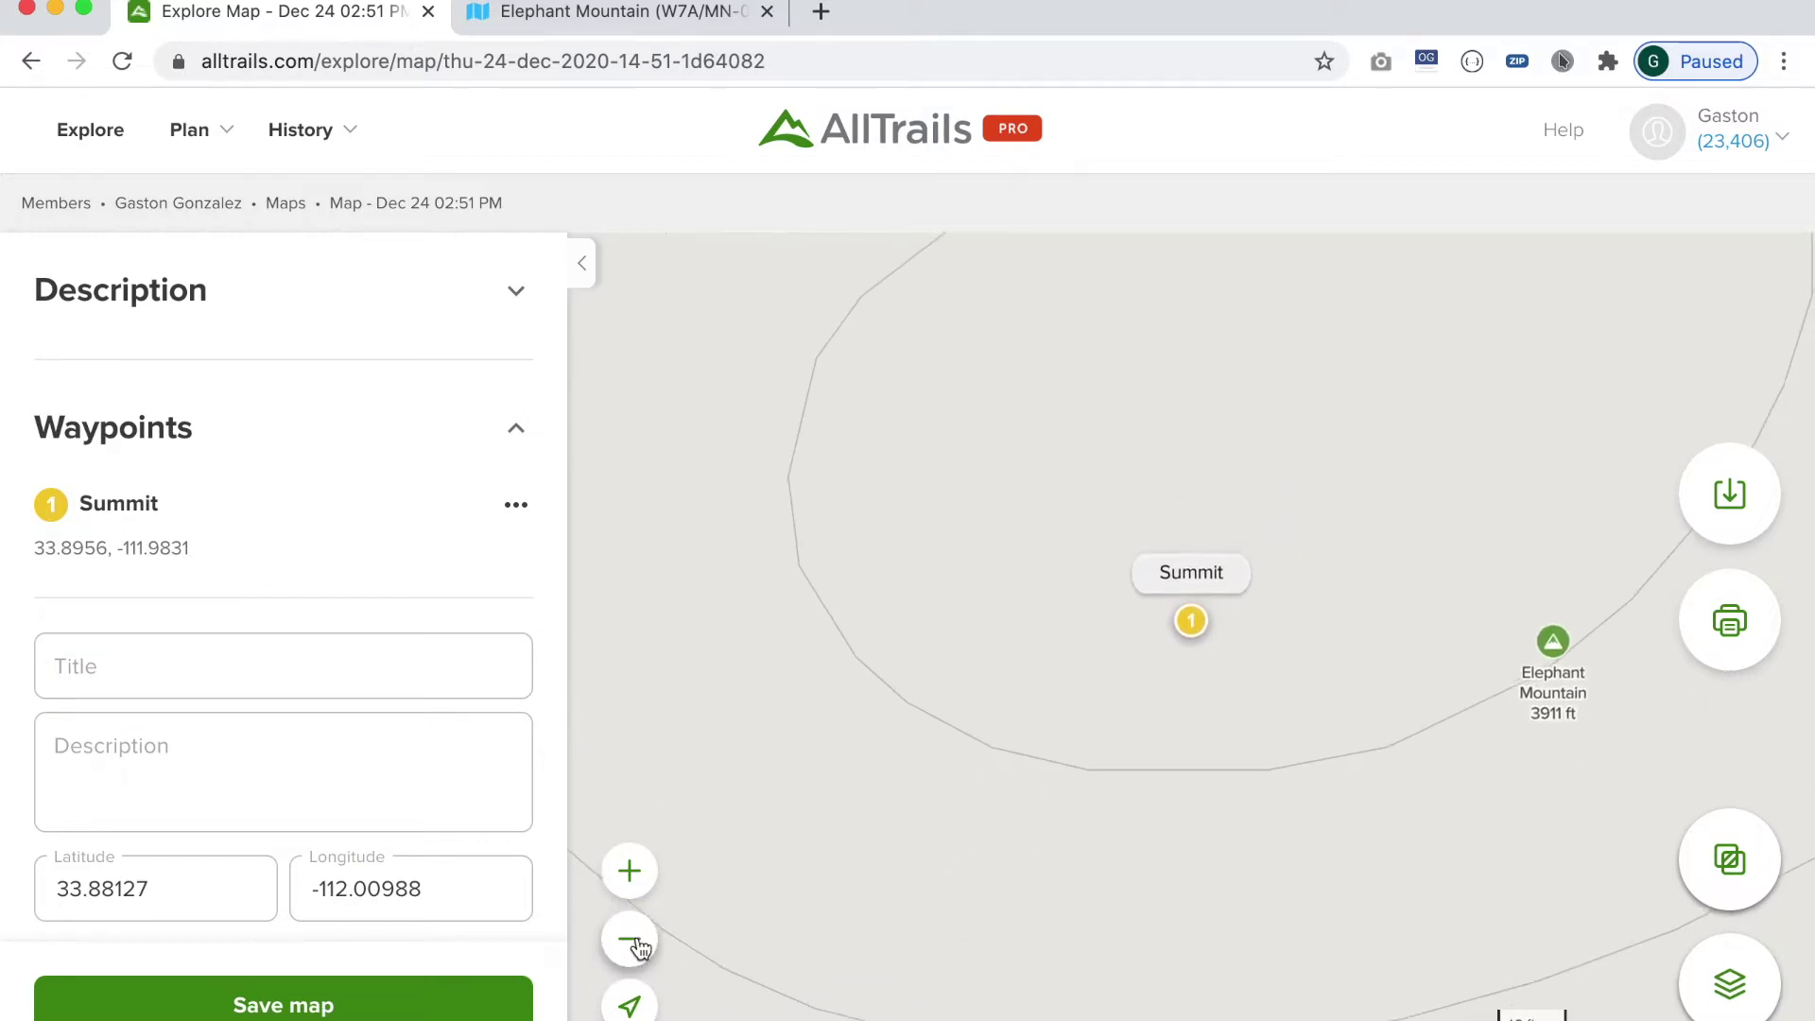
{"action": "left_click", "coordinate": [637, 943]}
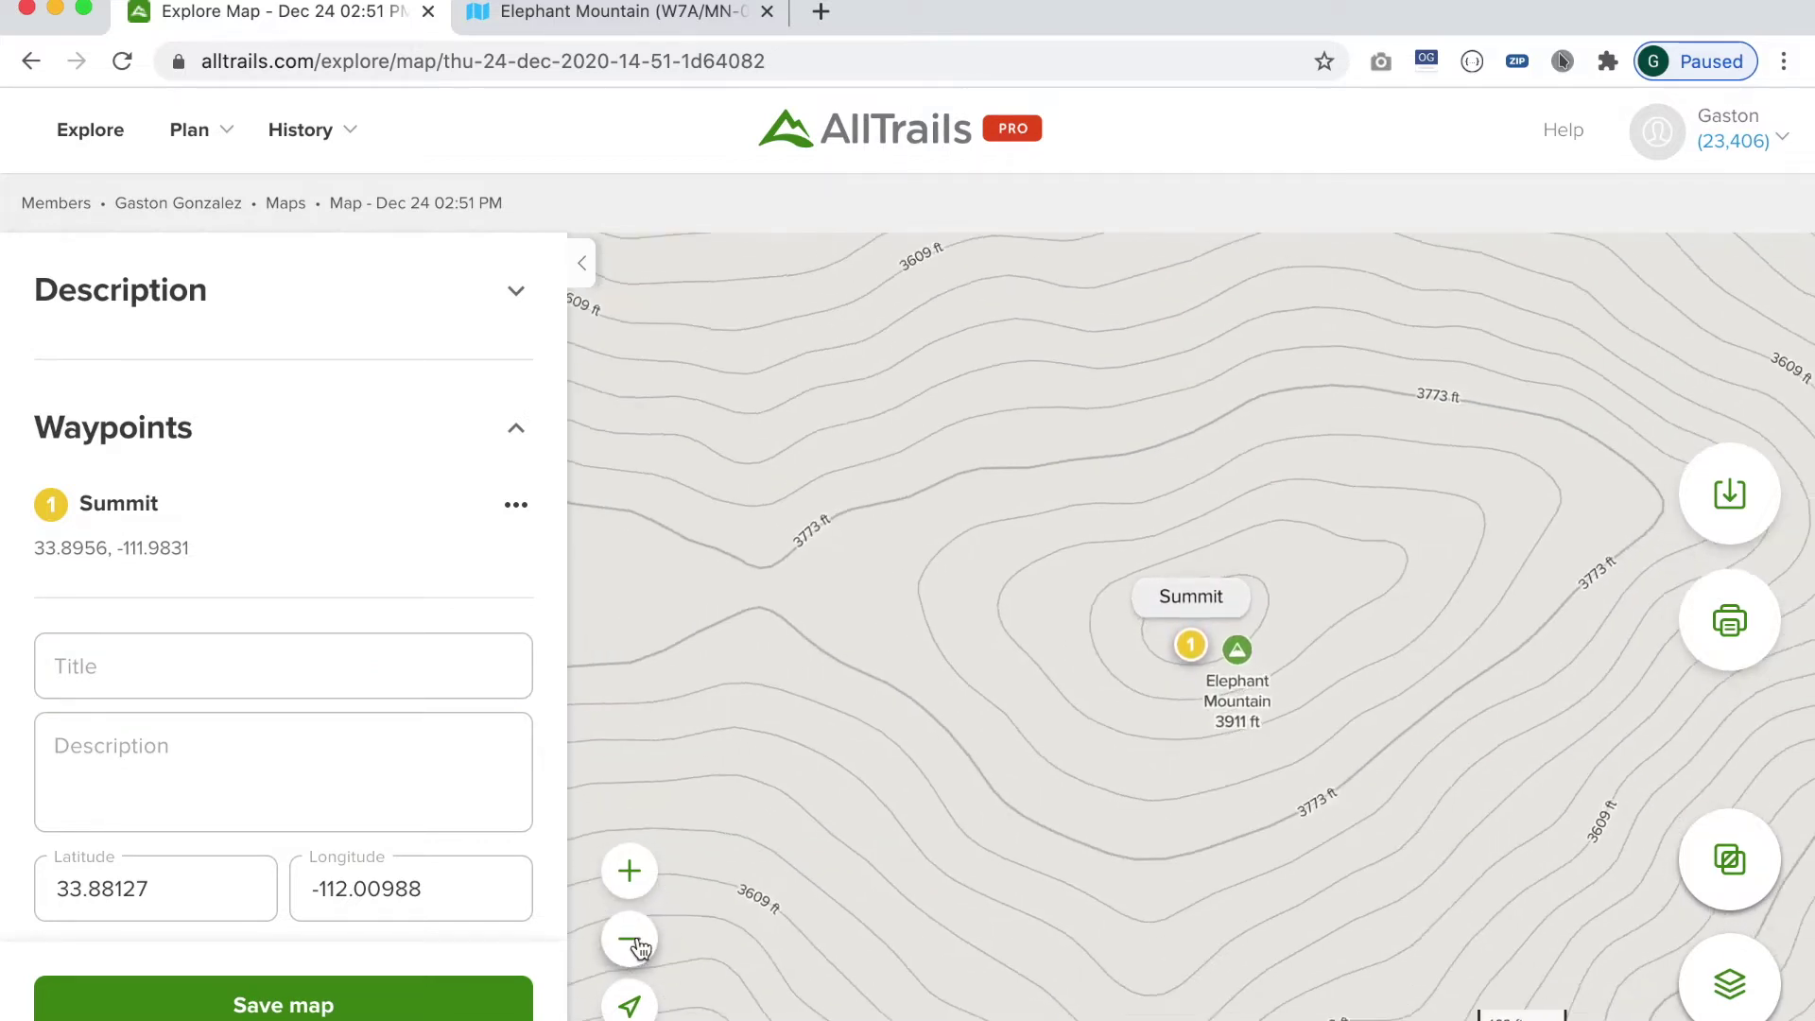
{"action": "left_click", "coordinate": [637, 943]}
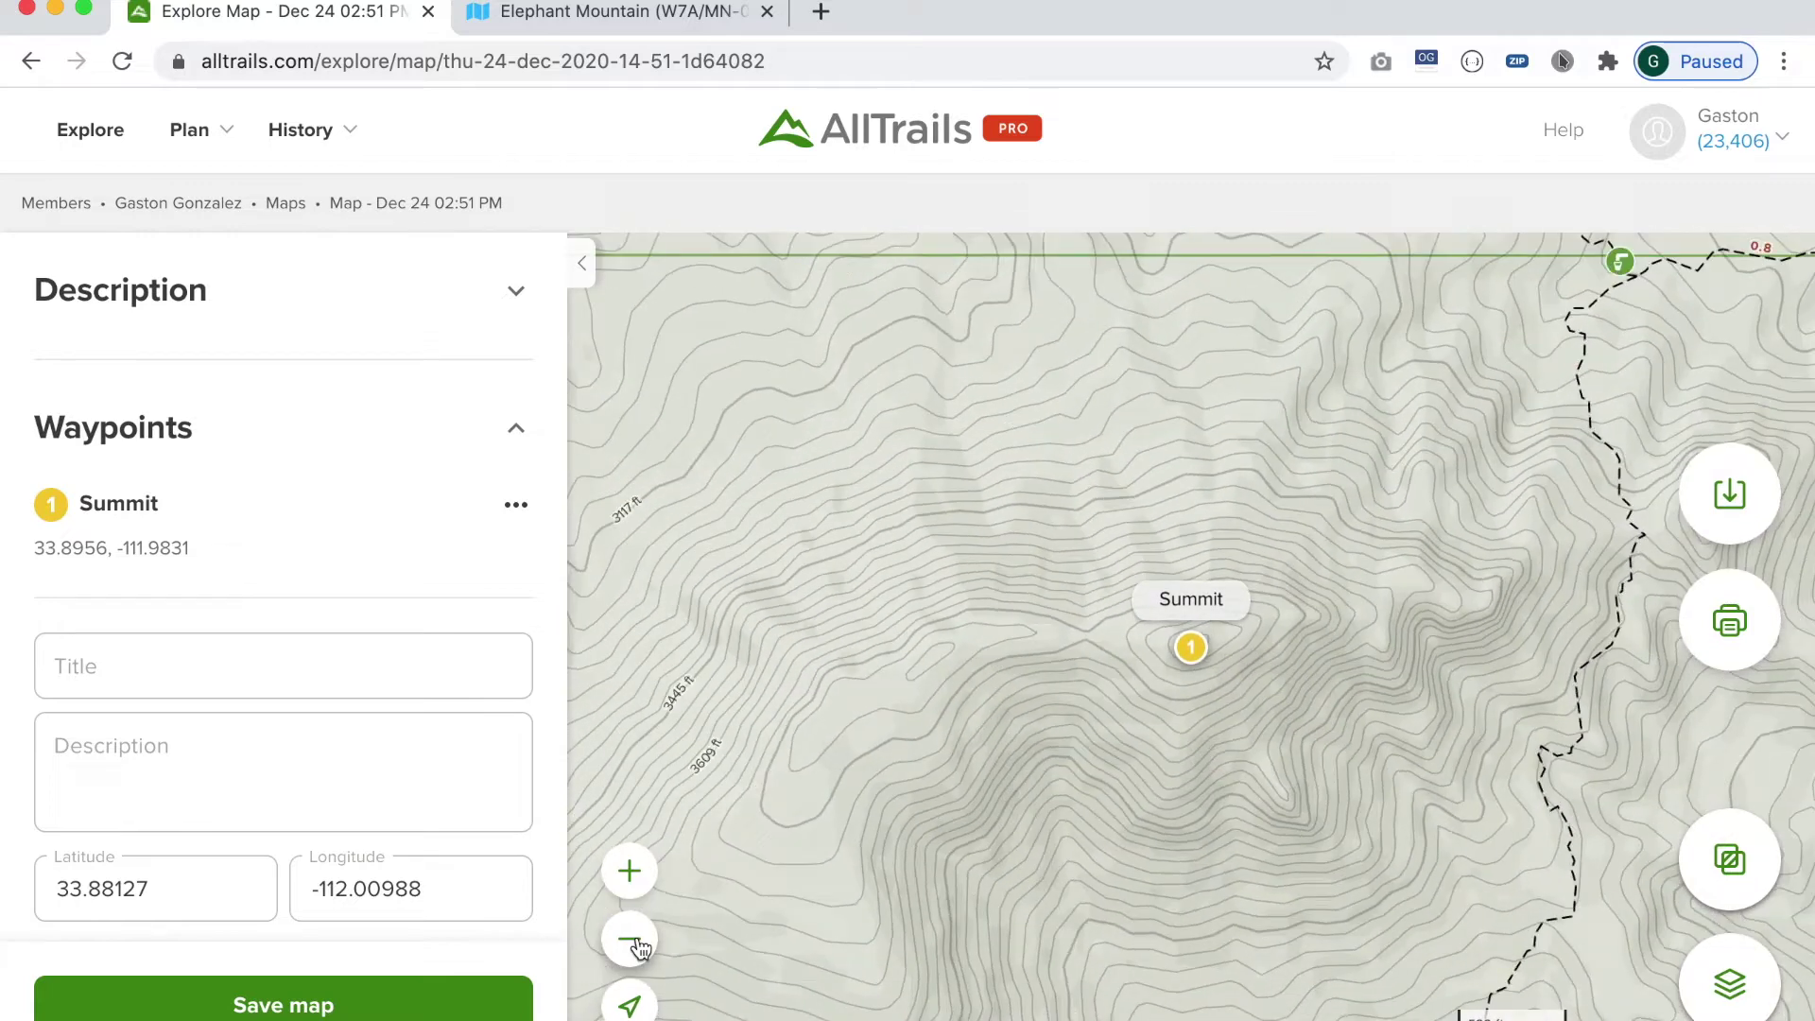
{"action": "left_click", "coordinate": [637, 943]}
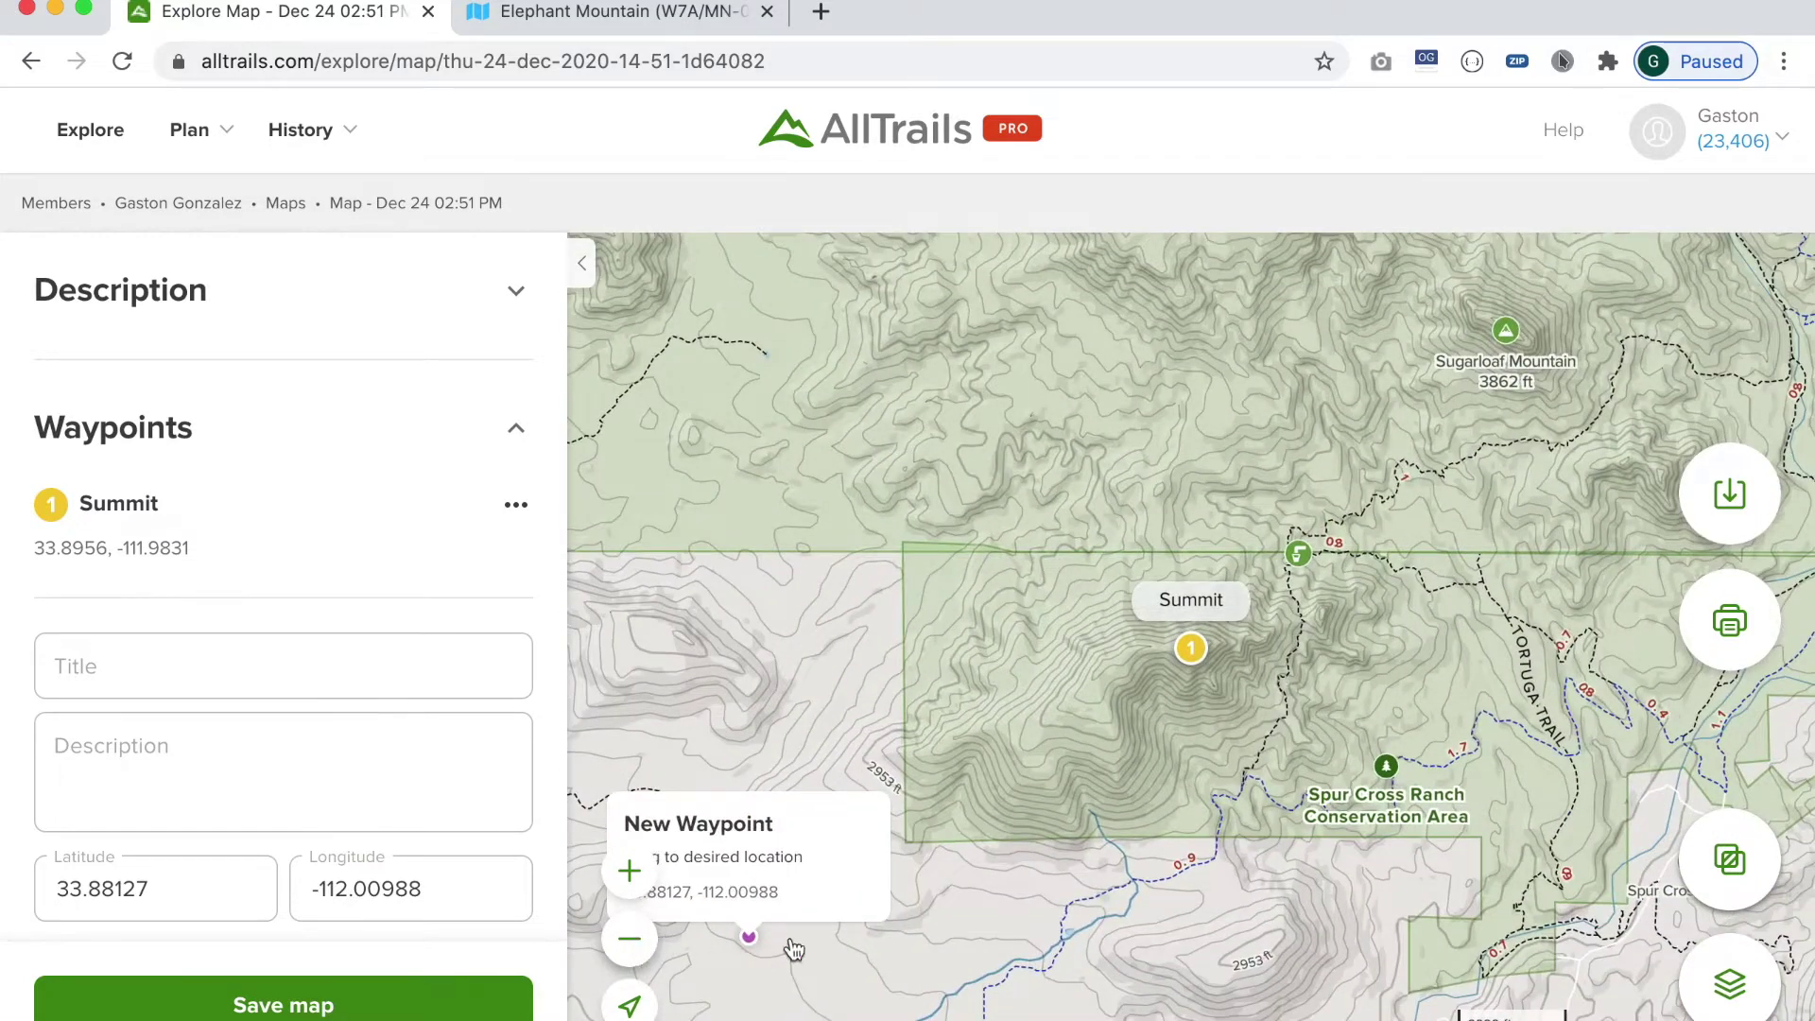
{"action": "left_click_drag", "start_coordinate": [931, 840], "coordinate": [1193, 756]}
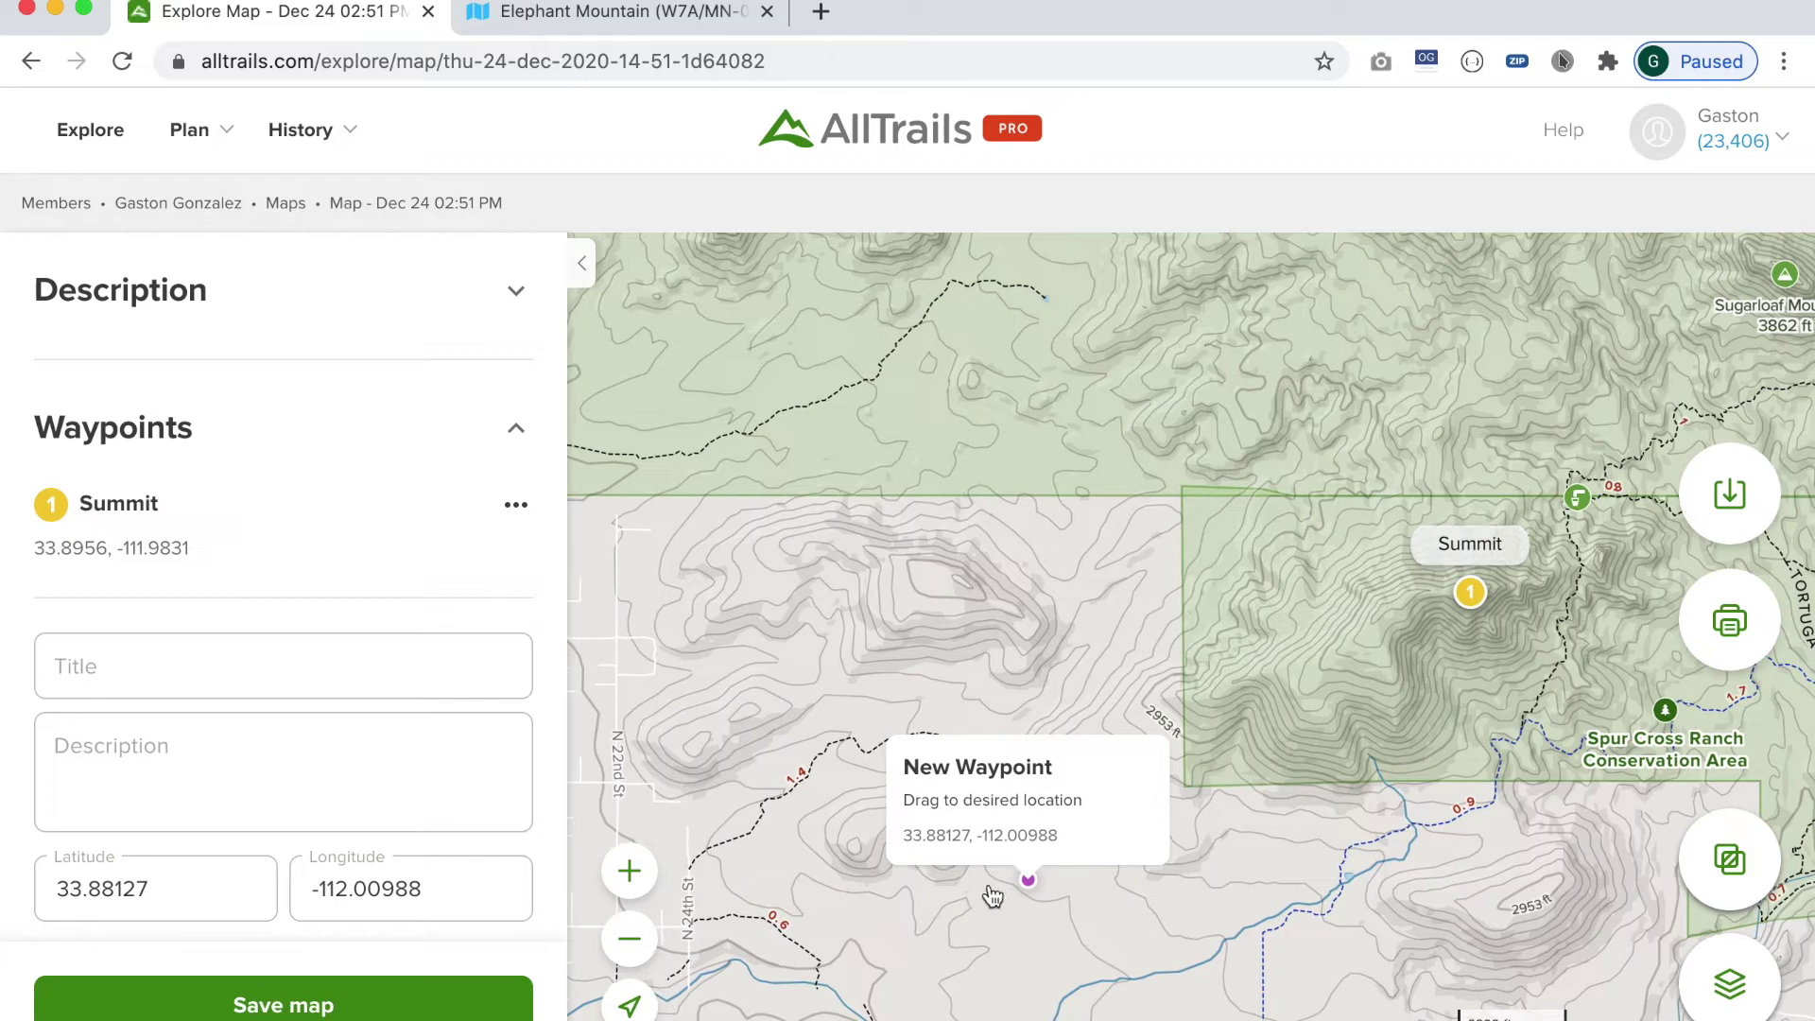
{"action": "left_click_drag", "start_coordinate": [1021, 877], "coordinate": [696, 860]}
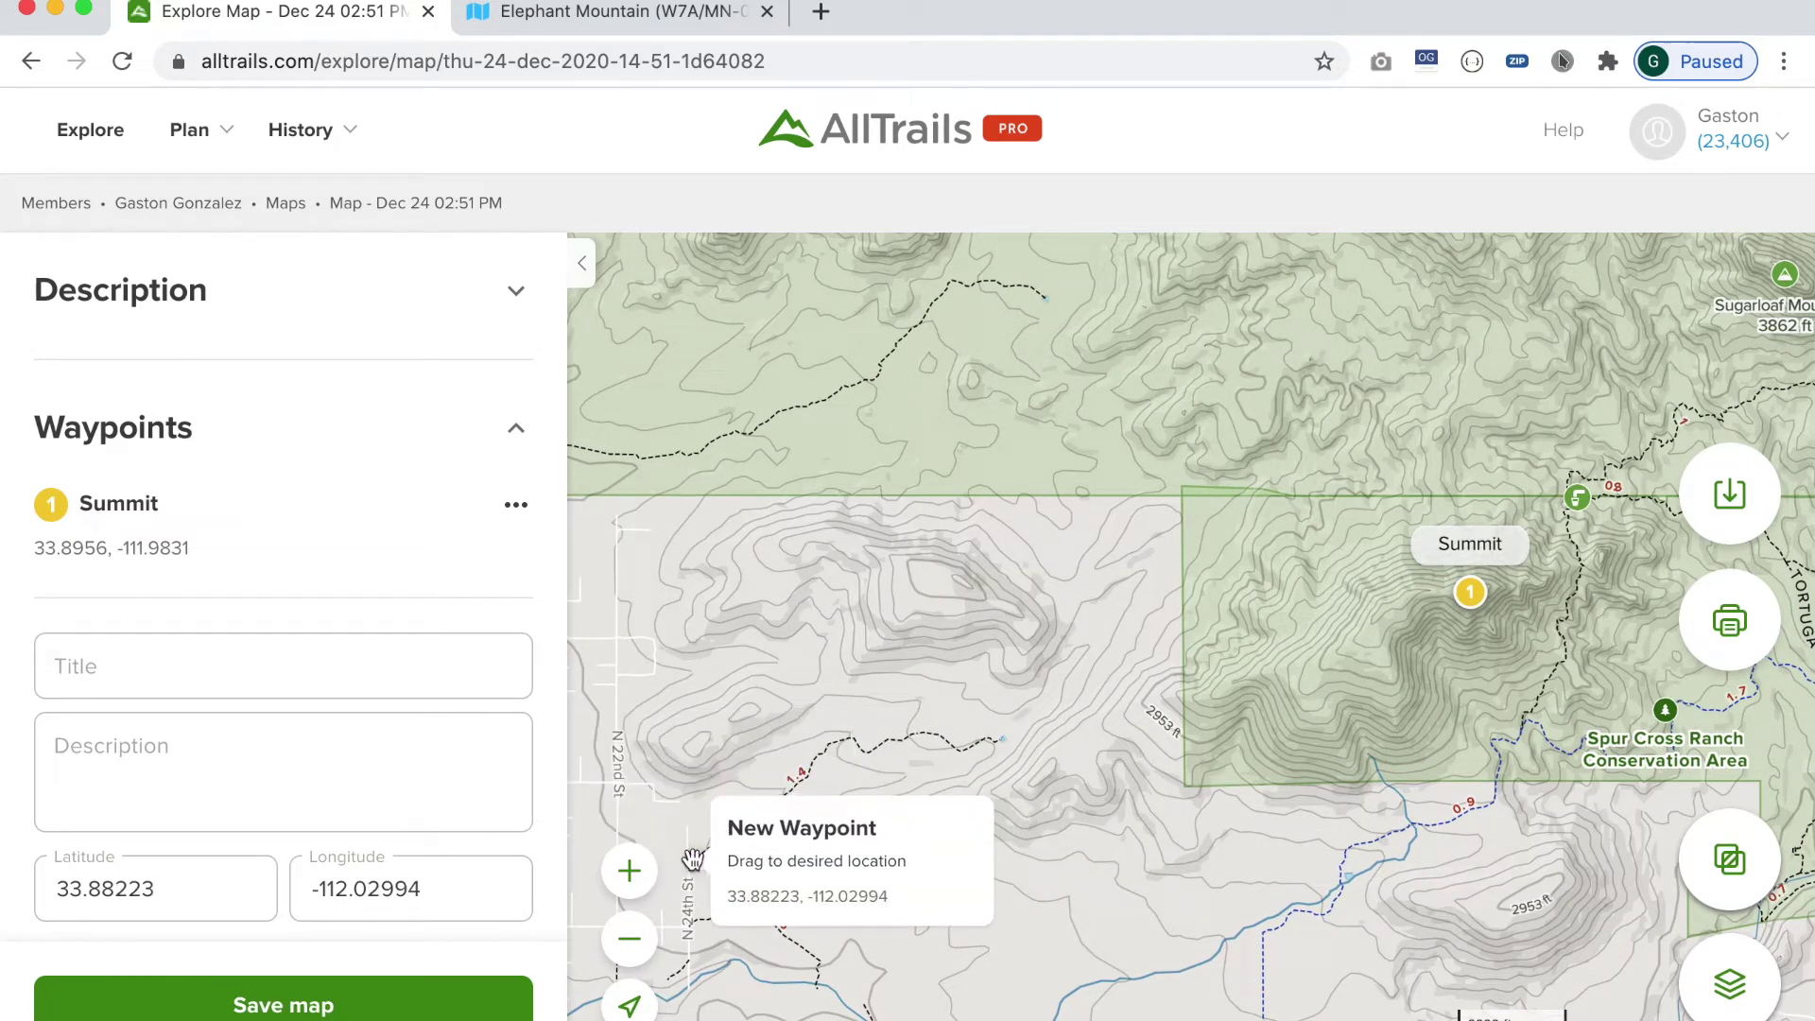
Title the new waypoint Entrance and save it
{"action": "left_click", "coordinate": [204, 676]}
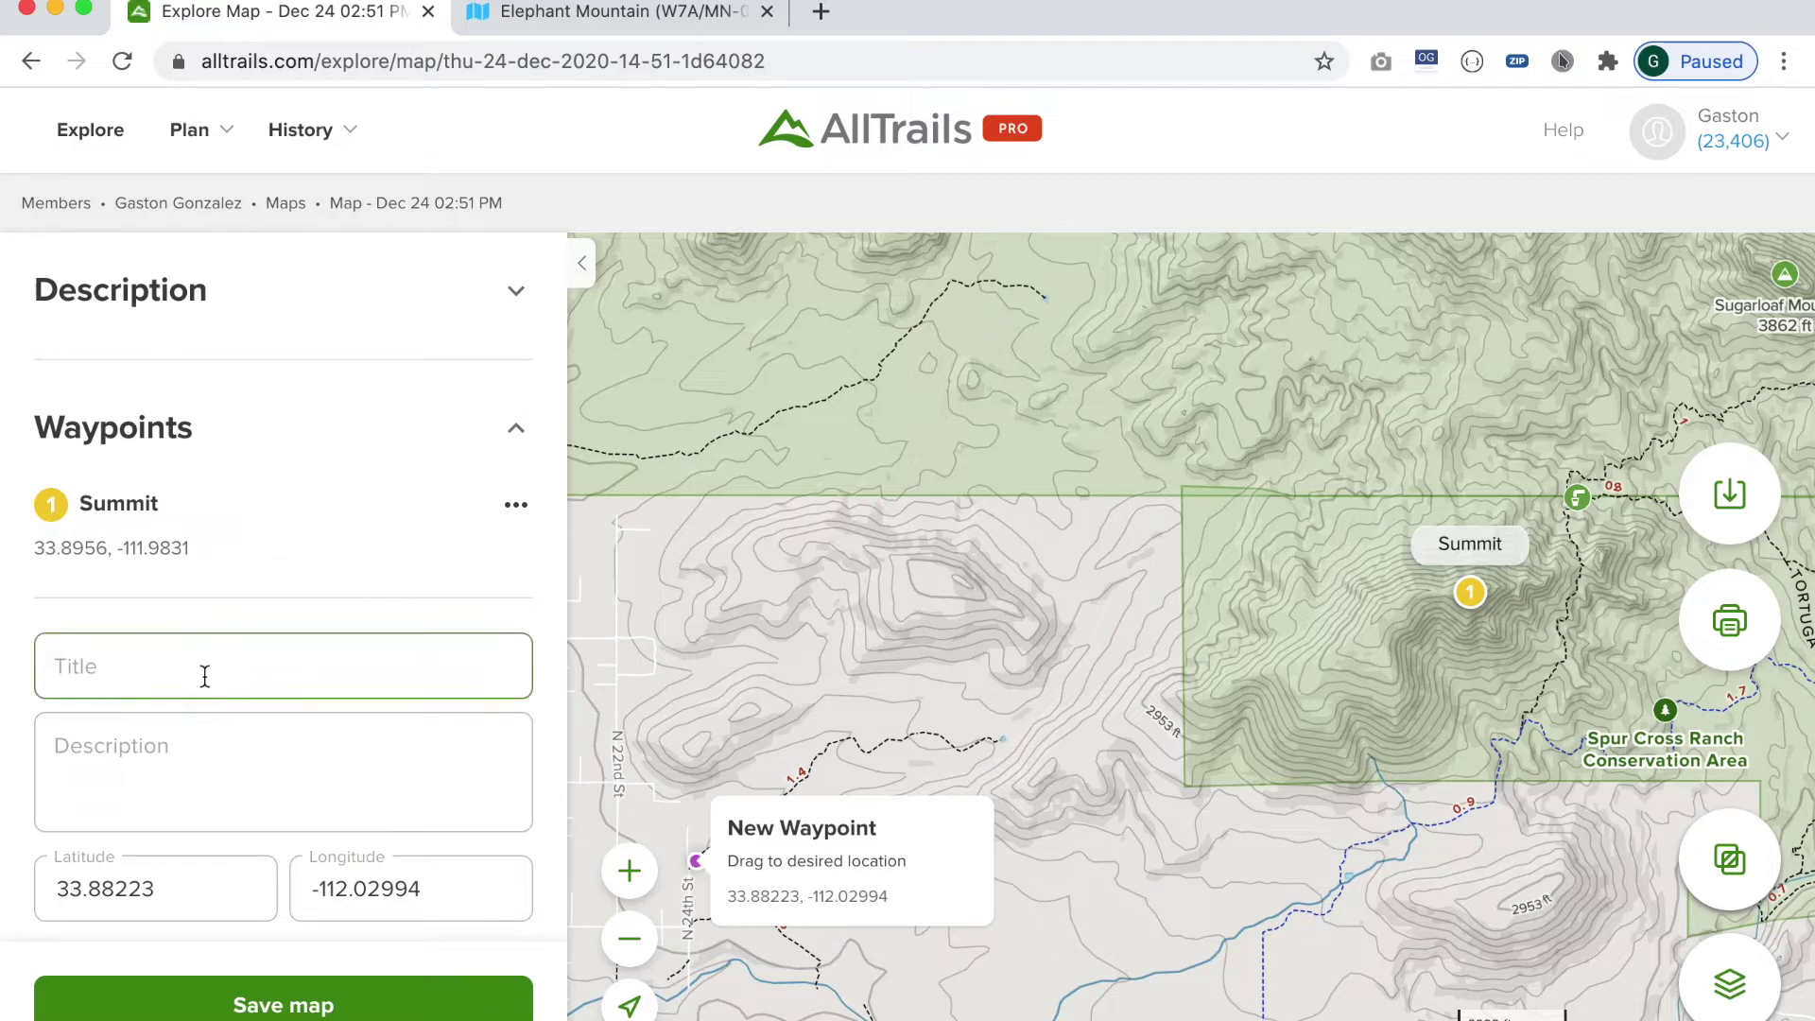
{"action": "left_click", "coordinate": [206, 666]}
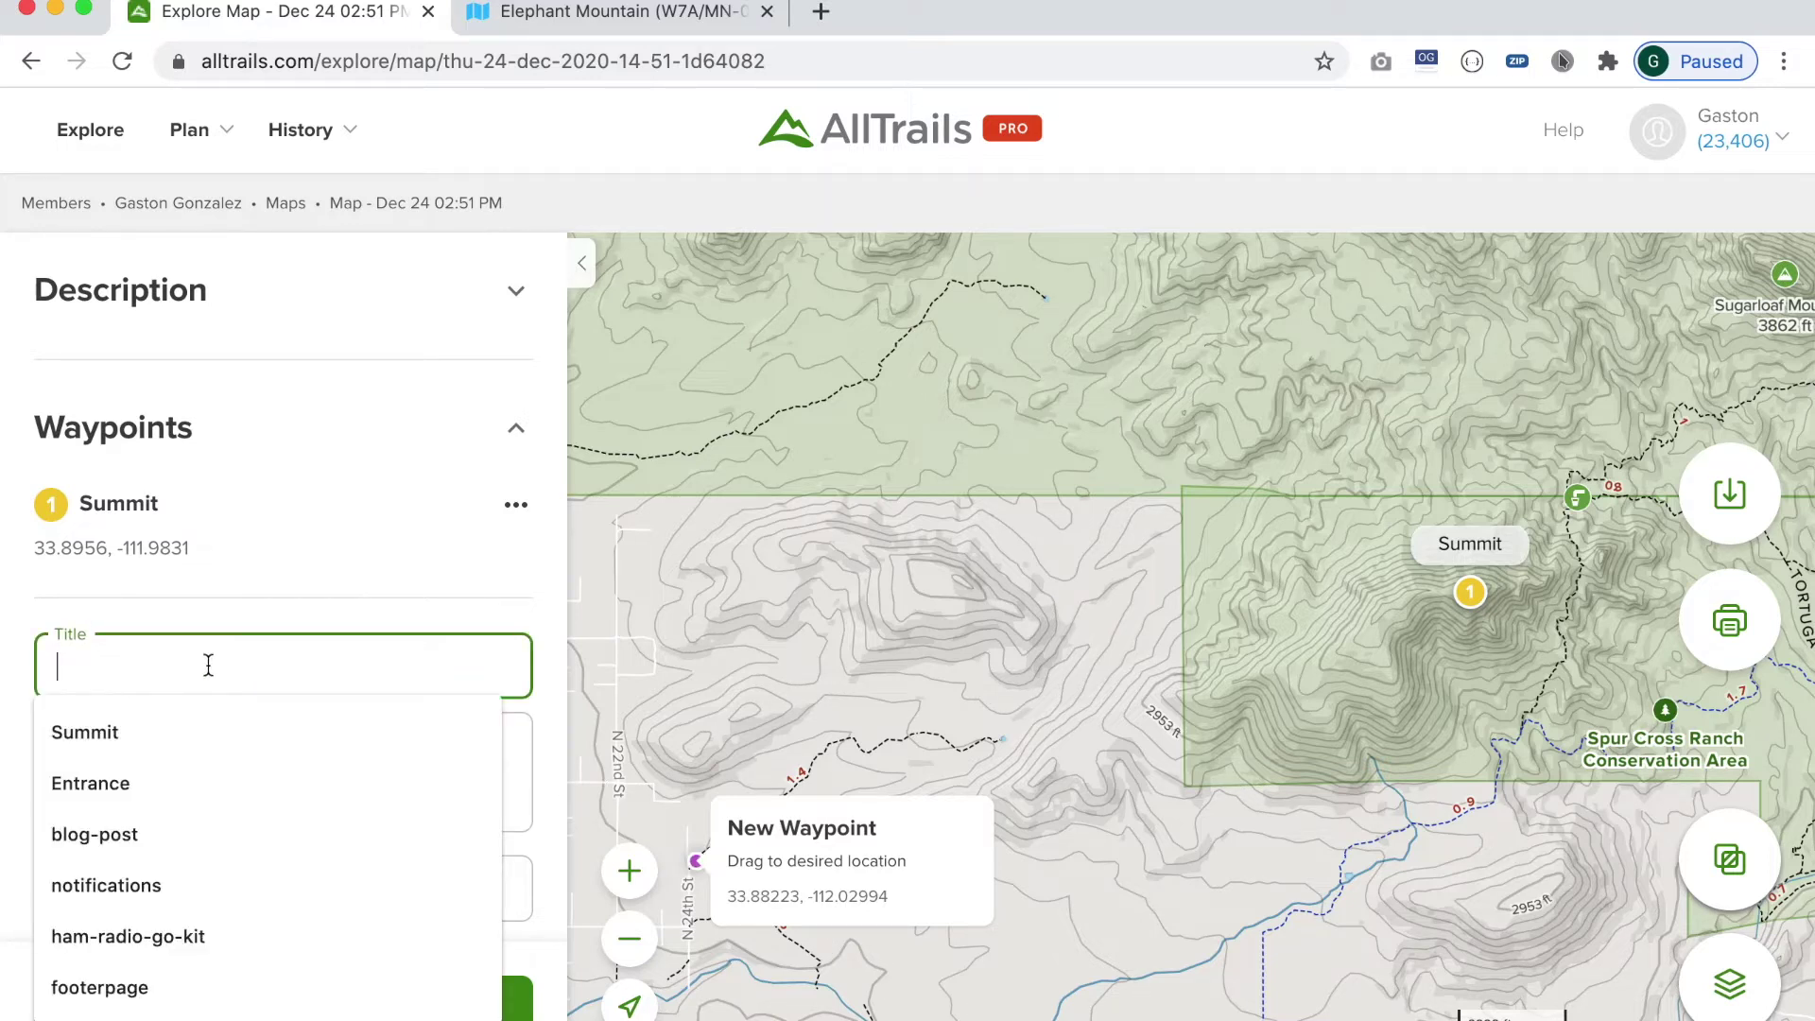
{"action": "type", "text": "Entrance"}
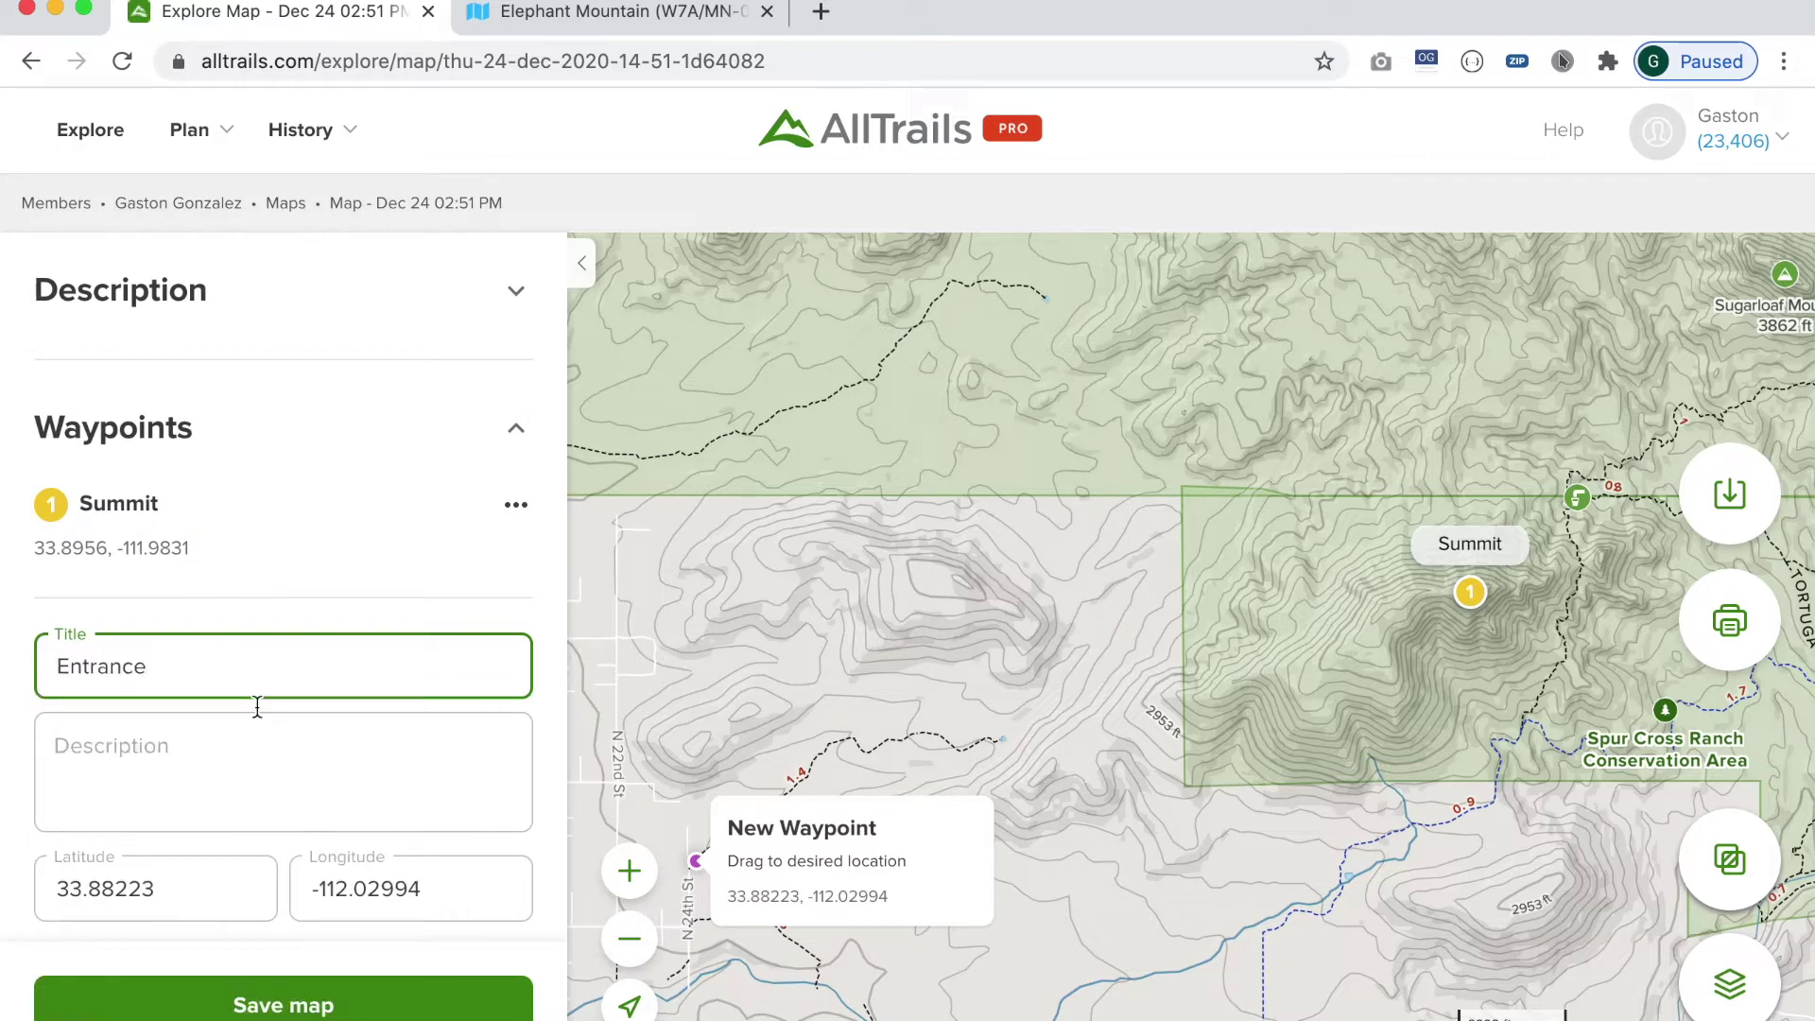
{"action": "scroll", "coordinate": [344, 790], "scroll_direction": "down", "scroll_amount": 3}
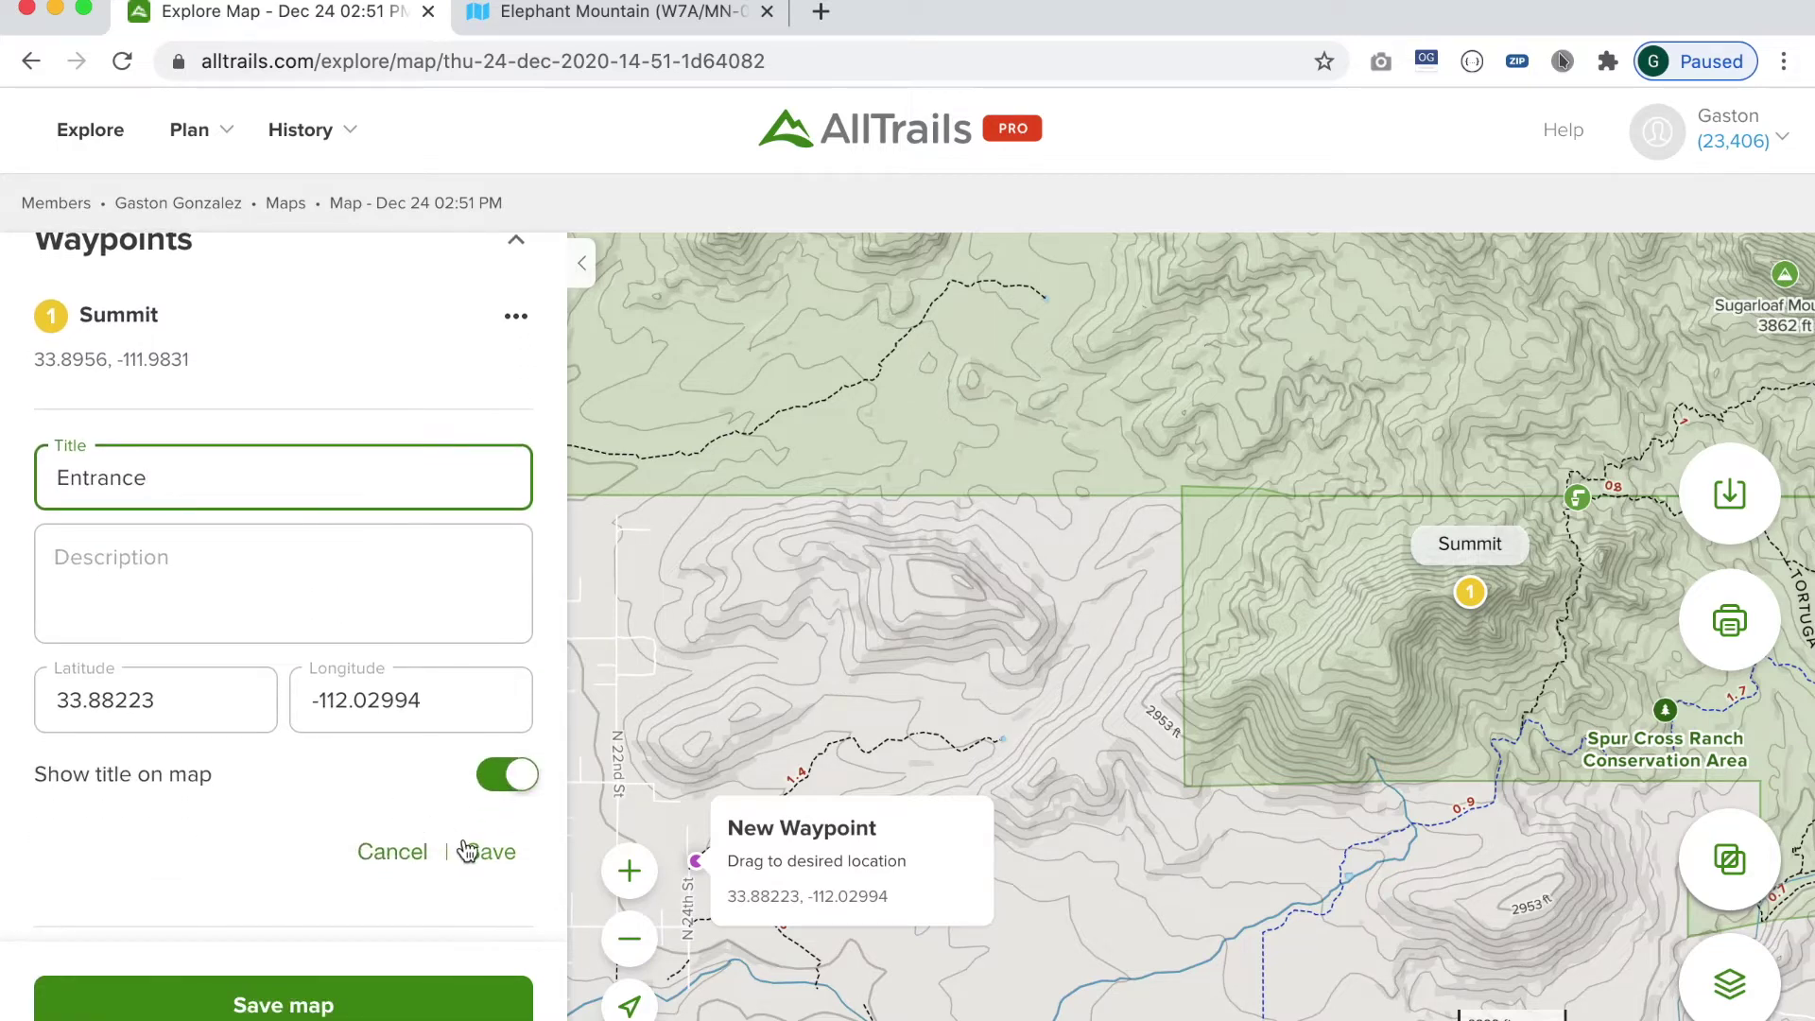
{"action": "left_click", "coordinate": [504, 857]}
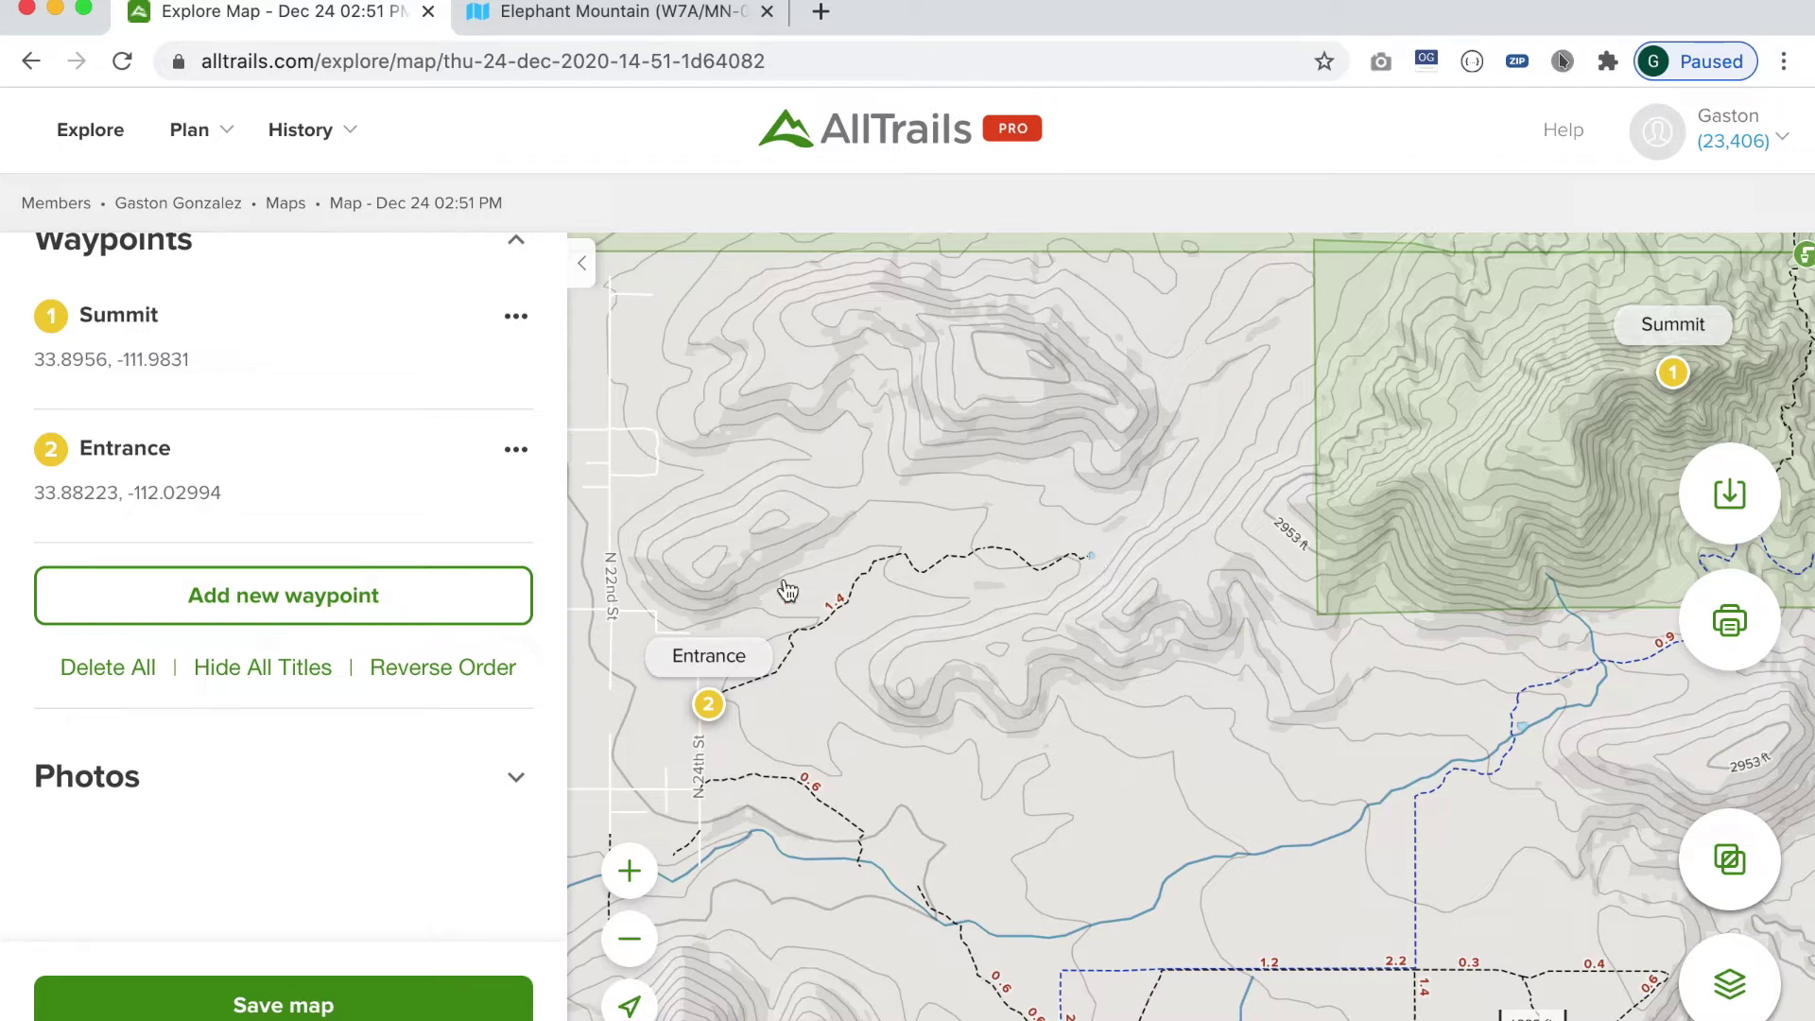
Add another new waypoint to the map and title it Parking spot
{"action": "left_click", "coordinate": [250, 596]}
{"action": "left_click", "coordinate": [214, 616]}
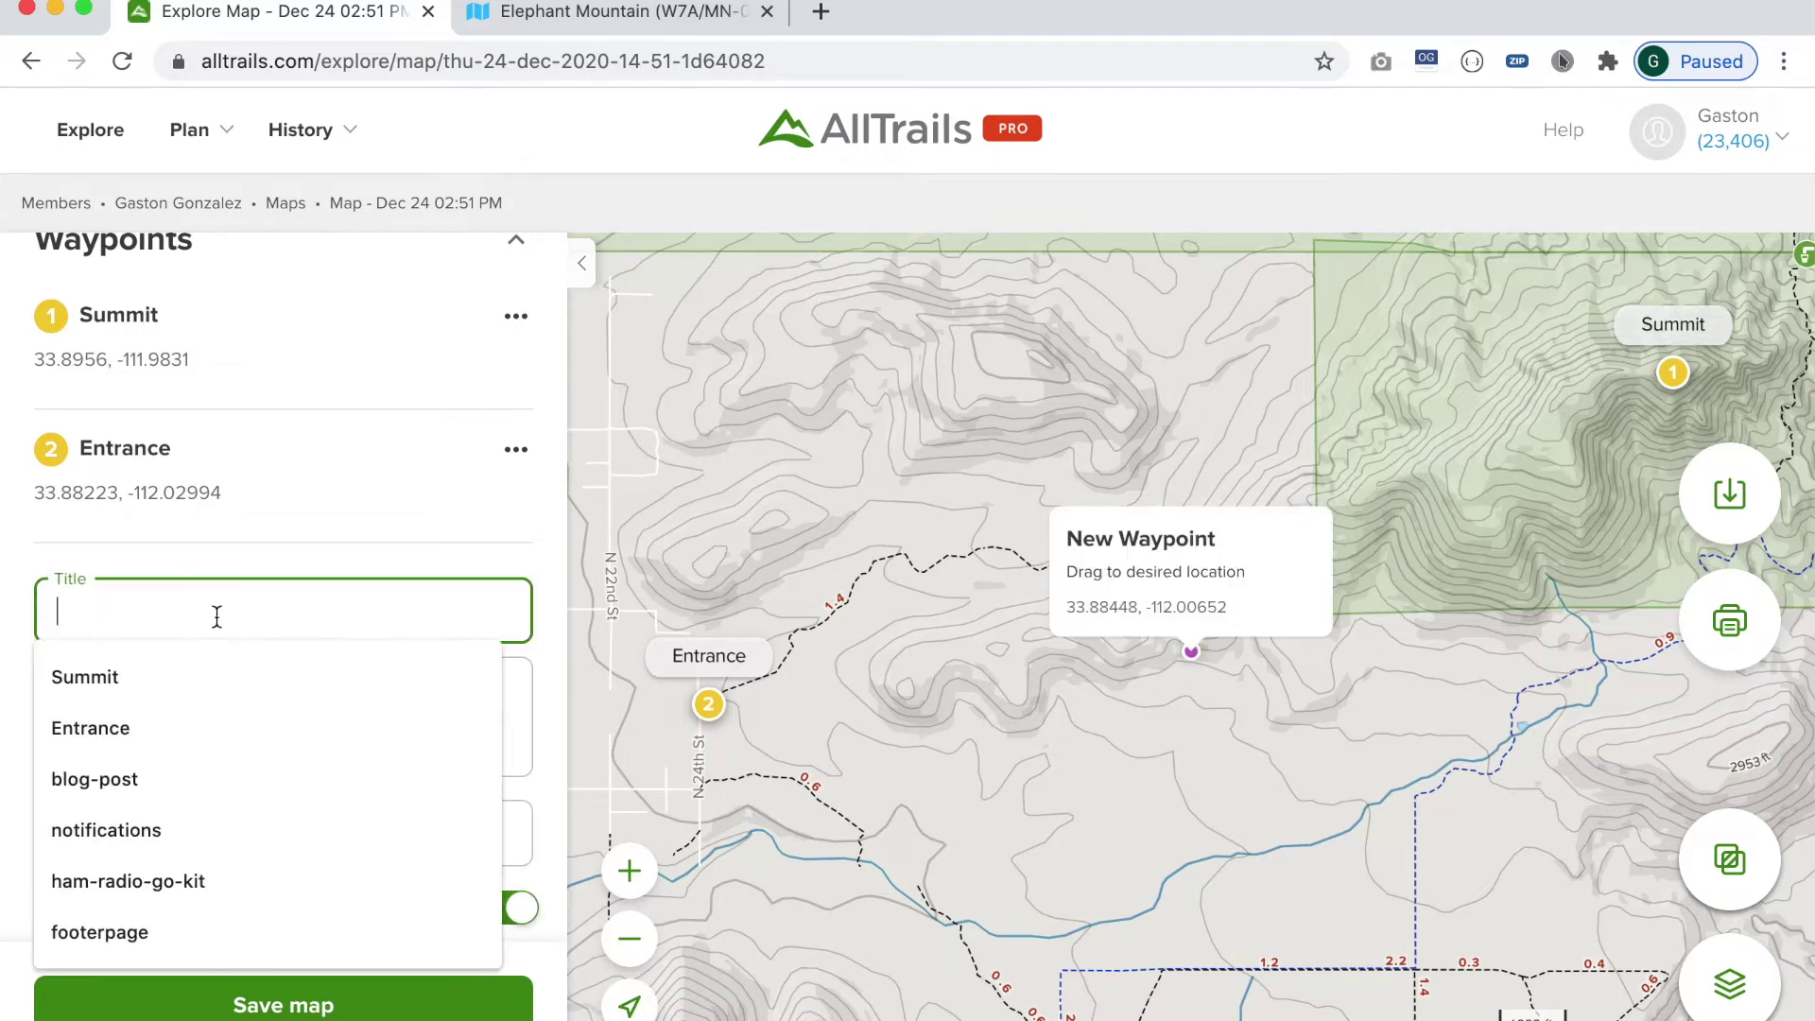
{"action": "type", "text": "O"}
{"action": "key", "text": "BackSpace"}
{"action": "type", "text": "Parki"}
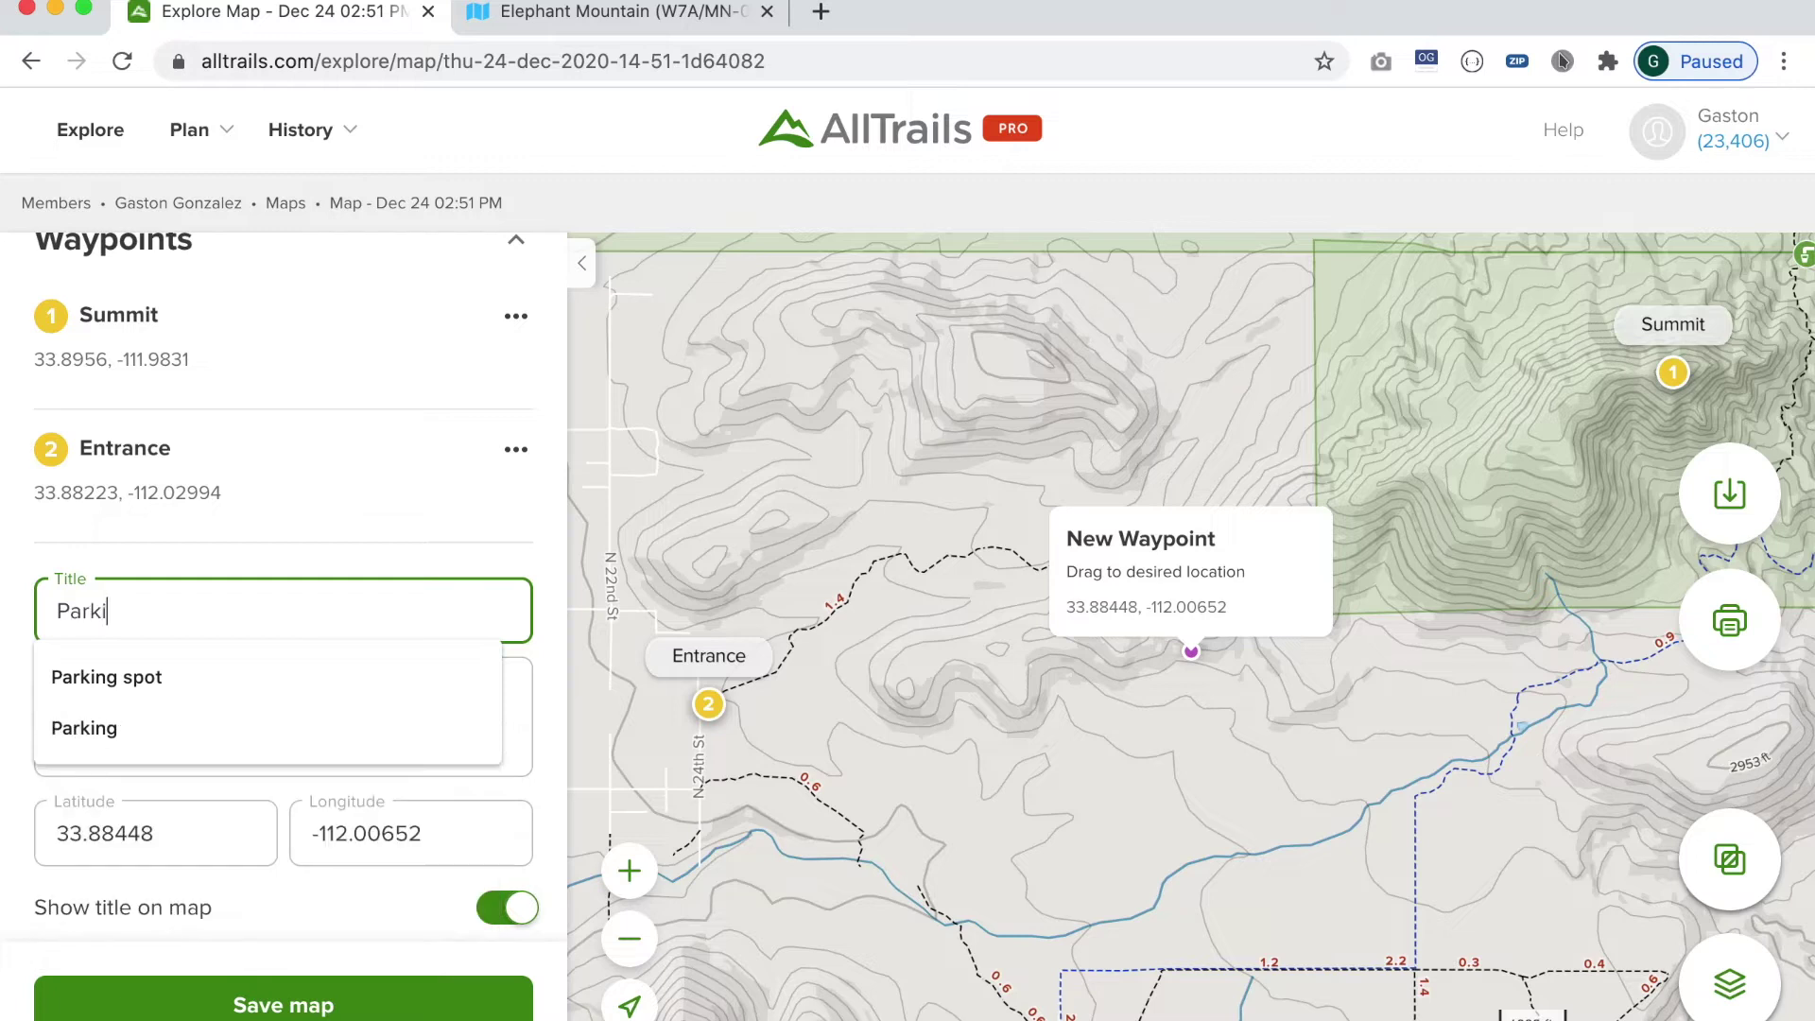
{"action": "type", "text": "ng spot"}
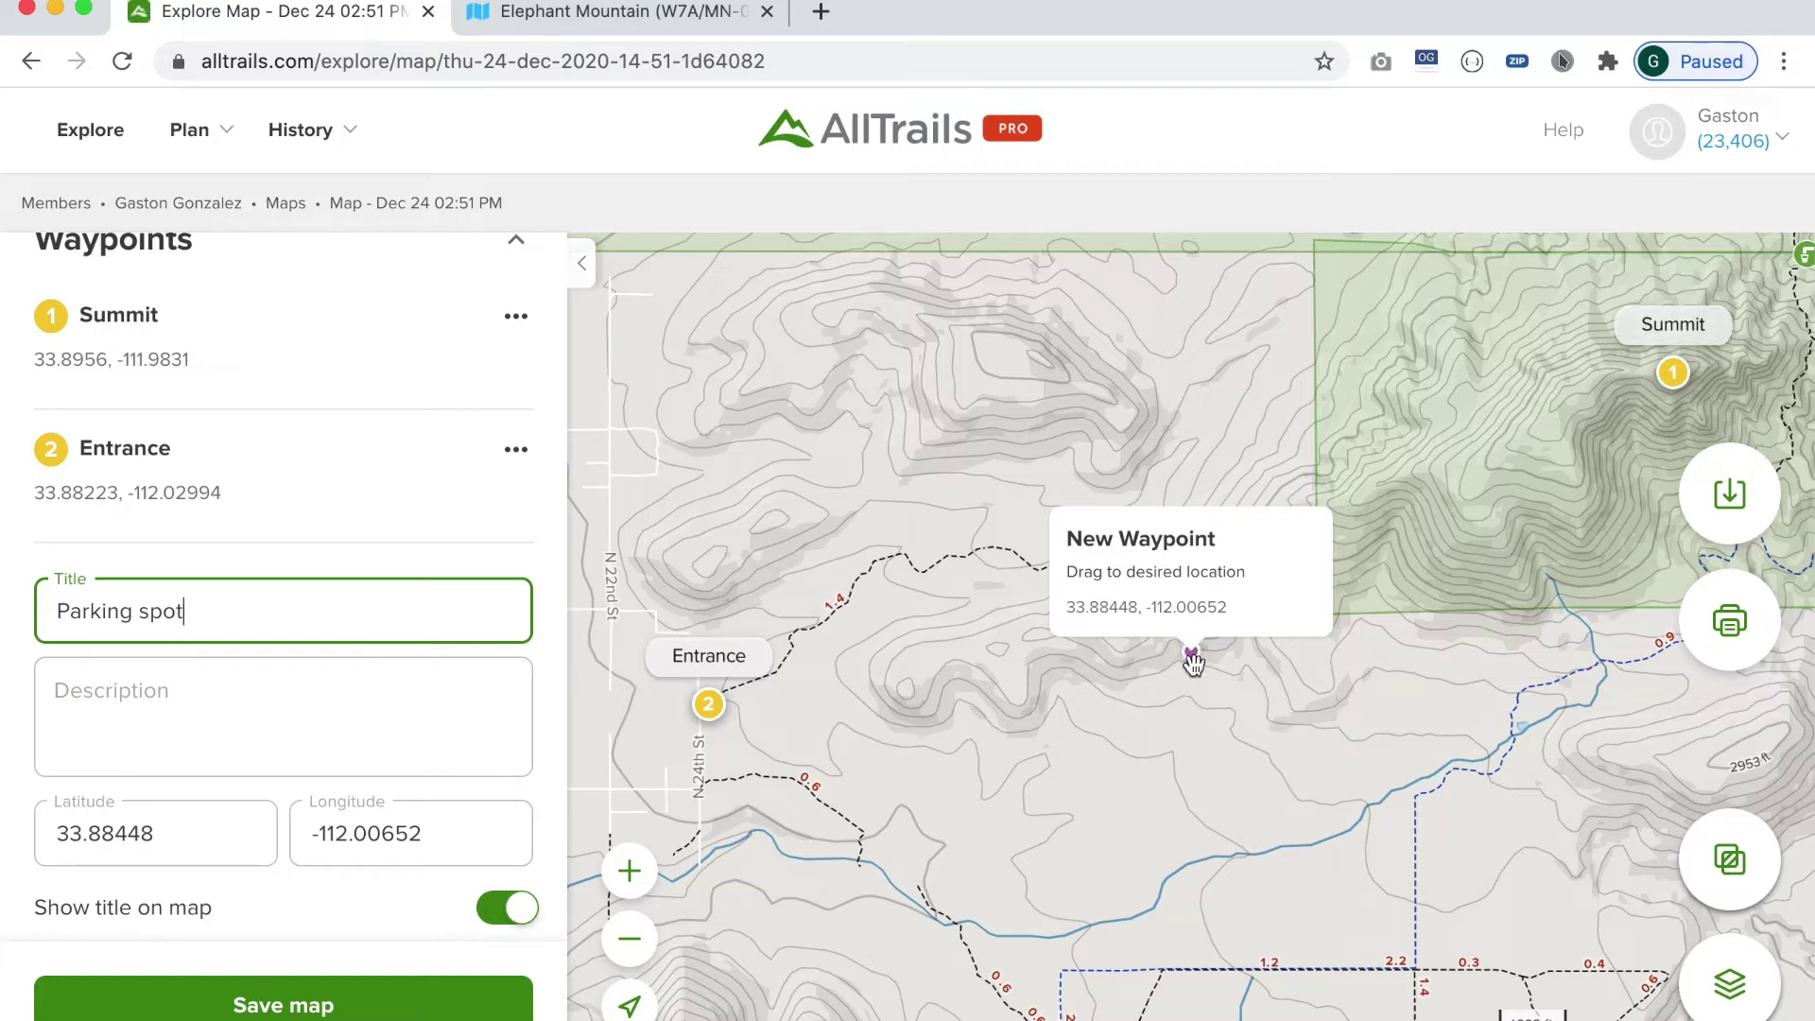
Place the Parking spot waypoint at the east end of the 1.4-mile trail, about 33.88843, -112.01155, and save it
{"action": "mouse_move", "coordinate": [1196, 655]}
{"action": "left_mouse_down"}
{"action": "mouse_move", "coordinate": [1212, 605]}
{"action": "mouse_move", "coordinate": [1177, 551]}
{"action": "mouse_move", "coordinate": [1088, 559]}
{"action": "left_mouse_up"}
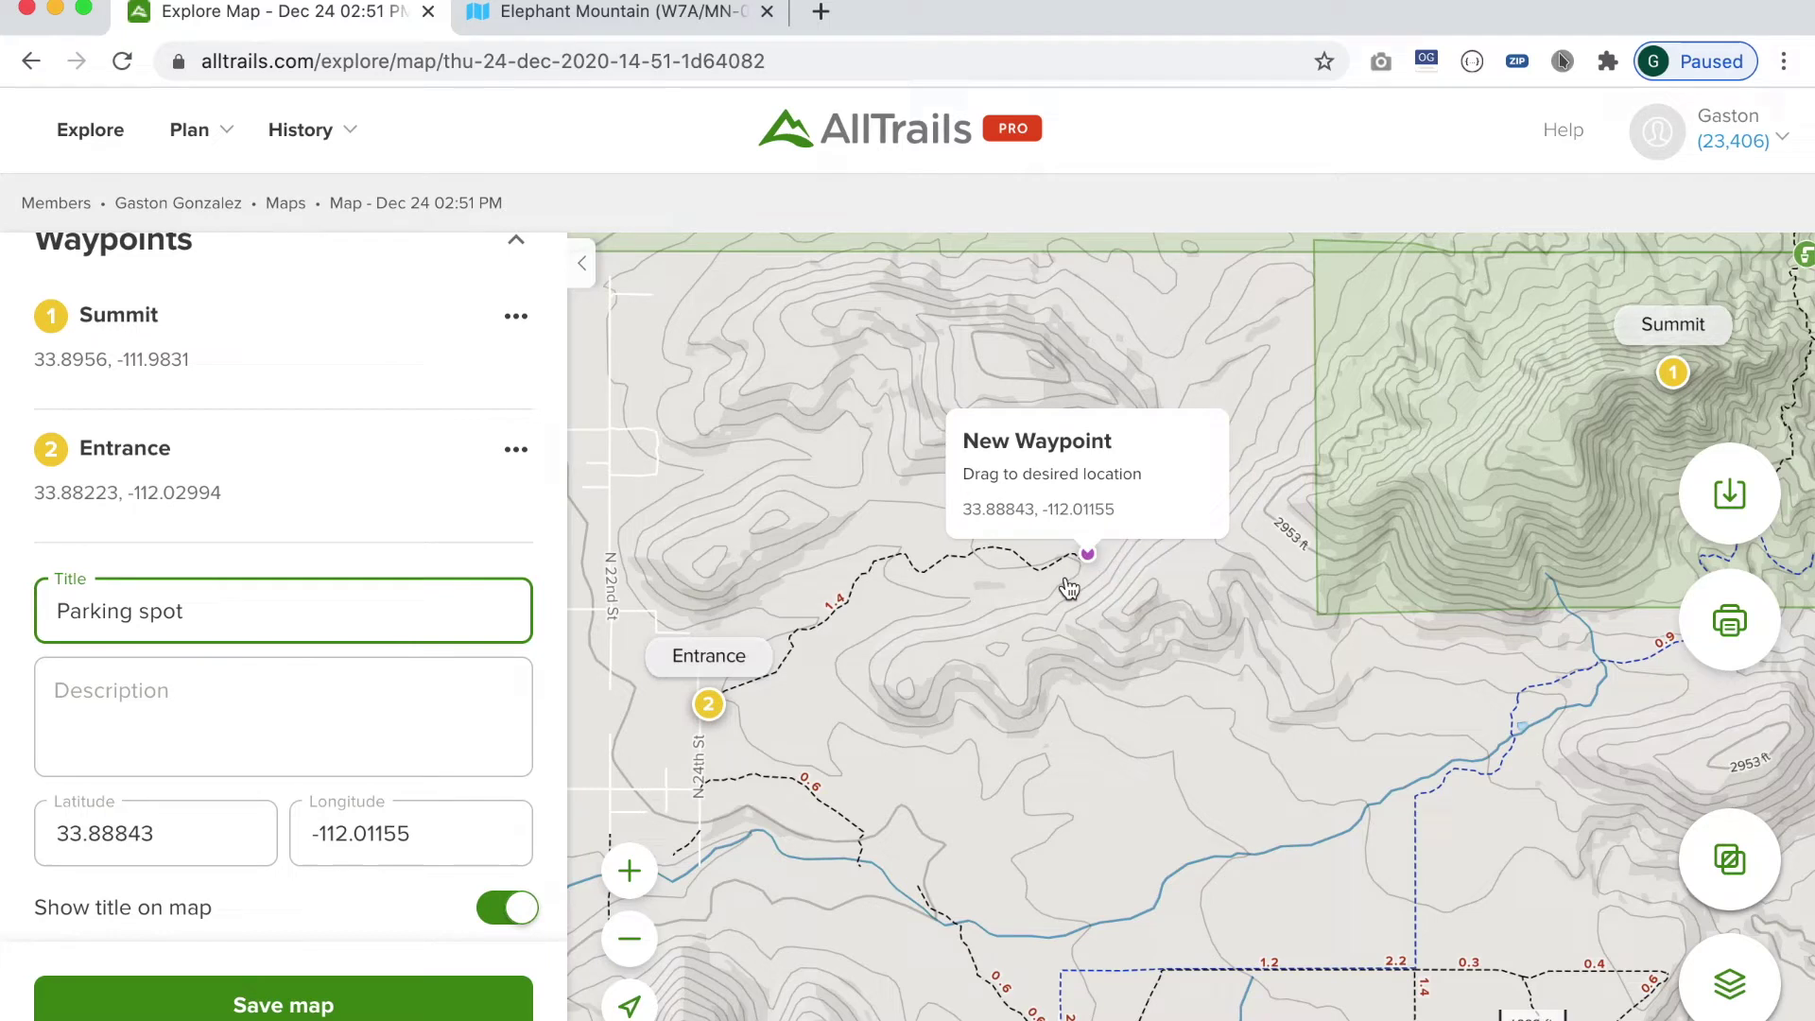
{"action": "left_click", "coordinate": [490, 820]}
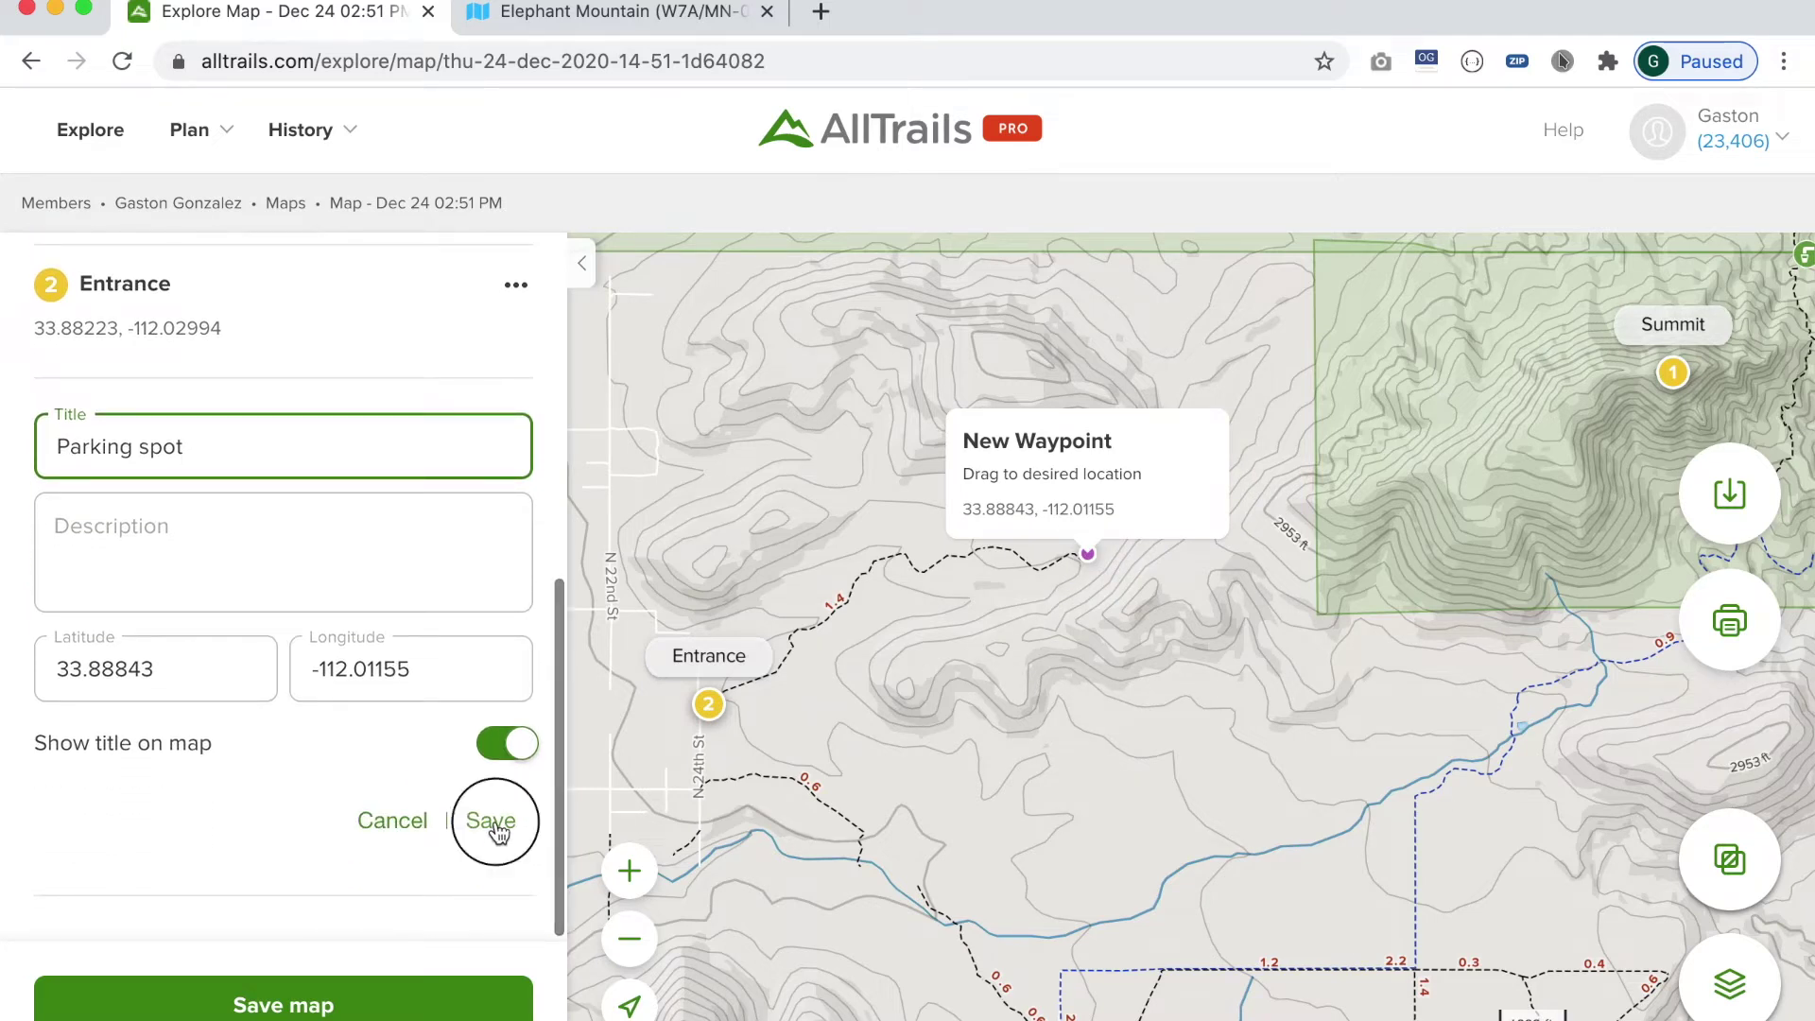
{"action": "scroll", "coordinate": [151, 689], "scroll_direction": "up", "scroll_amount": 3}
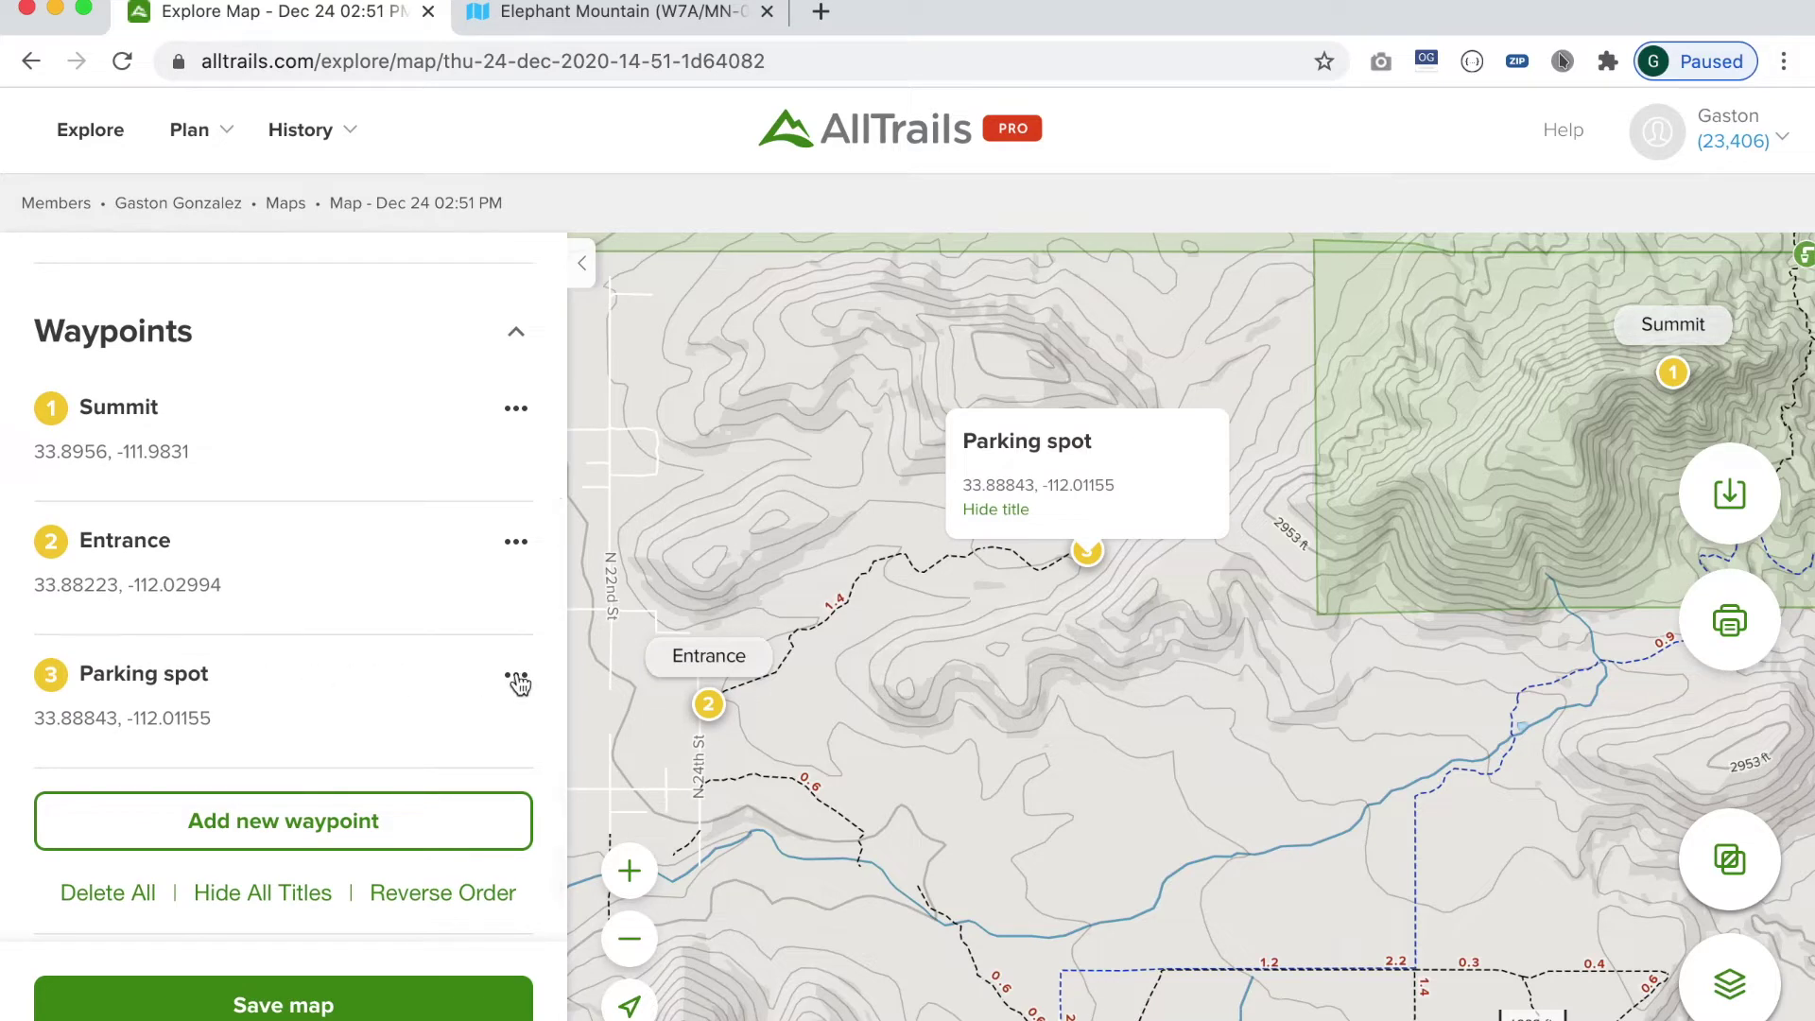
Sort the waypoints into the order Entrance, Parking spot, Summit
{"action": "left_click", "coordinate": [516, 678]}
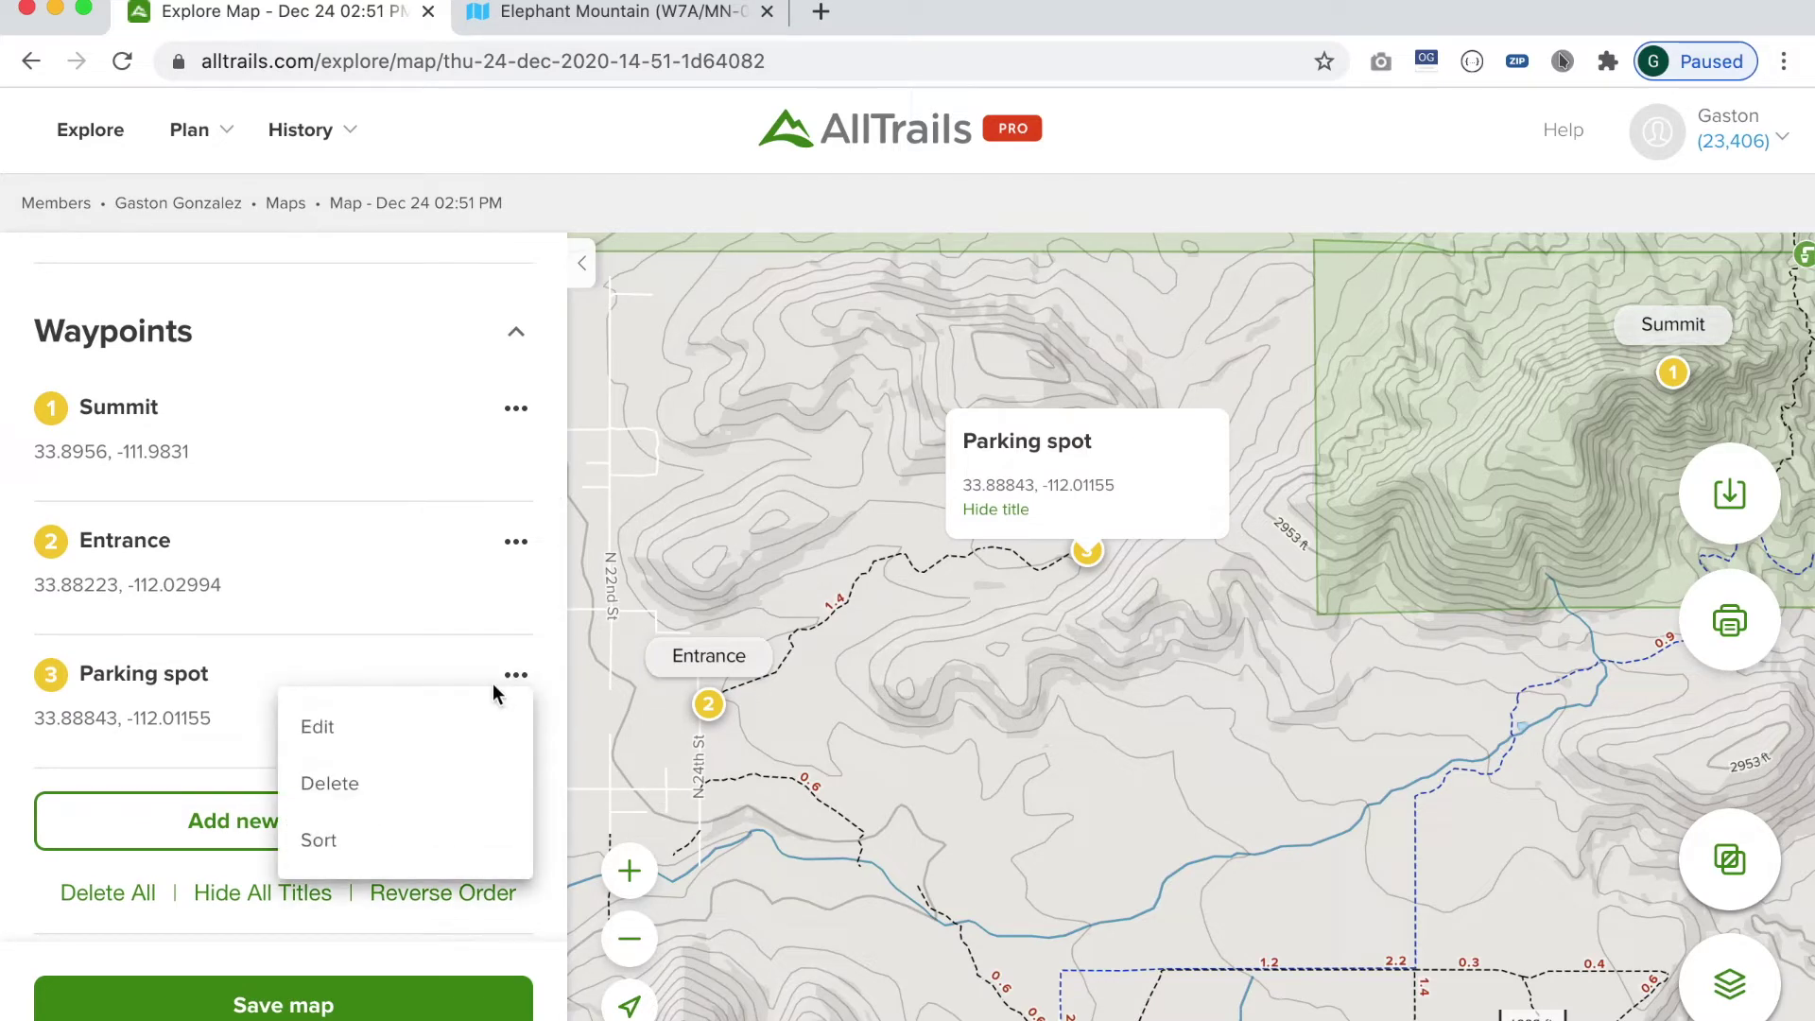
{"action": "left_click", "coordinate": [336, 841]}
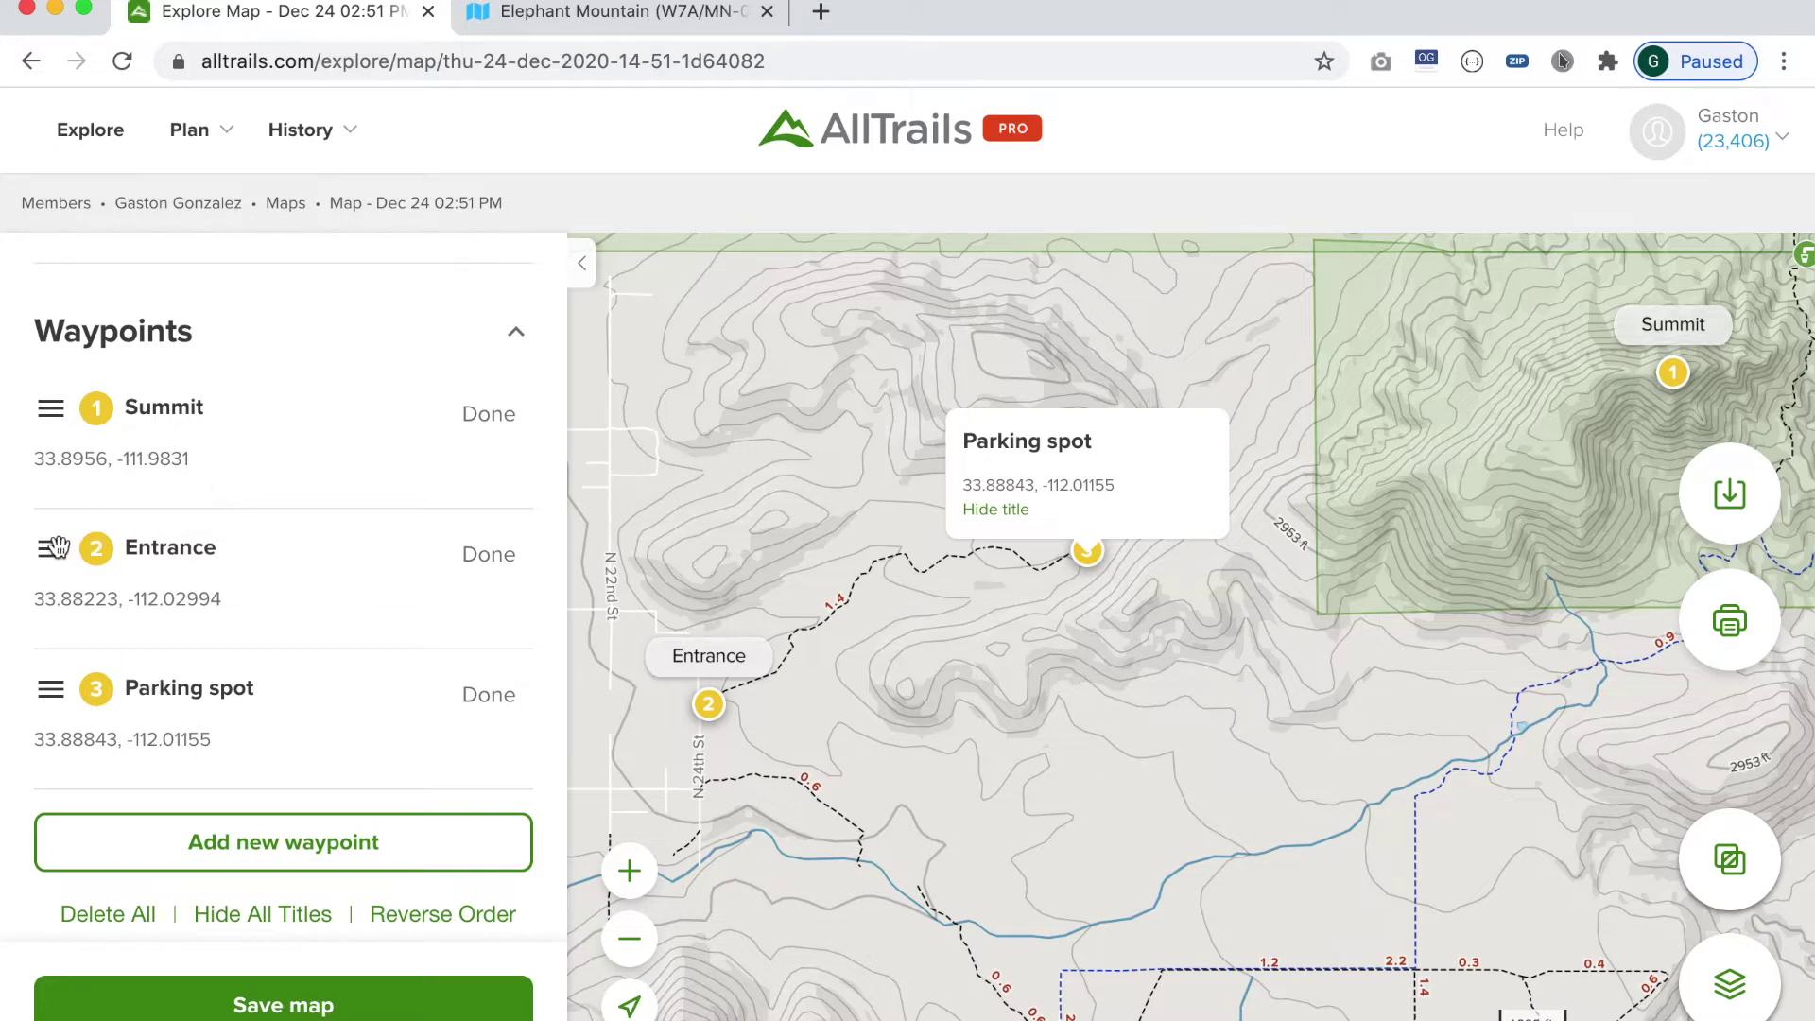
{"action": "left_click_drag", "start_coordinate": [55, 548], "coordinate": [50, 402]}
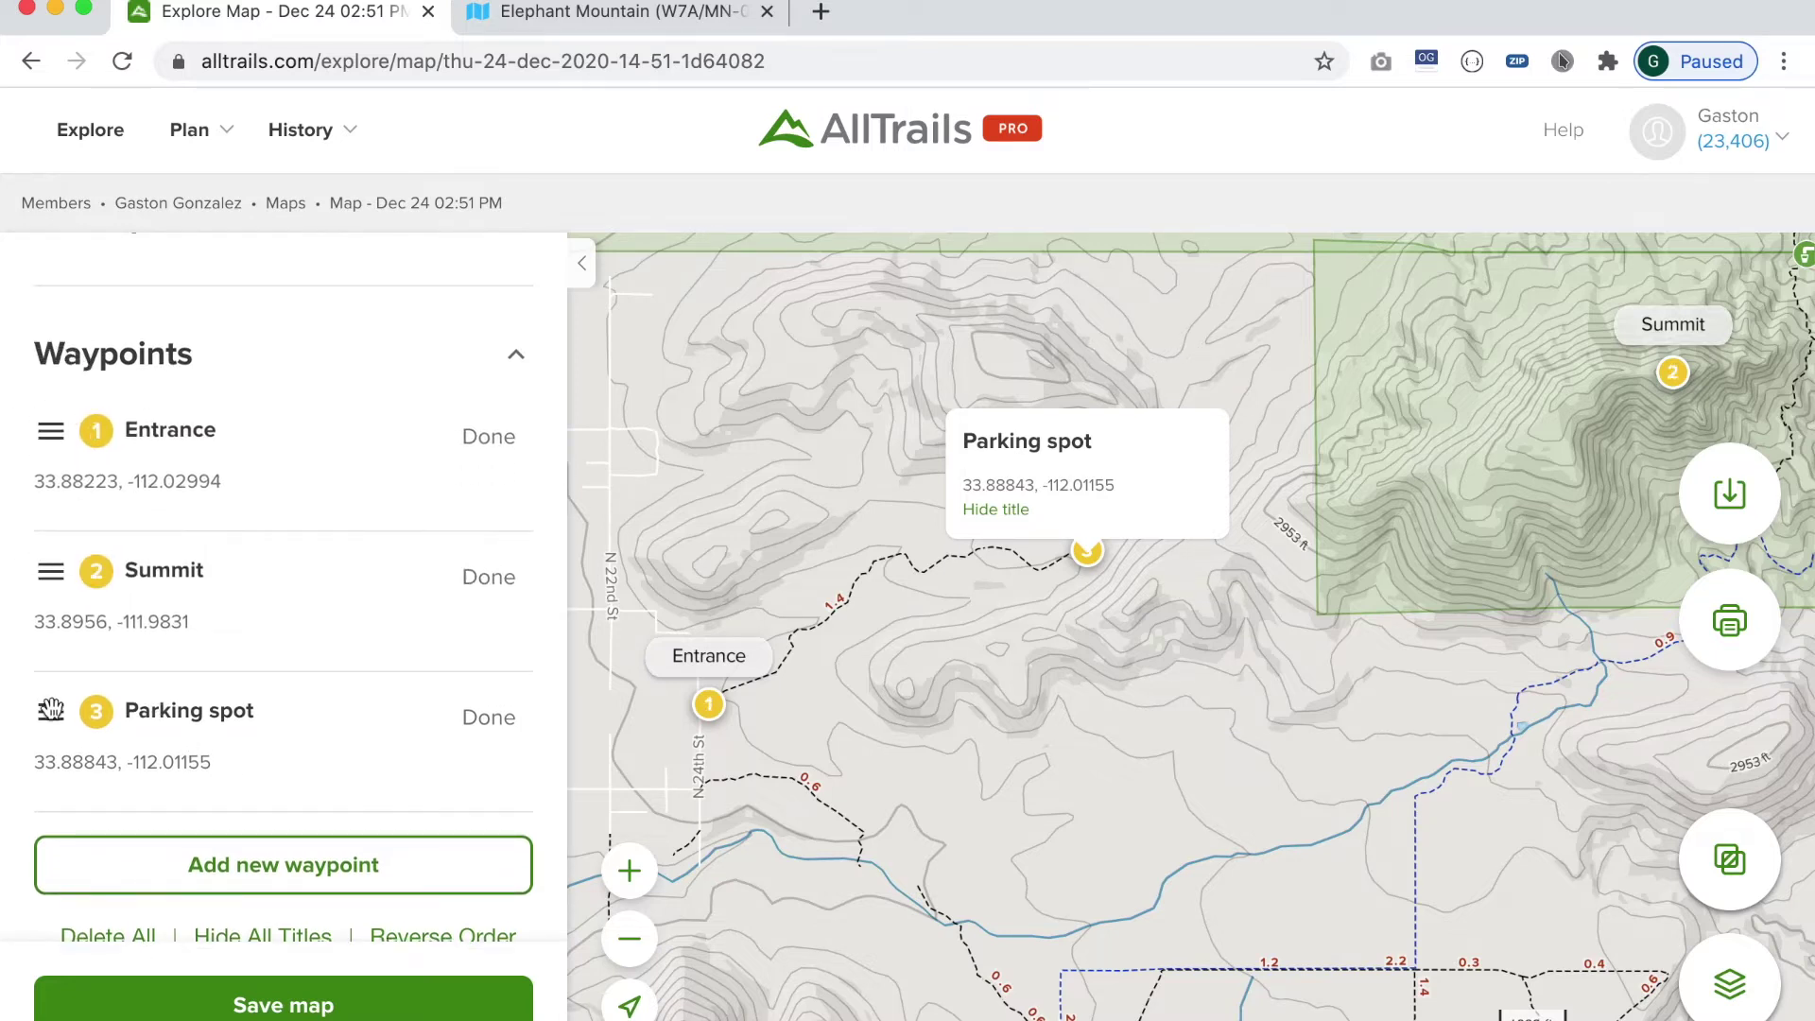
{"action": "left_click_drag", "start_coordinate": [51, 709], "coordinate": [49, 525]}
{"action": "scroll", "coordinate": [206, 597], "scroll_direction": "down", "scroll_amount": 3}
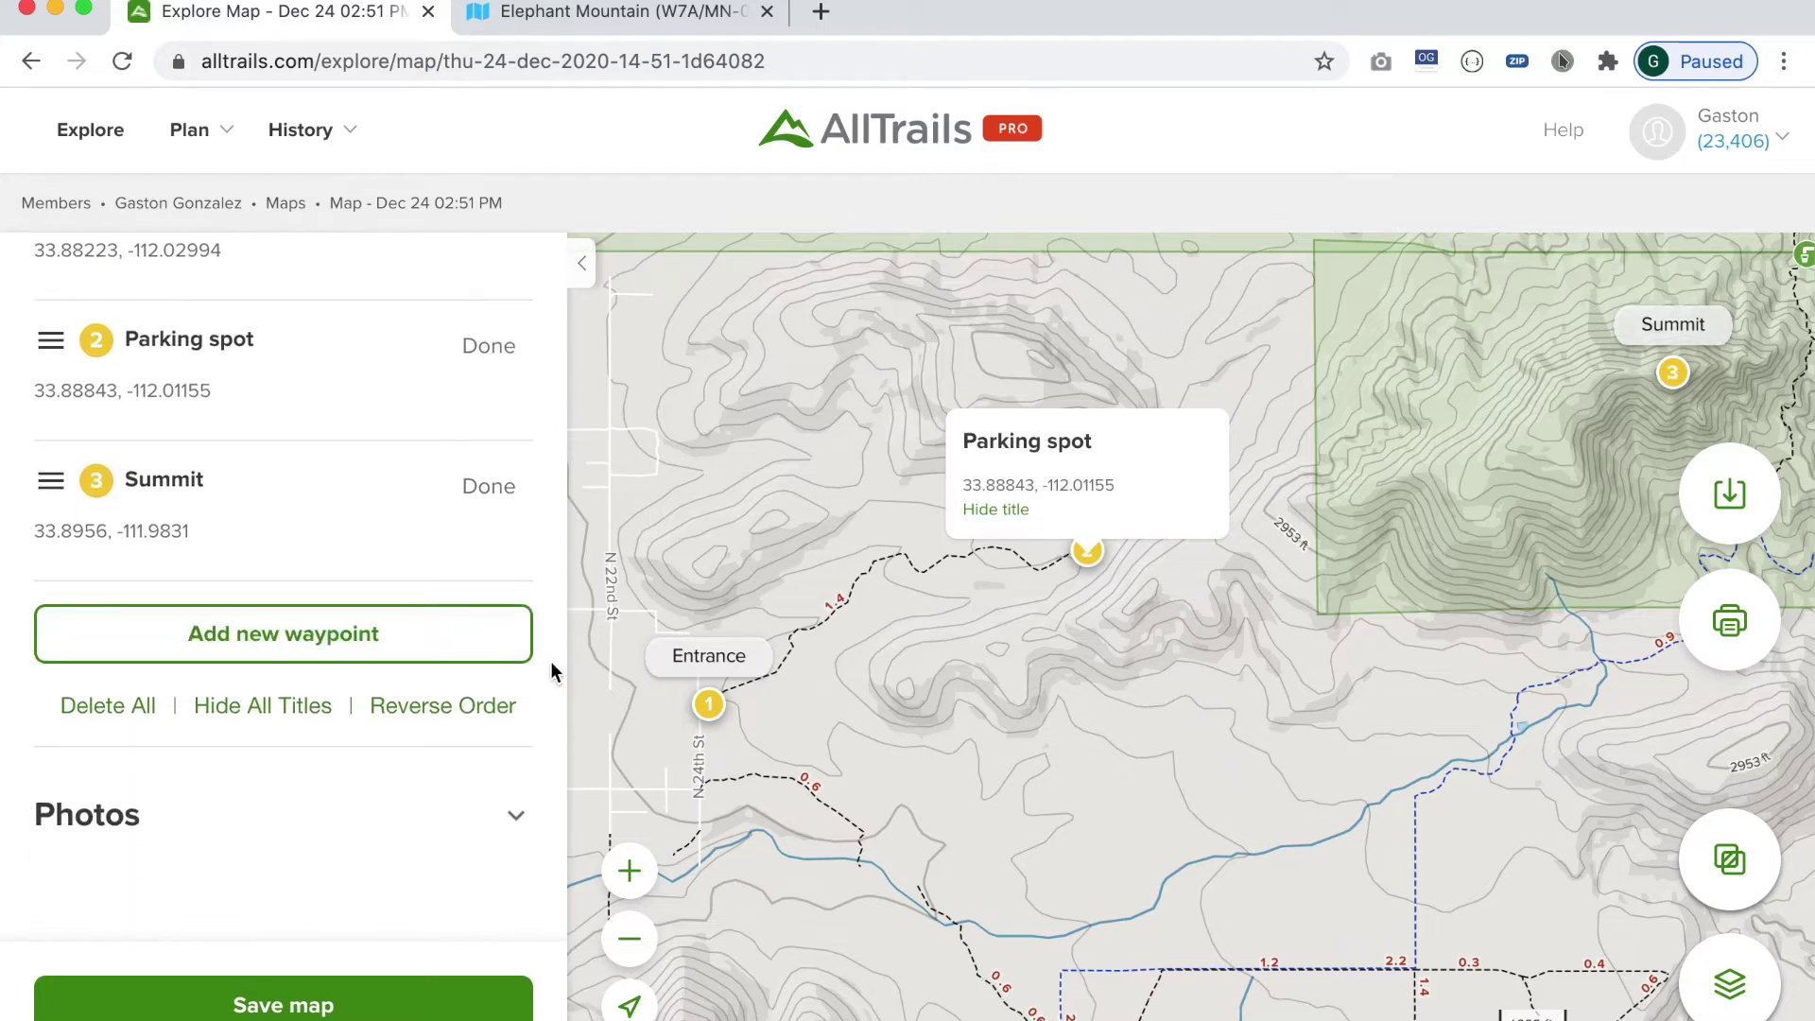
Start drawing a custom route with Smart Routing turned off, and dismiss the tips and the Parking spot details covering the map
{"action": "scroll", "coordinate": [444, 709], "scroll_direction": "up", "scroll_amount": 5}
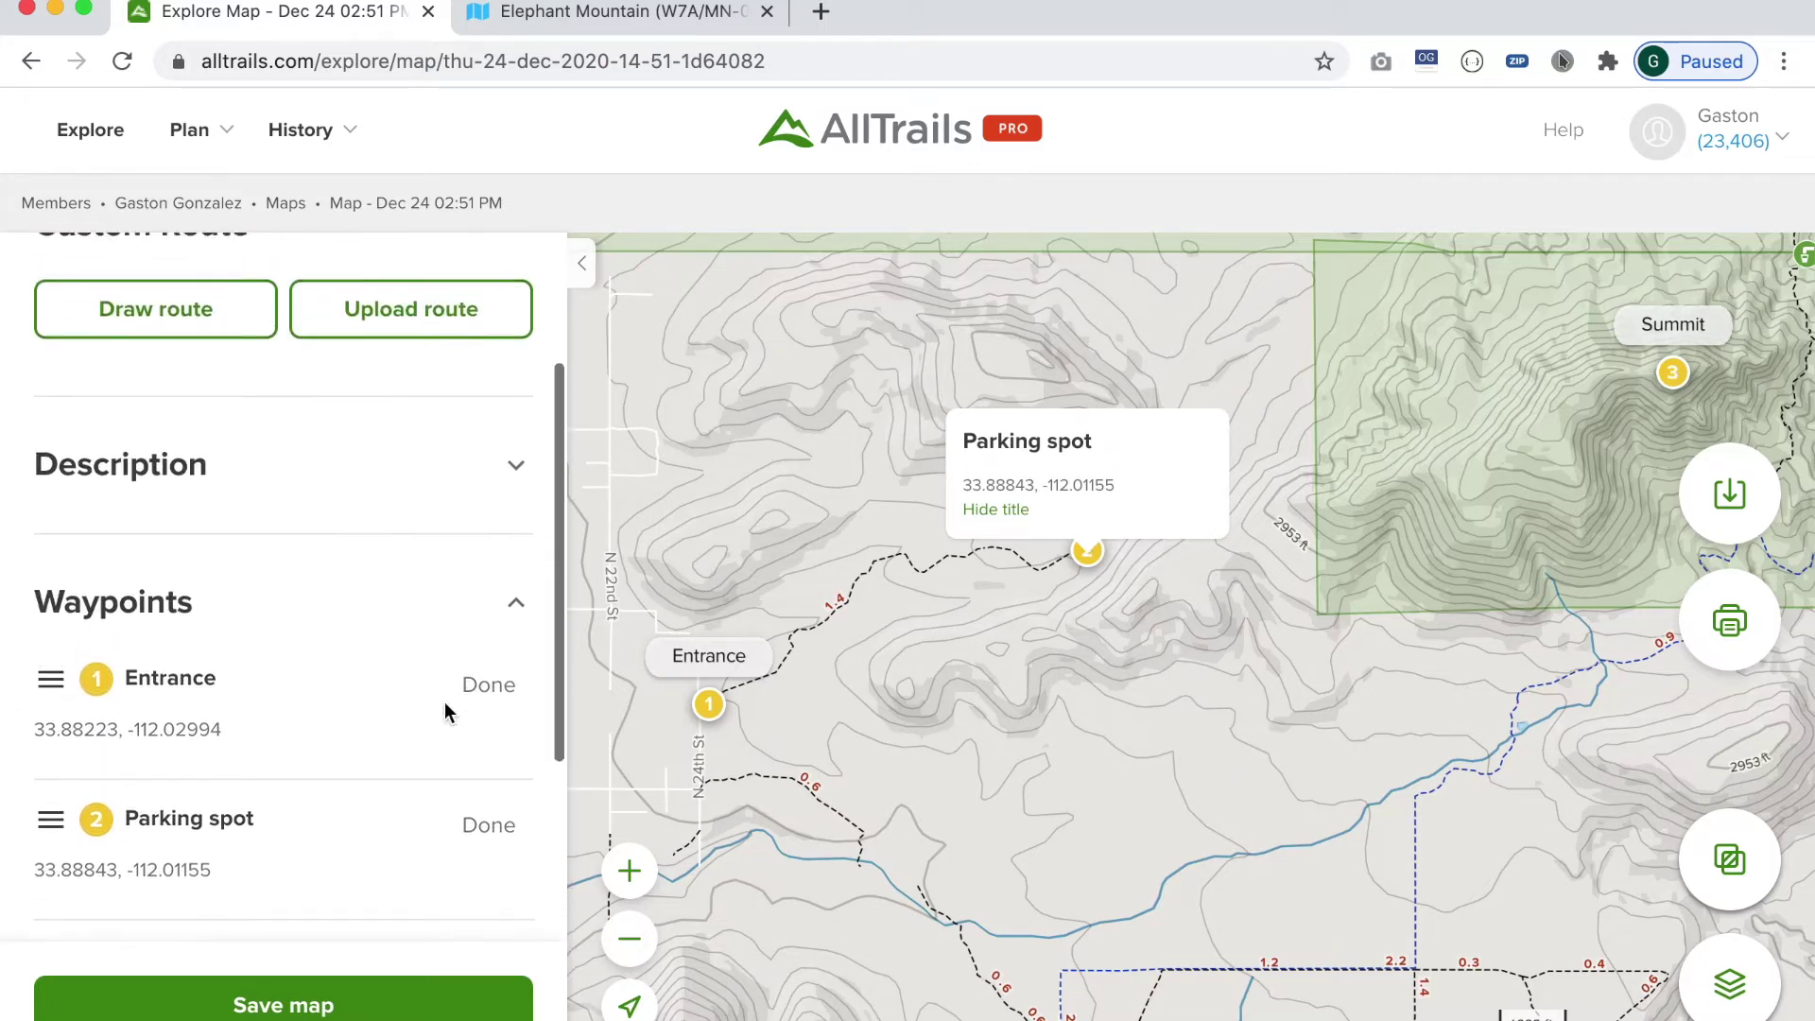
{"action": "scroll", "coordinate": [272, 488], "scroll_direction": "up", "scroll_amount": 2}
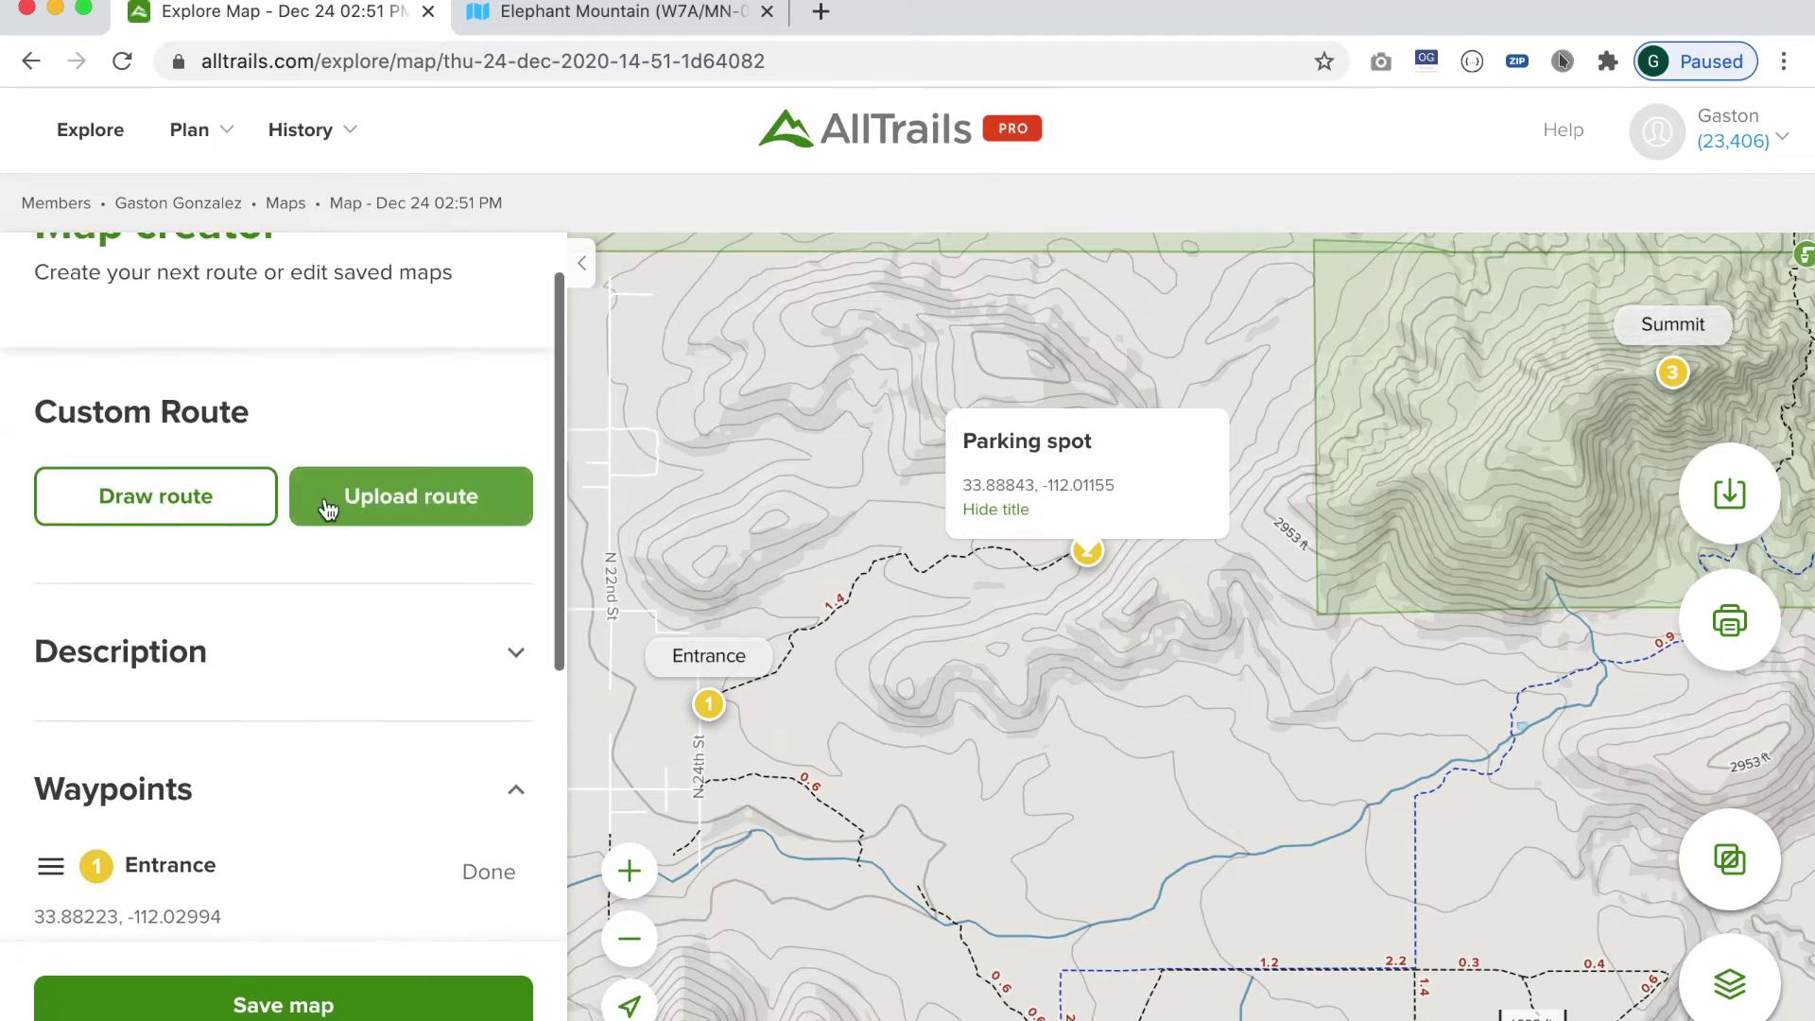
{"action": "left_click", "coordinate": [173, 497]}
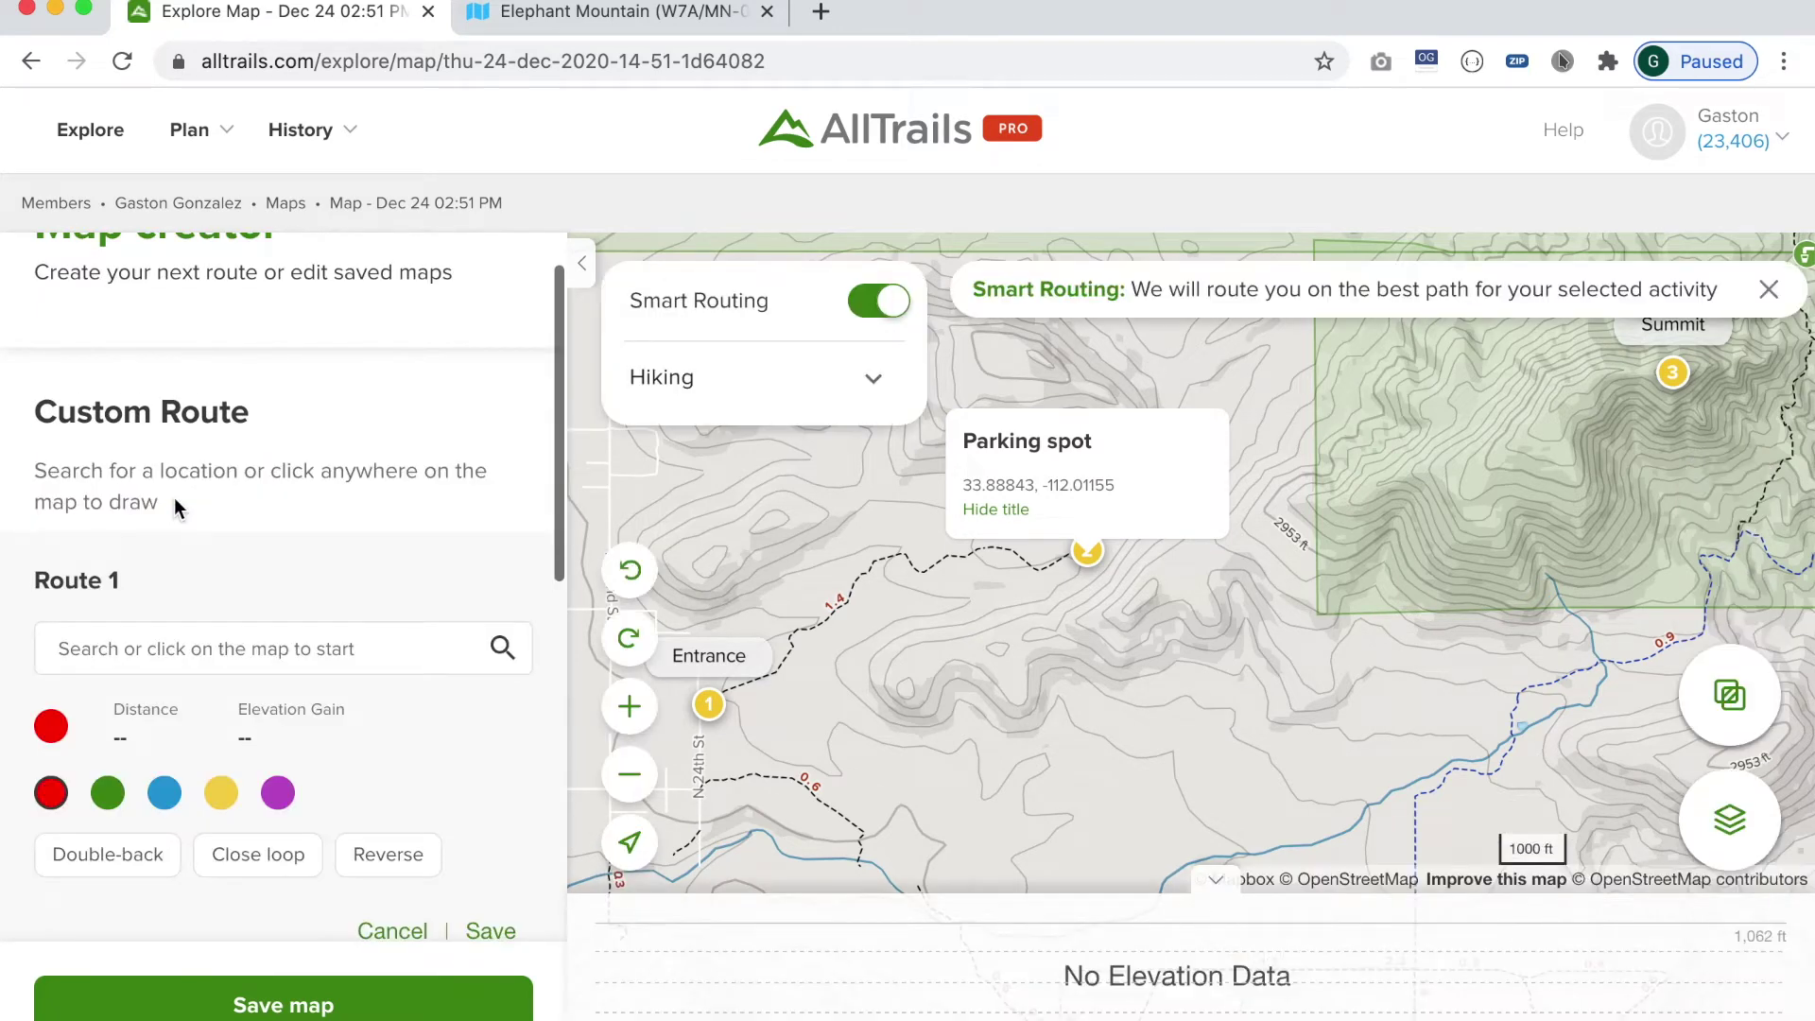
{"action": "left_click", "coordinate": [1768, 291]}
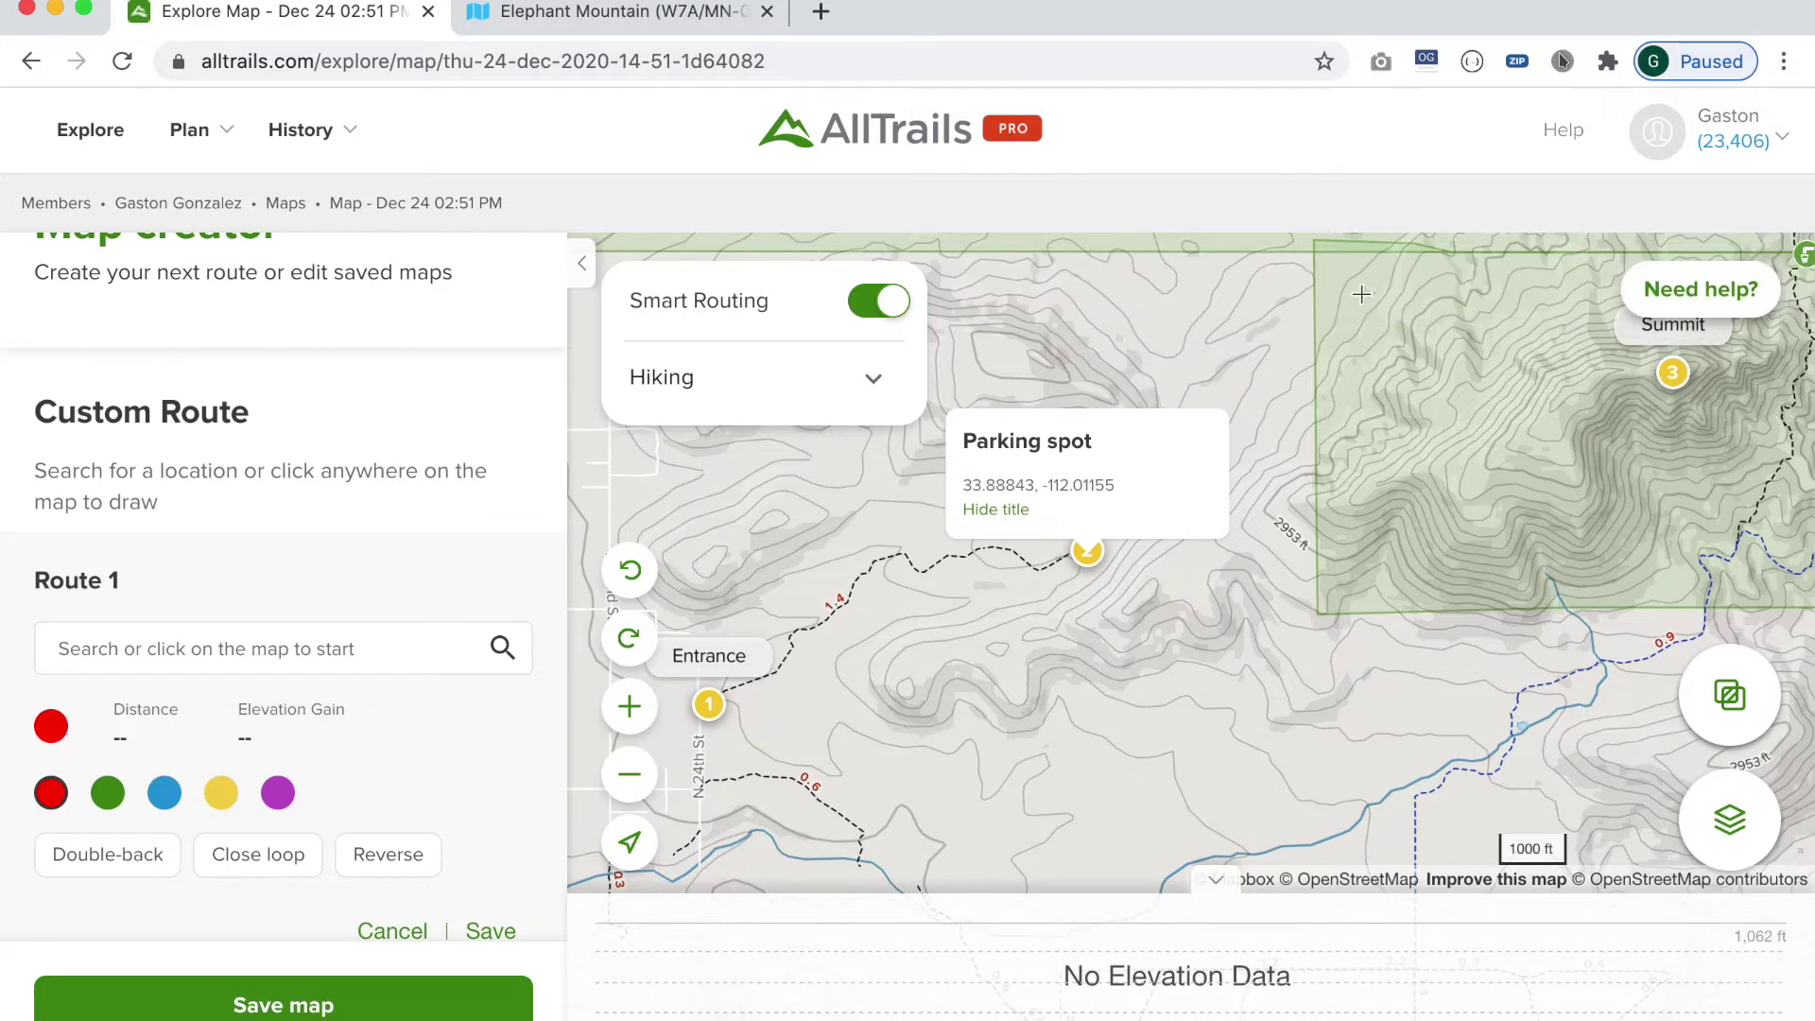
{"action": "left_click", "coordinate": [884, 305]}
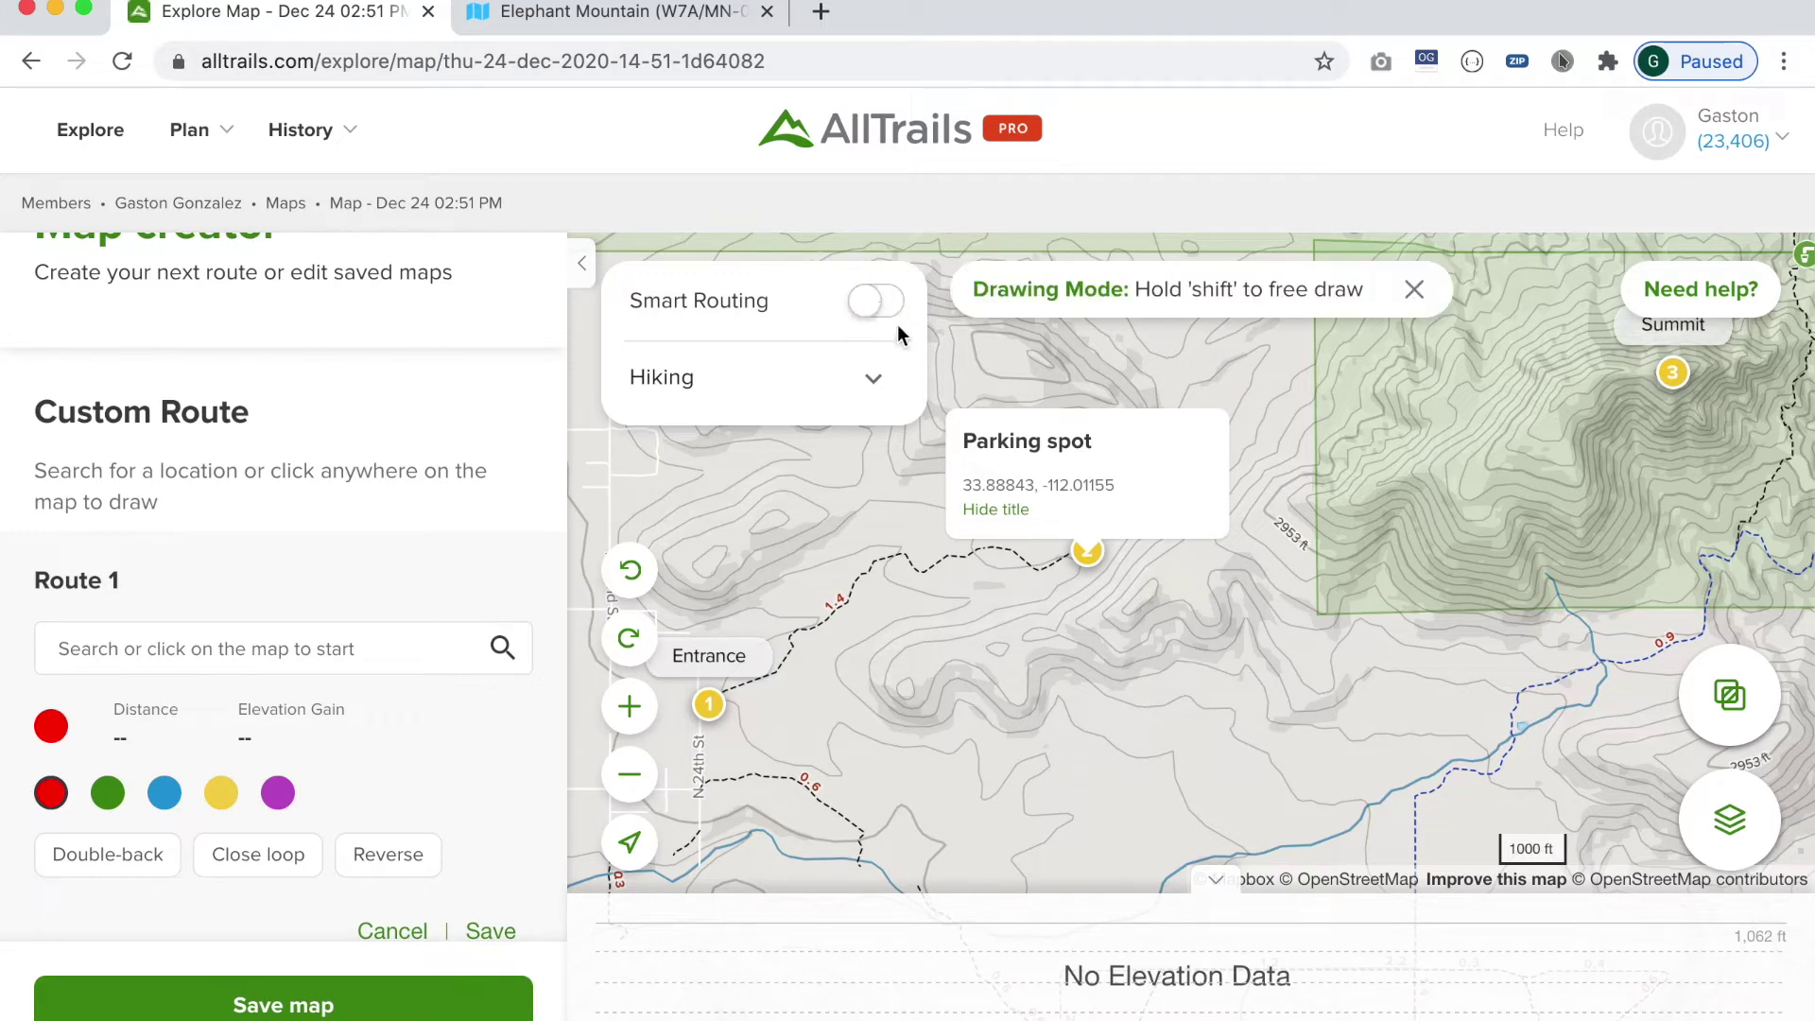
{"action": "left_click", "coordinate": [1412, 290]}
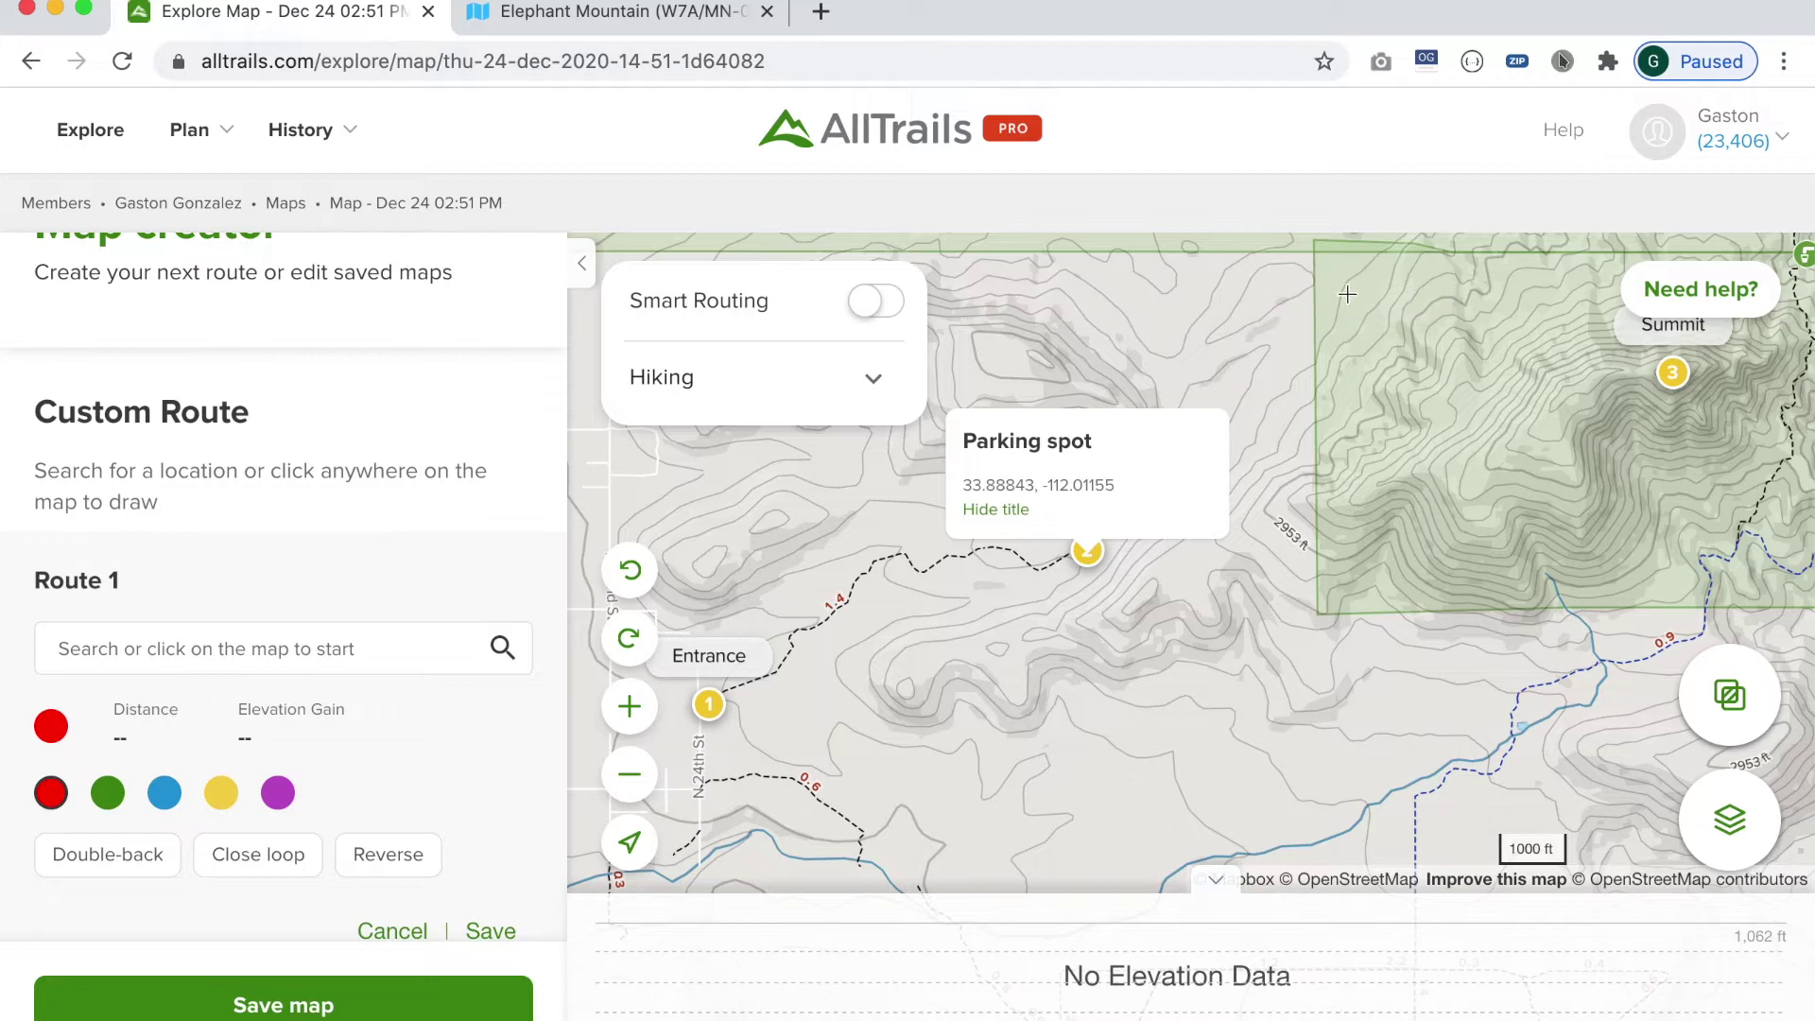
{"action": "left_click", "coordinate": [998, 511]}
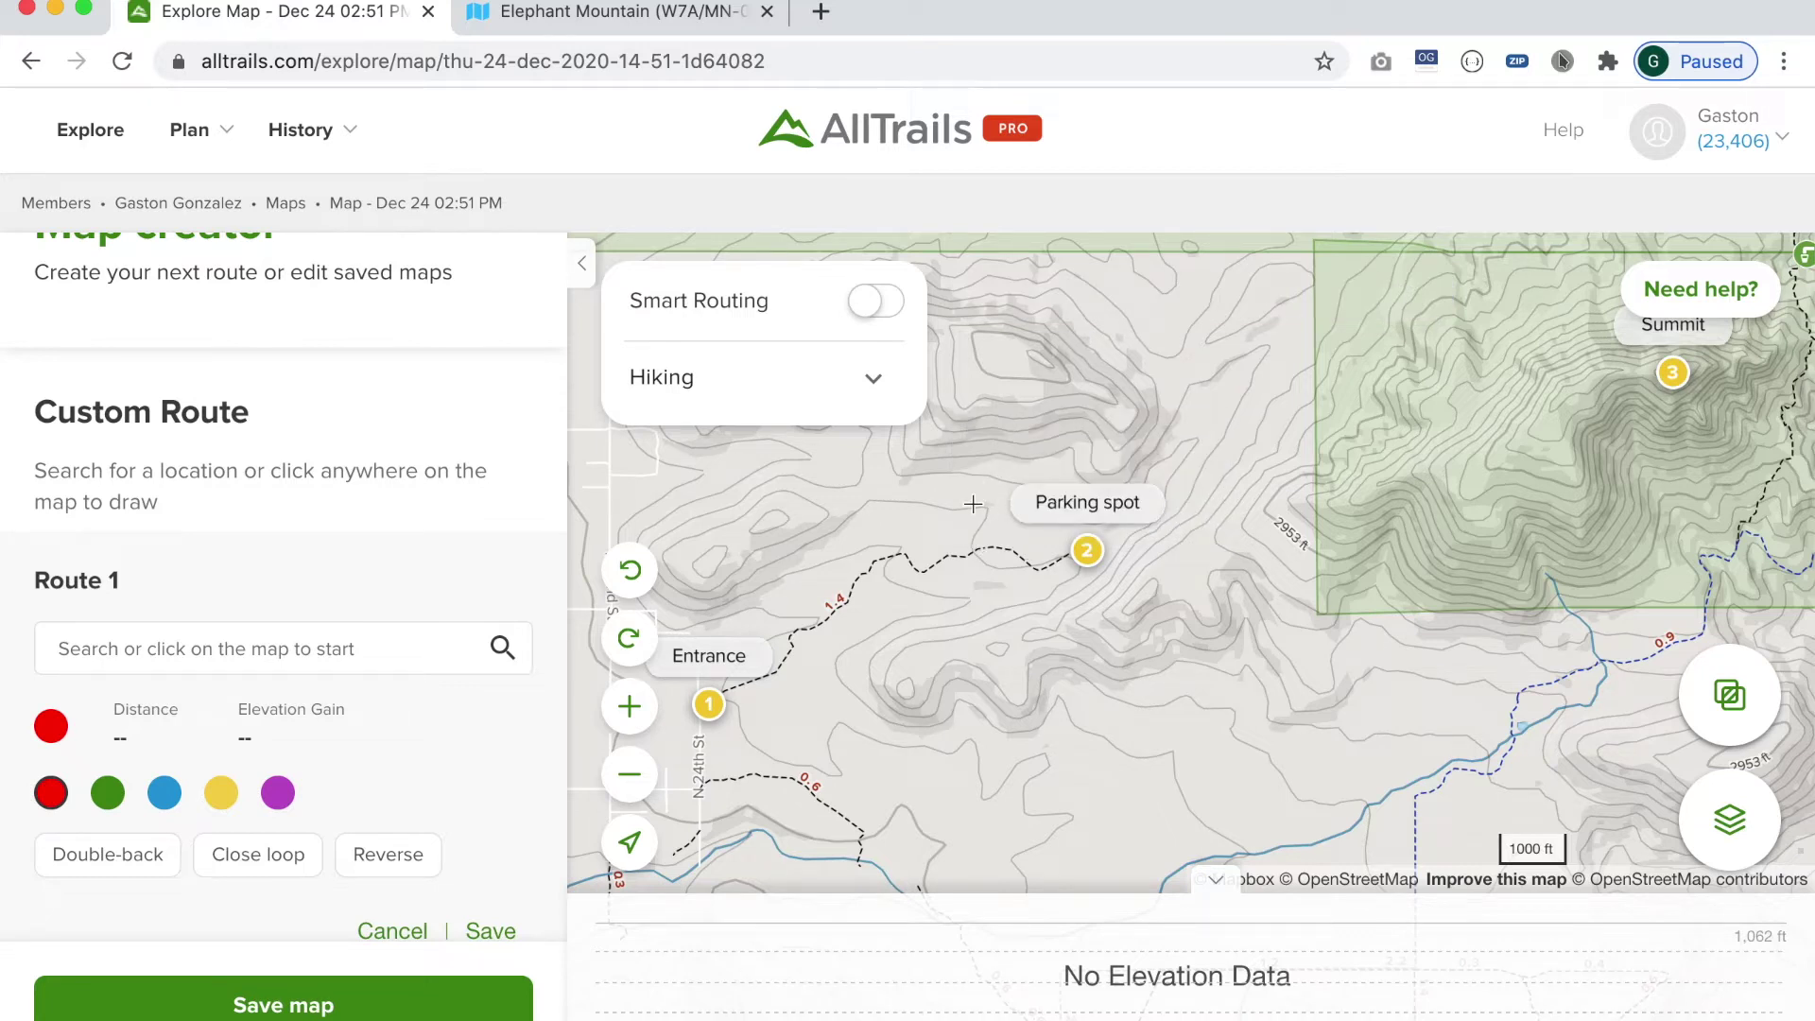
Start the route at the Entrance waypoint and trace the 1.4-mile trail northeast for about 0.62 mi
{"action": "left_click", "coordinate": [707, 705]}
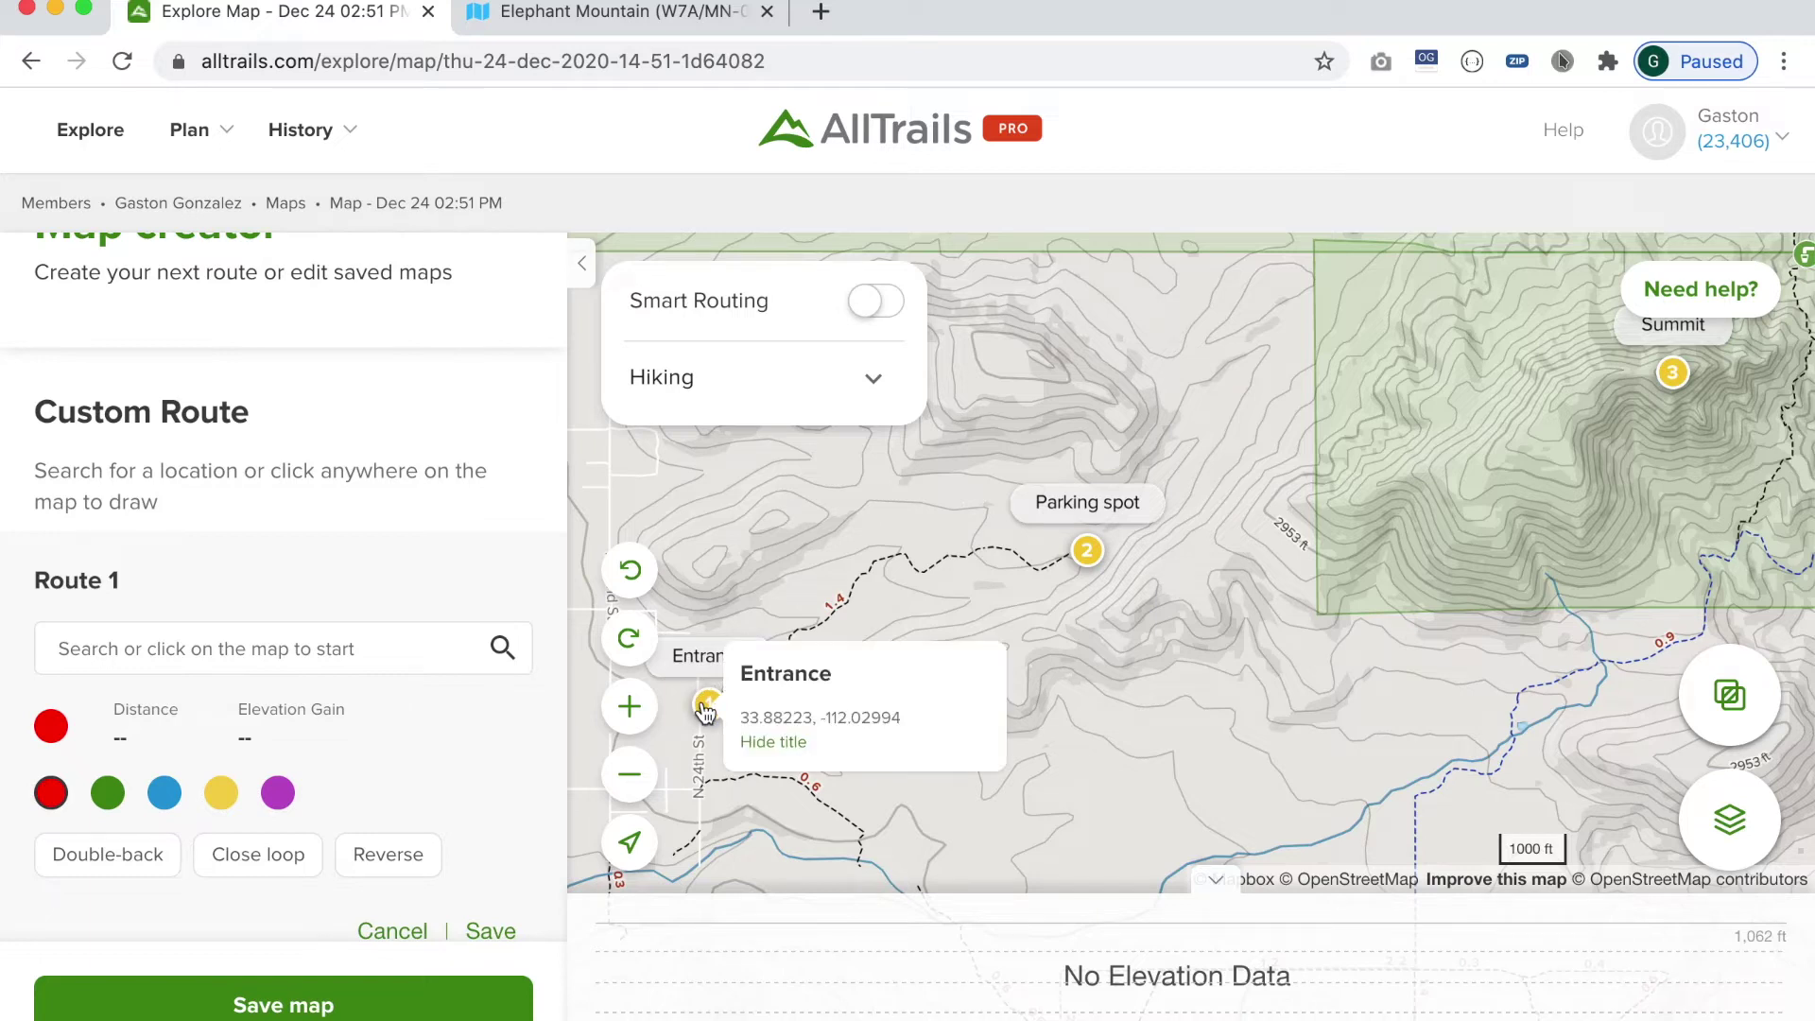
{"action": "left_click", "coordinate": [706, 705]}
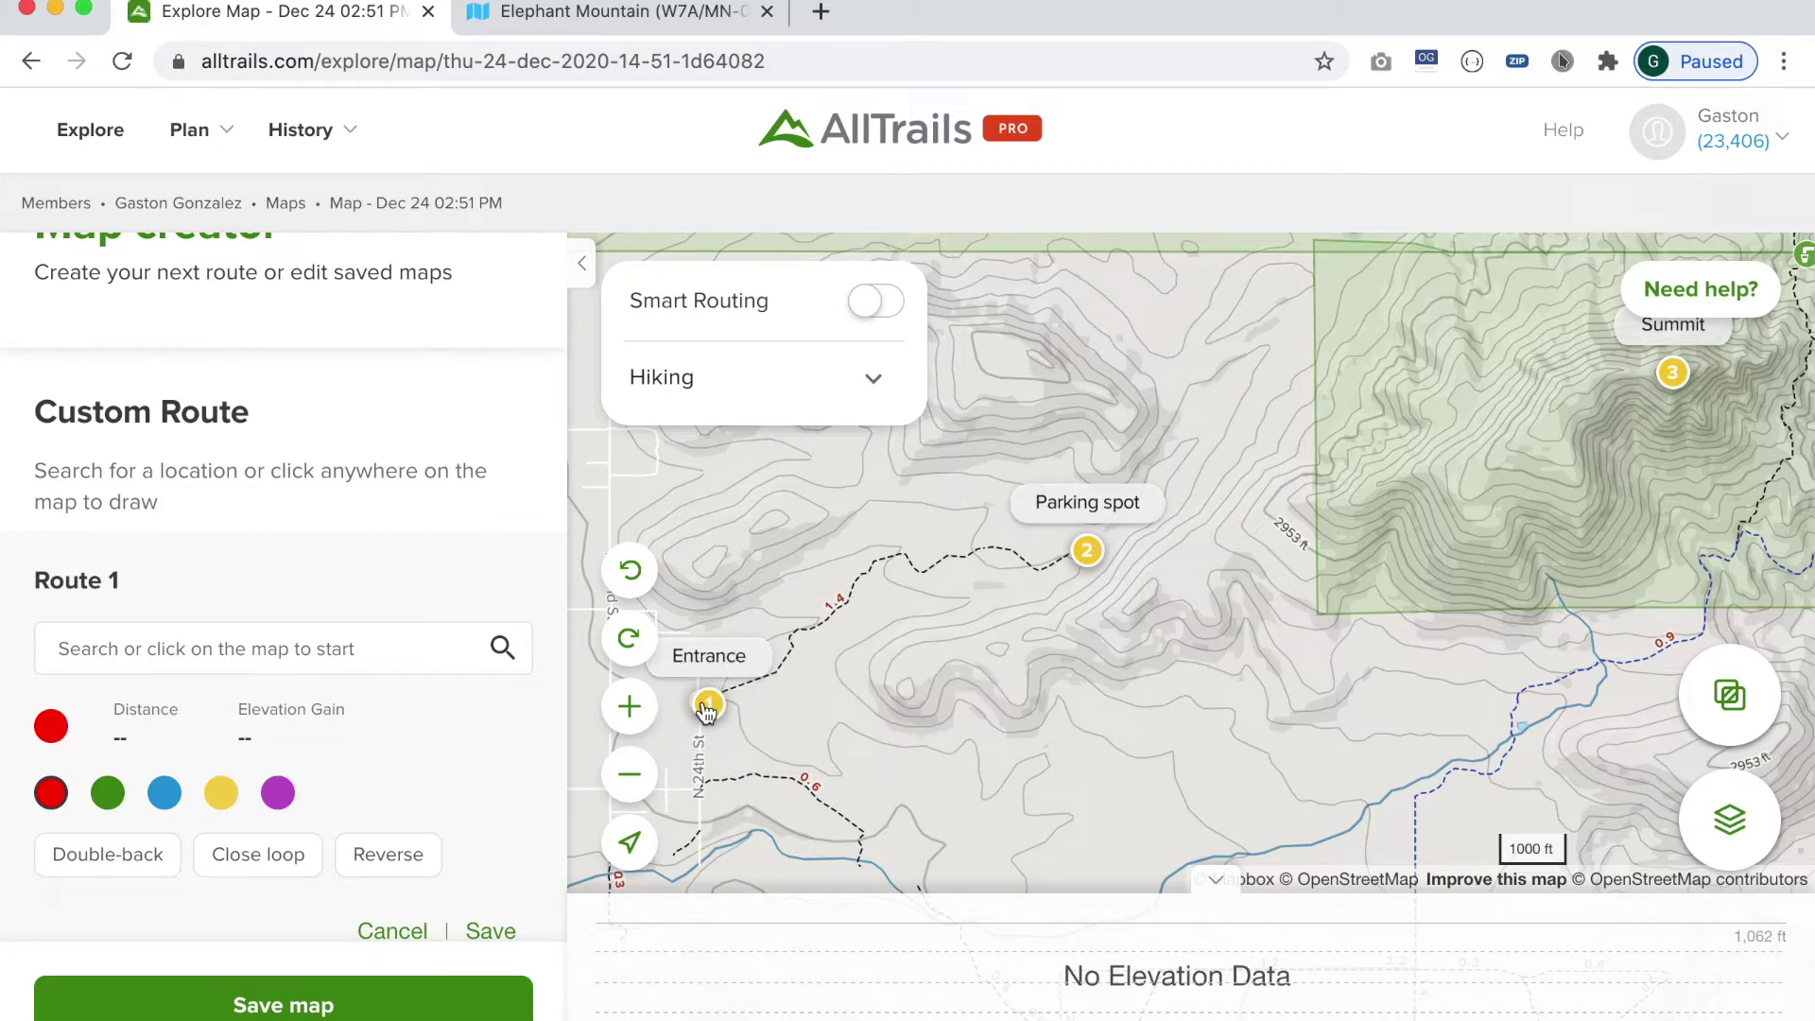
{"action": "left_click", "coordinate": [776, 673]}
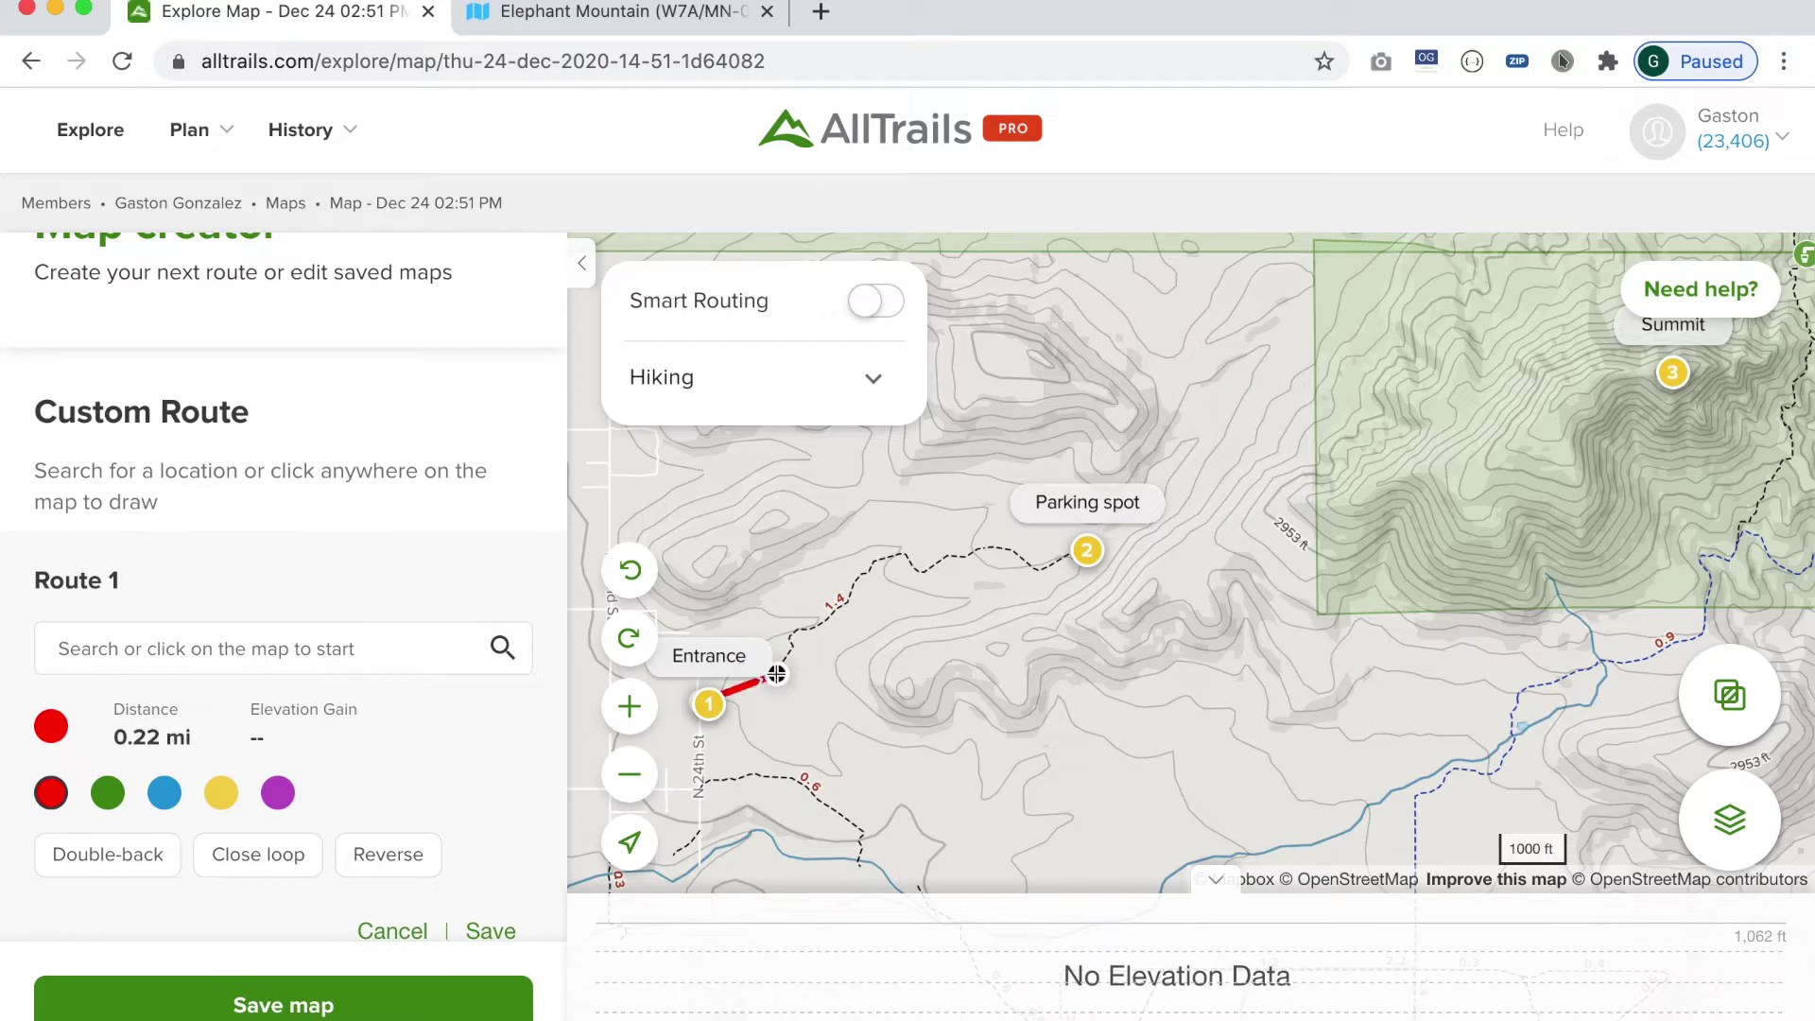
{"action": "left_click", "coordinate": [792, 630]}
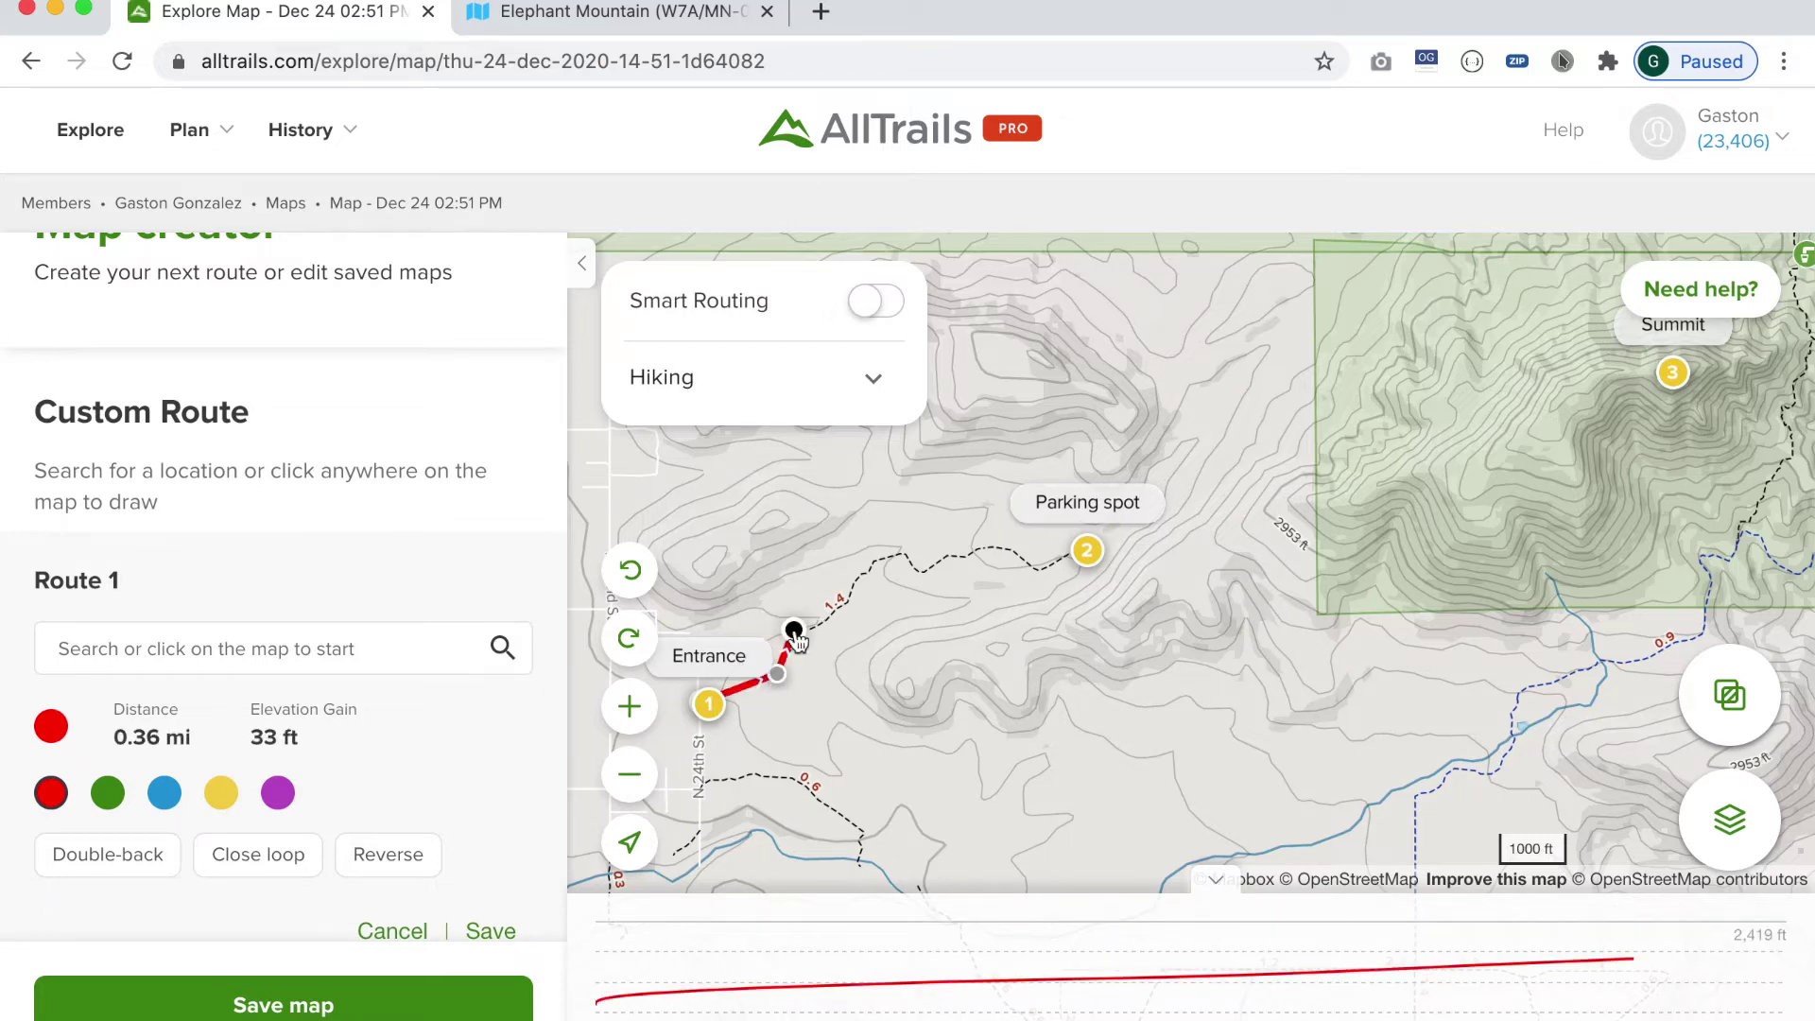
{"action": "left_click", "coordinate": [842, 606]}
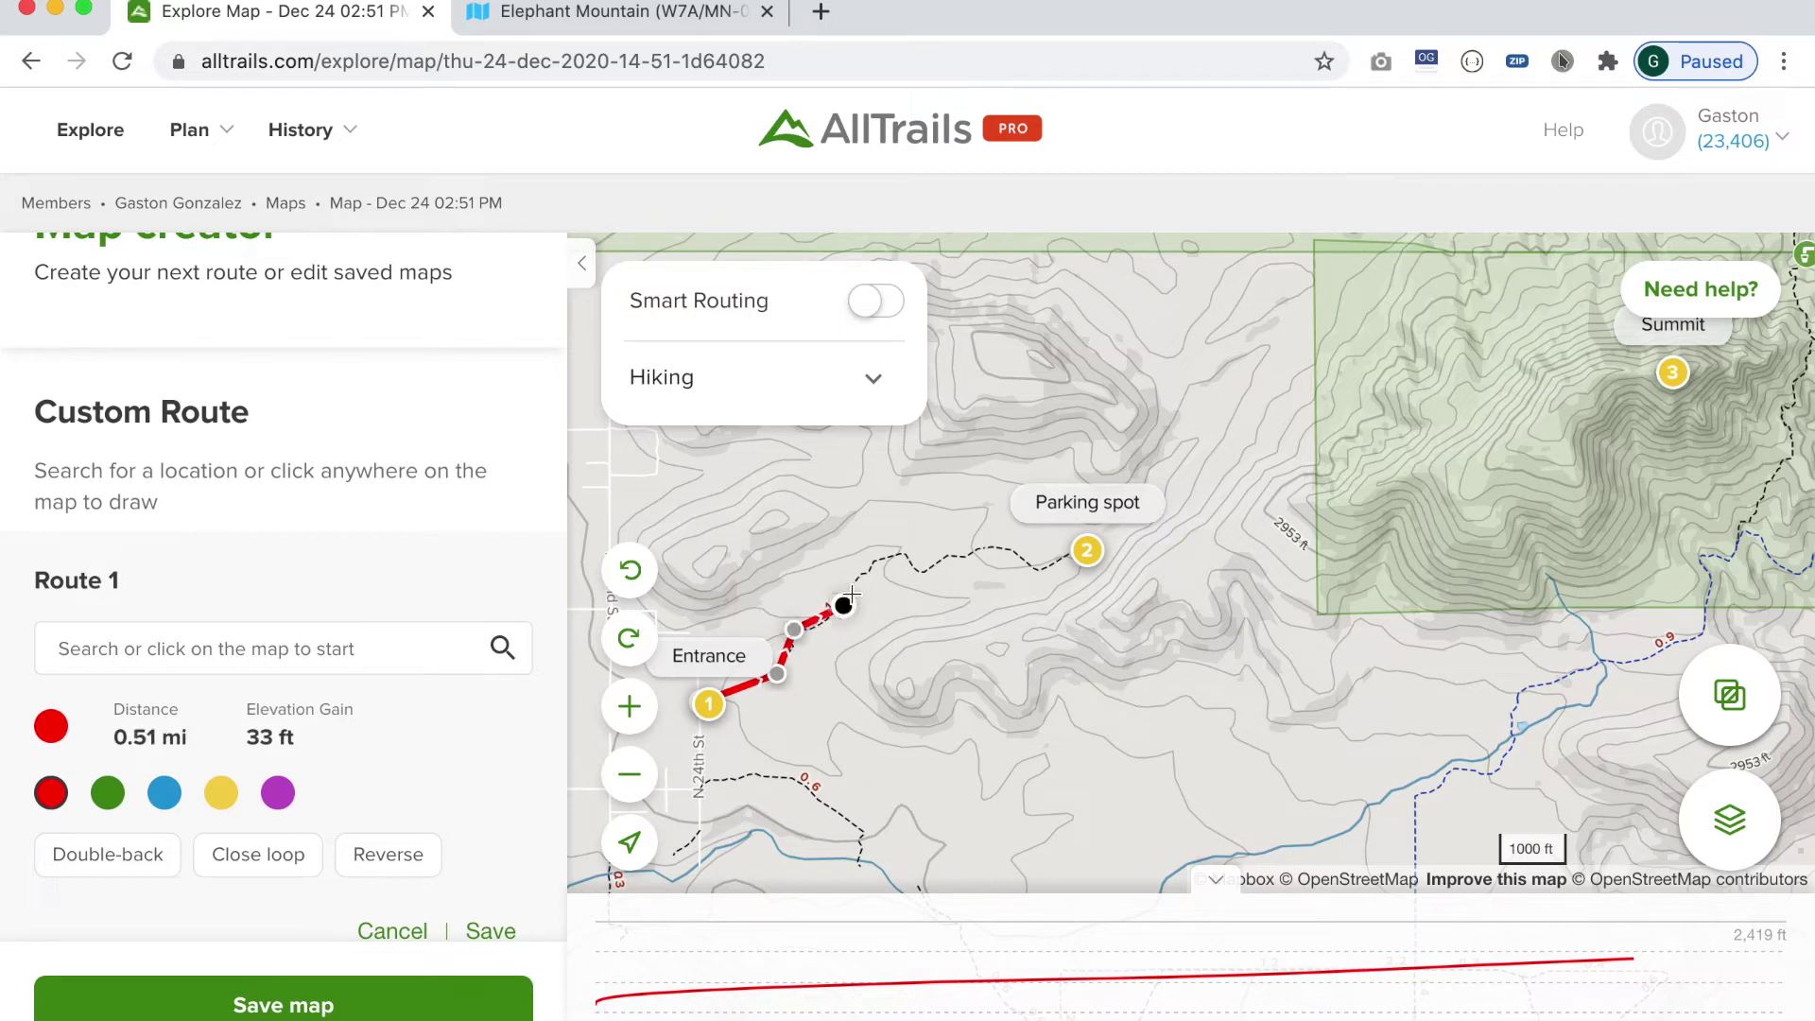
{"action": "left_click", "coordinate": [867, 576]}
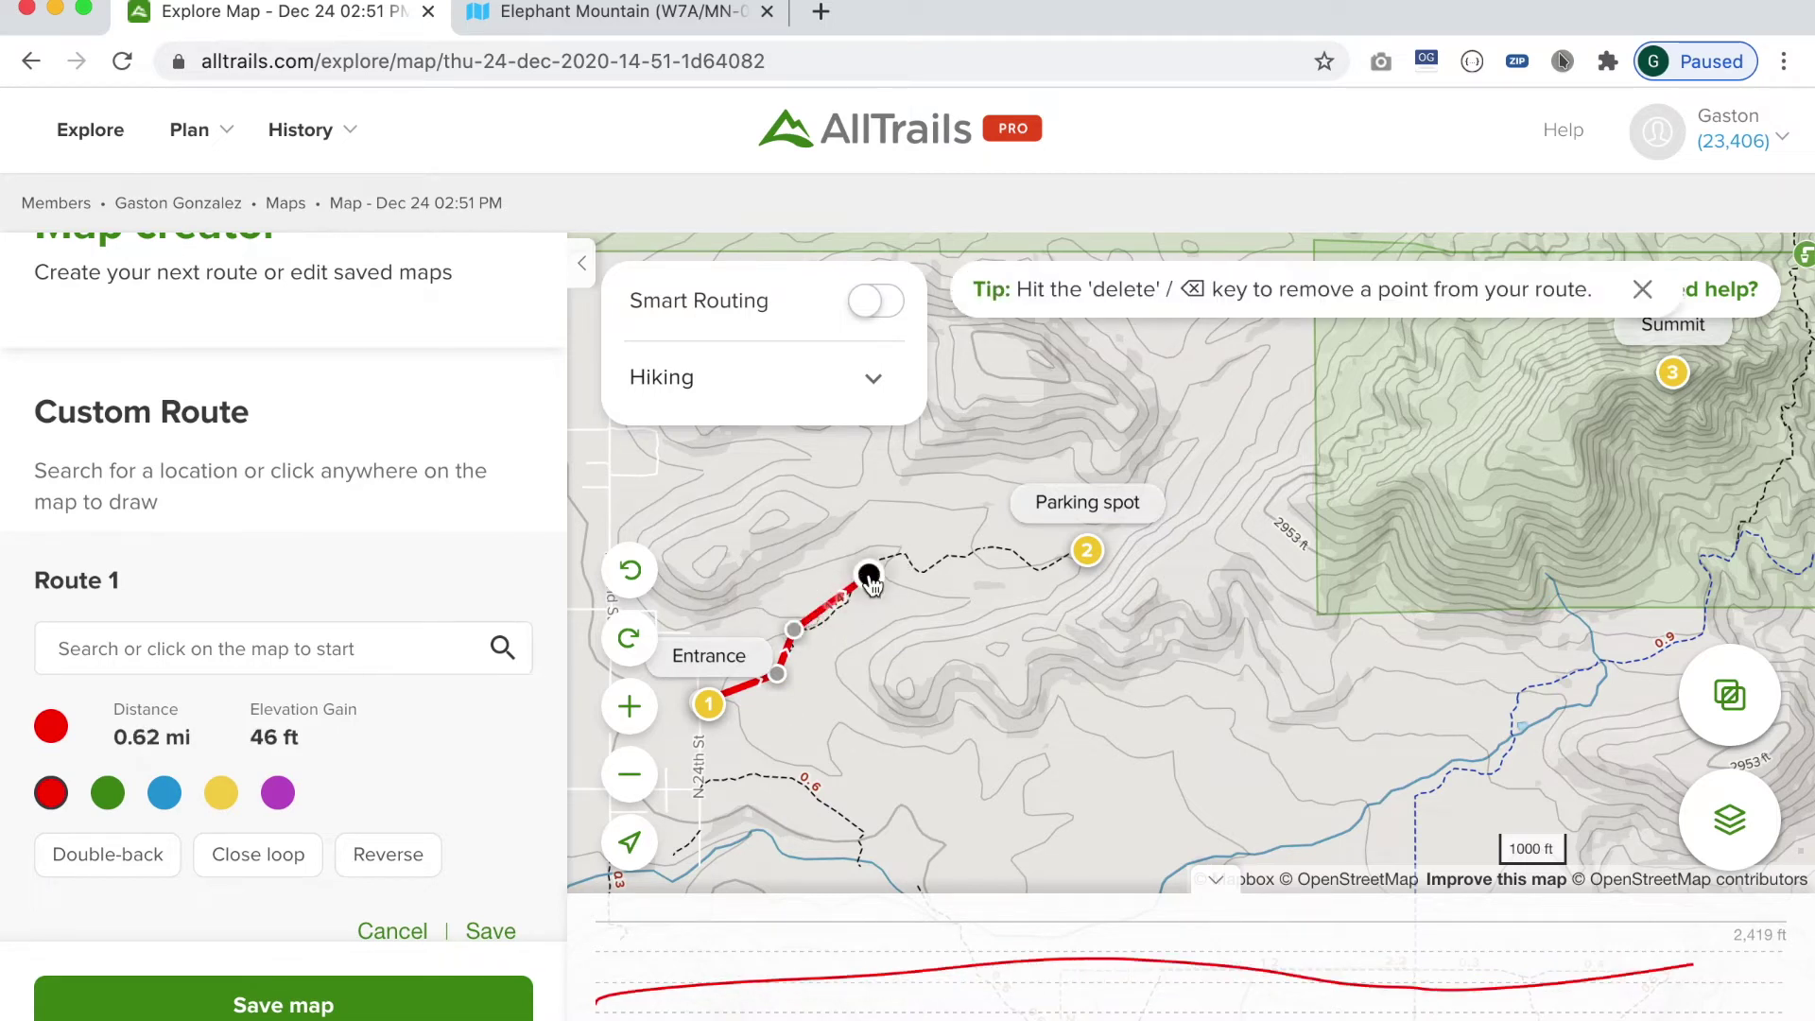
Extend the route to the trail's bend west of Parking spot and adjust its end point to sit near the trail
{"action": "left_click", "coordinate": [898, 554]}
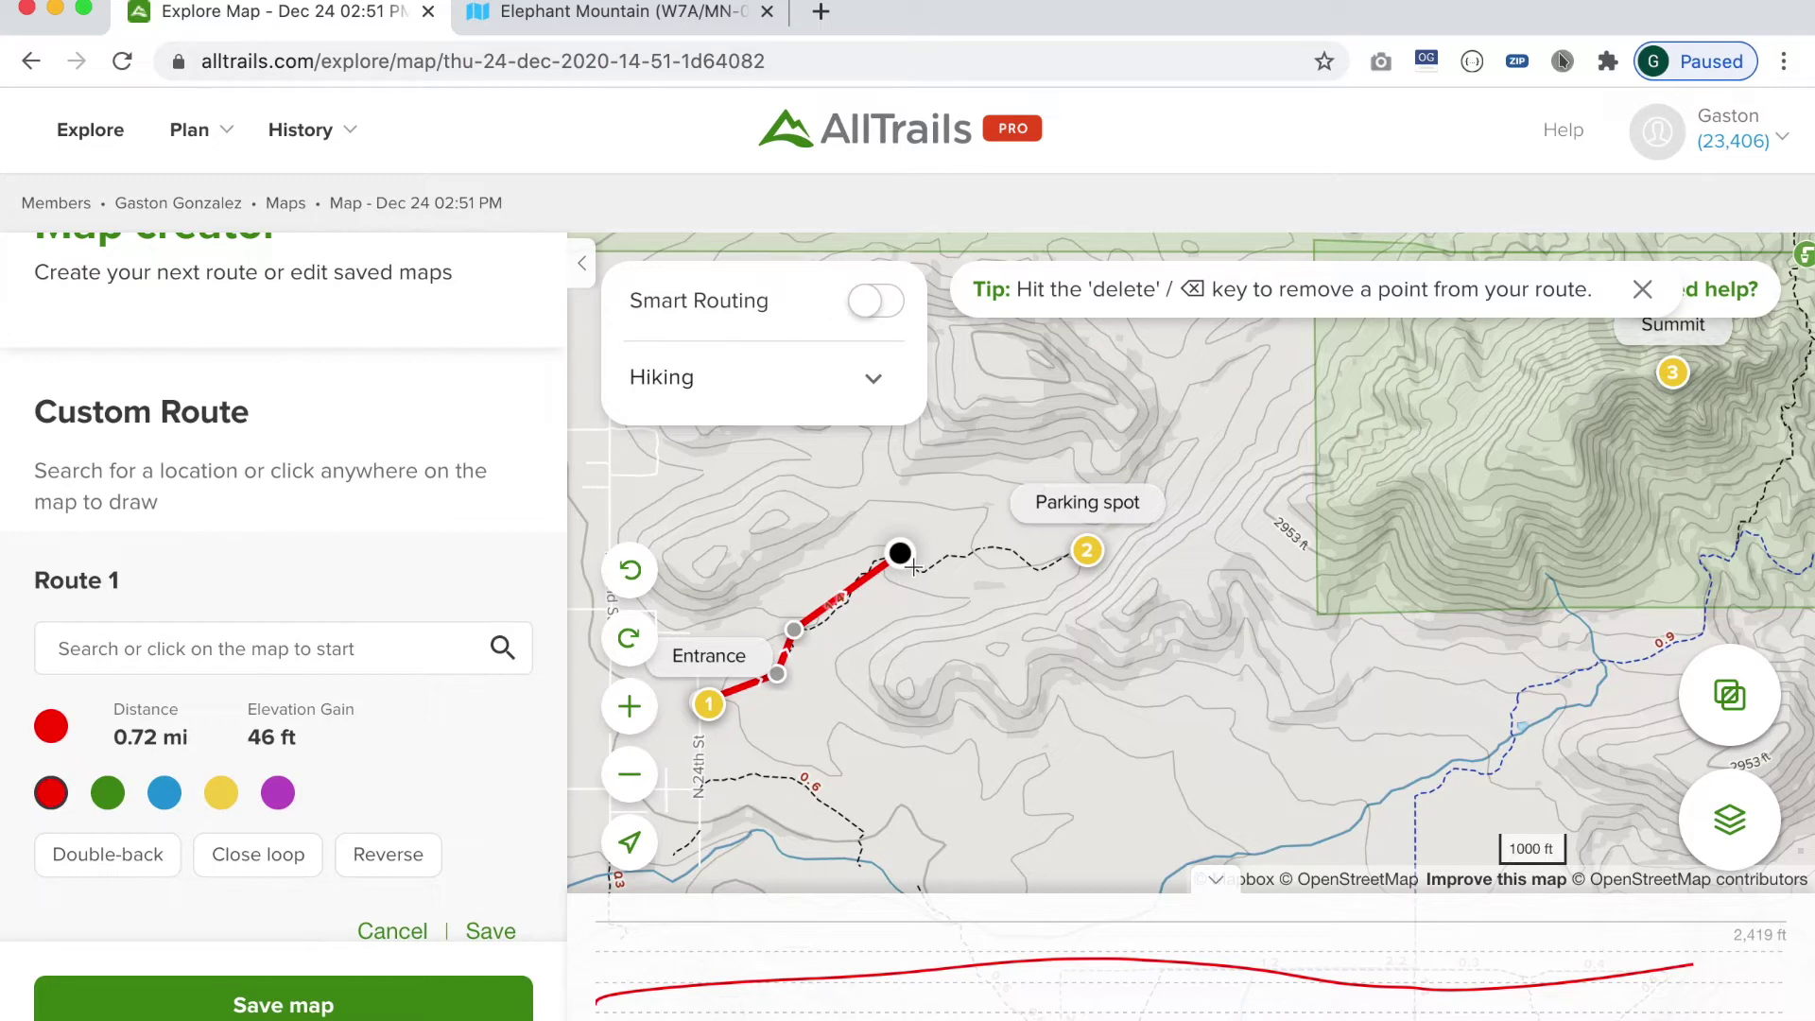
{"action": "left_click", "coordinate": [918, 571]}
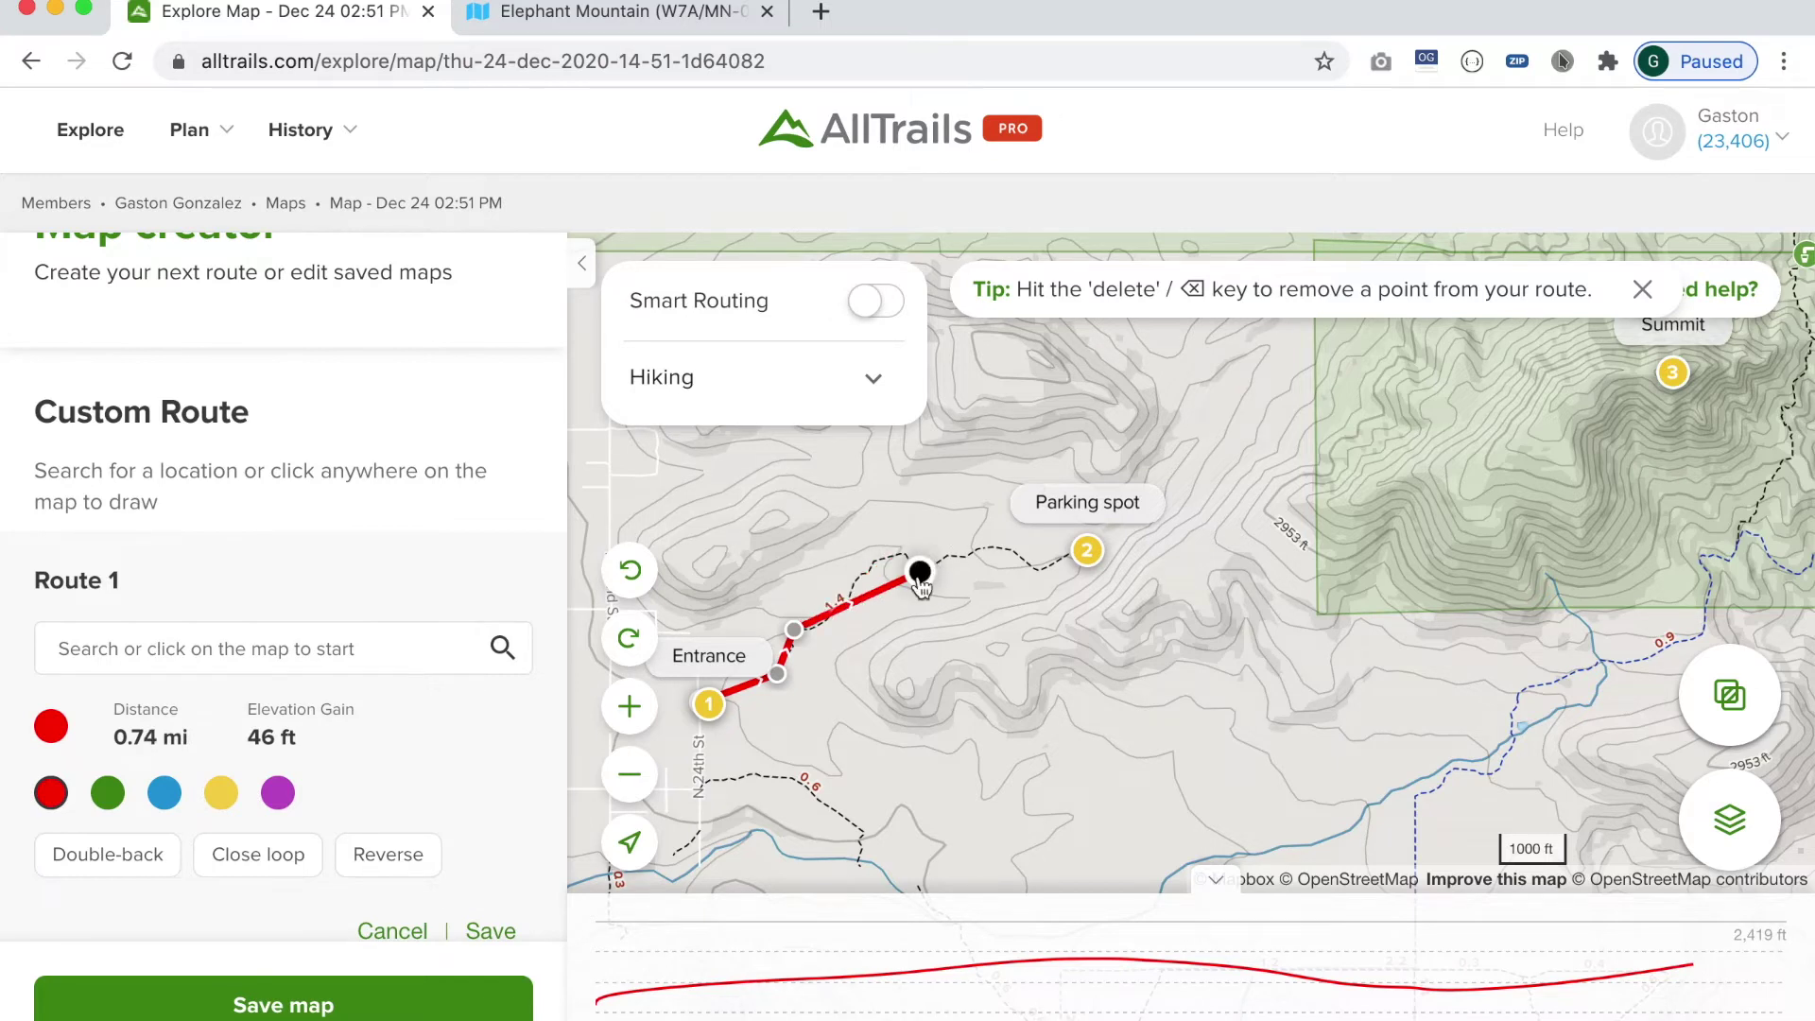
{"action": "left_click", "coordinate": [888, 559]}
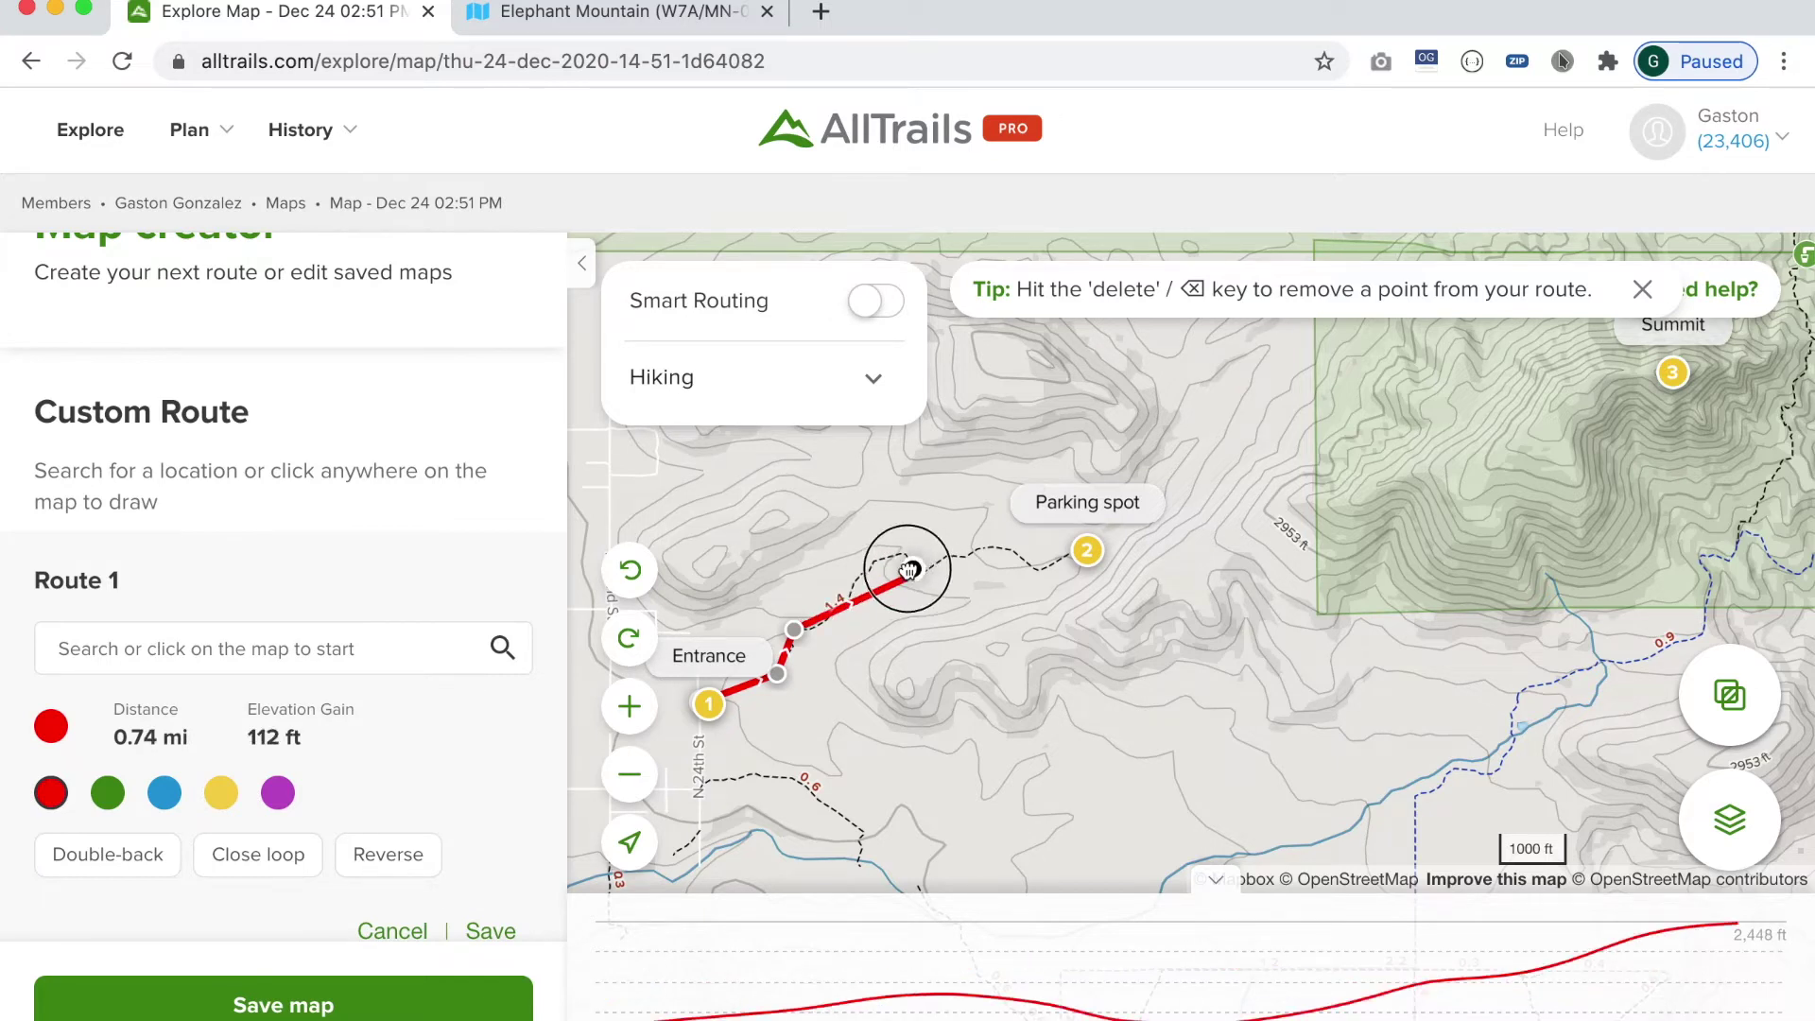
{"action": "left_click_drag", "start_coordinate": [888, 559], "coordinate": [907, 565]}
Continue the route east along the trail's curves to the Parking spot waypoint, for a total of about 1.24 mi
{"action": "left_click", "coordinate": [950, 558]}
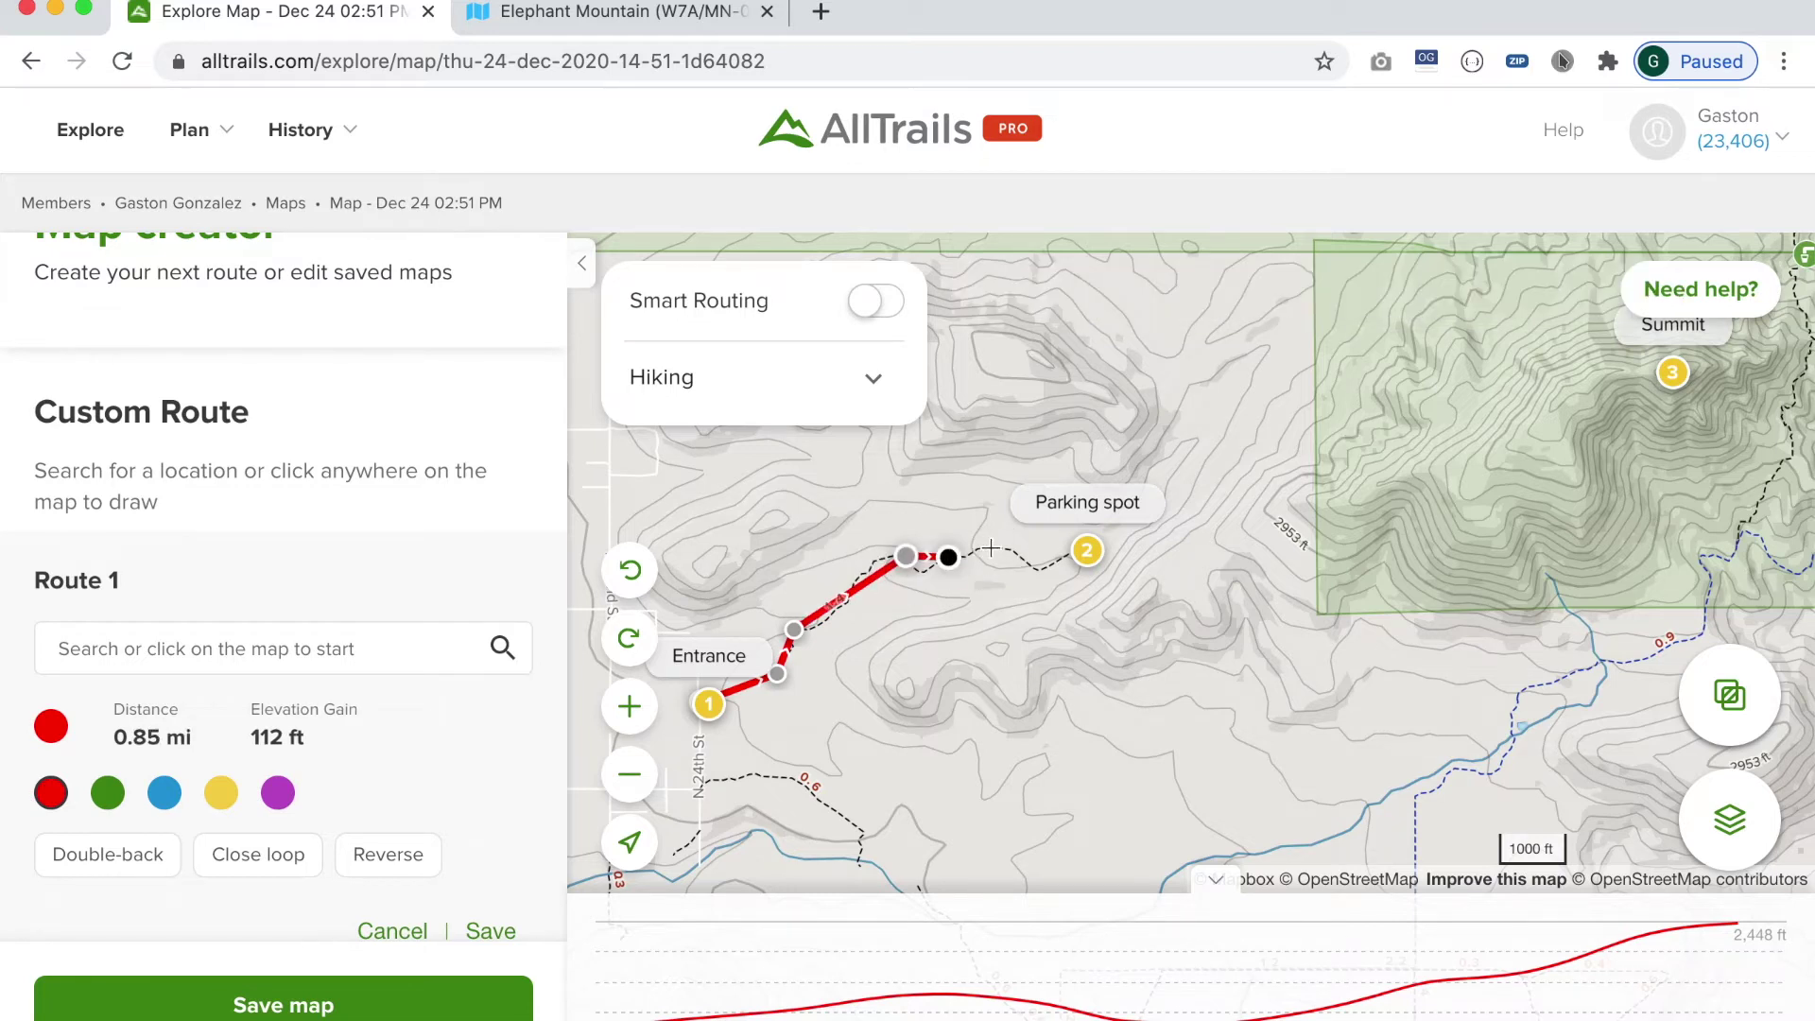
{"action": "left_click", "coordinate": [989, 548]}
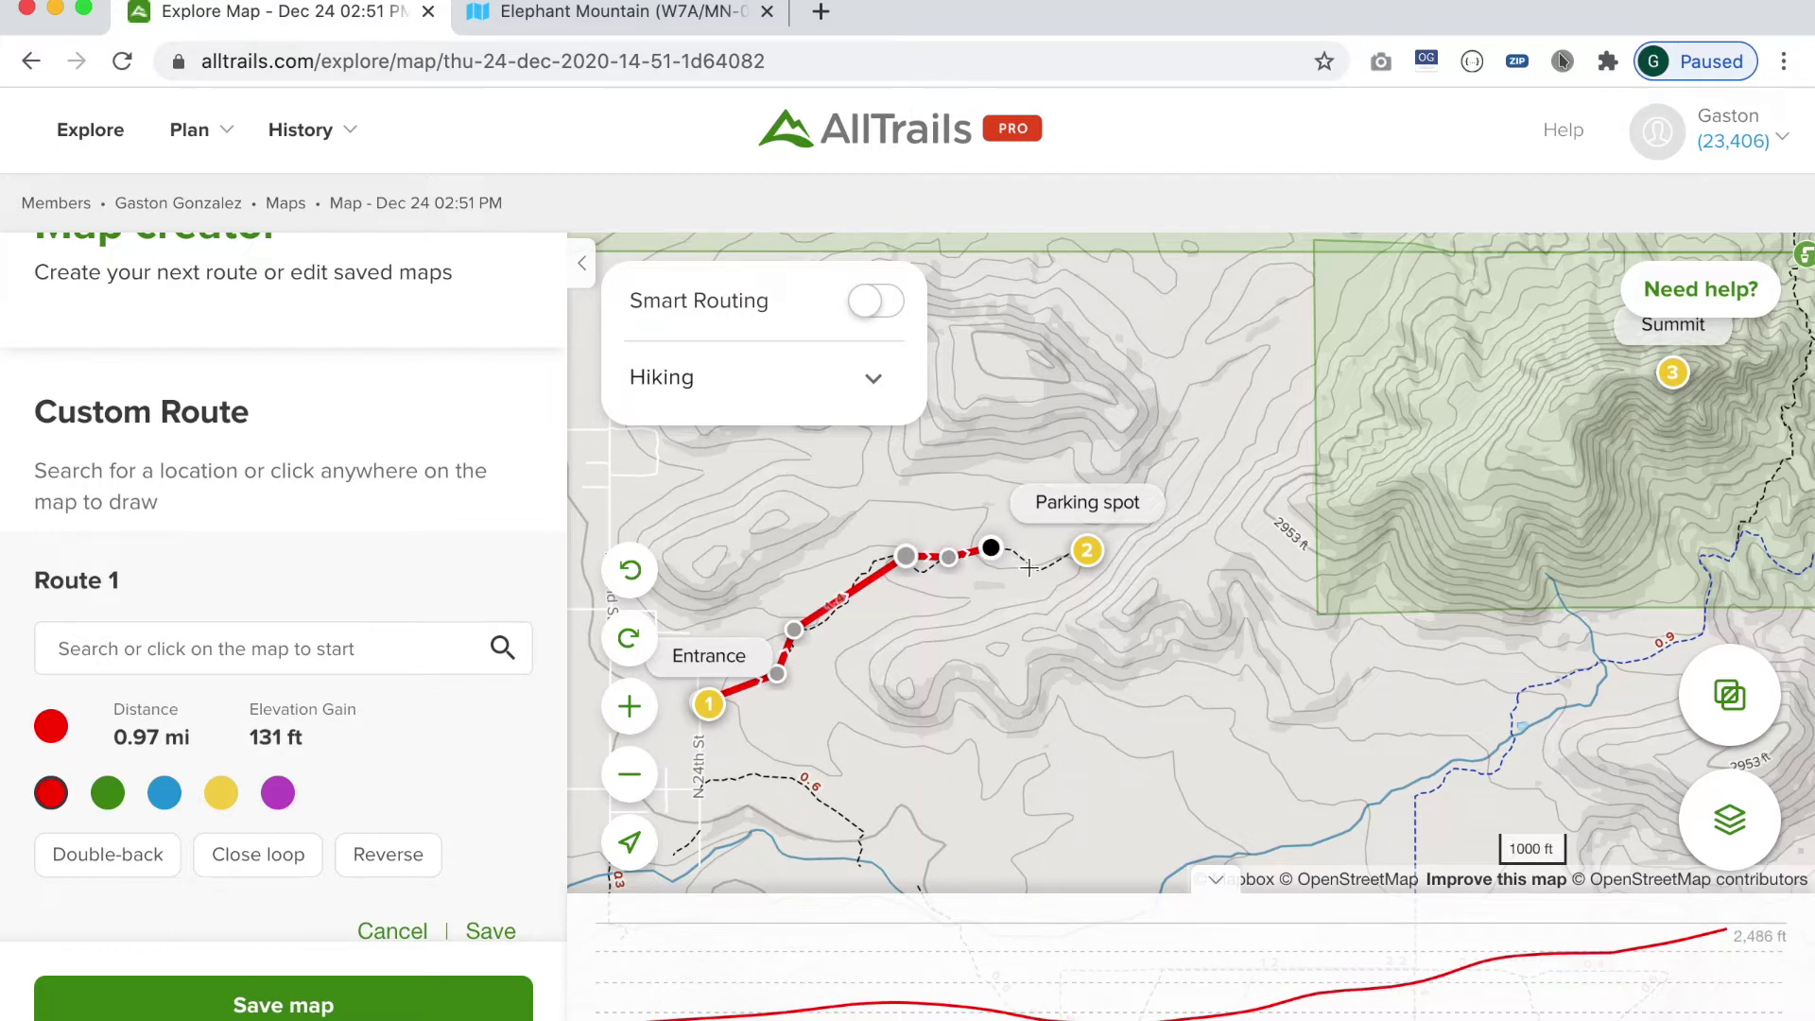
{"action": "left_click", "coordinate": [1030, 567]}
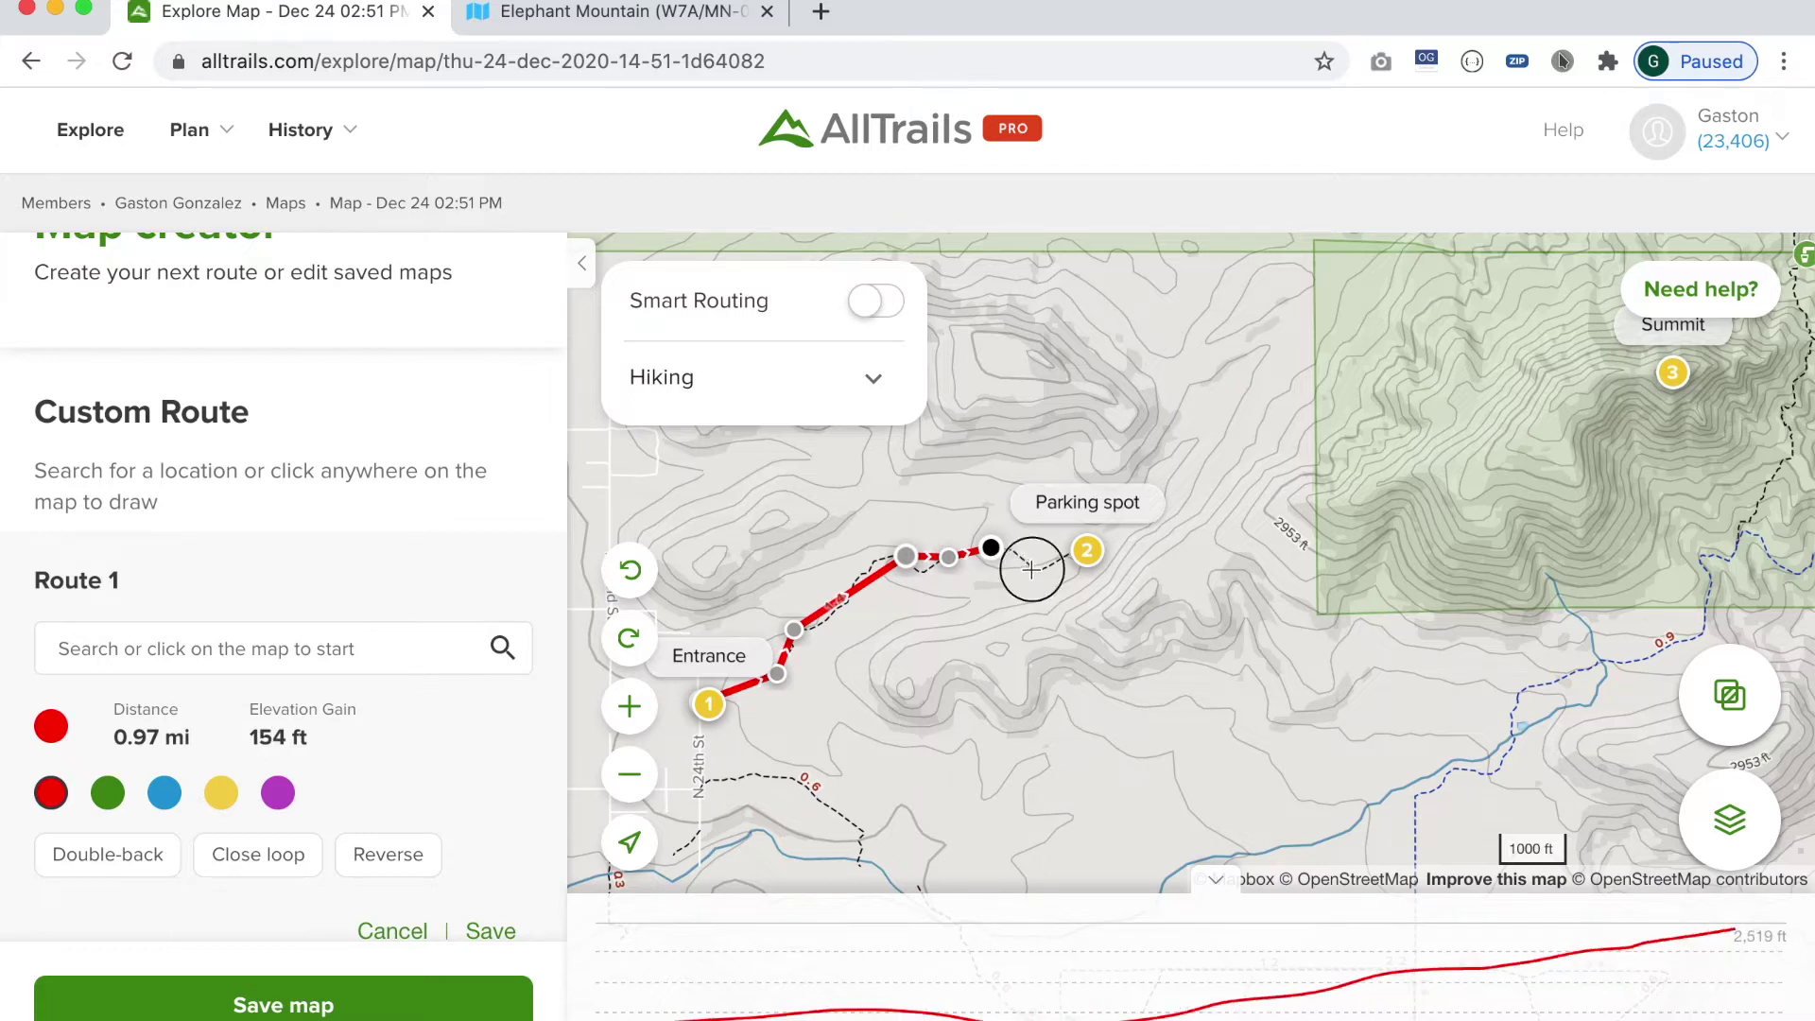
{"action": "left_click", "coordinate": [1085, 557]}
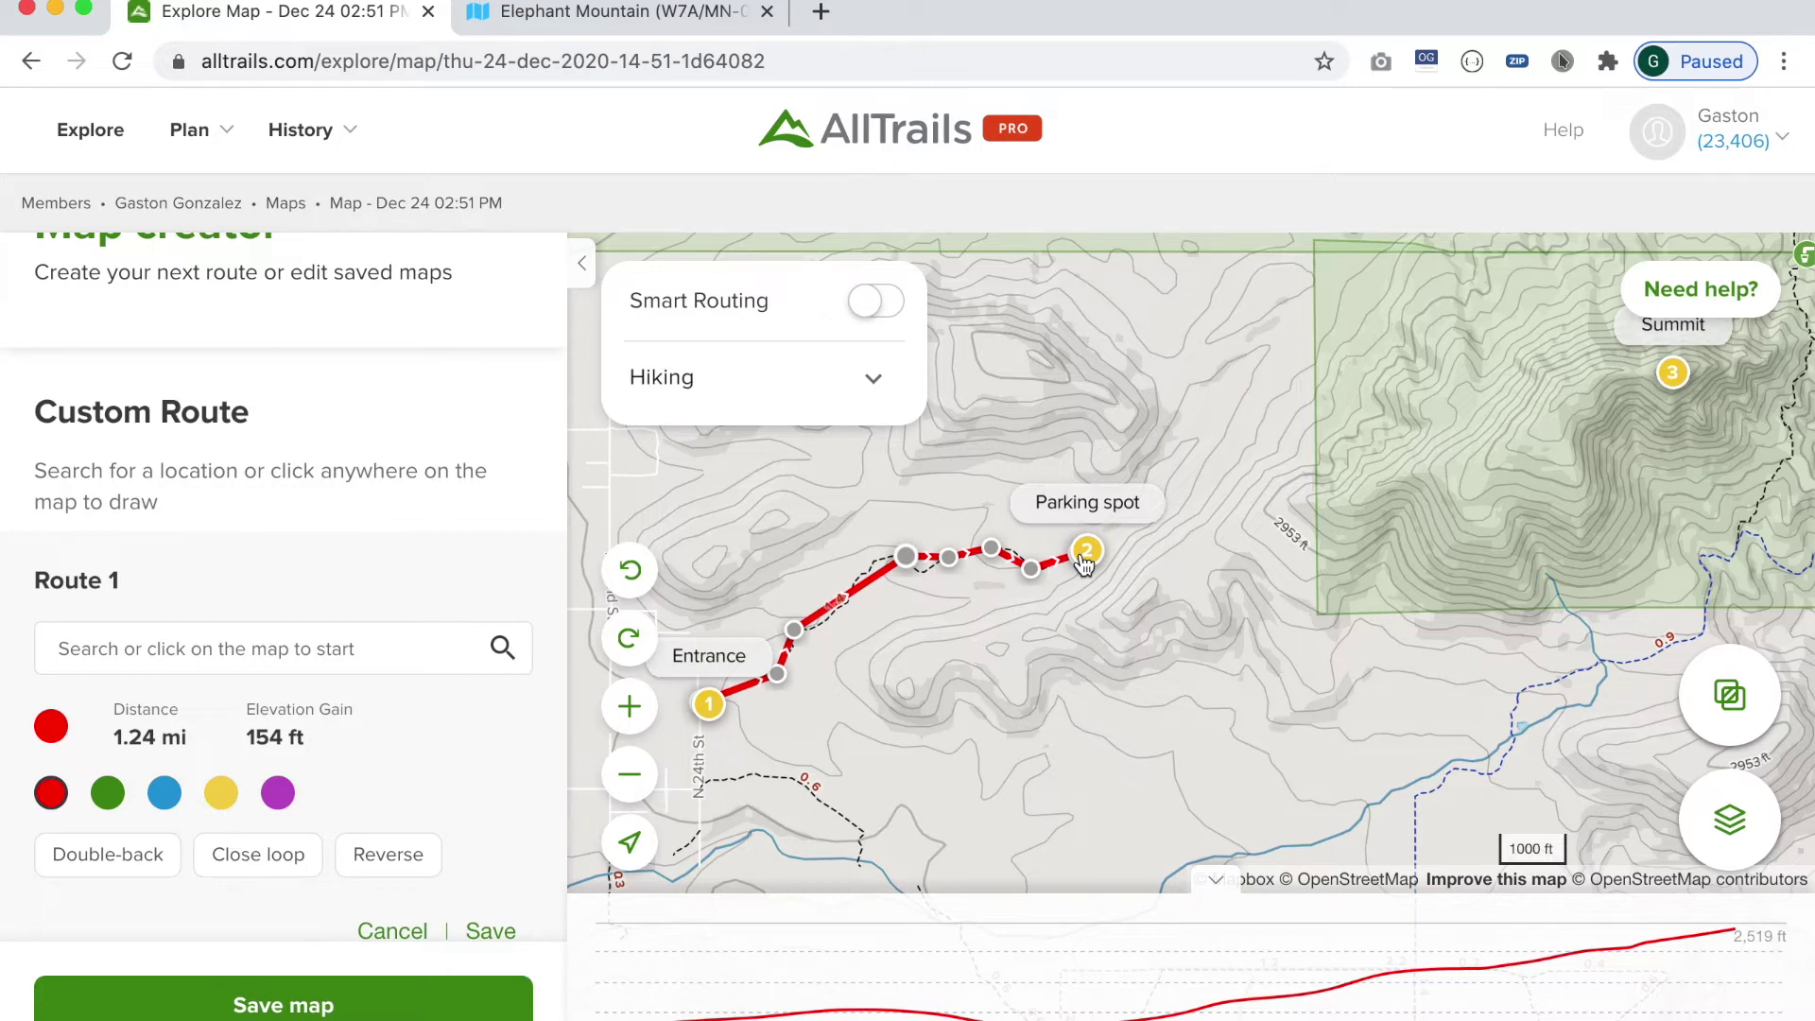
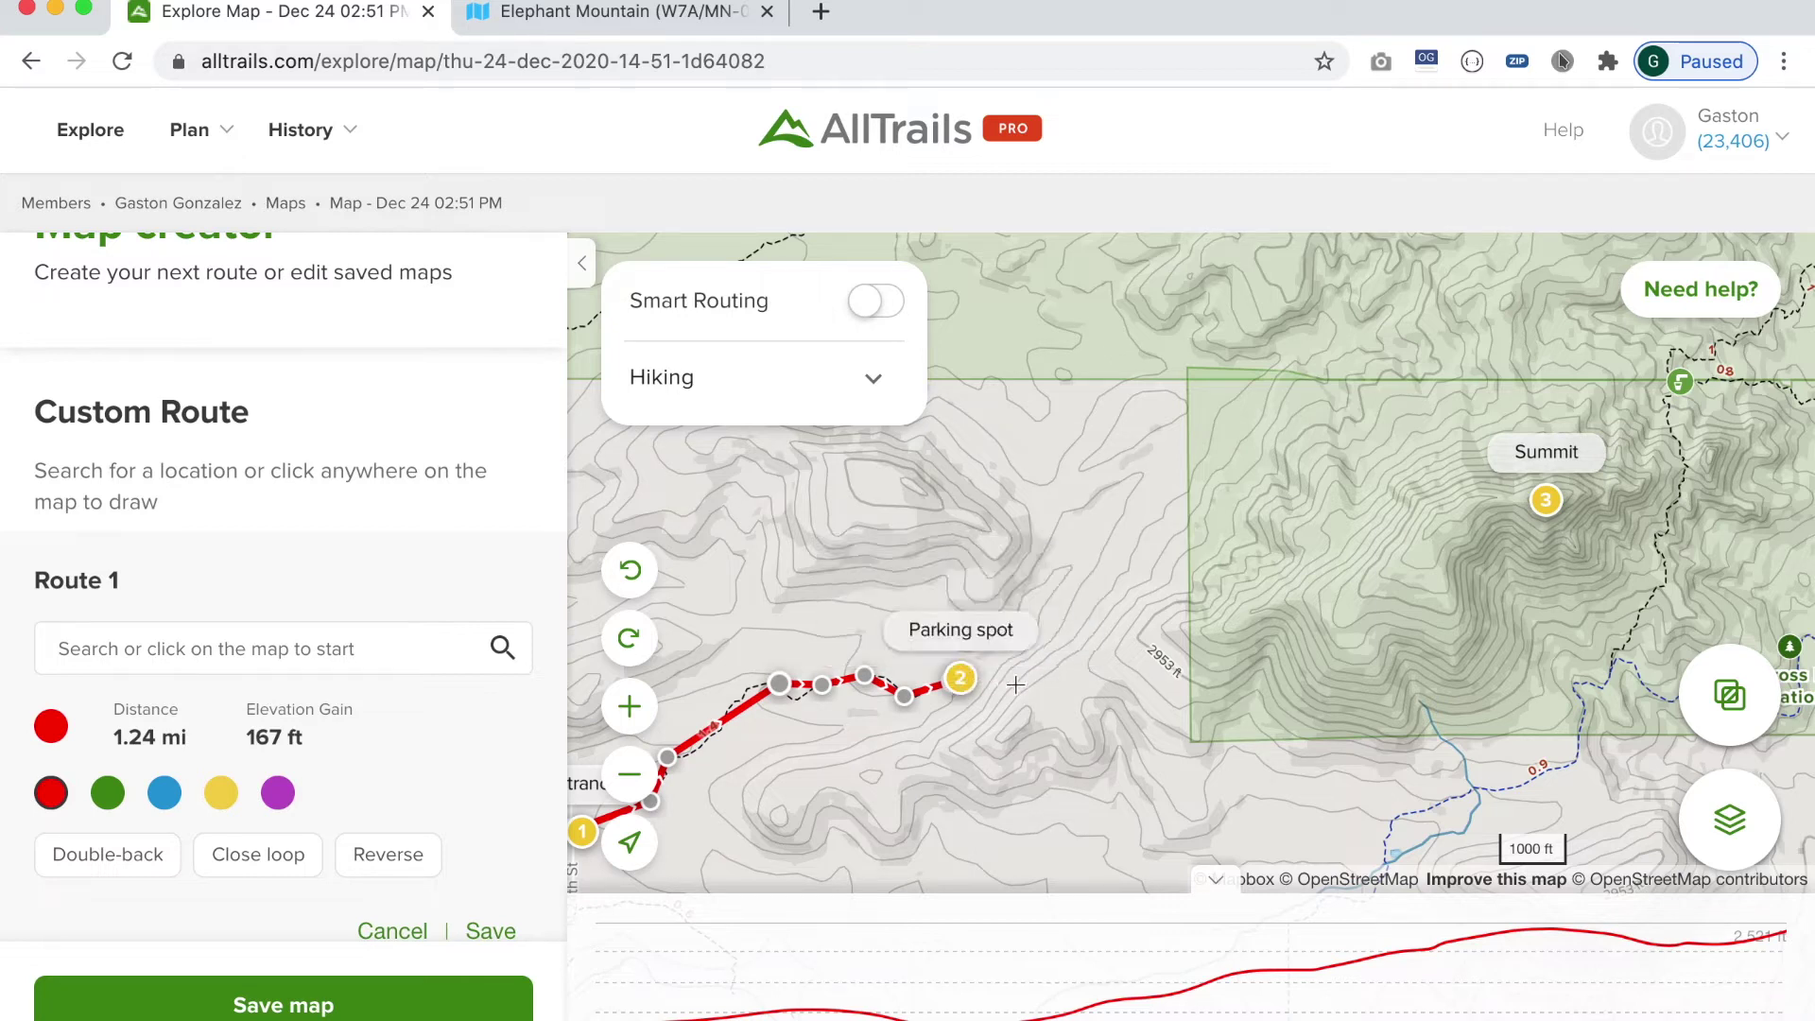
Extend the route from Parking spot northeast up the ridge past the 3281 ft contour label, to about 2.28 mi
{"action": "left_click", "coordinate": [1054, 701]}
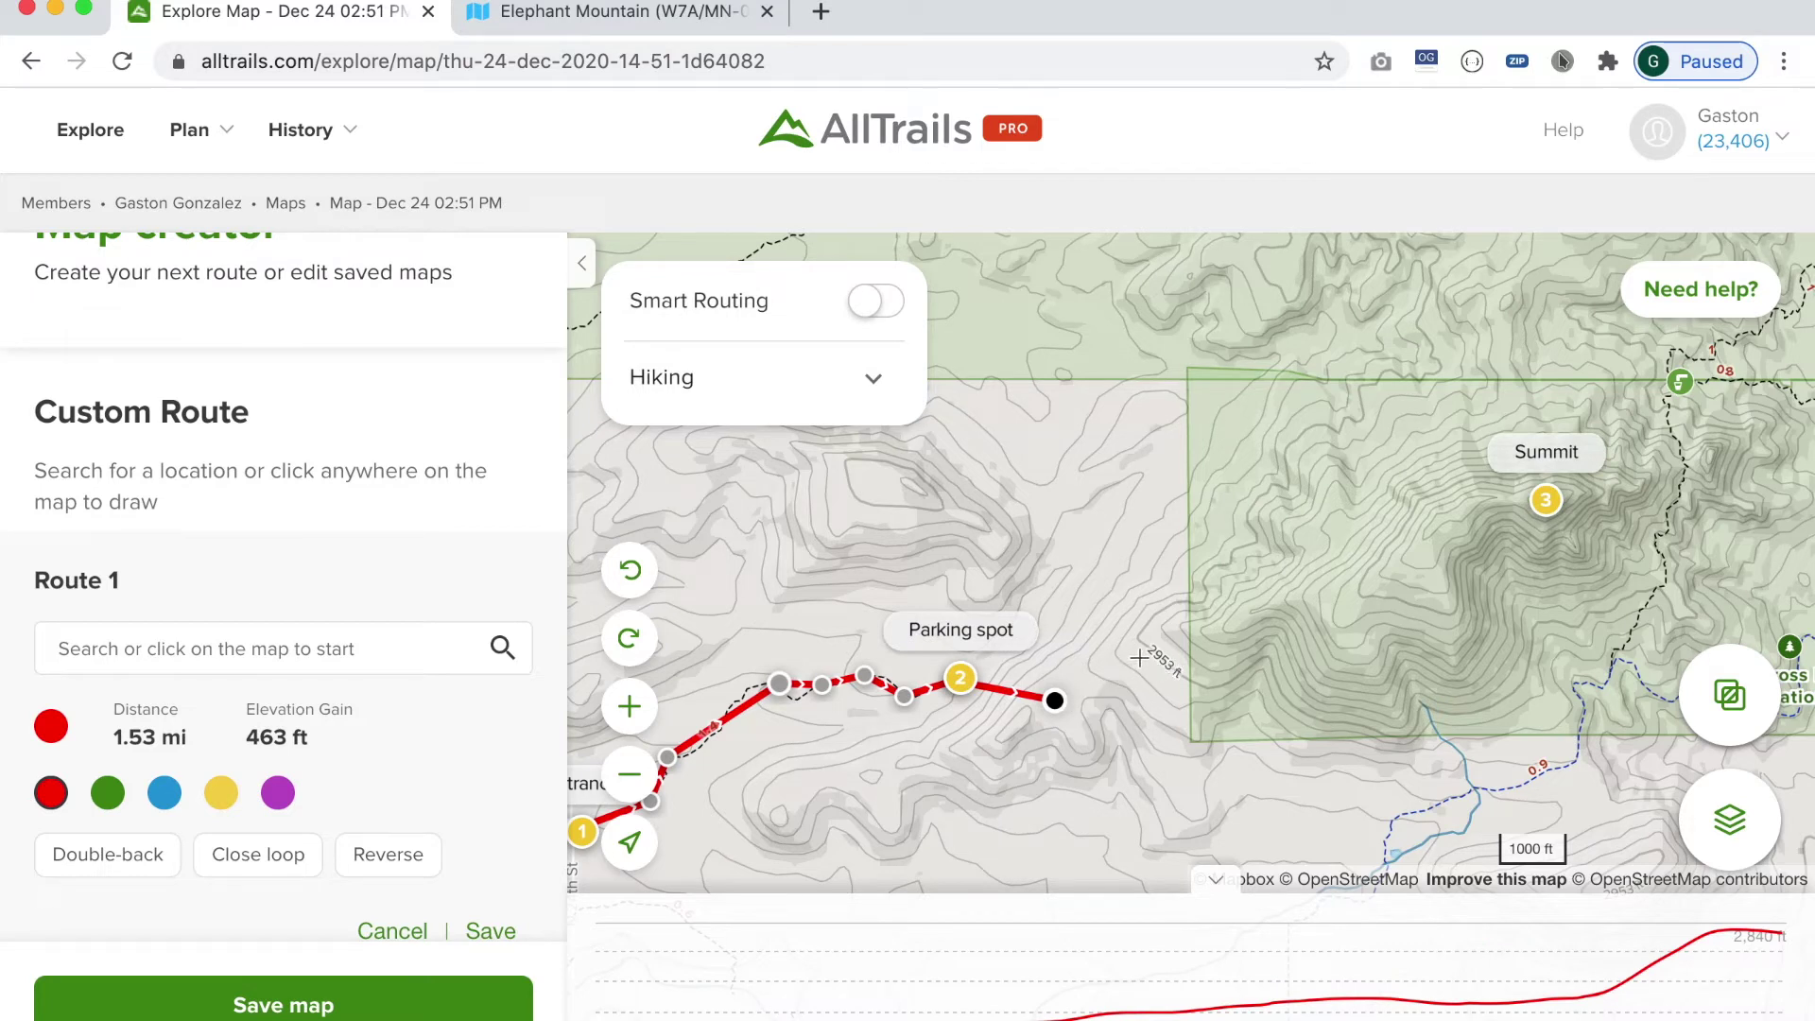
{"action": "left_click", "coordinate": [1138, 657]}
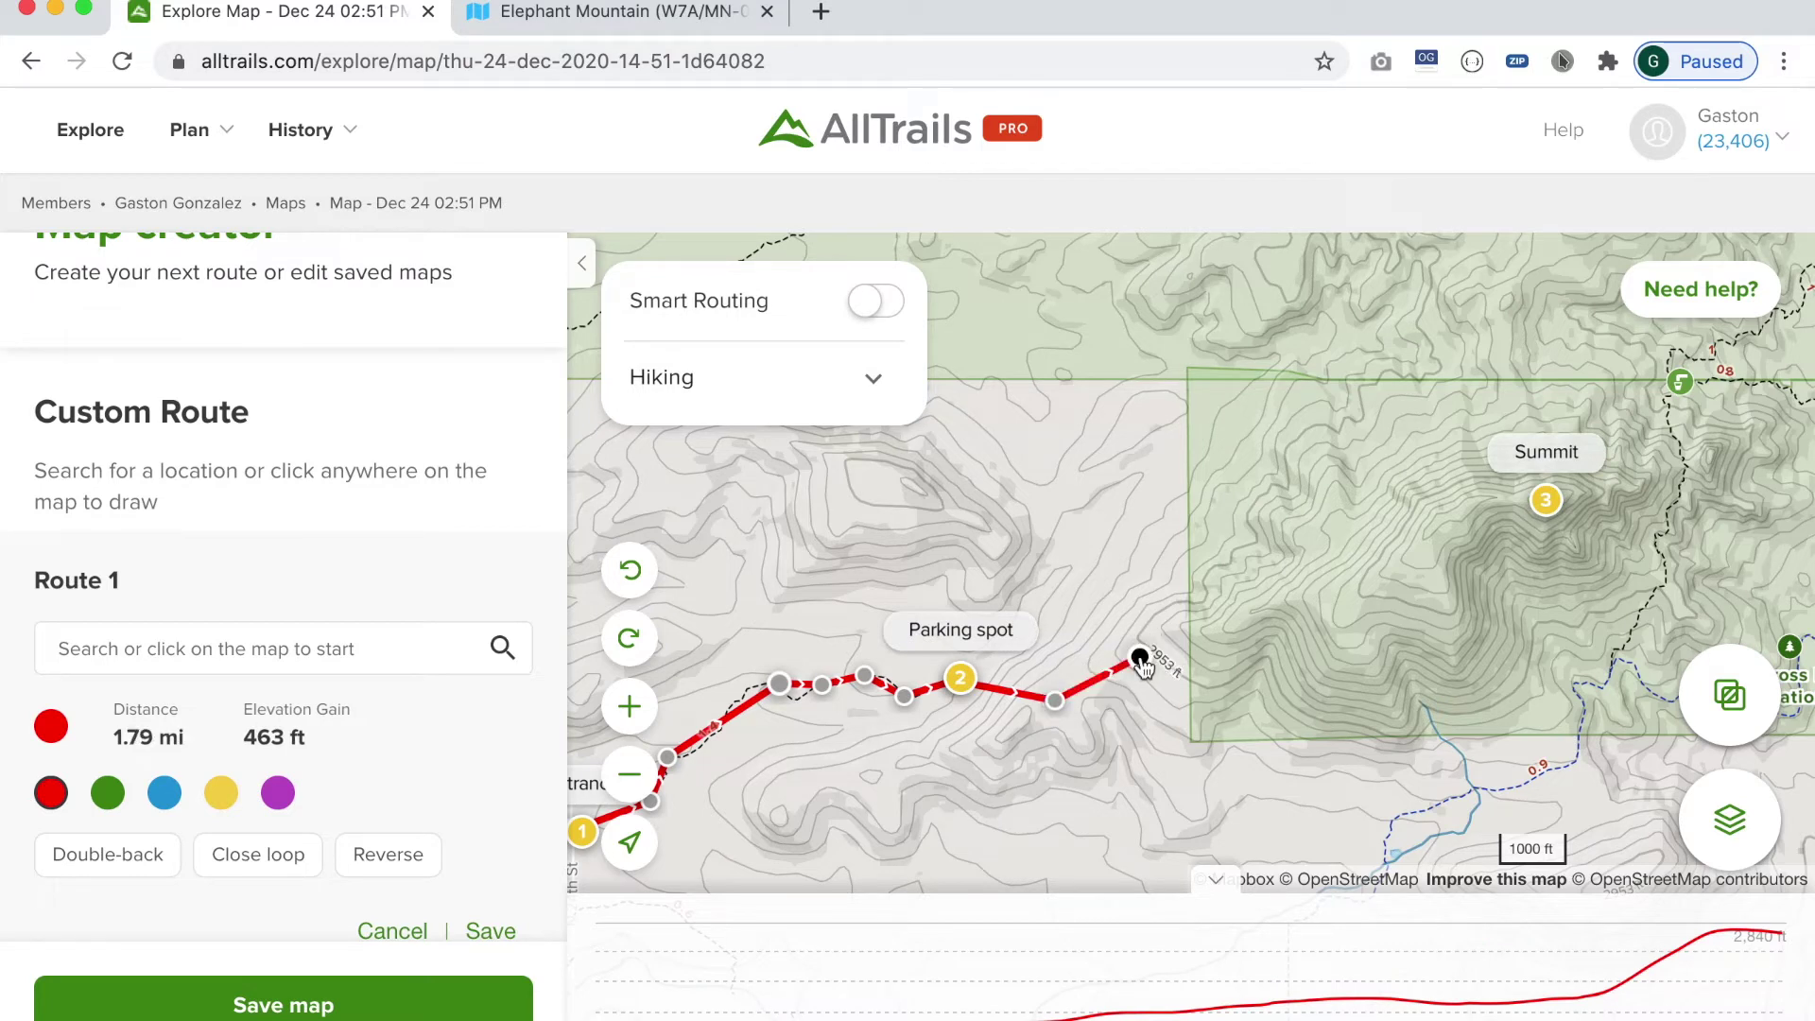
{"action": "left_click", "coordinate": [630, 709]}
{"action": "left_click_drag", "start_coordinate": [1461, 624], "coordinate": [1195, 668]}
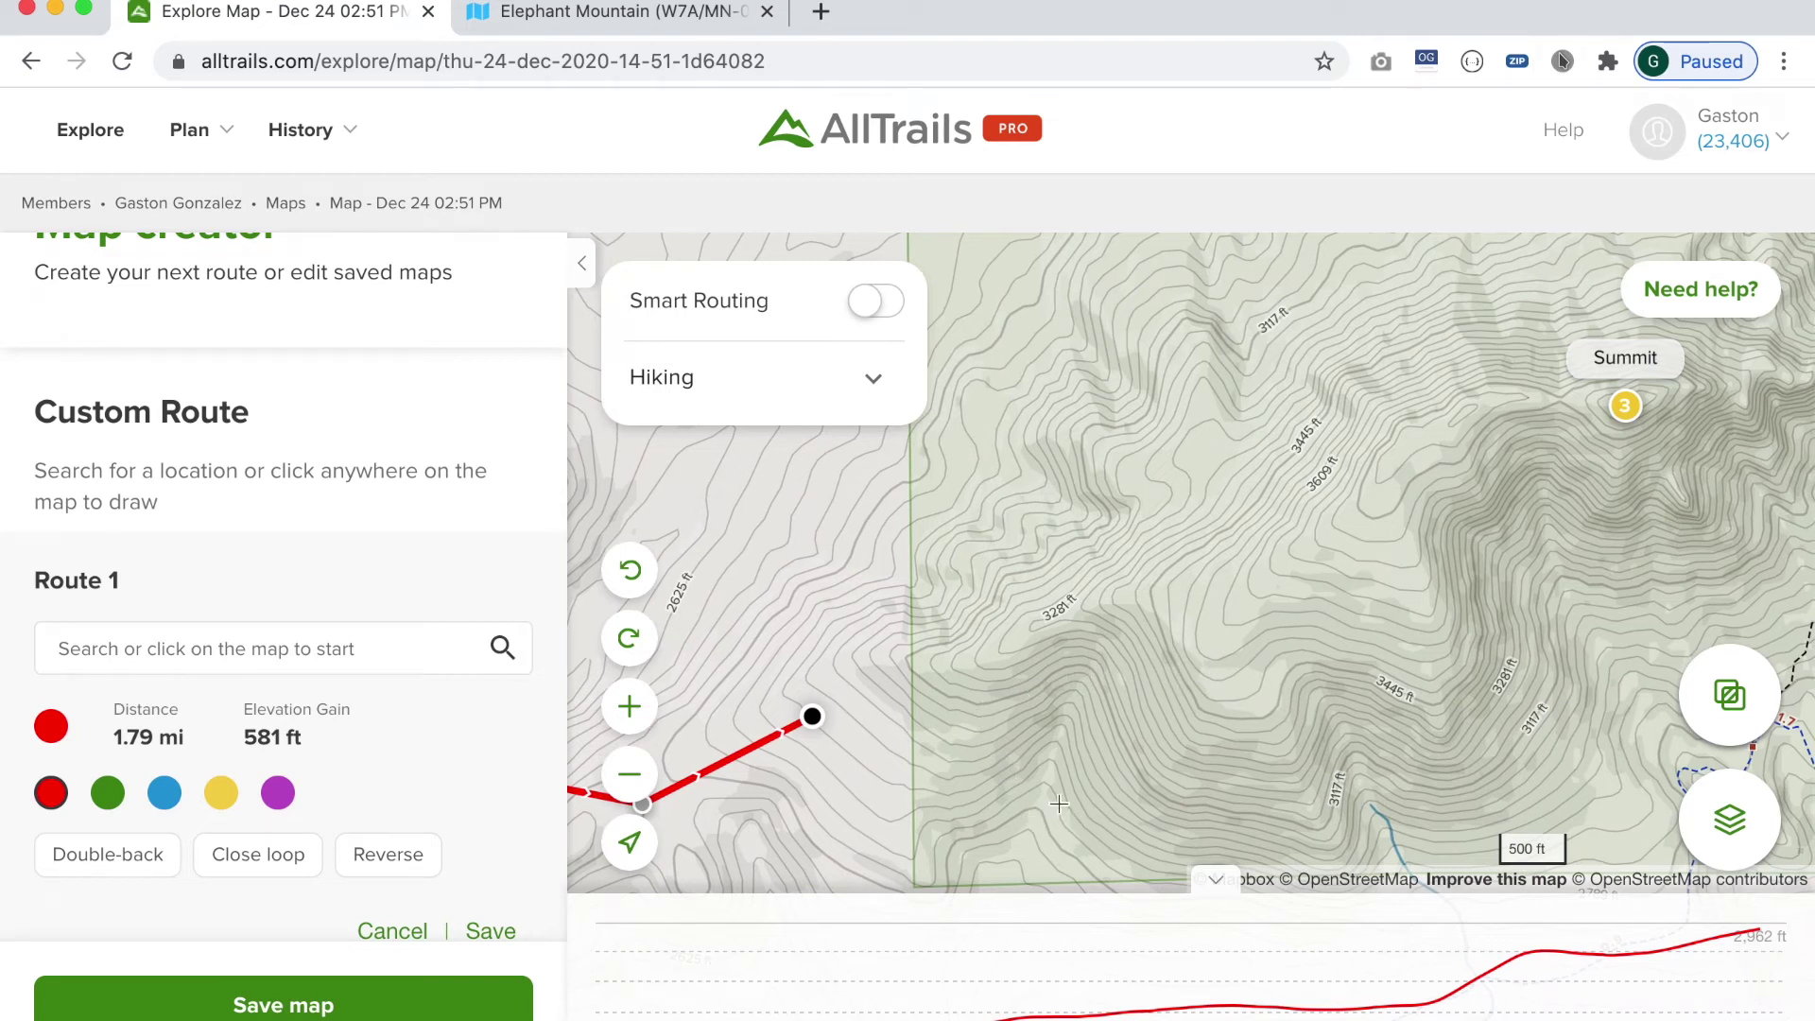
{"action": "left_click", "coordinate": [844, 668]}
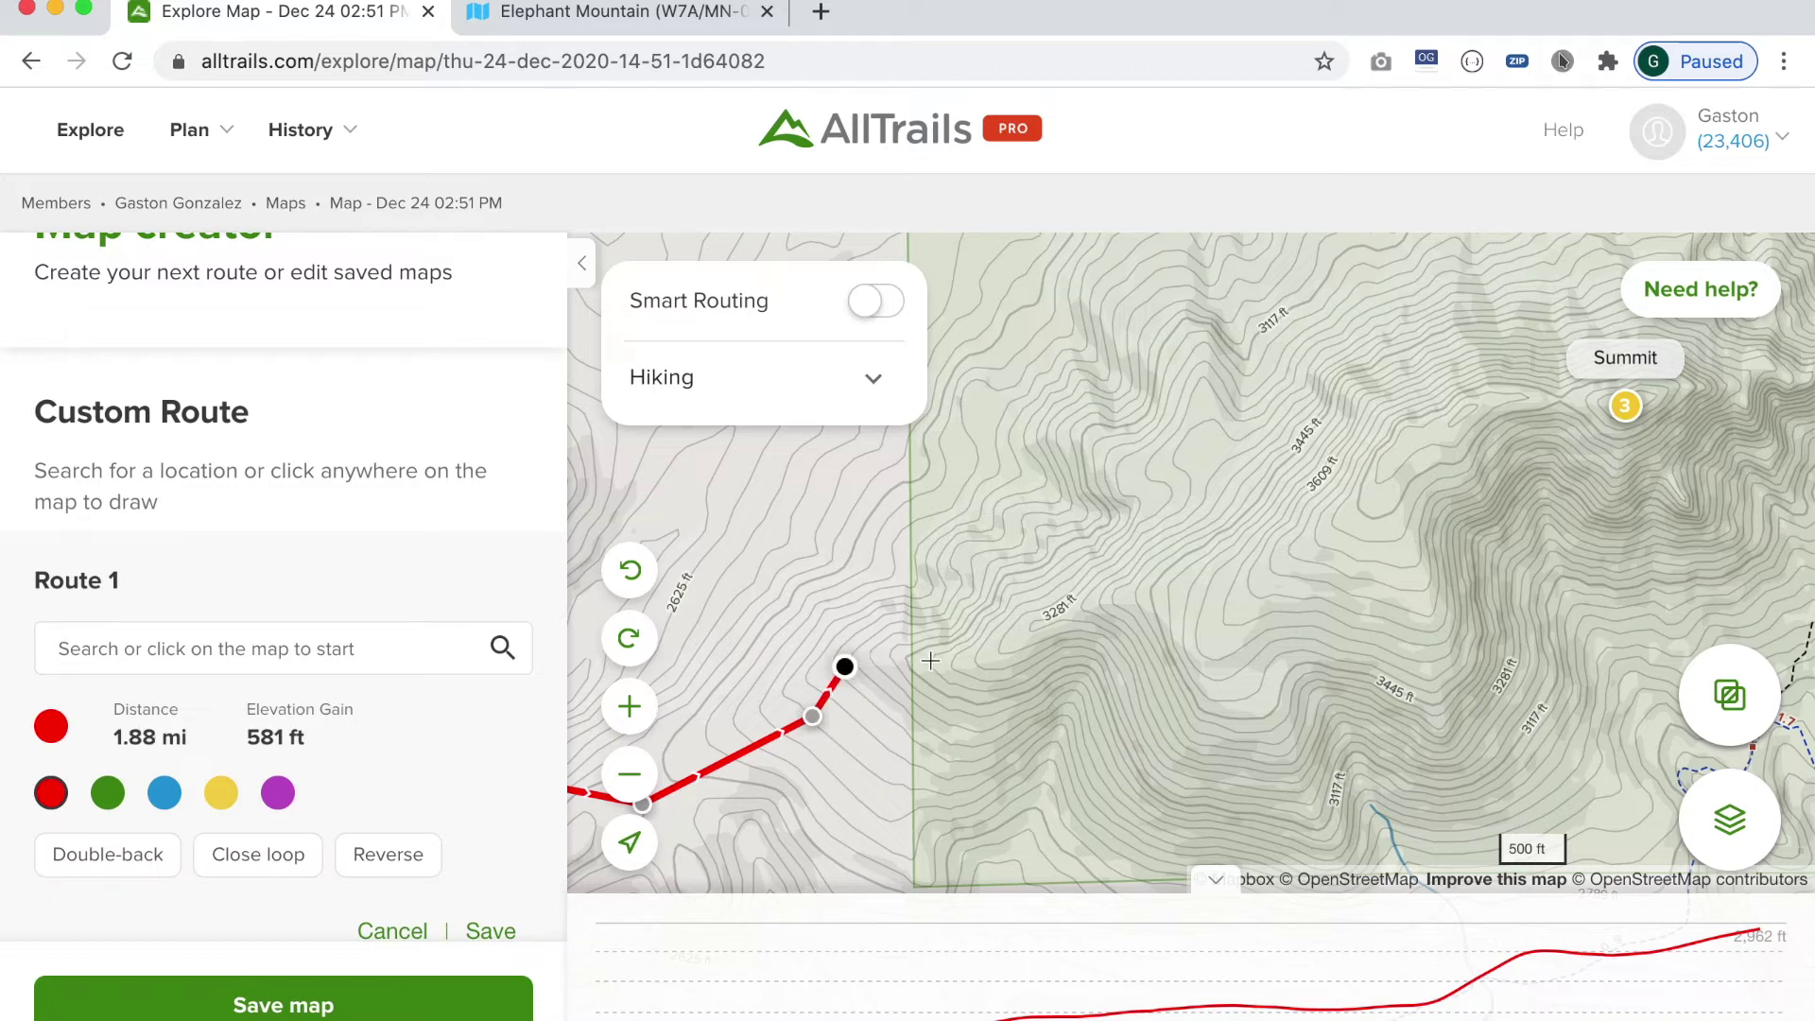
{"action": "left_click", "coordinate": [964, 661]}
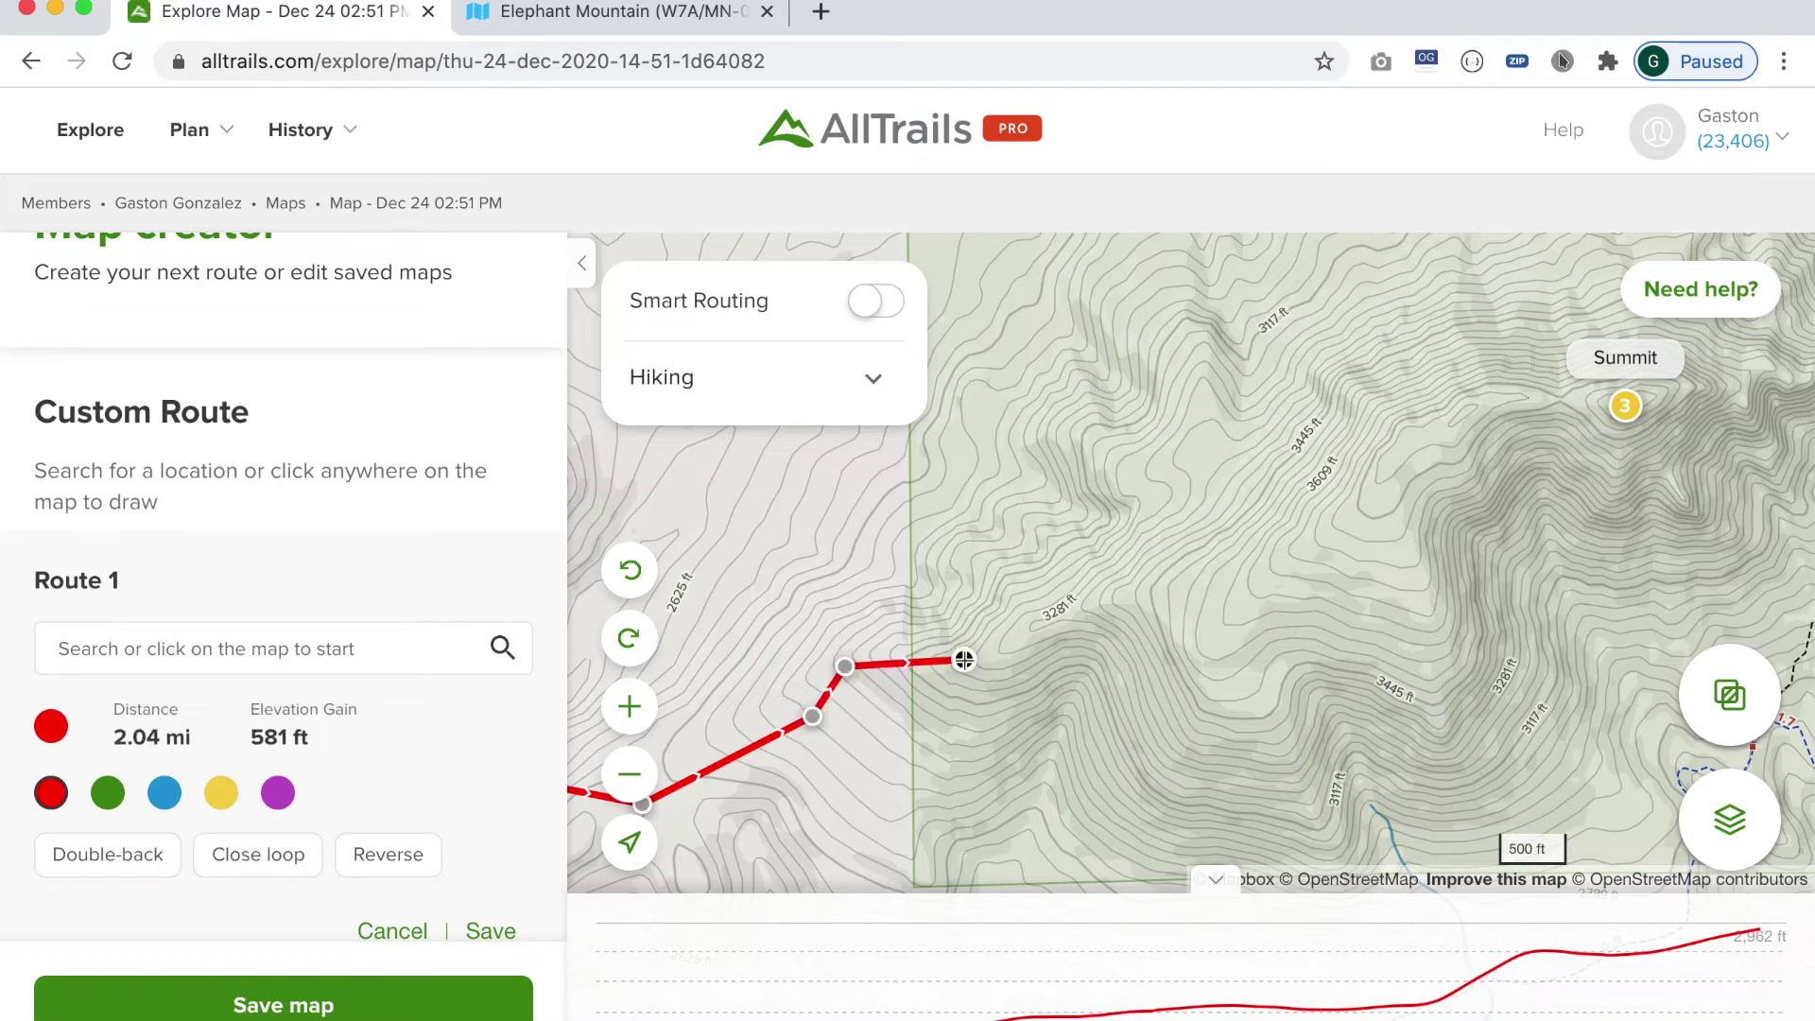
{"action": "left_click", "coordinate": [1039, 630]}
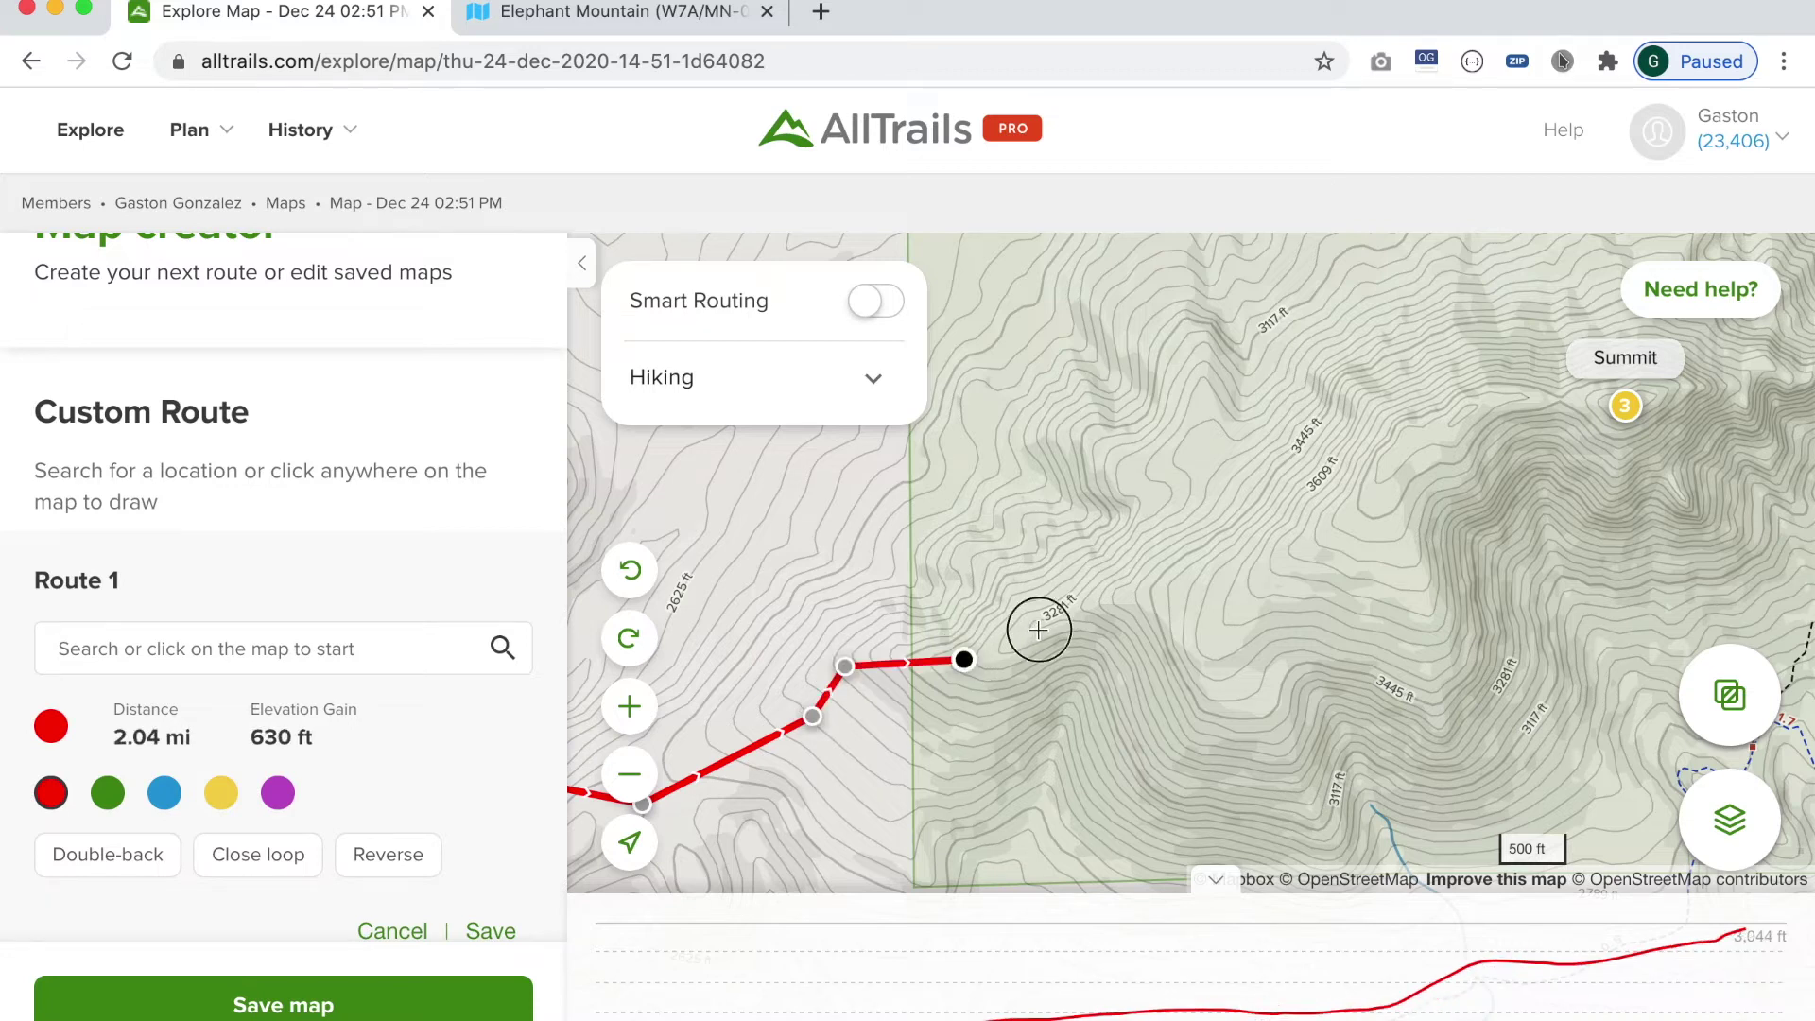
{"action": "left_click", "coordinate": [1122, 590]}
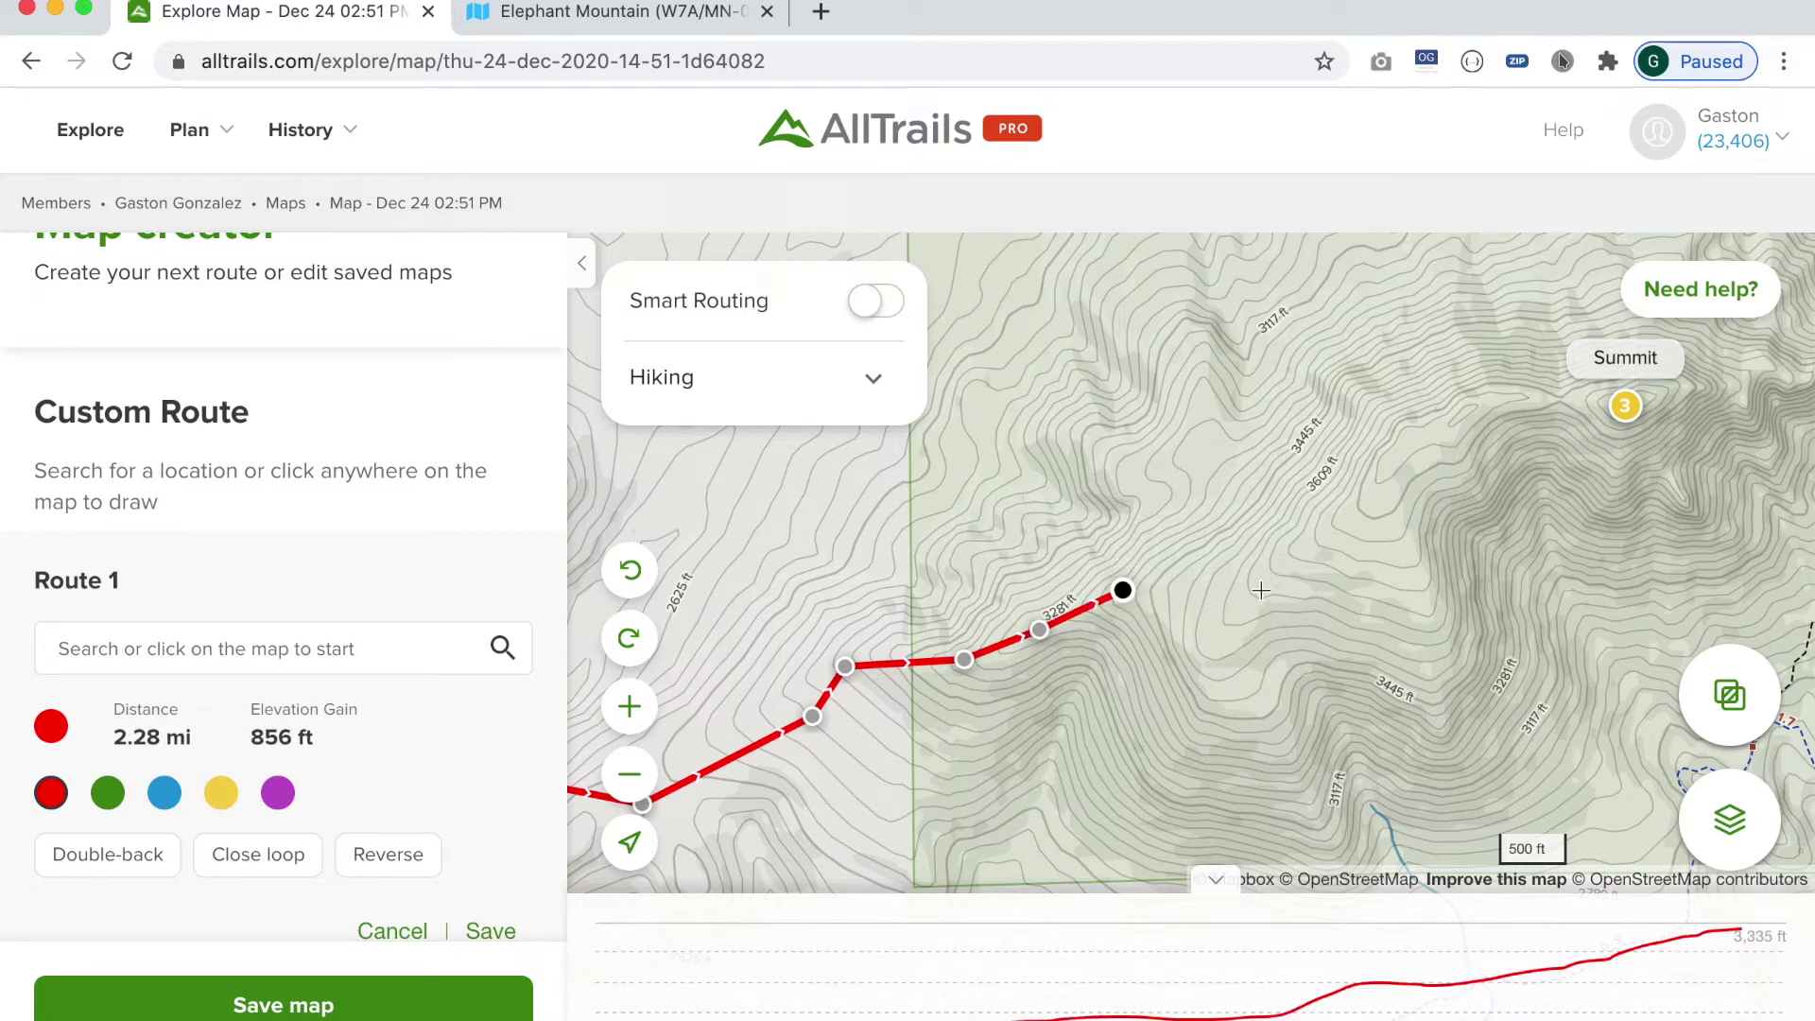
Continue the route along the ridge line to the Summit waypoint, for a total of about 3.07 mi
{"action": "left_click", "coordinate": [1214, 595]}
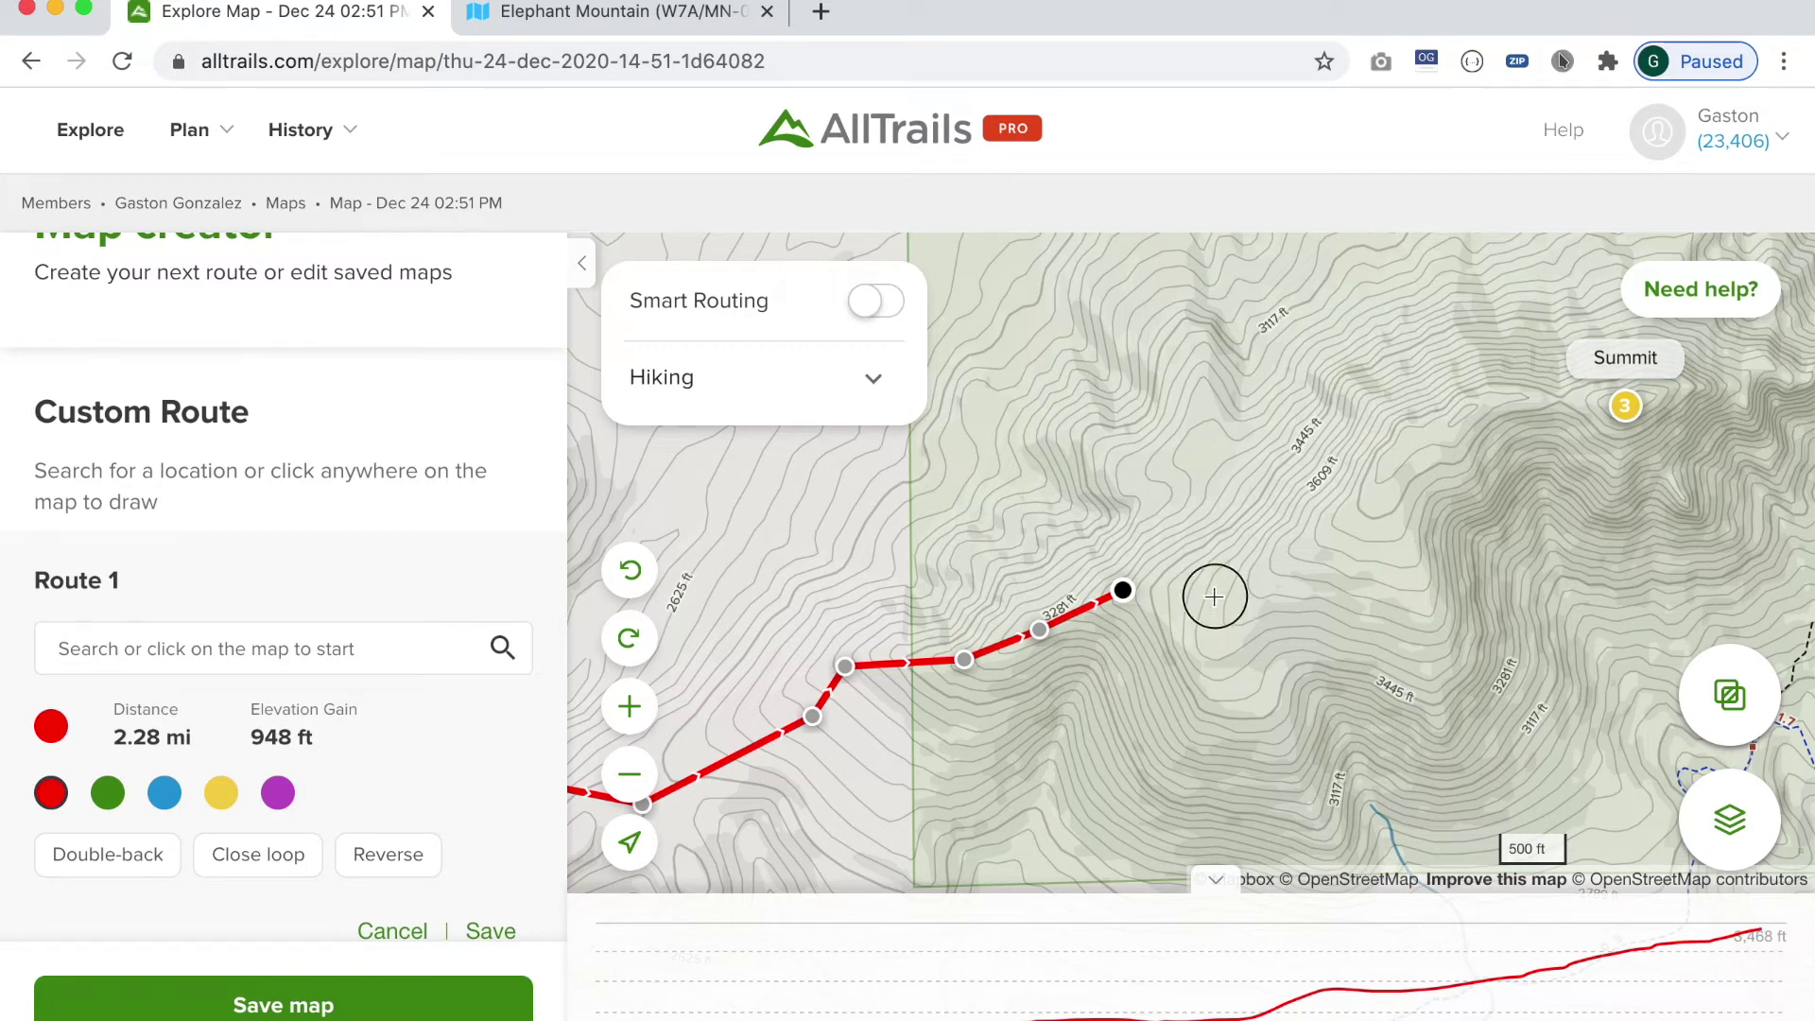
{"action": "left_click", "coordinate": [1287, 562]}
{"action": "left_click", "coordinate": [1374, 504]}
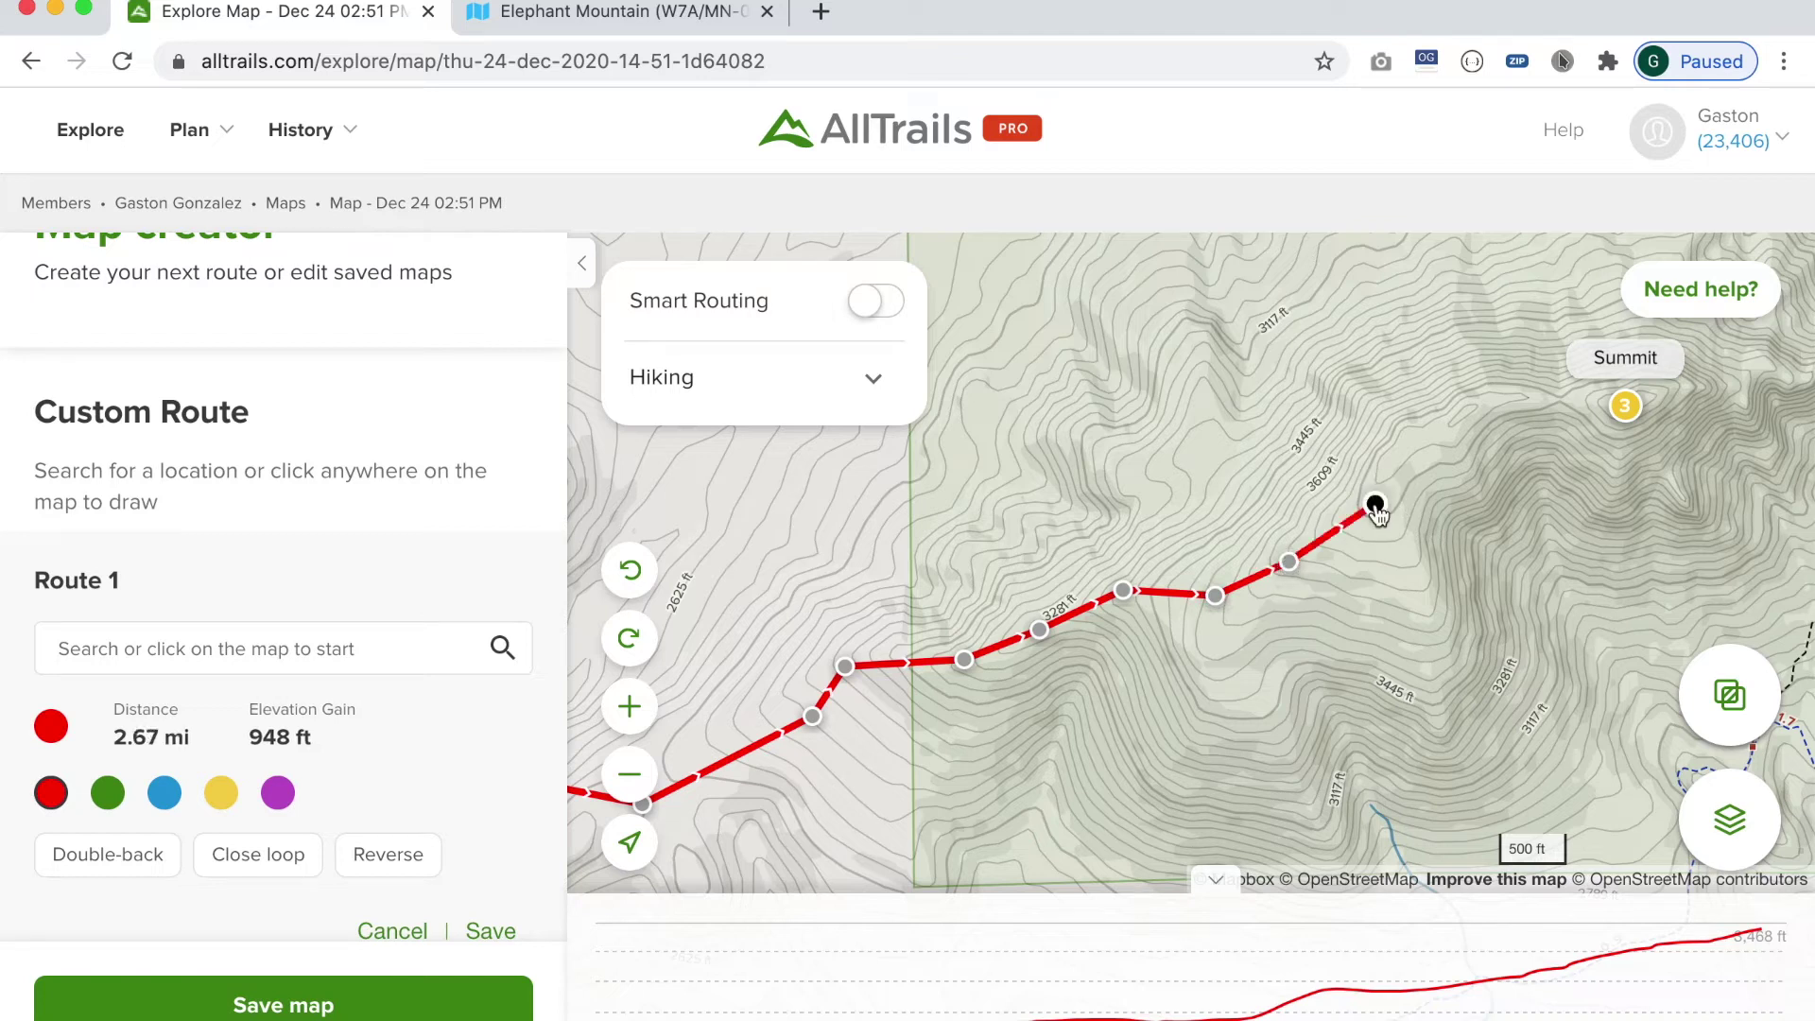
{"action": "left_click", "coordinate": [1437, 433]}
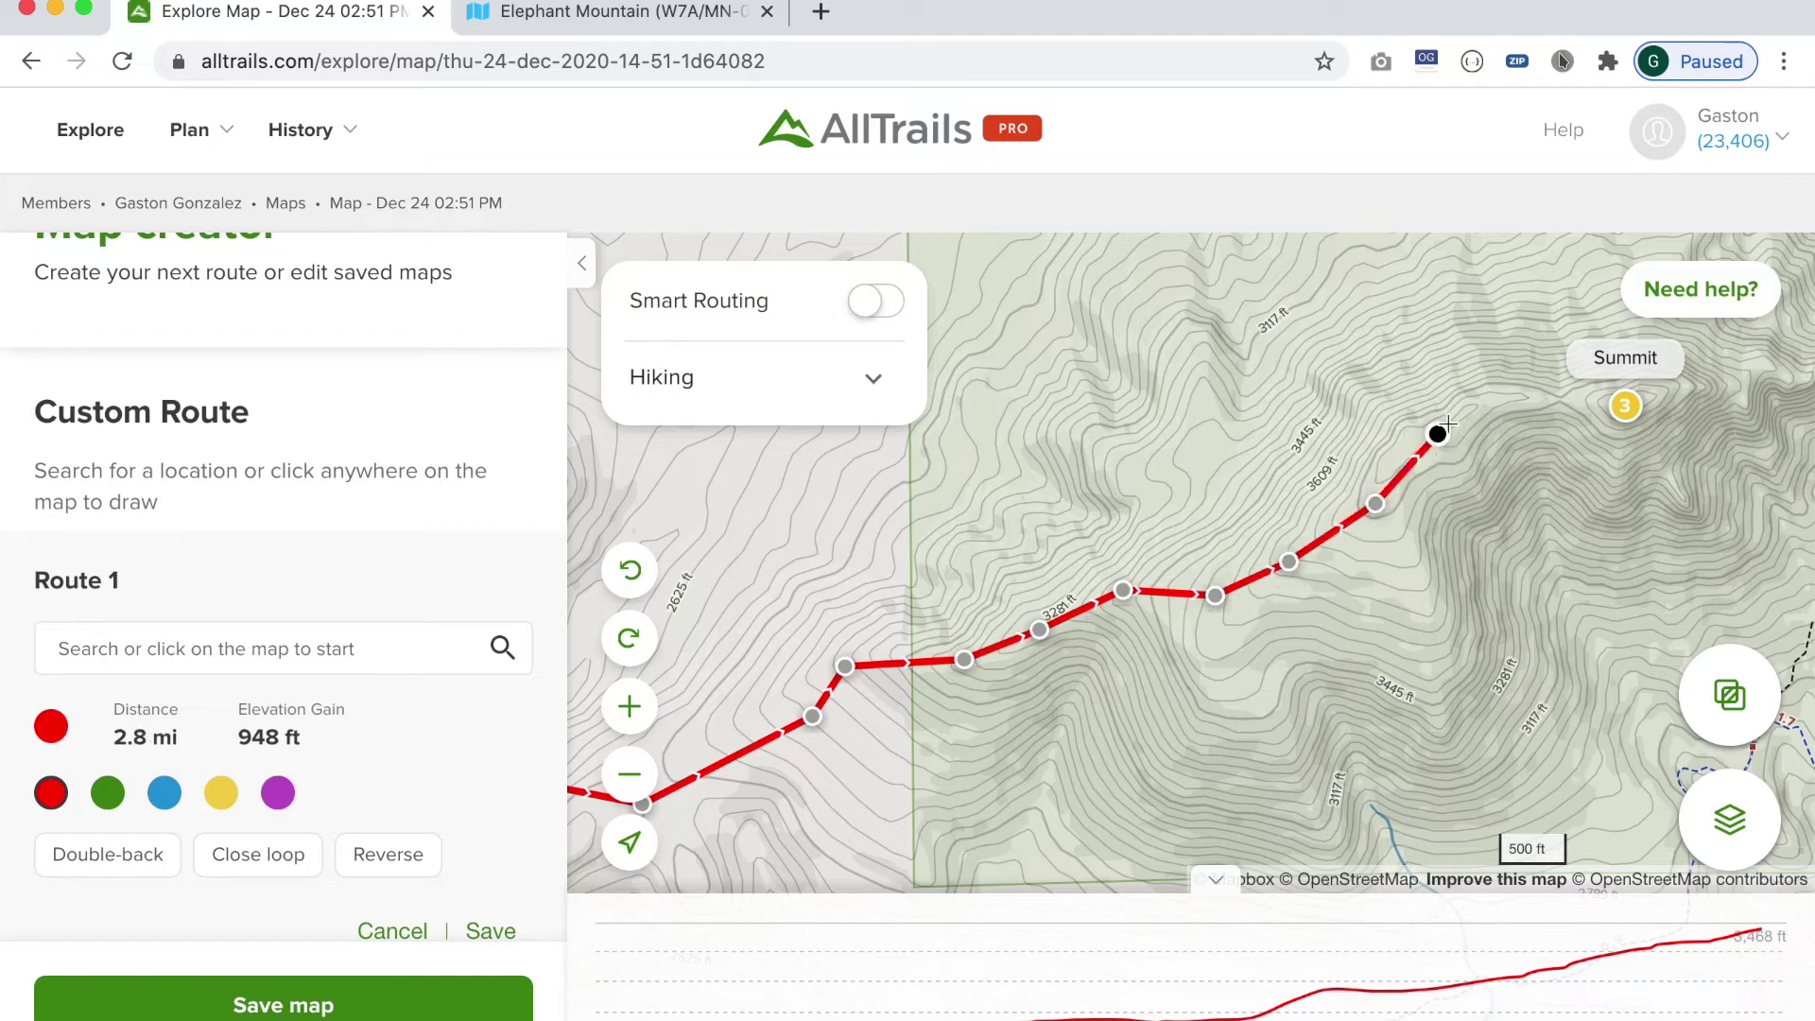
{"action": "left_click", "coordinate": [1494, 400]}
{"action": "left_click", "coordinate": [1624, 408]}
{"action": "left_click", "coordinate": [1623, 409]}
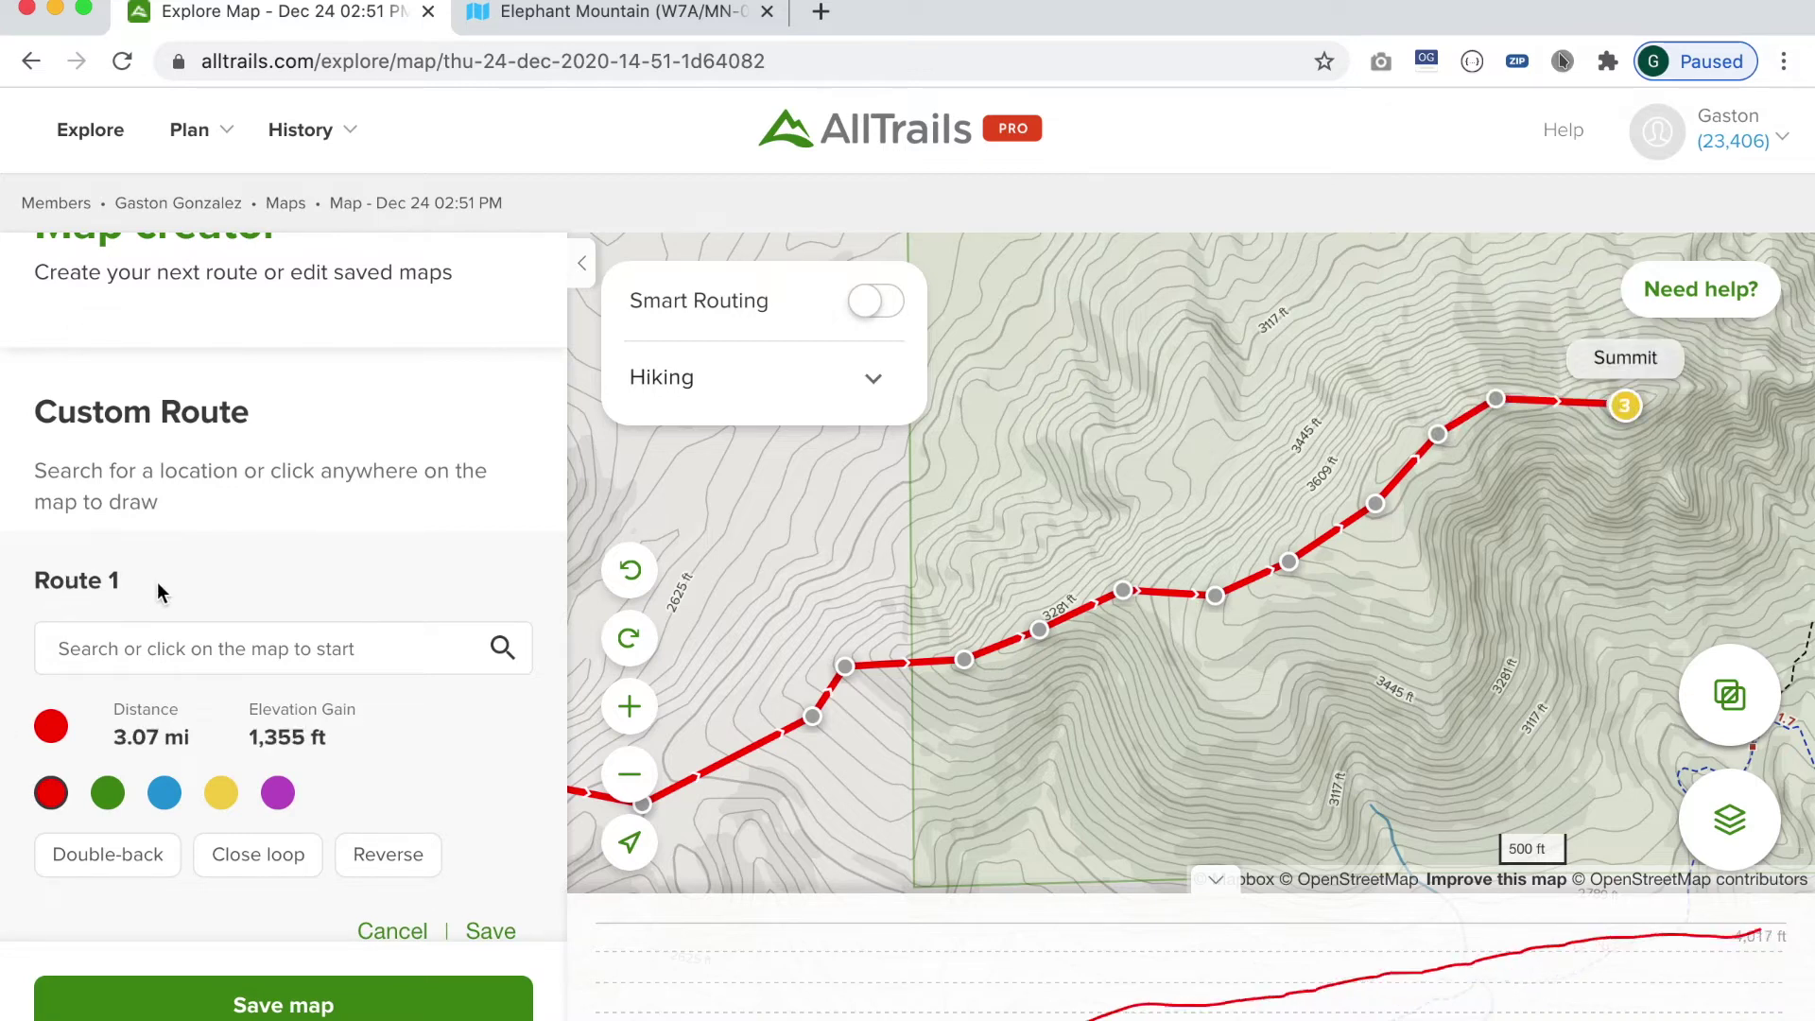
Save the map with the finished route and dismiss the sharing and download options
{"action": "scroll", "coordinate": [219, 801], "scroll_direction": "down", "scroll_amount": 2}
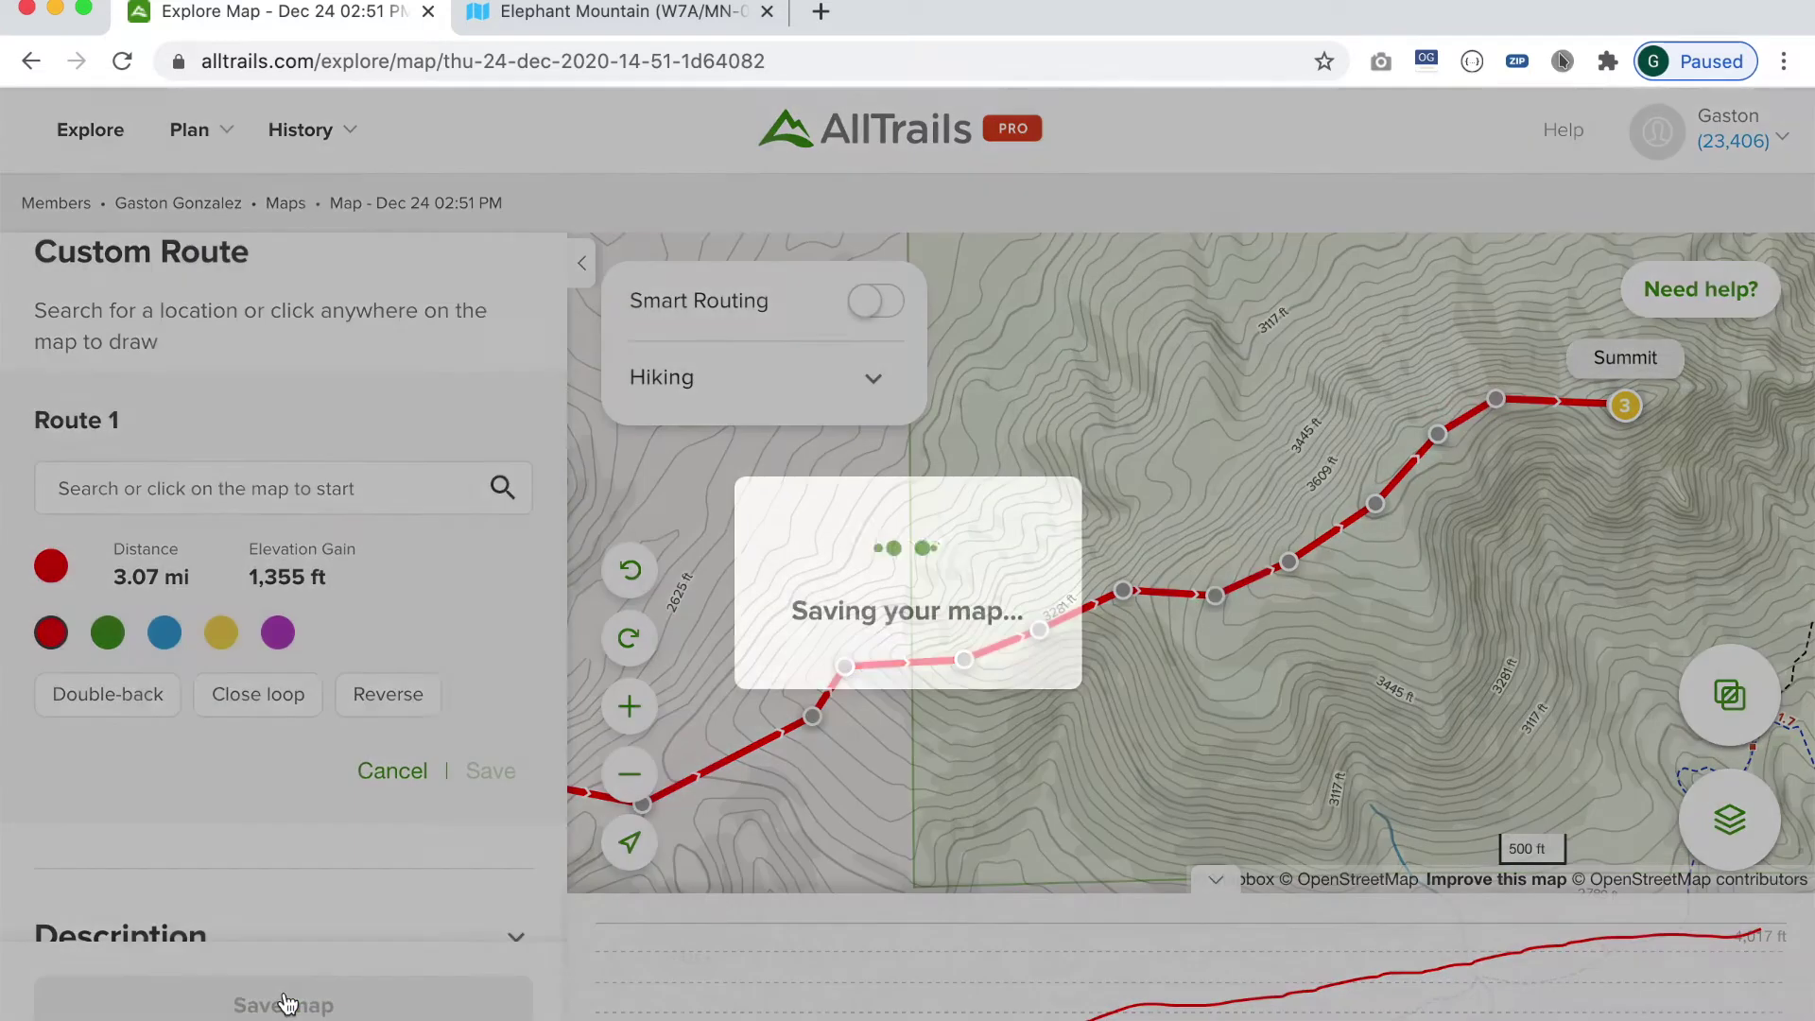
{"action": "left_click", "coordinate": [287, 1002]}
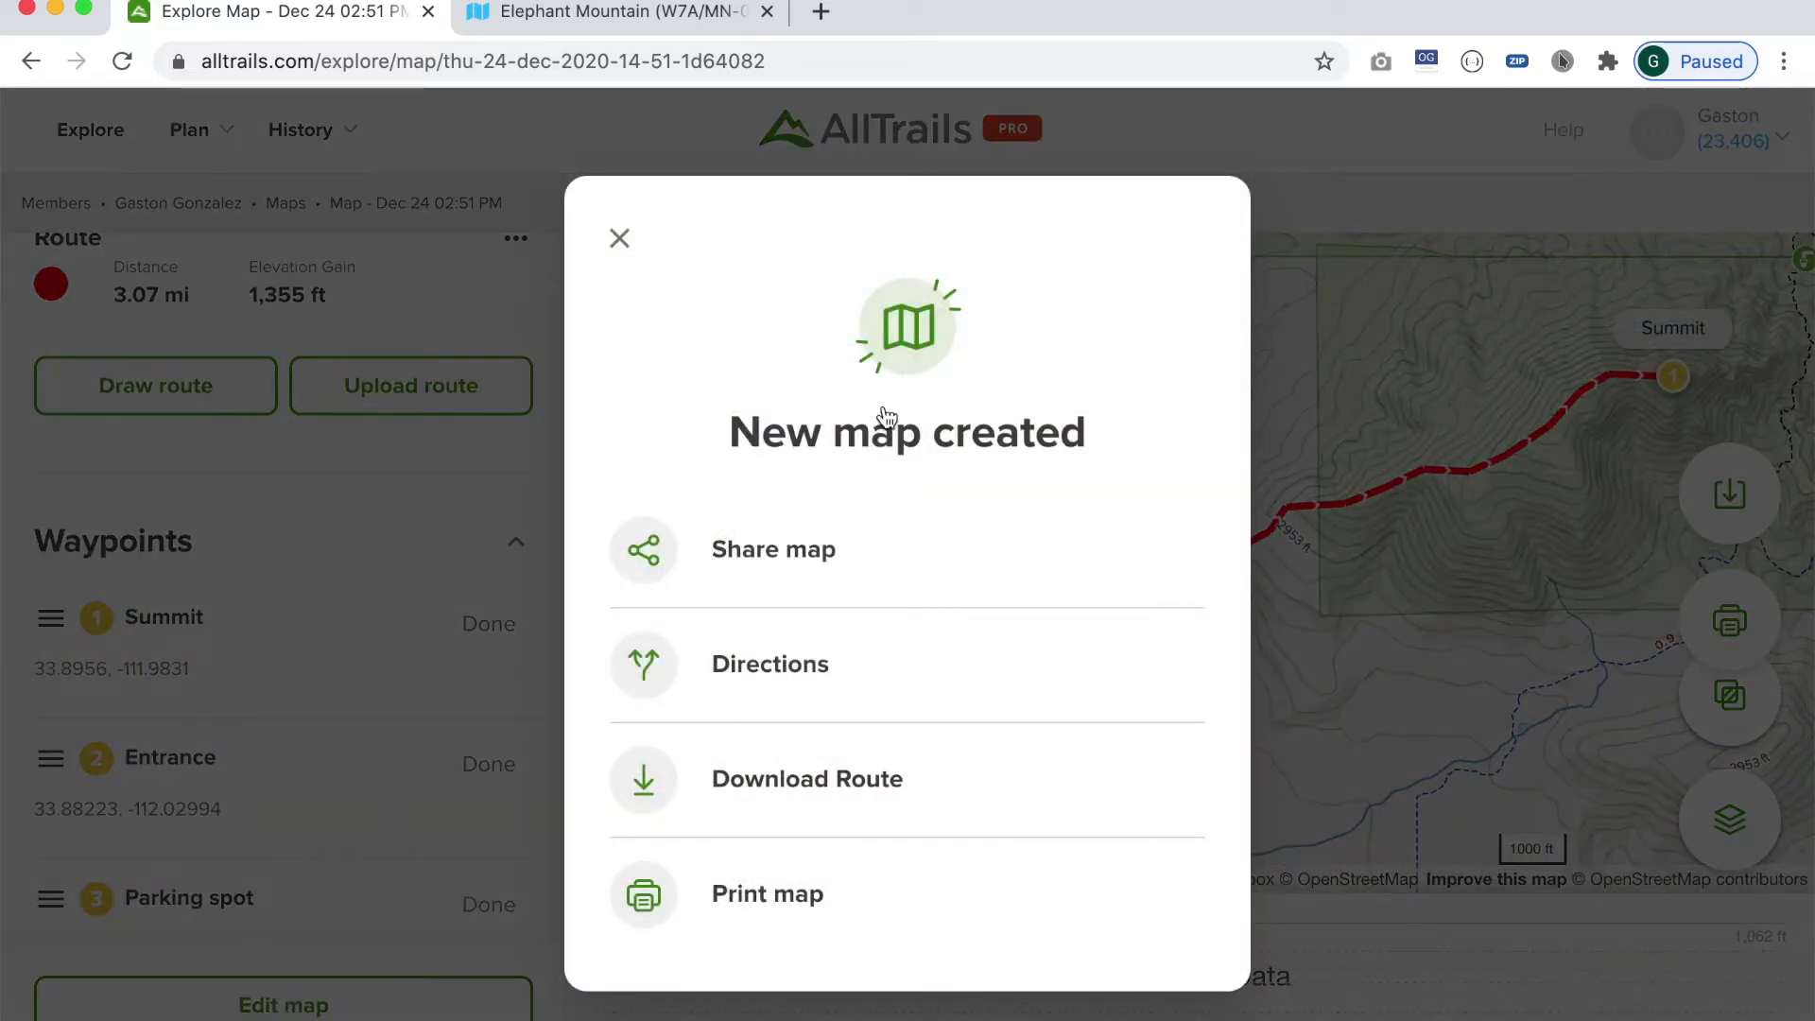
{"action": "left_click", "coordinate": [620, 238]}
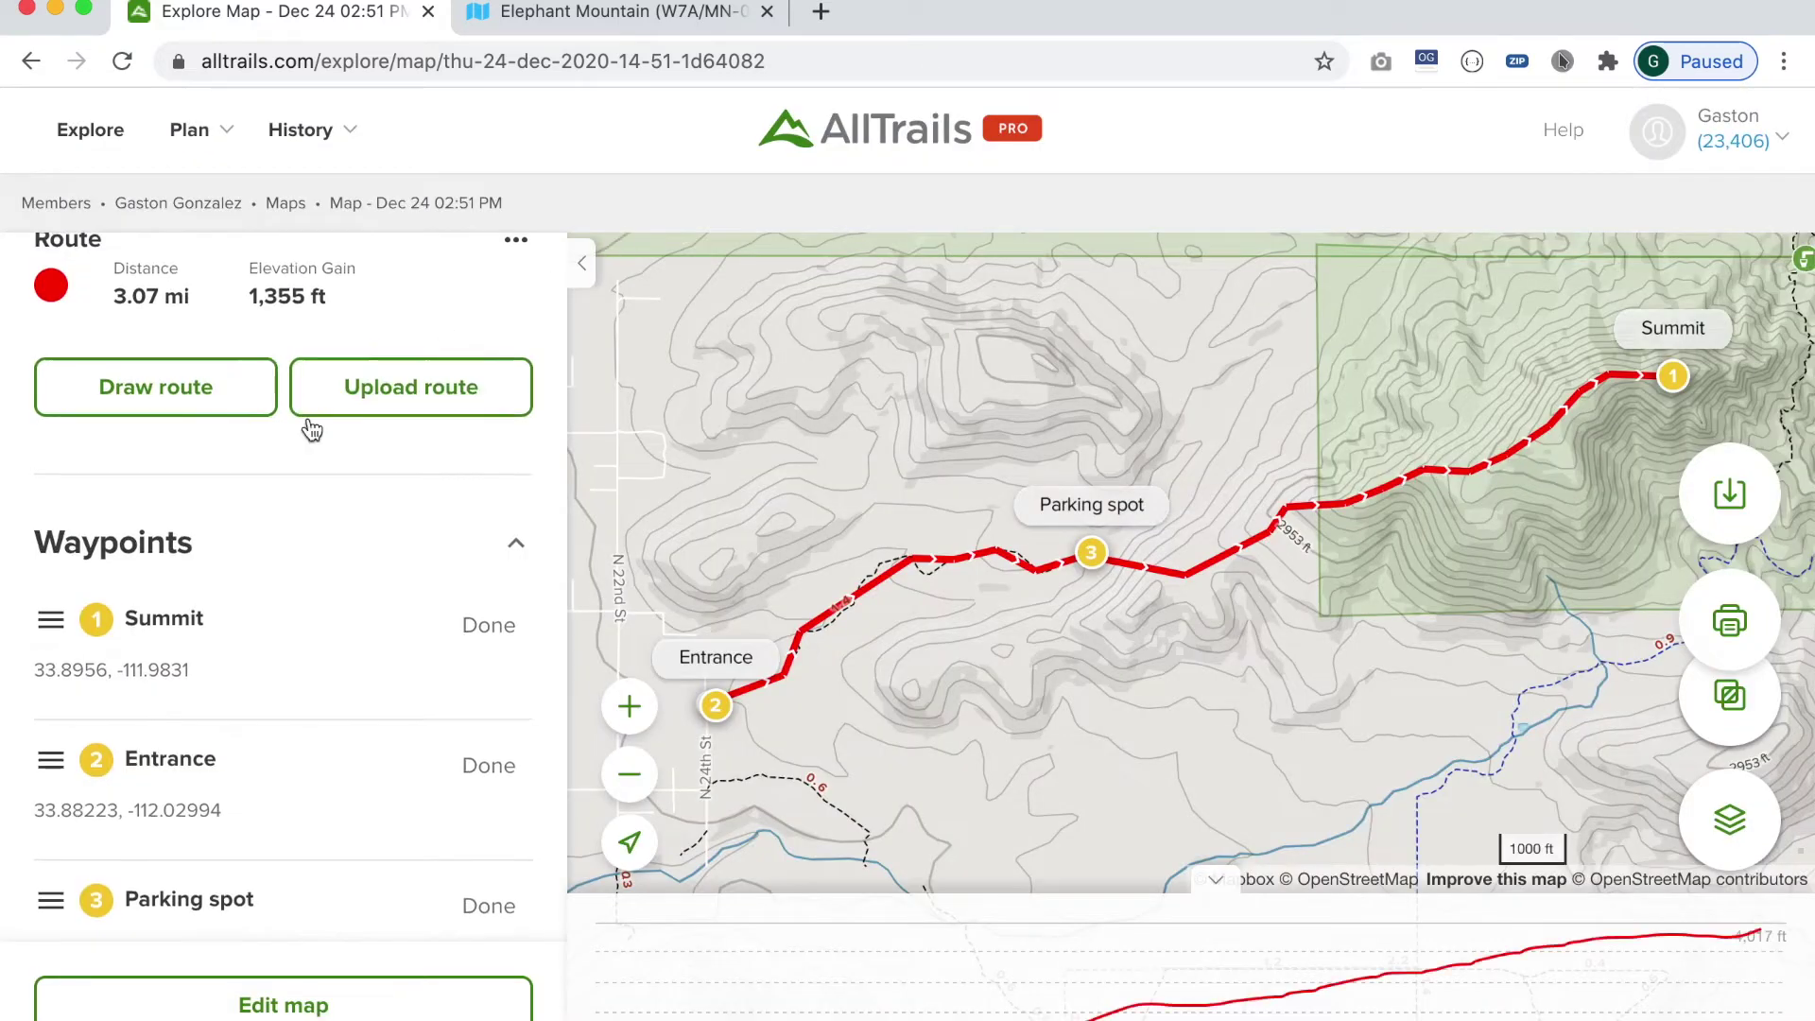
Check the saved map's route and waypoint list, and open the route for editing
{"action": "scroll", "coordinate": [312, 430], "scroll_direction": "up", "scroll_amount": 3}
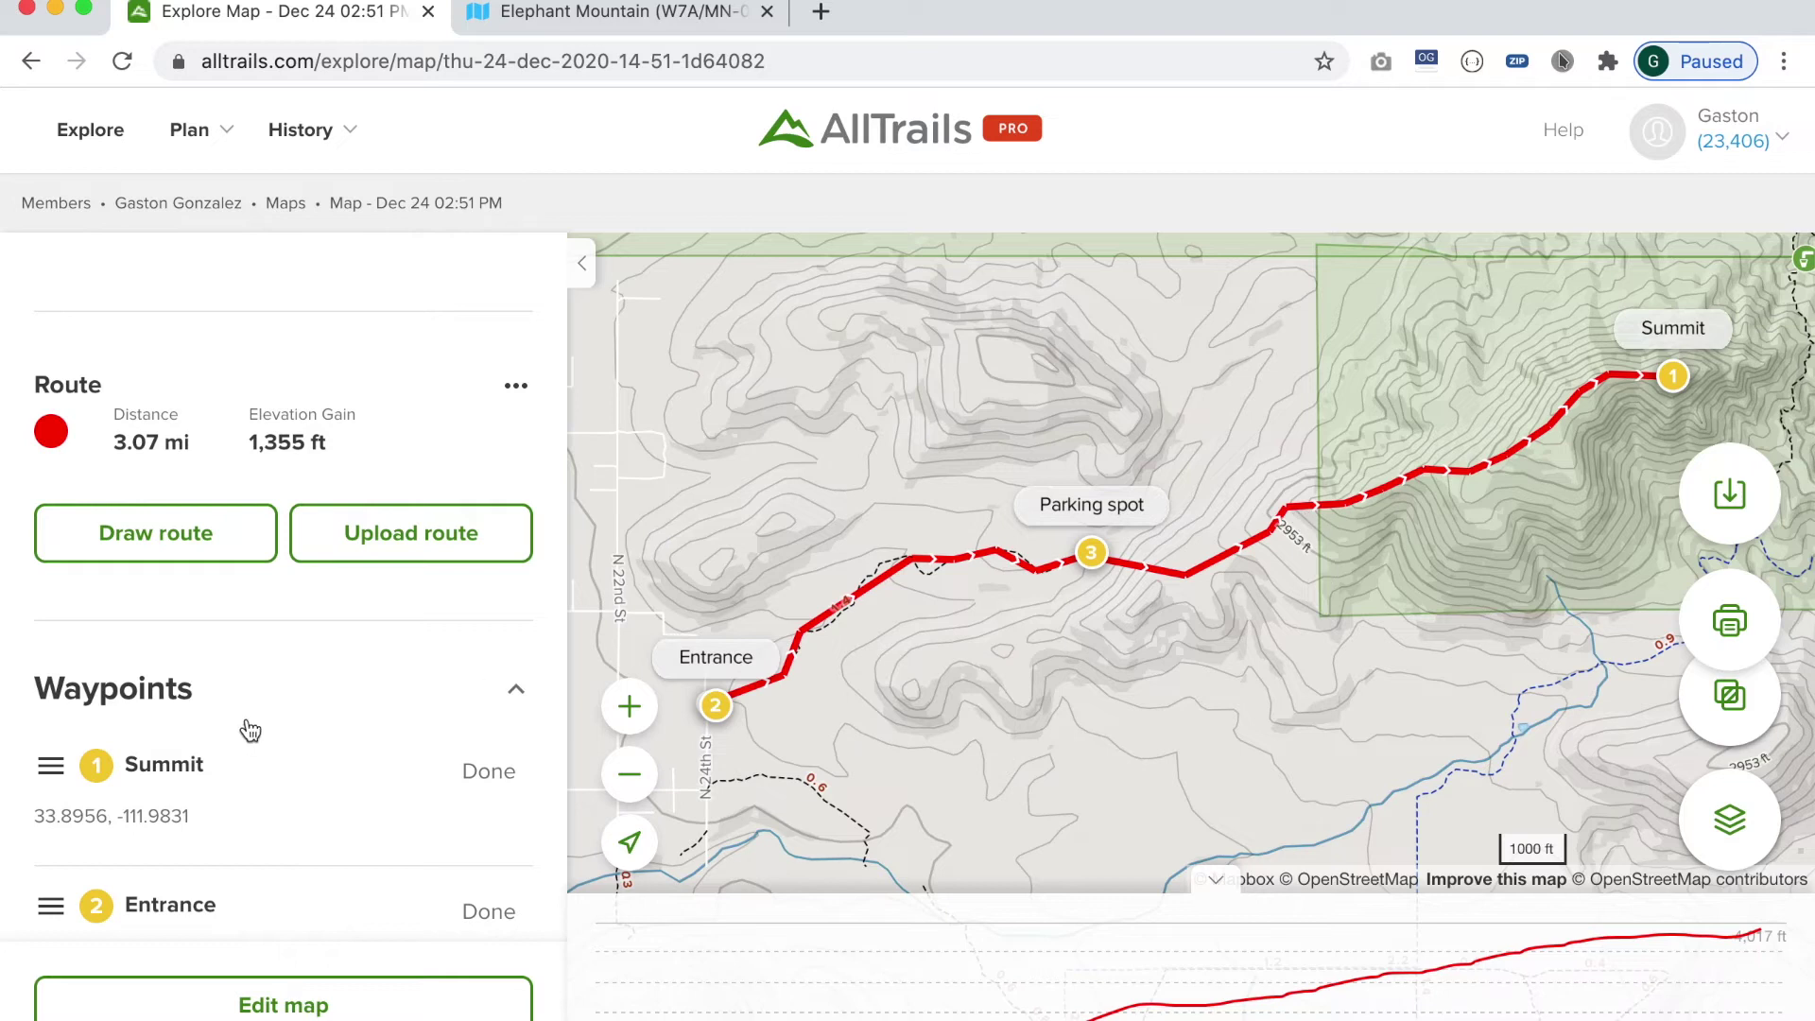
{"action": "scroll", "coordinate": [255, 728], "scroll_direction": "down", "scroll_amount": 4}
{"action": "scroll", "coordinate": [262, 713], "scroll_direction": "down", "scroll_amount": 3}
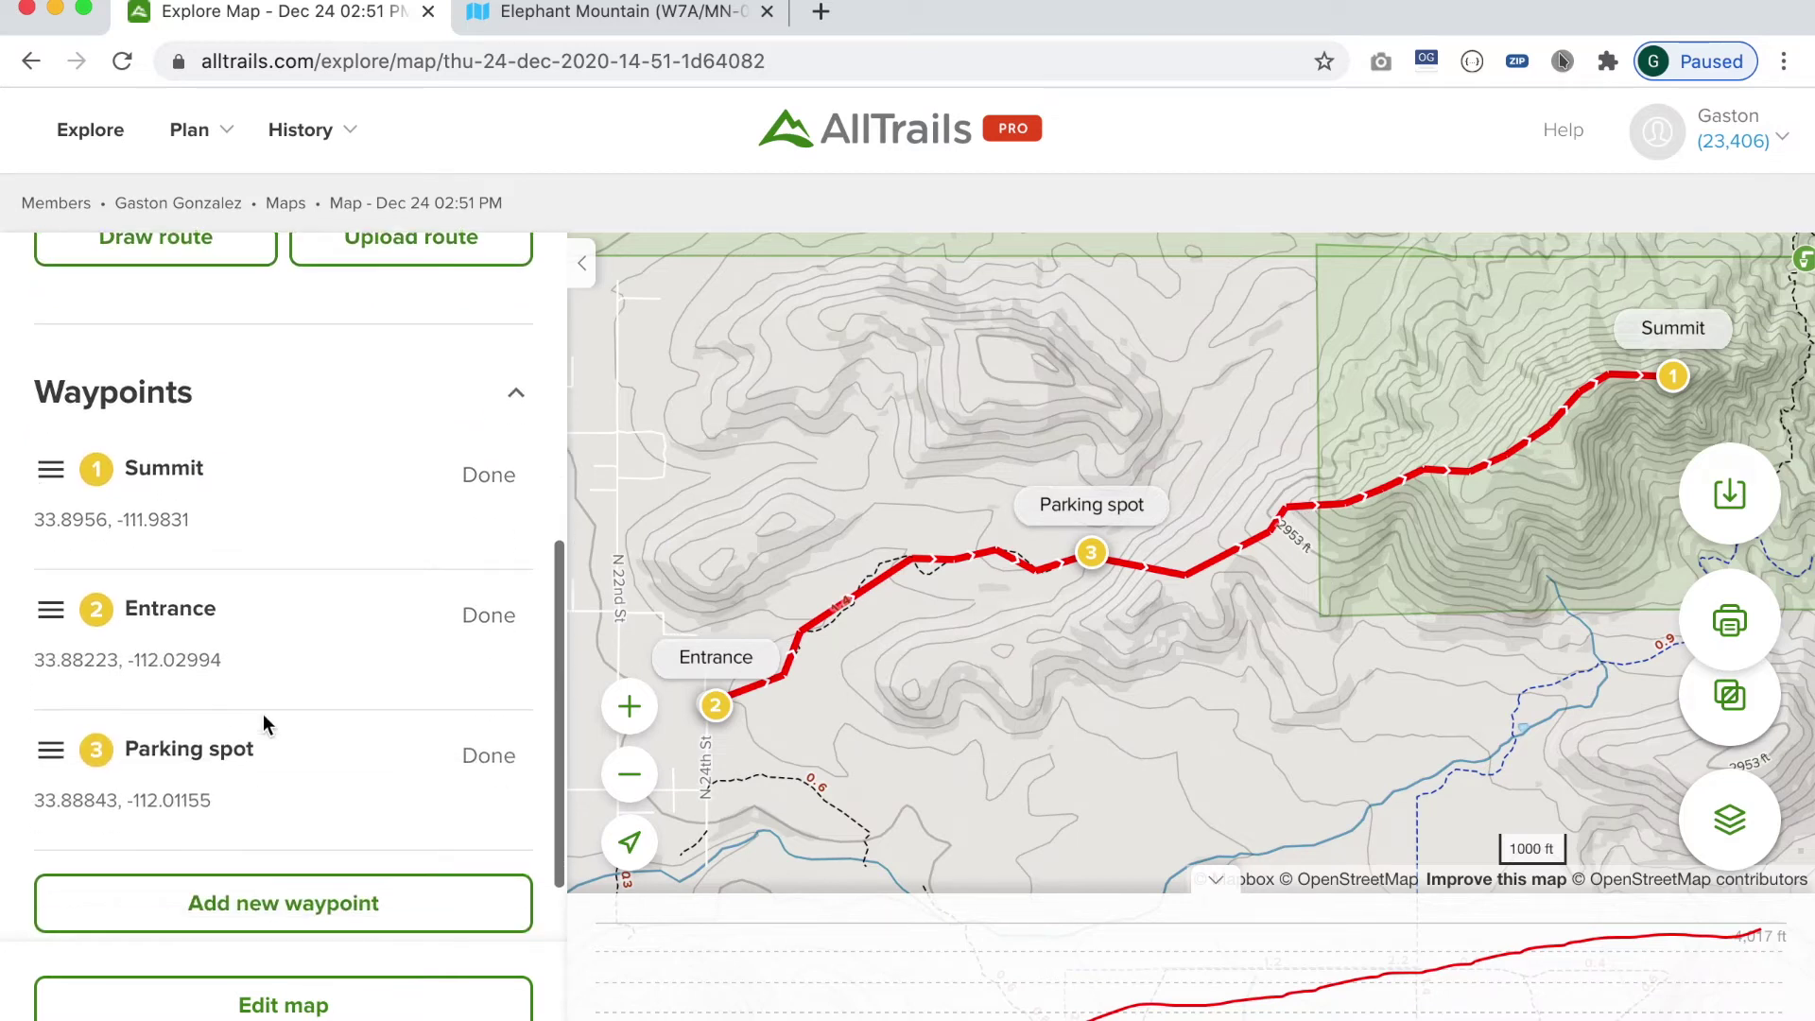
{"action": "scroll", "coordinate": [265, 713], "scroll_direction": "up", "scroll_amount": 9}
{"action": "scroll", "coordinate": [269, 711], "scroll_direction": "down", "scroll_amount": 2}
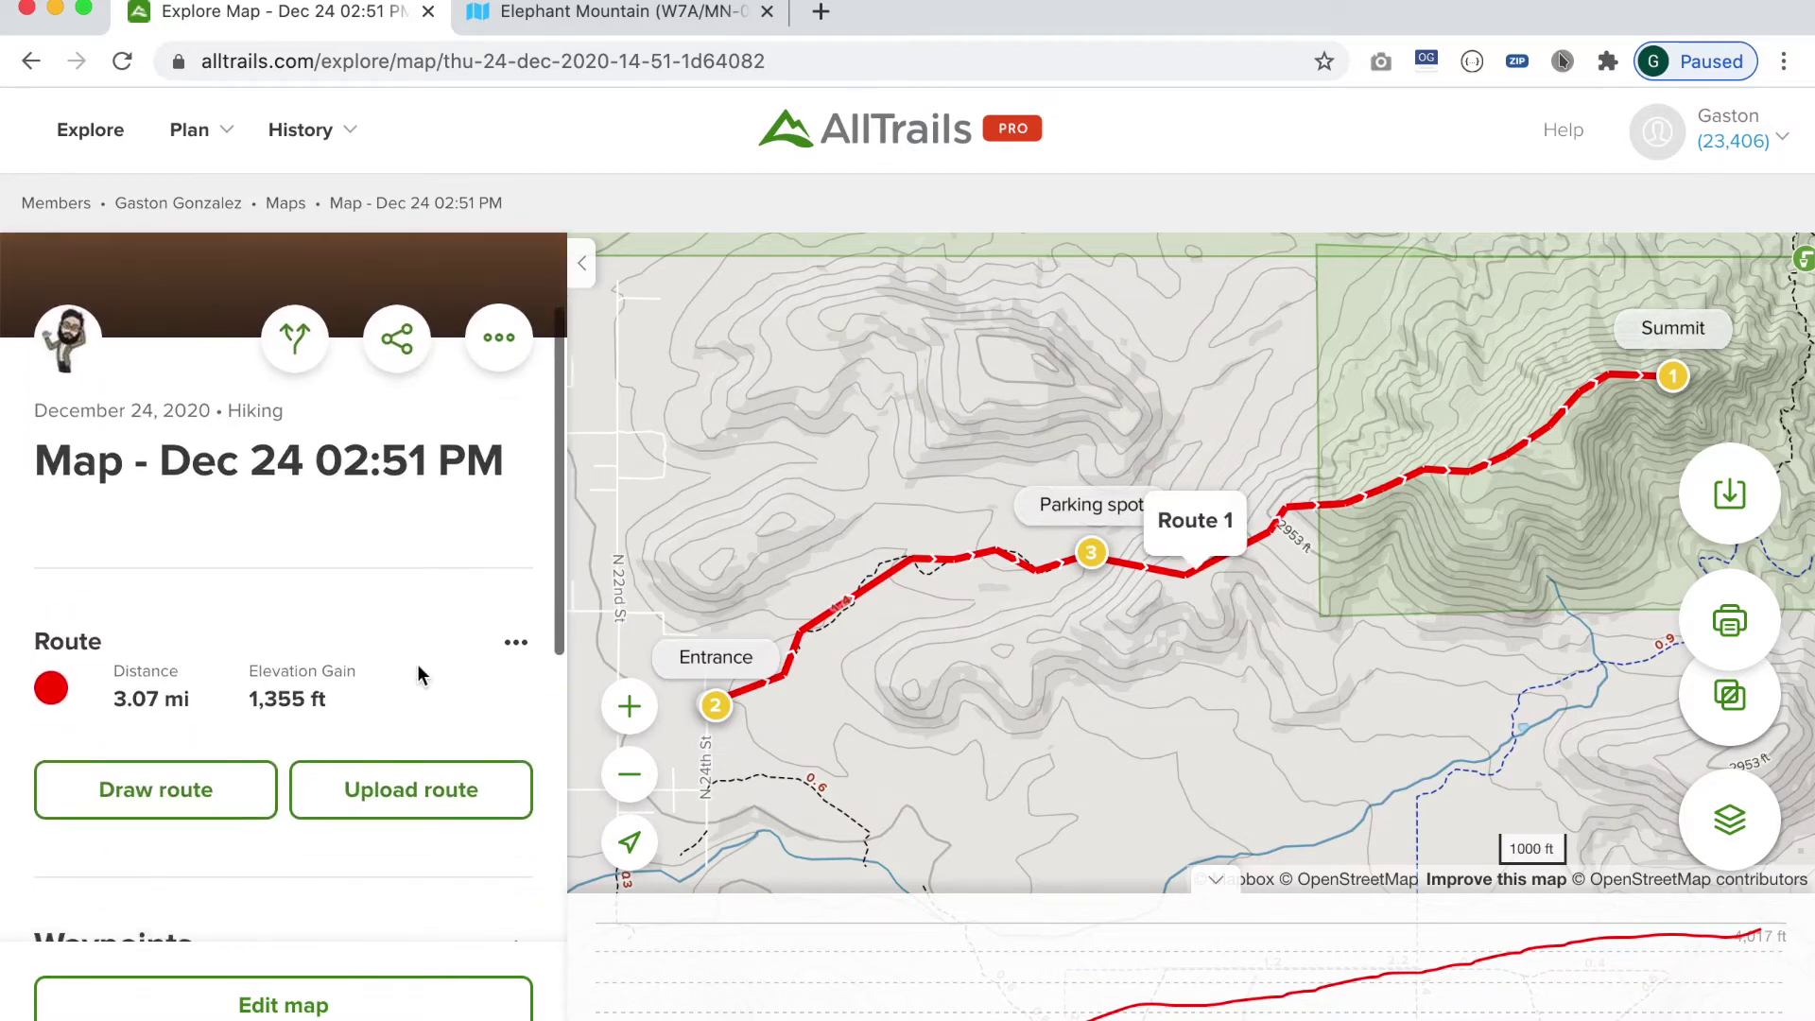
{"action": "scroll", "coordinate": [425, 673], "scroll_direction": "down", "scroll_amount": 1}
{"action": "left_click", "coordinate": [516, 574]}
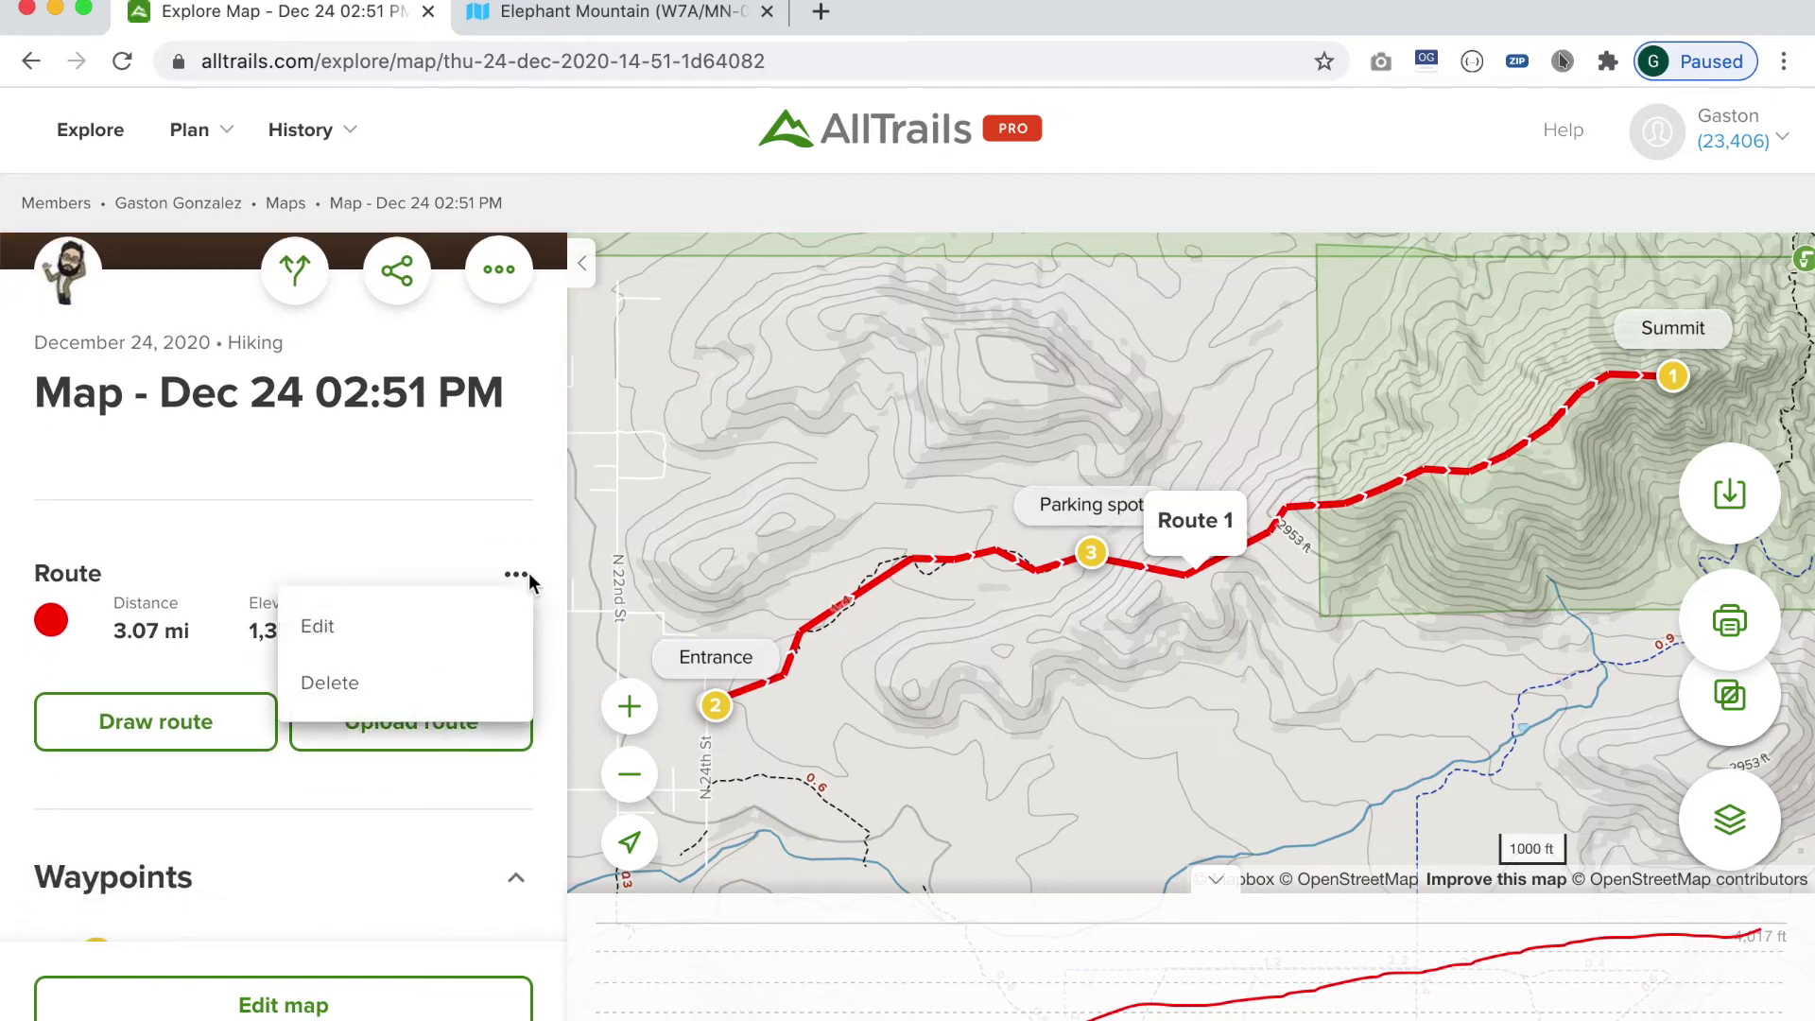
{"action": "left_click", "coordinate": [433, 625]}
Reverse the direction of Route 1 so it starts at Summit and ends at Entrance
{"action": "scroll", "coordinate": [321, 620], "scroll_direction": "down", "scroll_amount": 3}
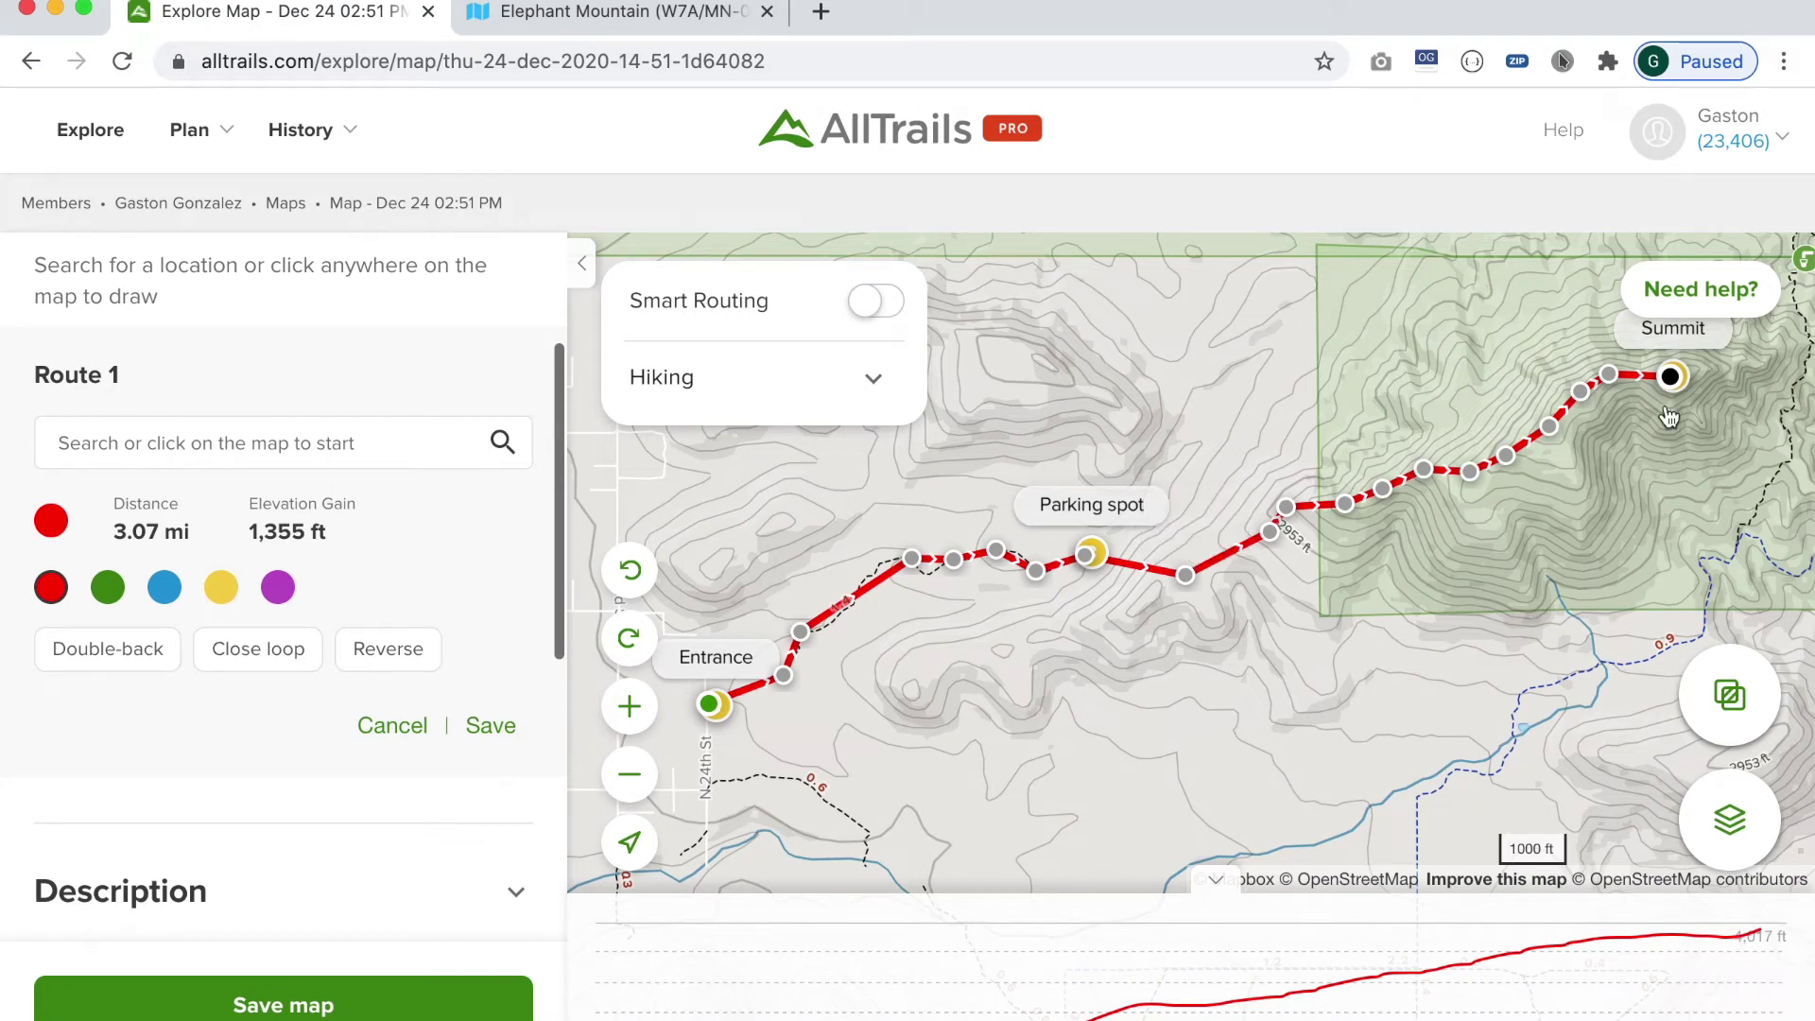
{"action": "scroll", "coordinate": [395, 611], "scroll_direction": "down", "scroll_amount": 1}
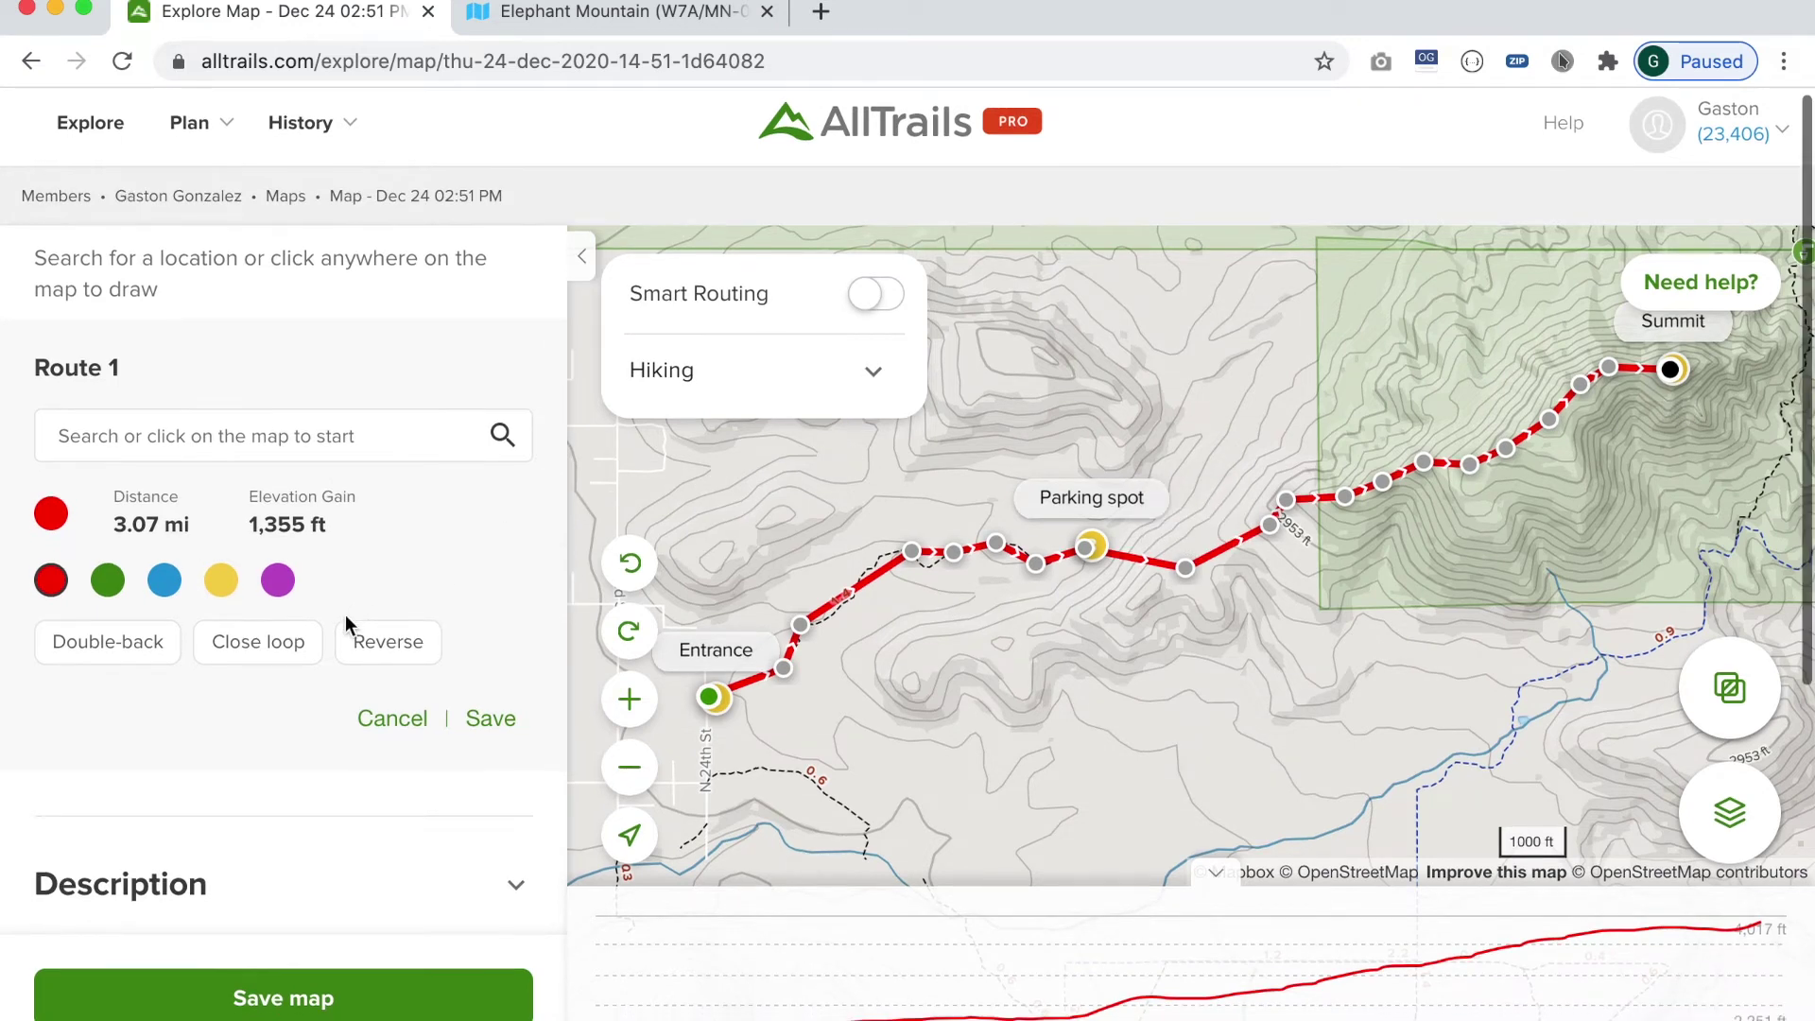
{"action": "left_click", "coordinate": [381, 652]}
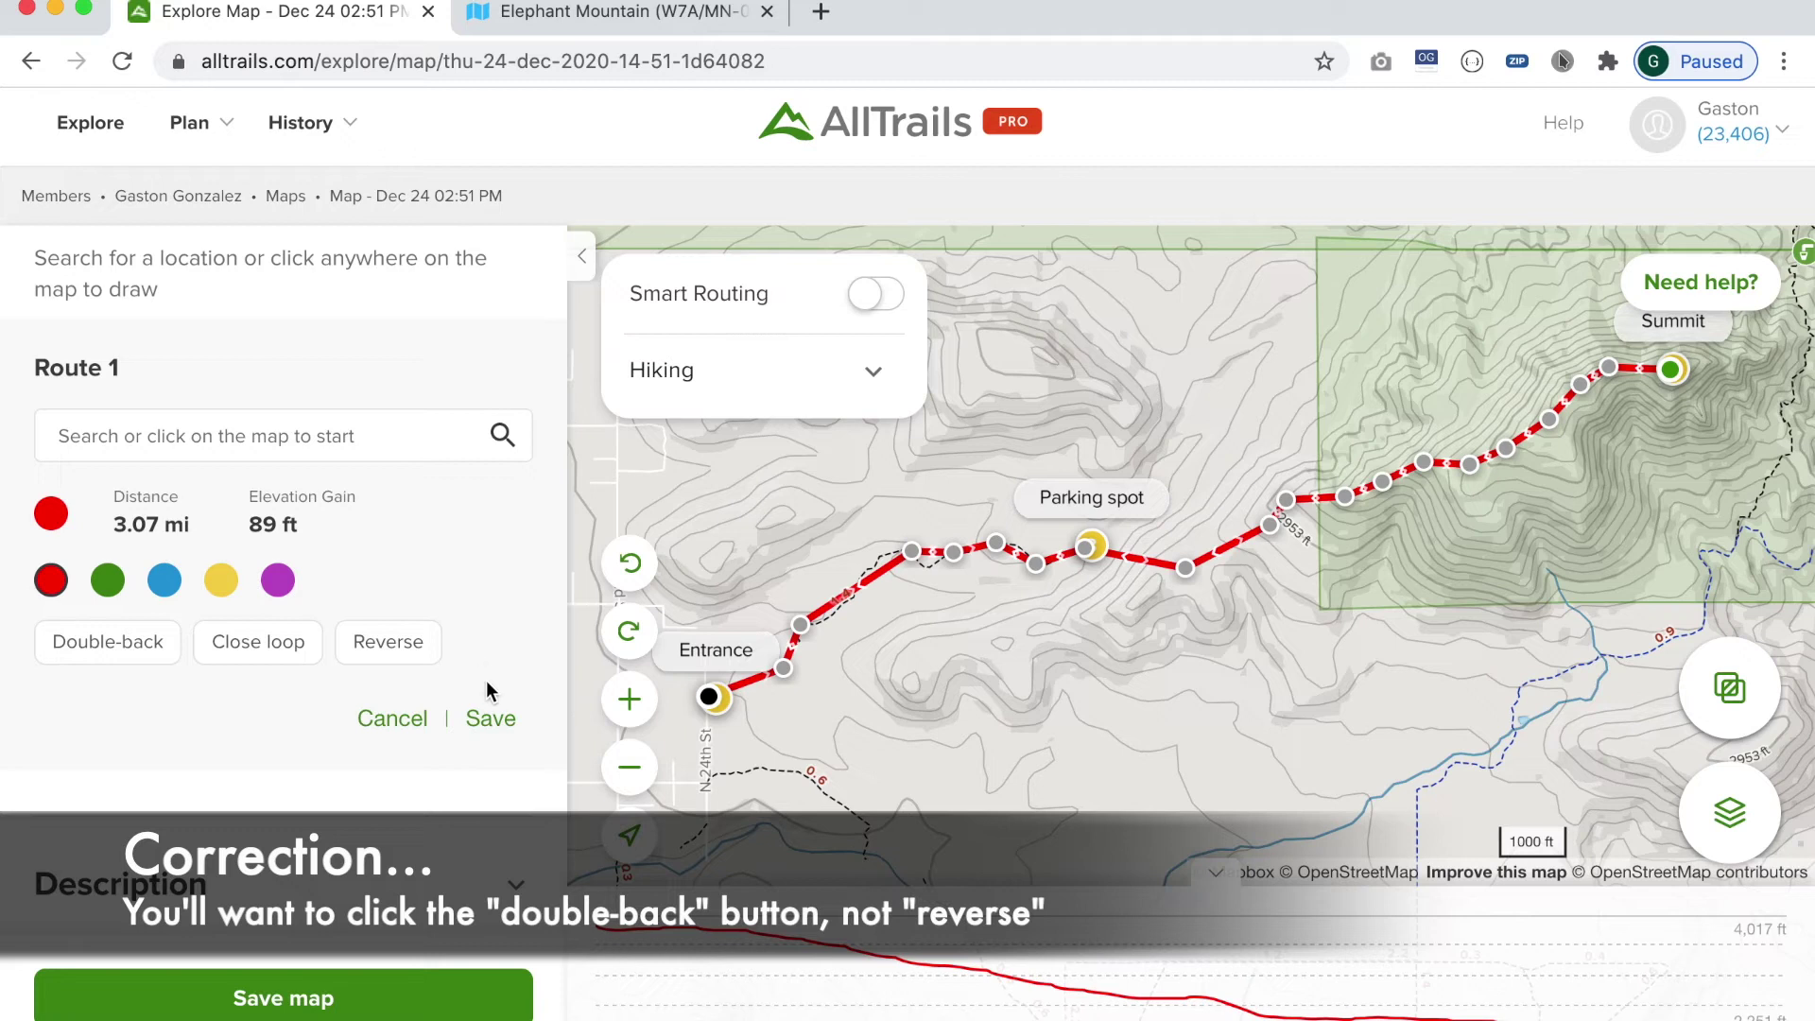
Save the reversed Route 1, look through the map's details, and reopen the route for editing
{"action": "left_click", "coordinate": [488, 720]}
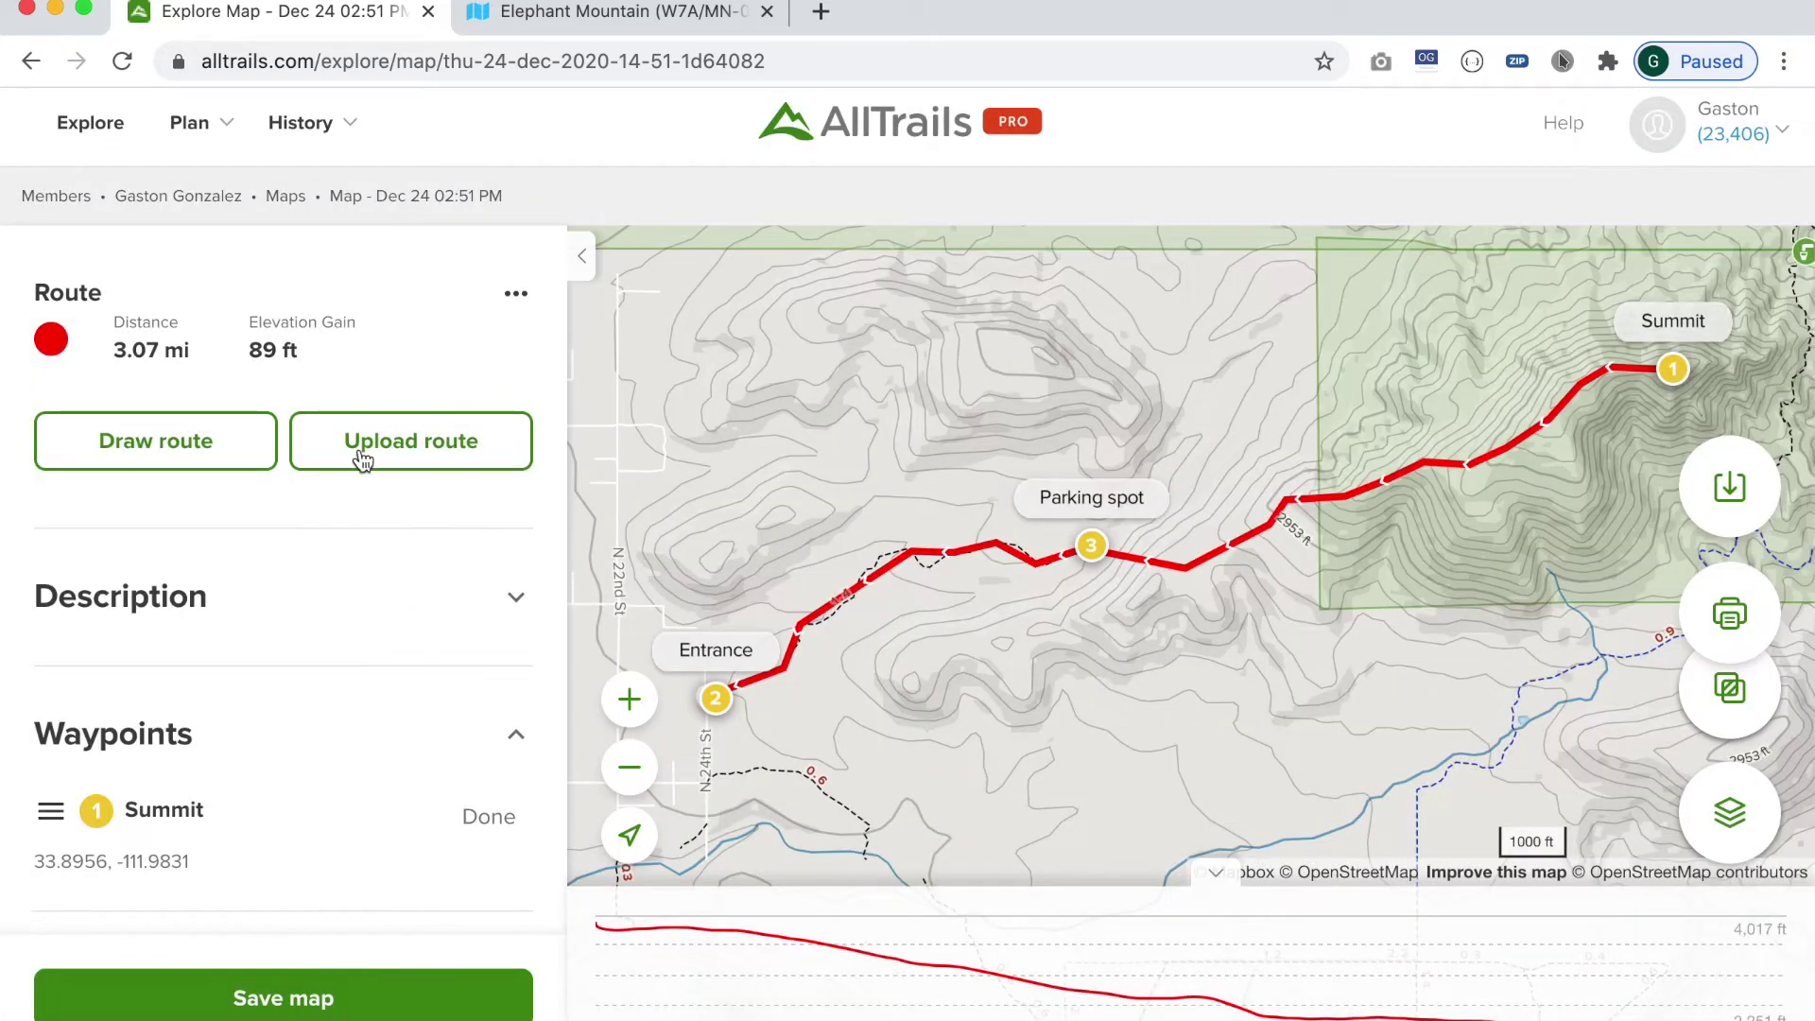
{"action": "scroll", "coordinate": [378, 474], "scroll_direction": "up", "scroll_amount": 3}
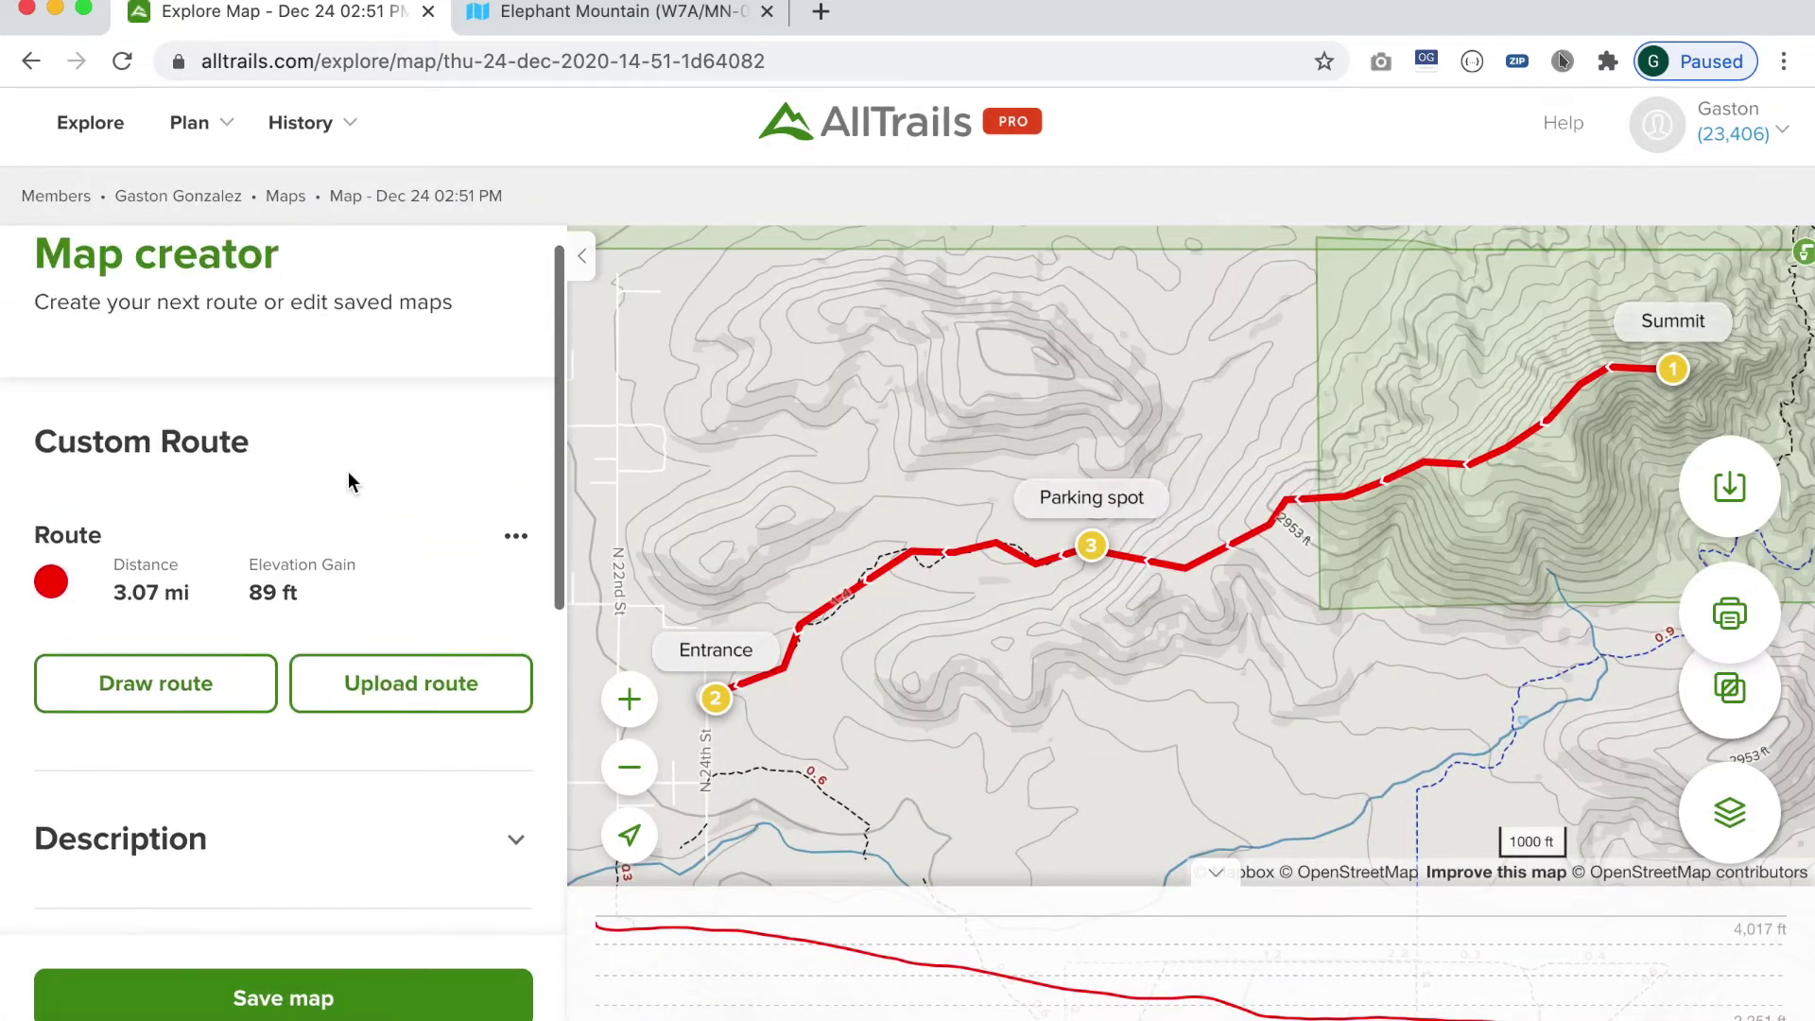
{"action": "scroll", "coordinate": [349, 480], "scroll_direction": "down", "scroll_amount": 3}
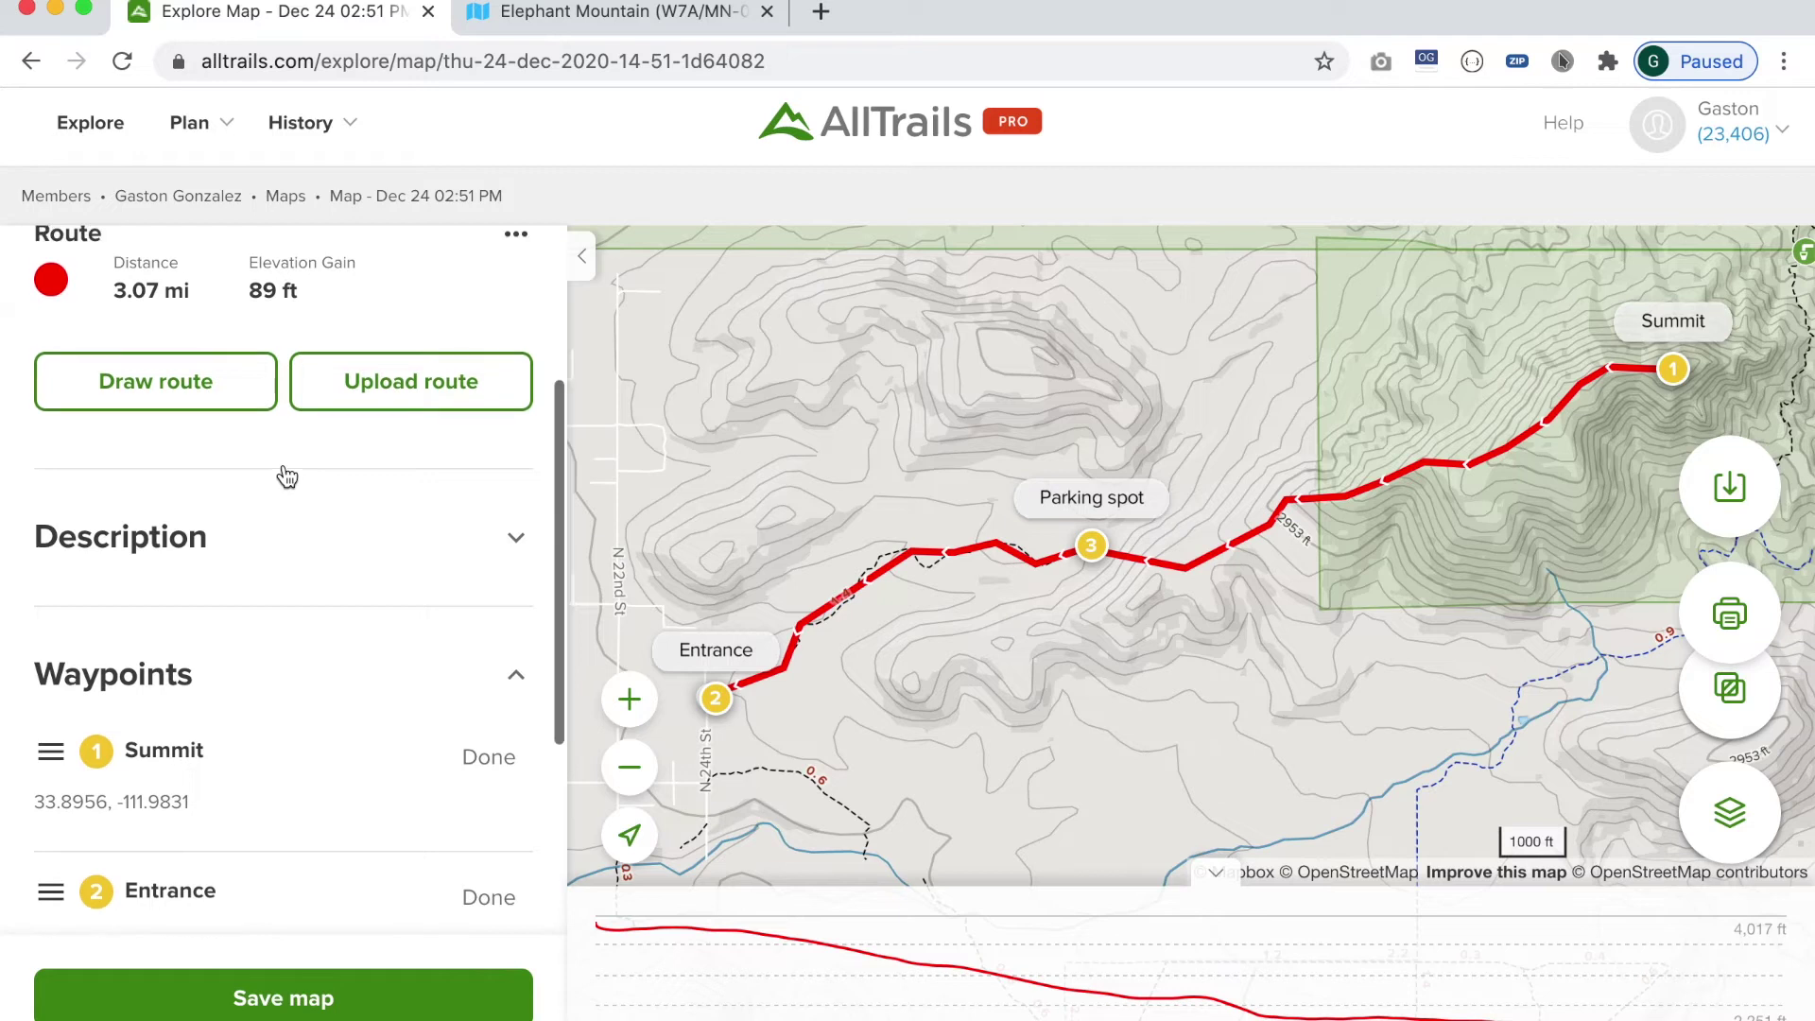
{"action": "scroll", "coordinate": [288, 477], "scroll_direction": "up", "scroll_amount": 3}
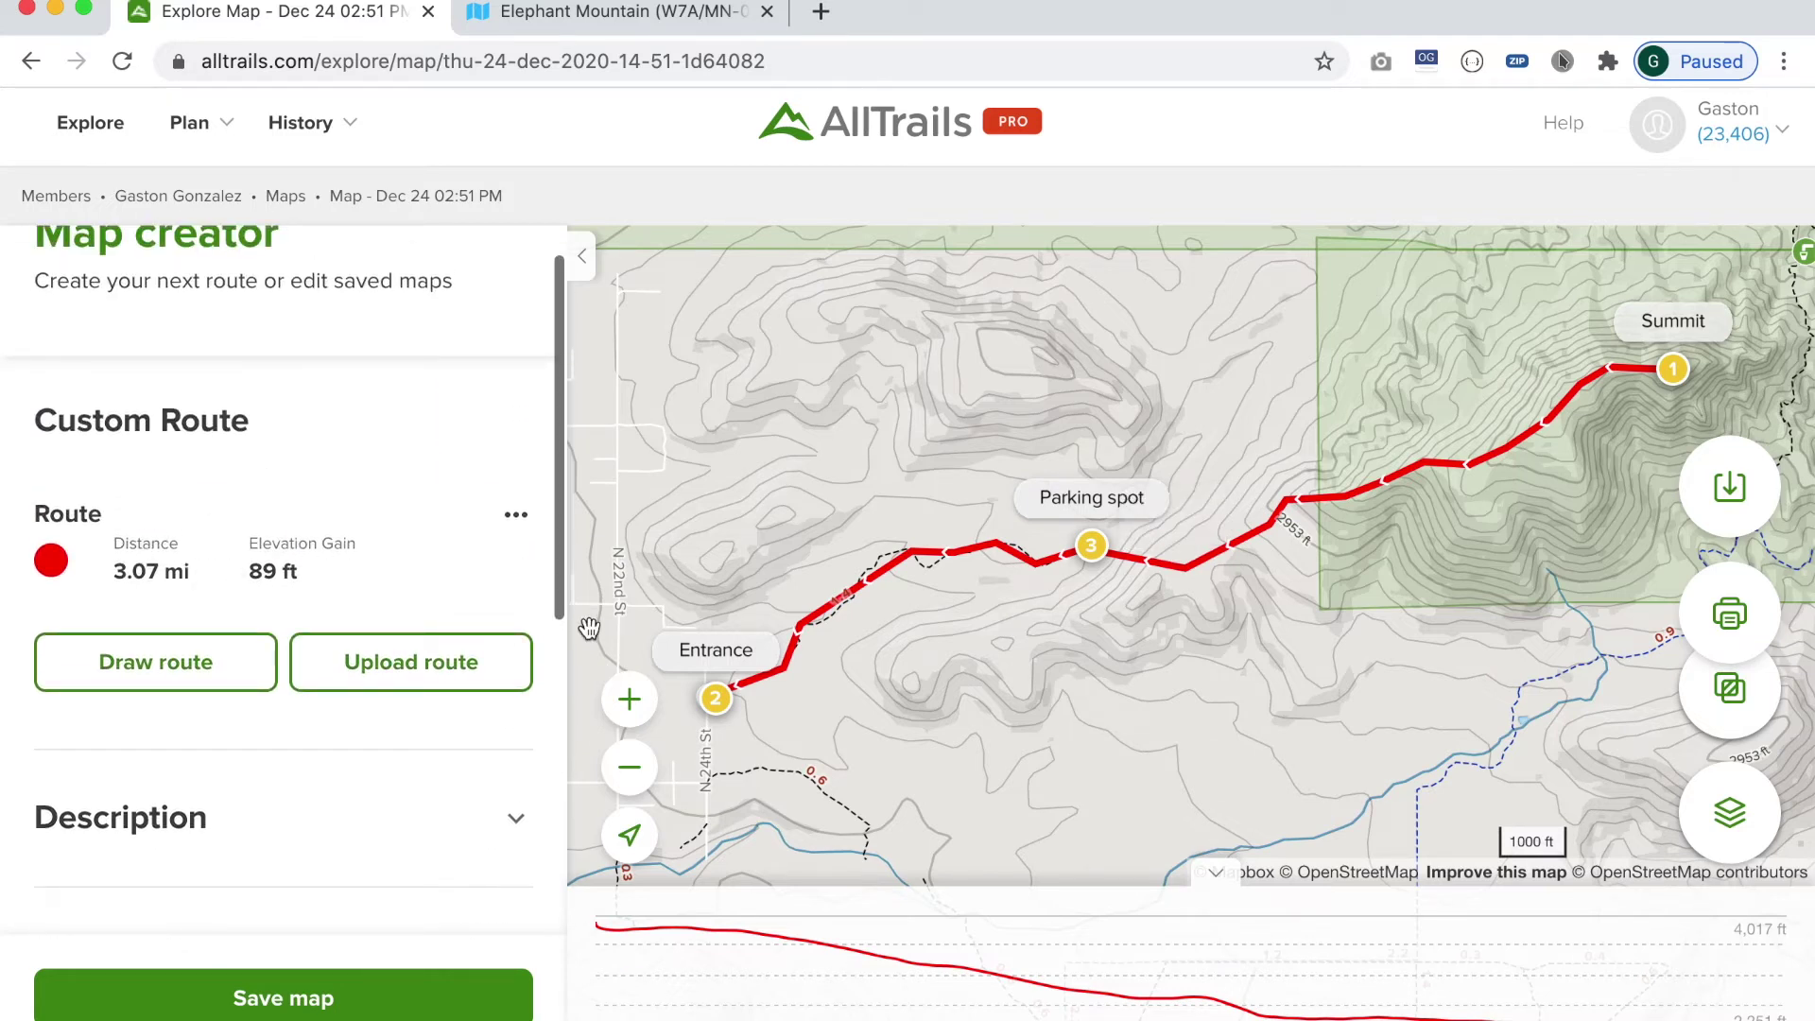
{"action": "scroll", "coordinate": [405, 601], "scroll_direction": "down", "scroll_amount": 3}
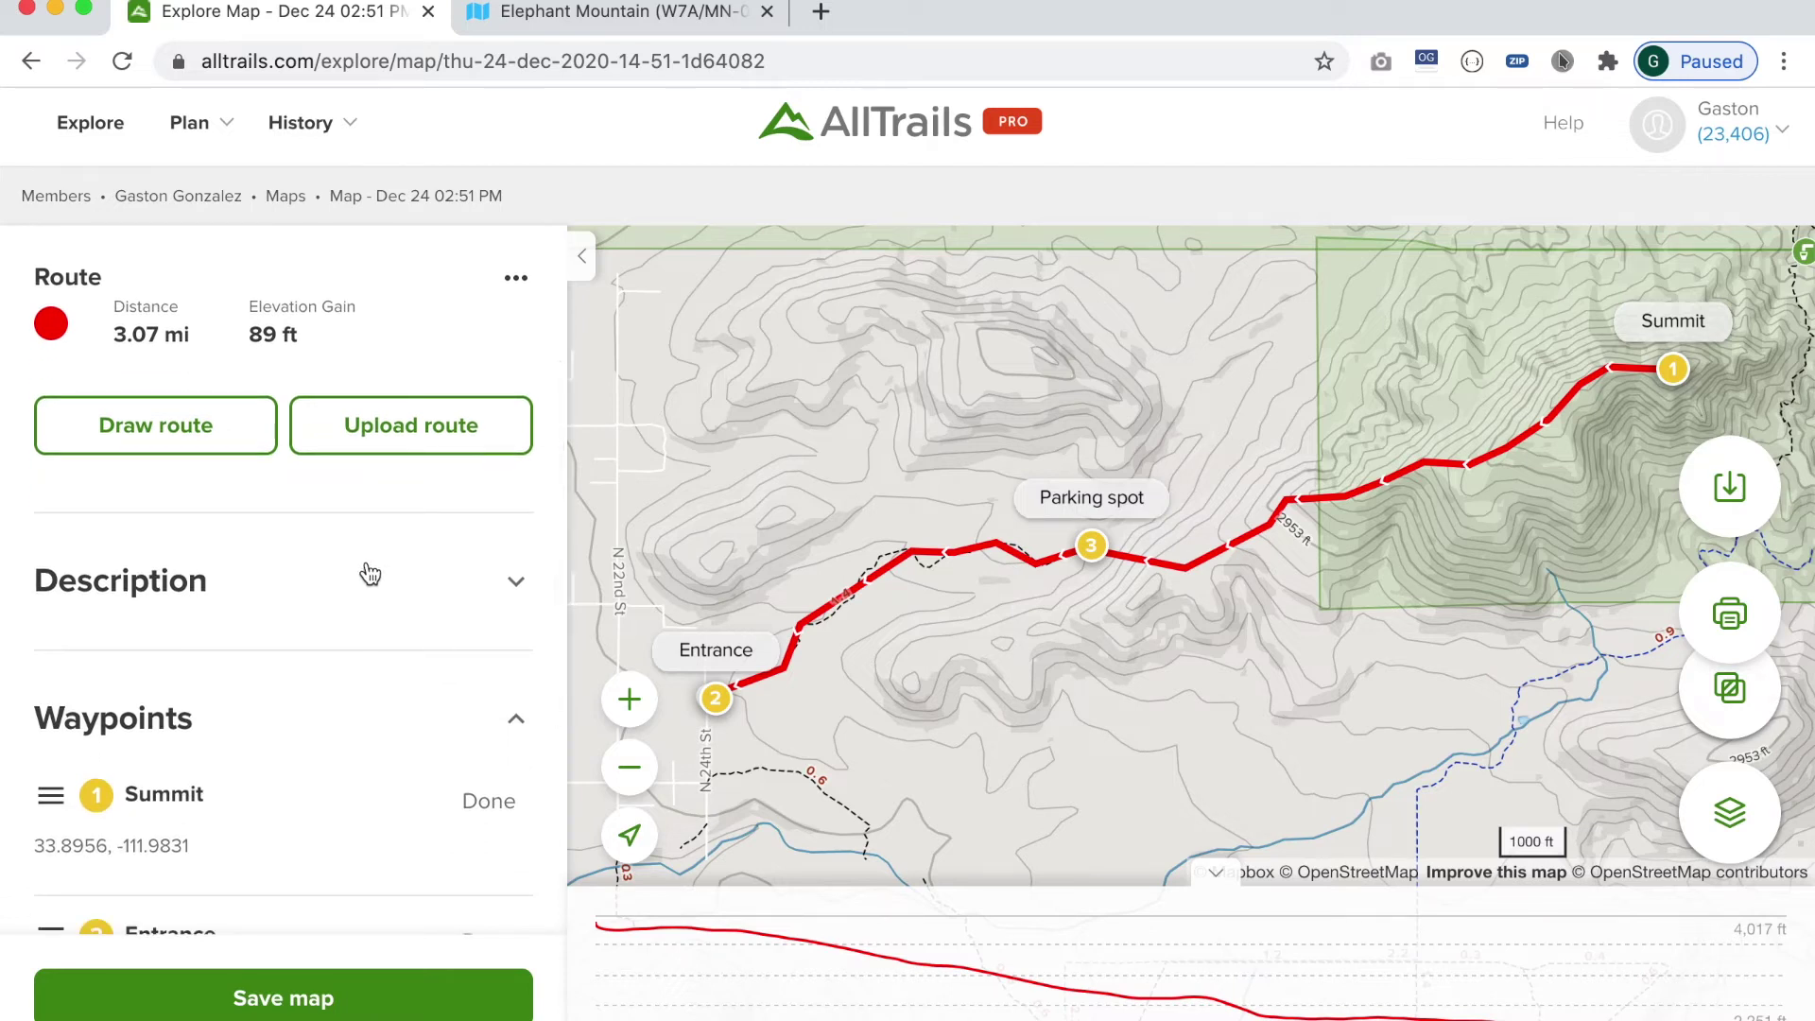
{"action": "scroll", "coordinate": [370, 574], "scroll_direction": "up", "scroll_amount": 4}
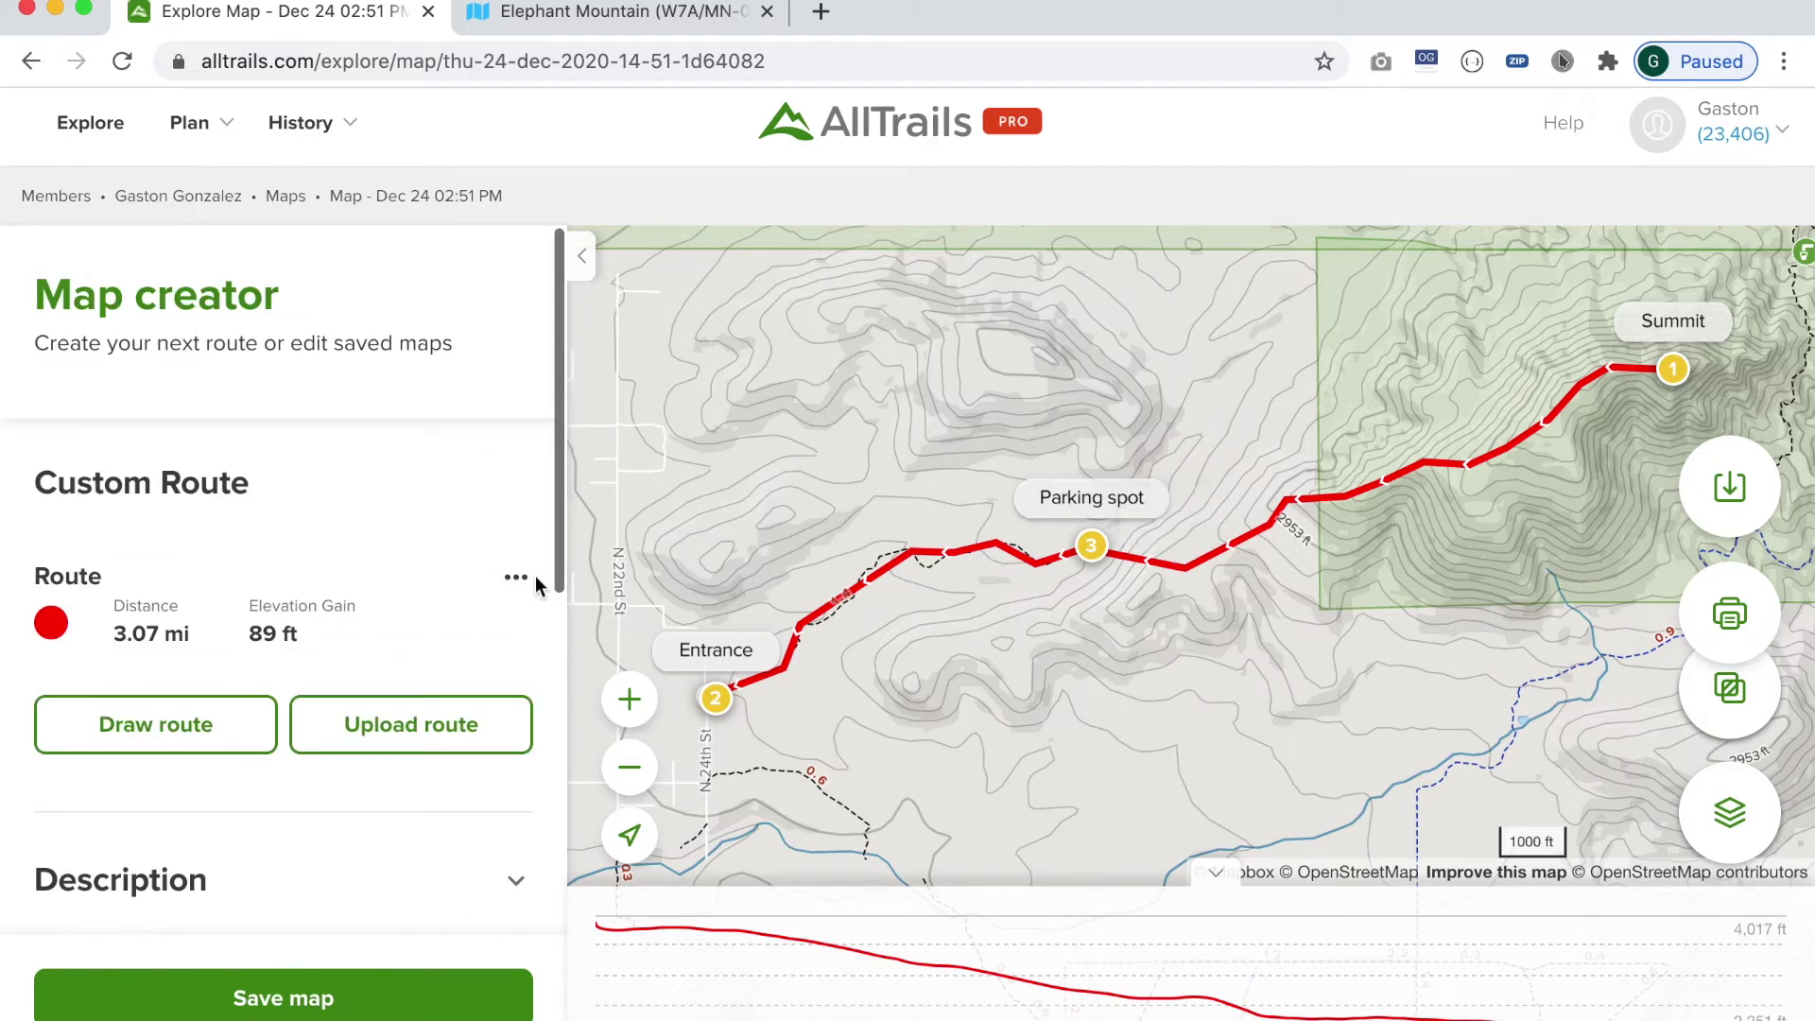
{"action": "left_click", "coordinate": [521, 574]}
{"action": "left_click", "coordinate": [378, 619]}
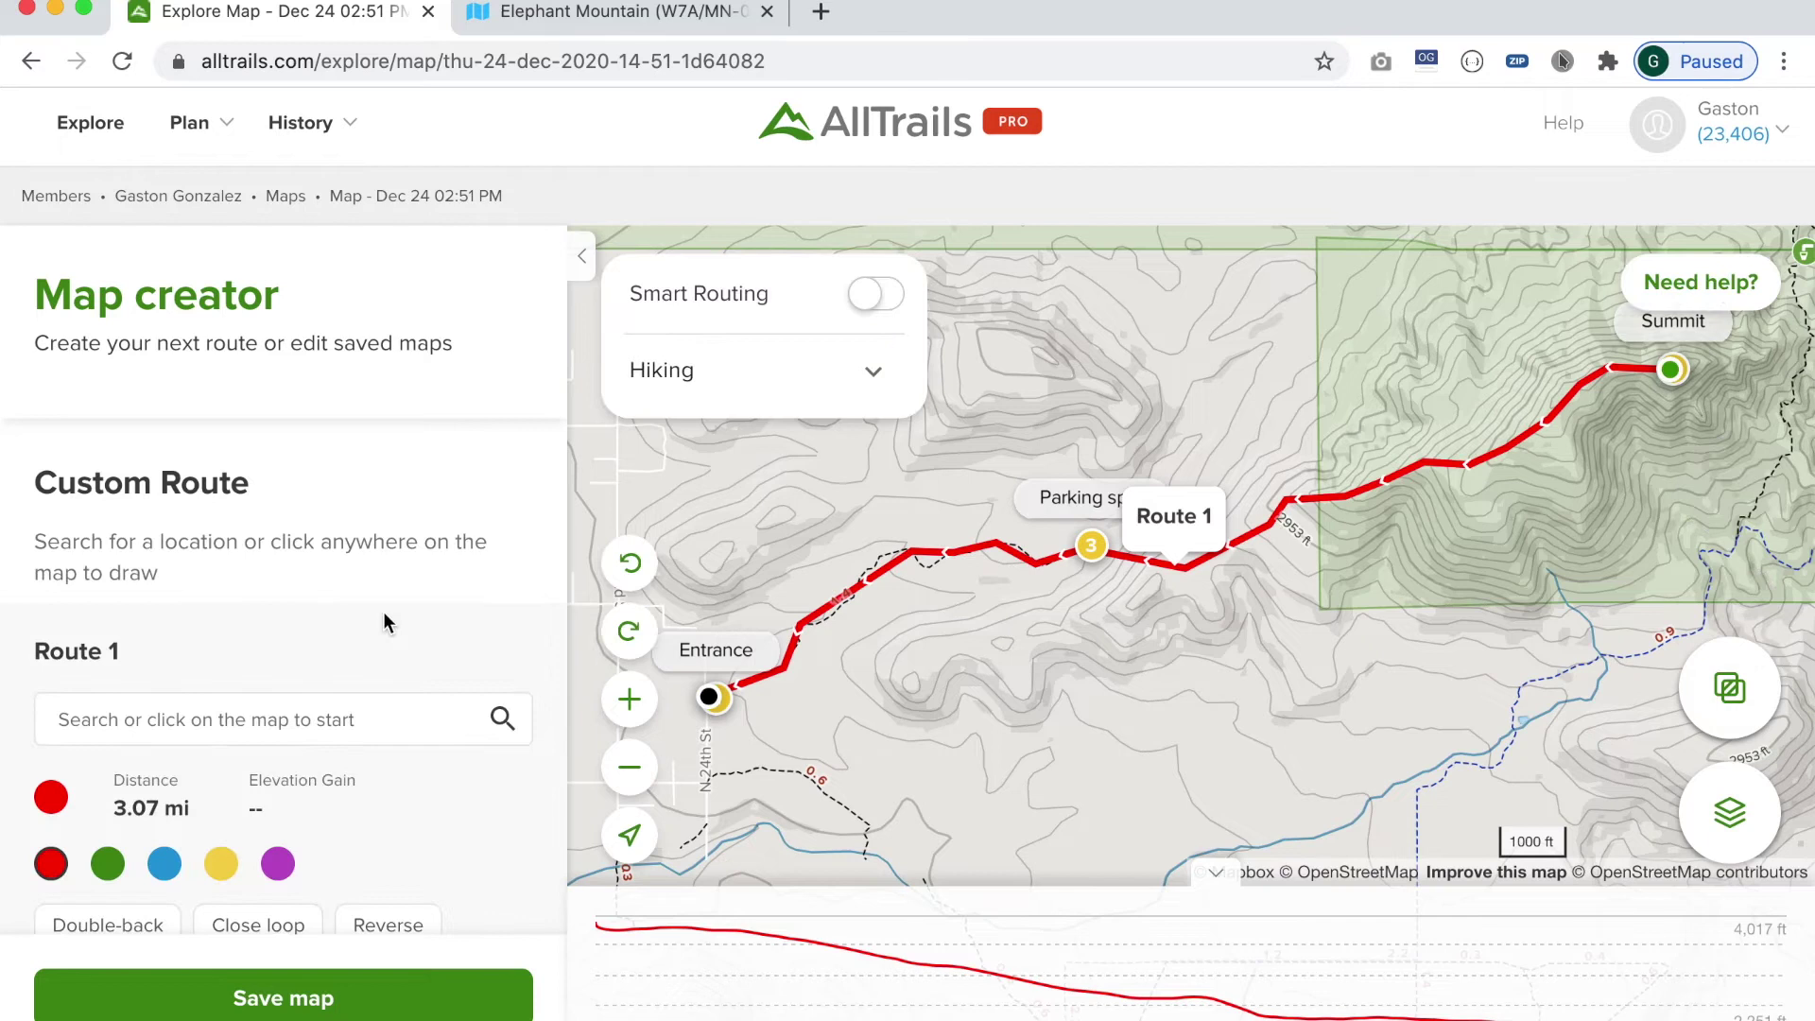
Expand the map's description details and copy the summit reference W7A/MN-041 from the Elephant Mountain page on SOTLAS
{"action": "scroll", "coordinate": [369, 611], "scroll_direction": "down", "scroll_amount": 7}
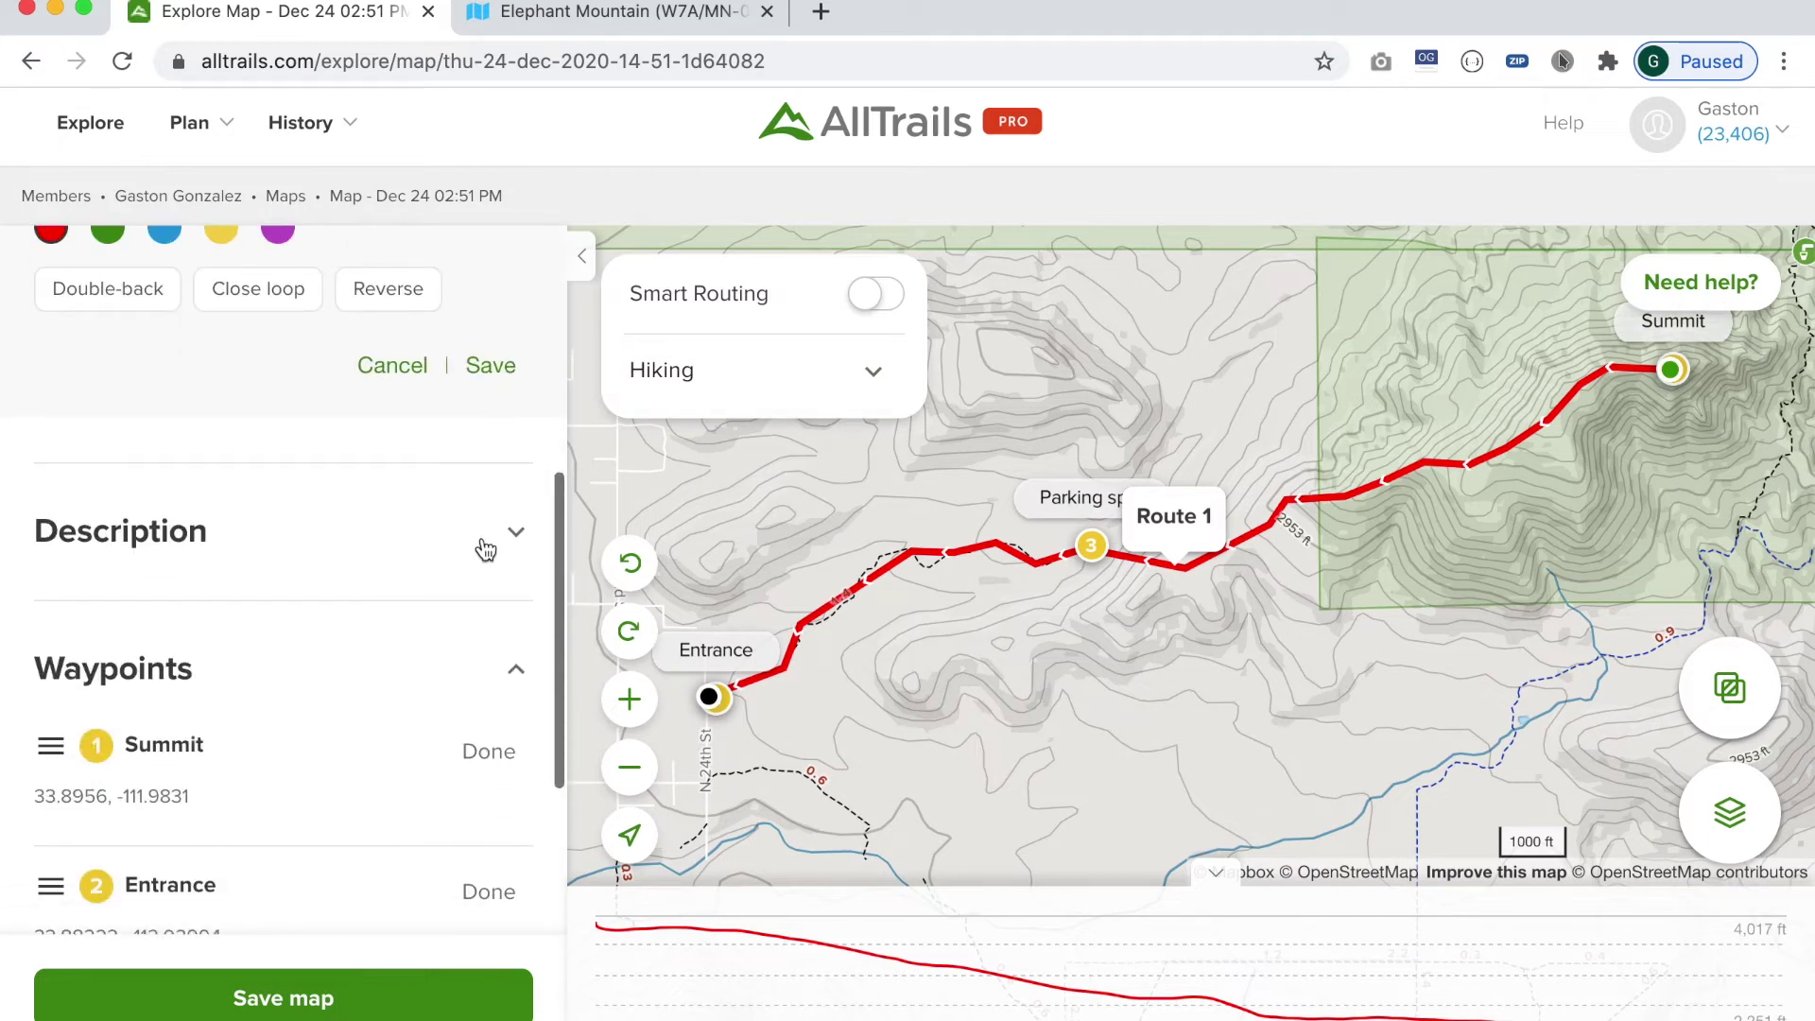
{"action": "left_click", "coordinate": [511, 535]}
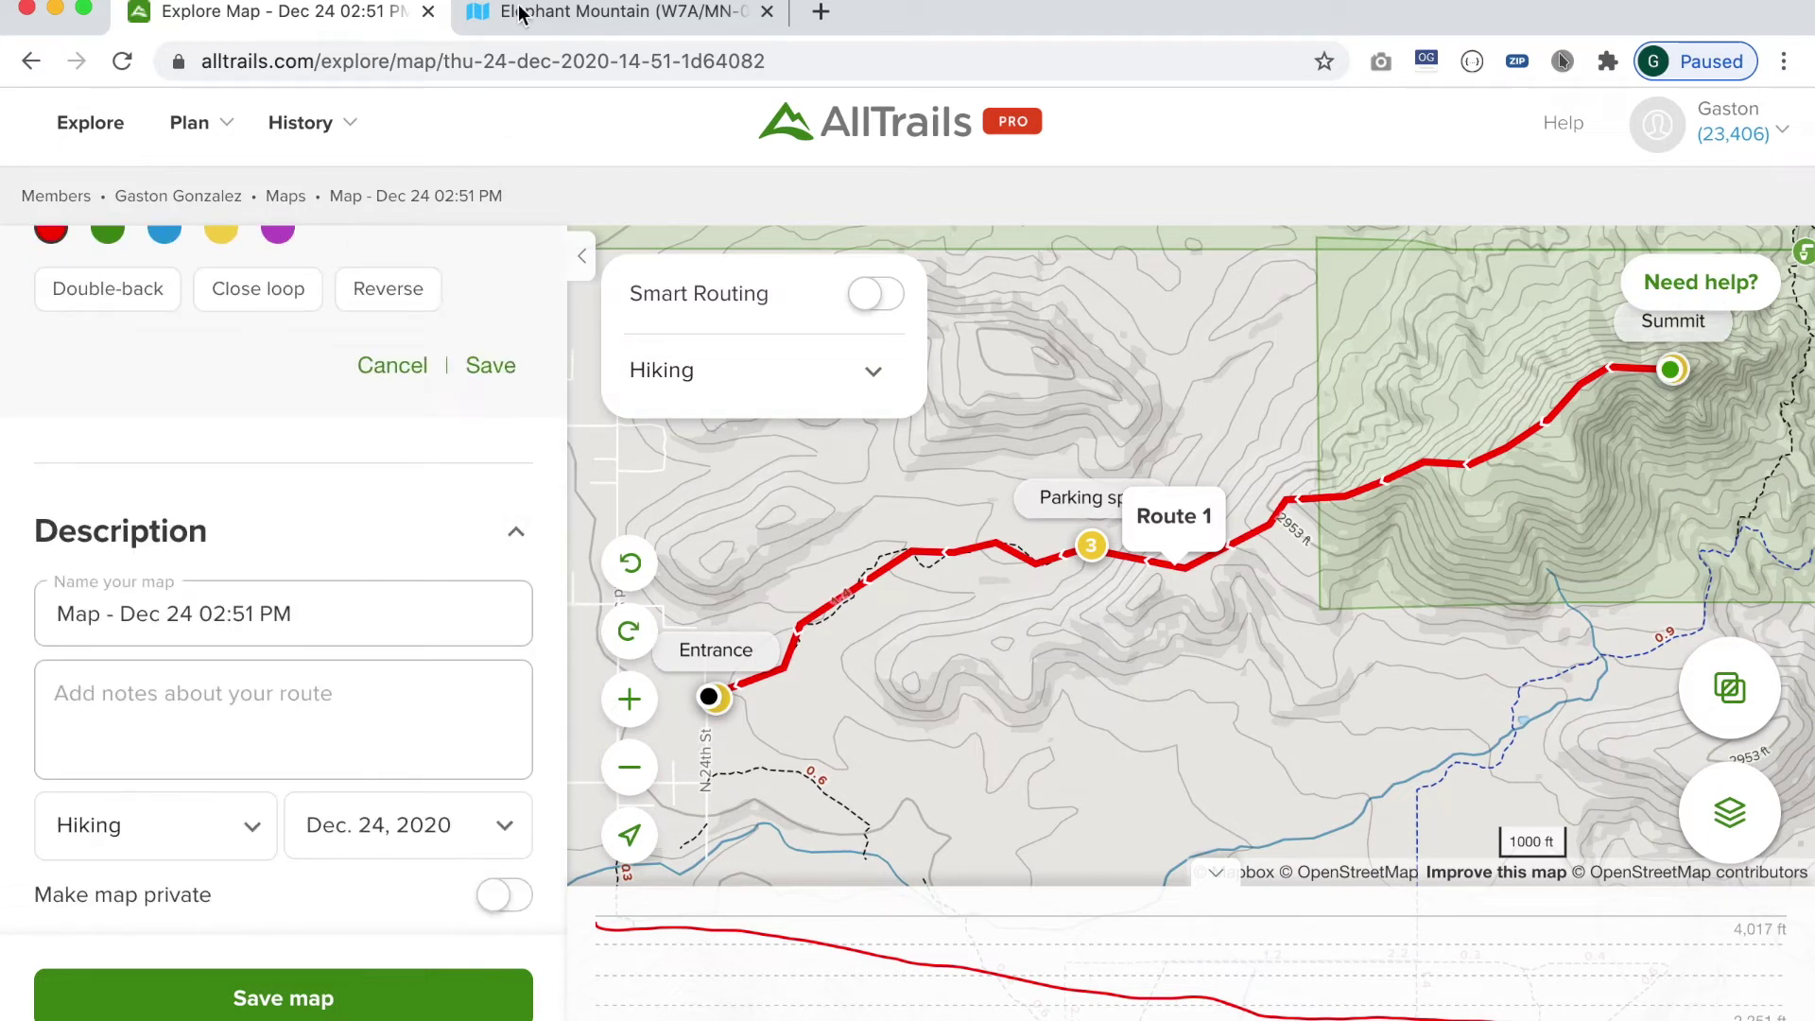
{"action": "left_click", "coordinate": [519, 13]}
{"action": "left_click_drag", "start_coordinate": [271, 295], "coordinate": [72, 292]}
{"action": "right_click", "coordinate": [113, 283]}
{"action": "left_click", "coordinate": [135, 351]}
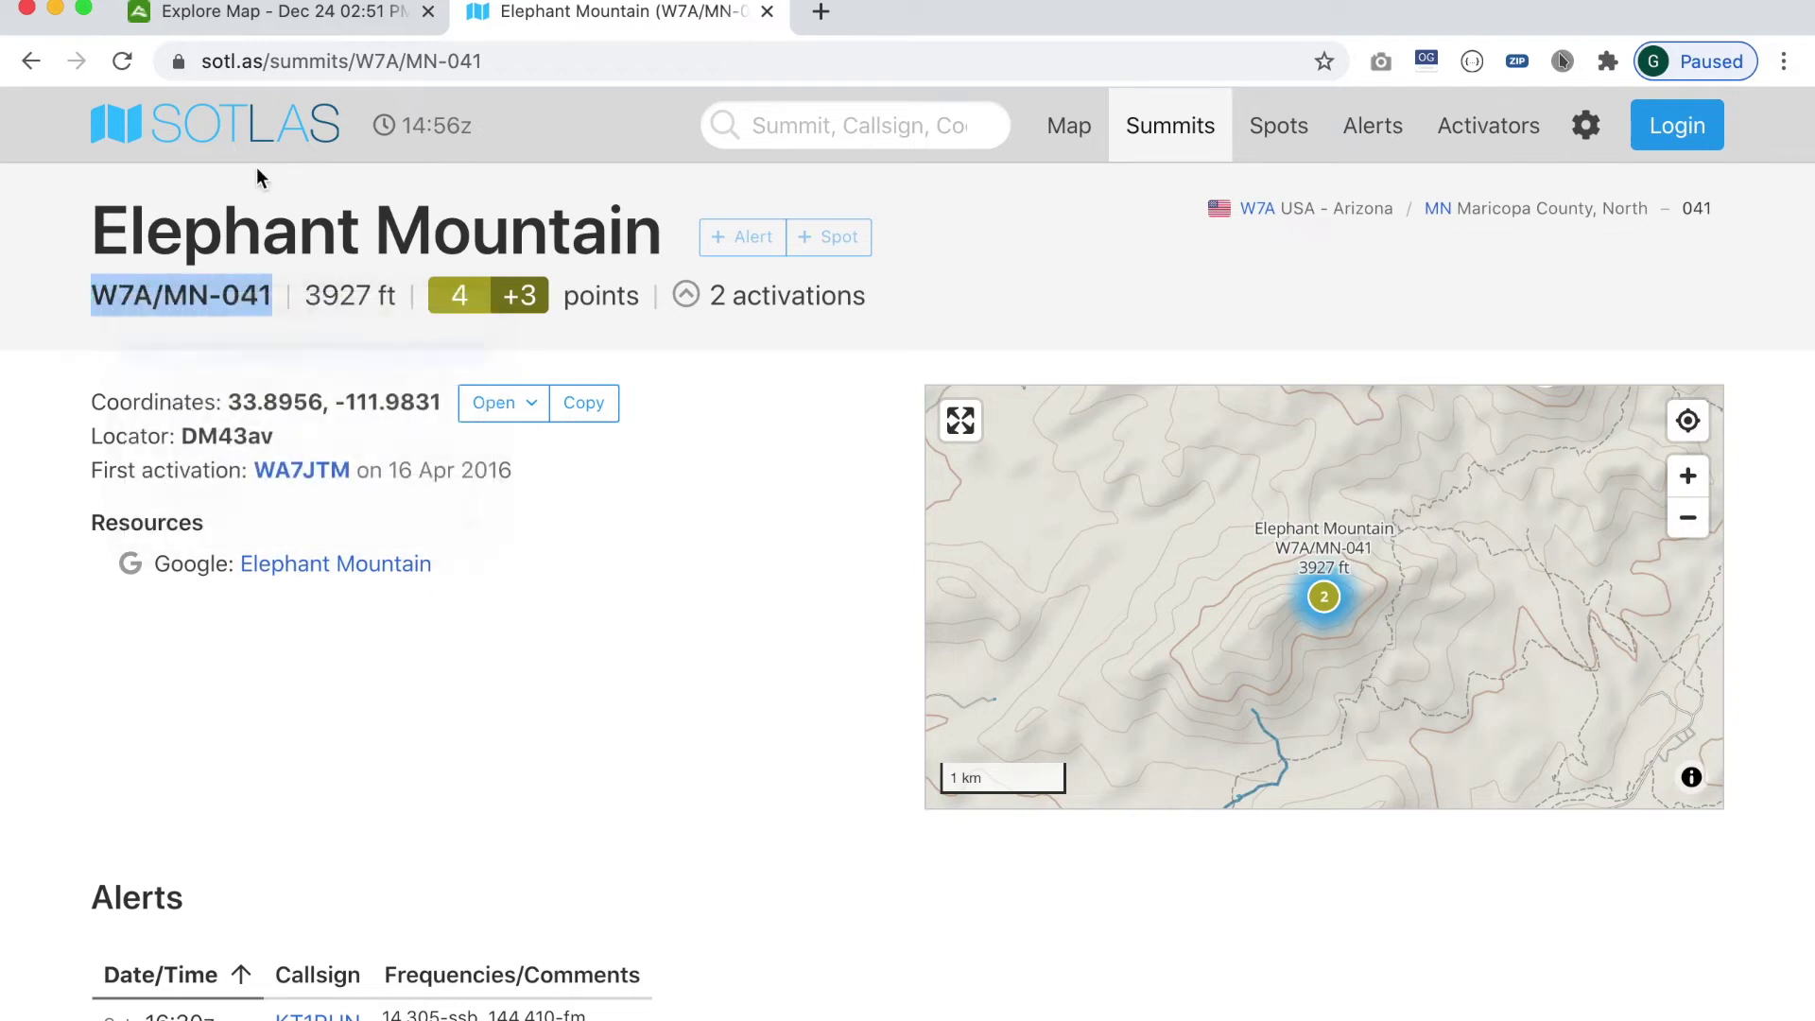
Return to AllTrails, replace the map's name with W7A/MN-041, and save the change
{"action": "left_click", "coordinate": [274, 11]}
{"action": "left_click", "coordinate": [140, 616]}
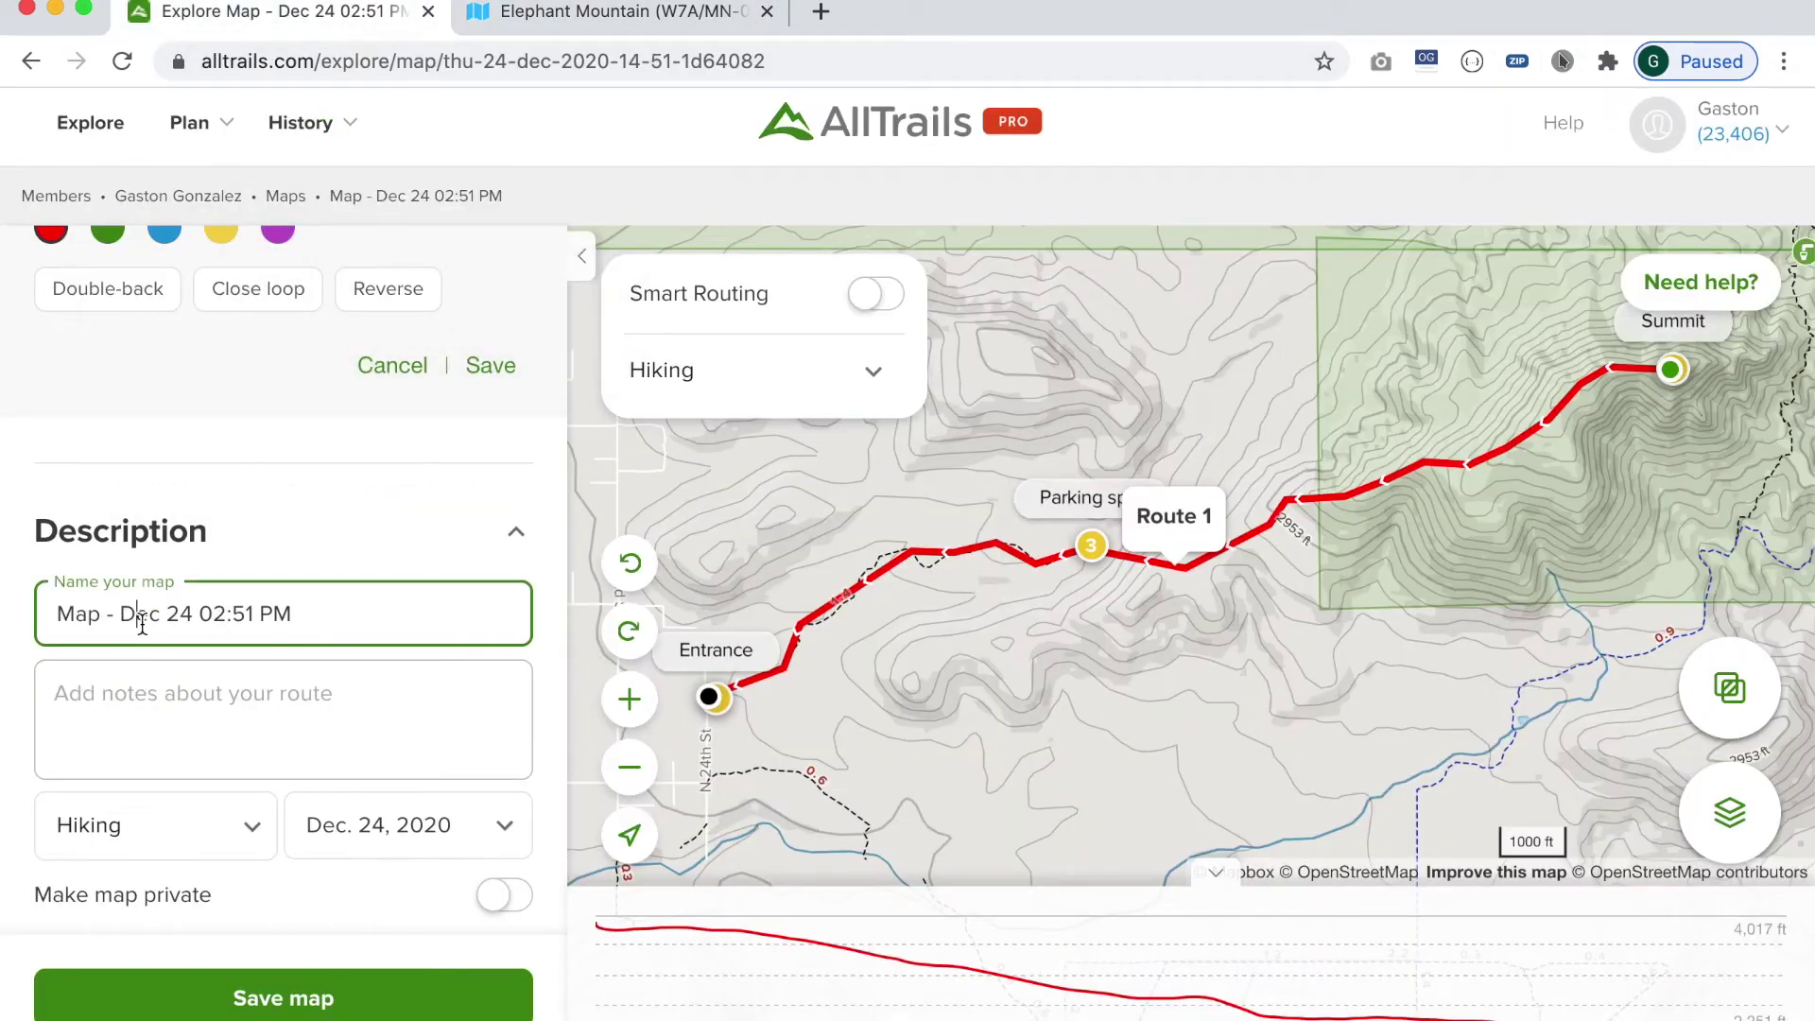
{"action": "key", "text": "super+a"}
{"action": "right_click", "coordinate": [142, 622]}
{"action": "left_click", "coordinate": [179, 736]}
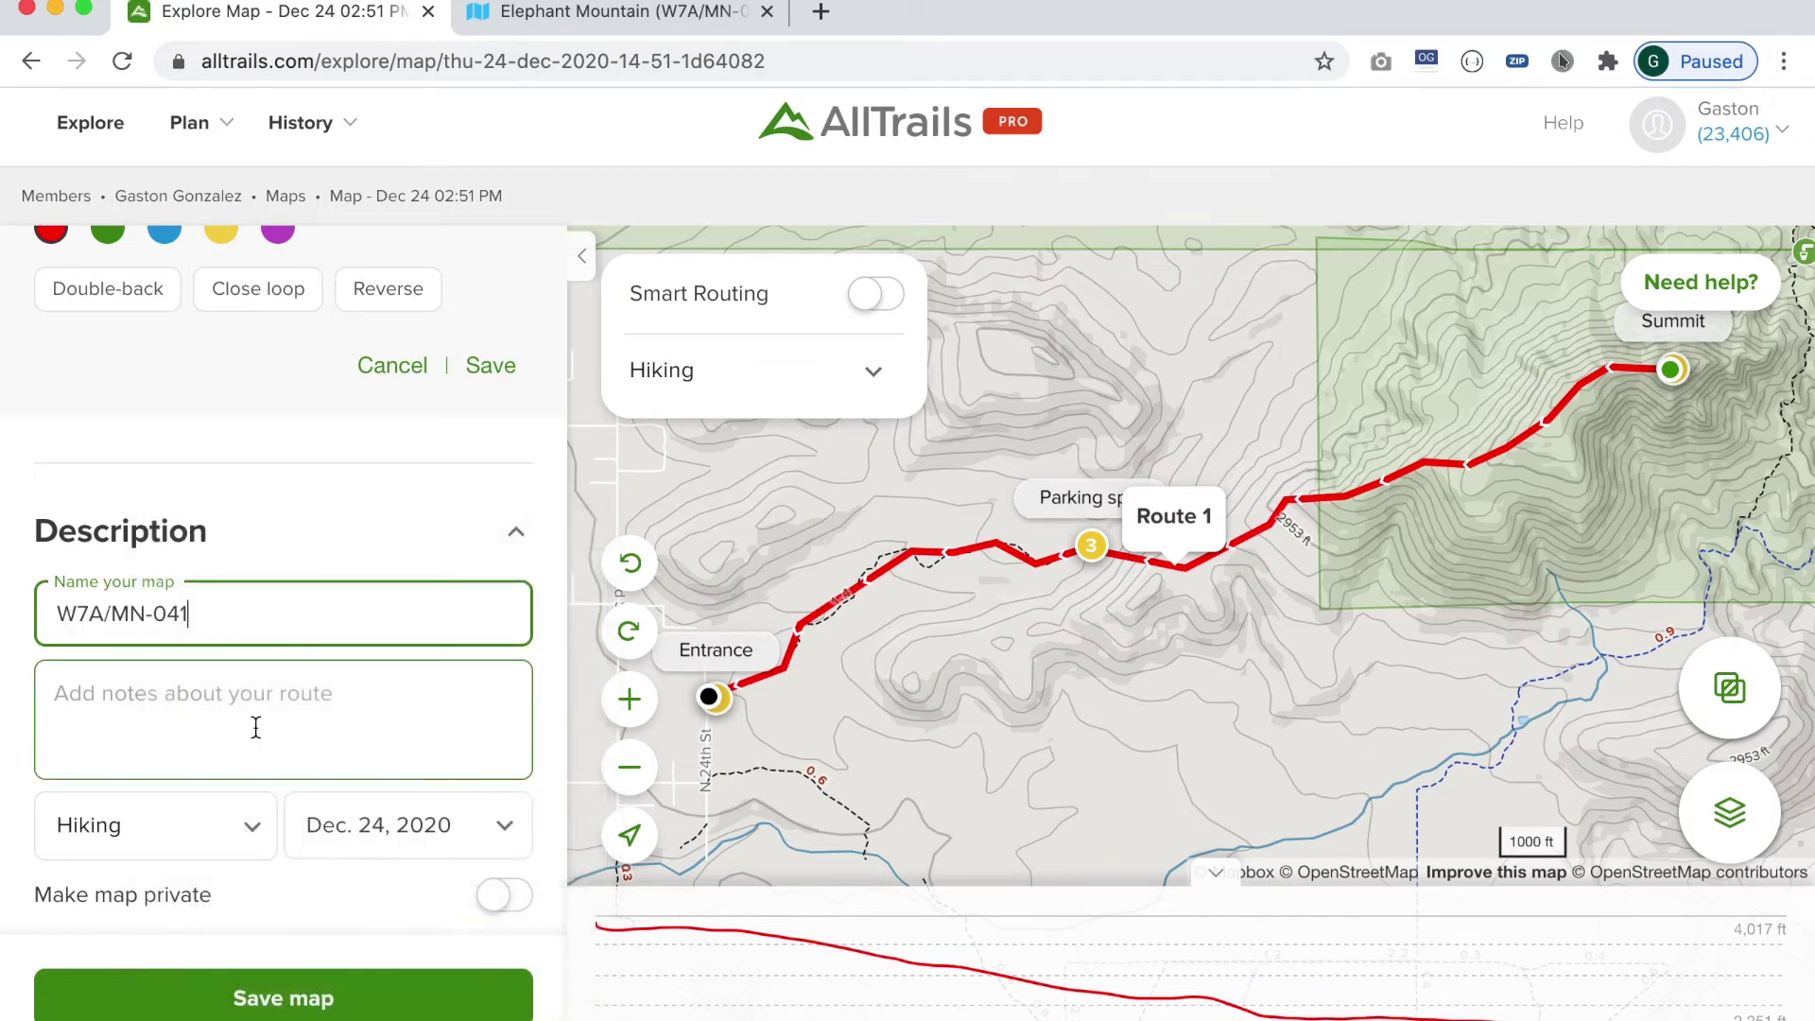
{"action": "scroll", "coordinate": [284, 756], "scroll_direction": "down", "scroll_amount": 2}
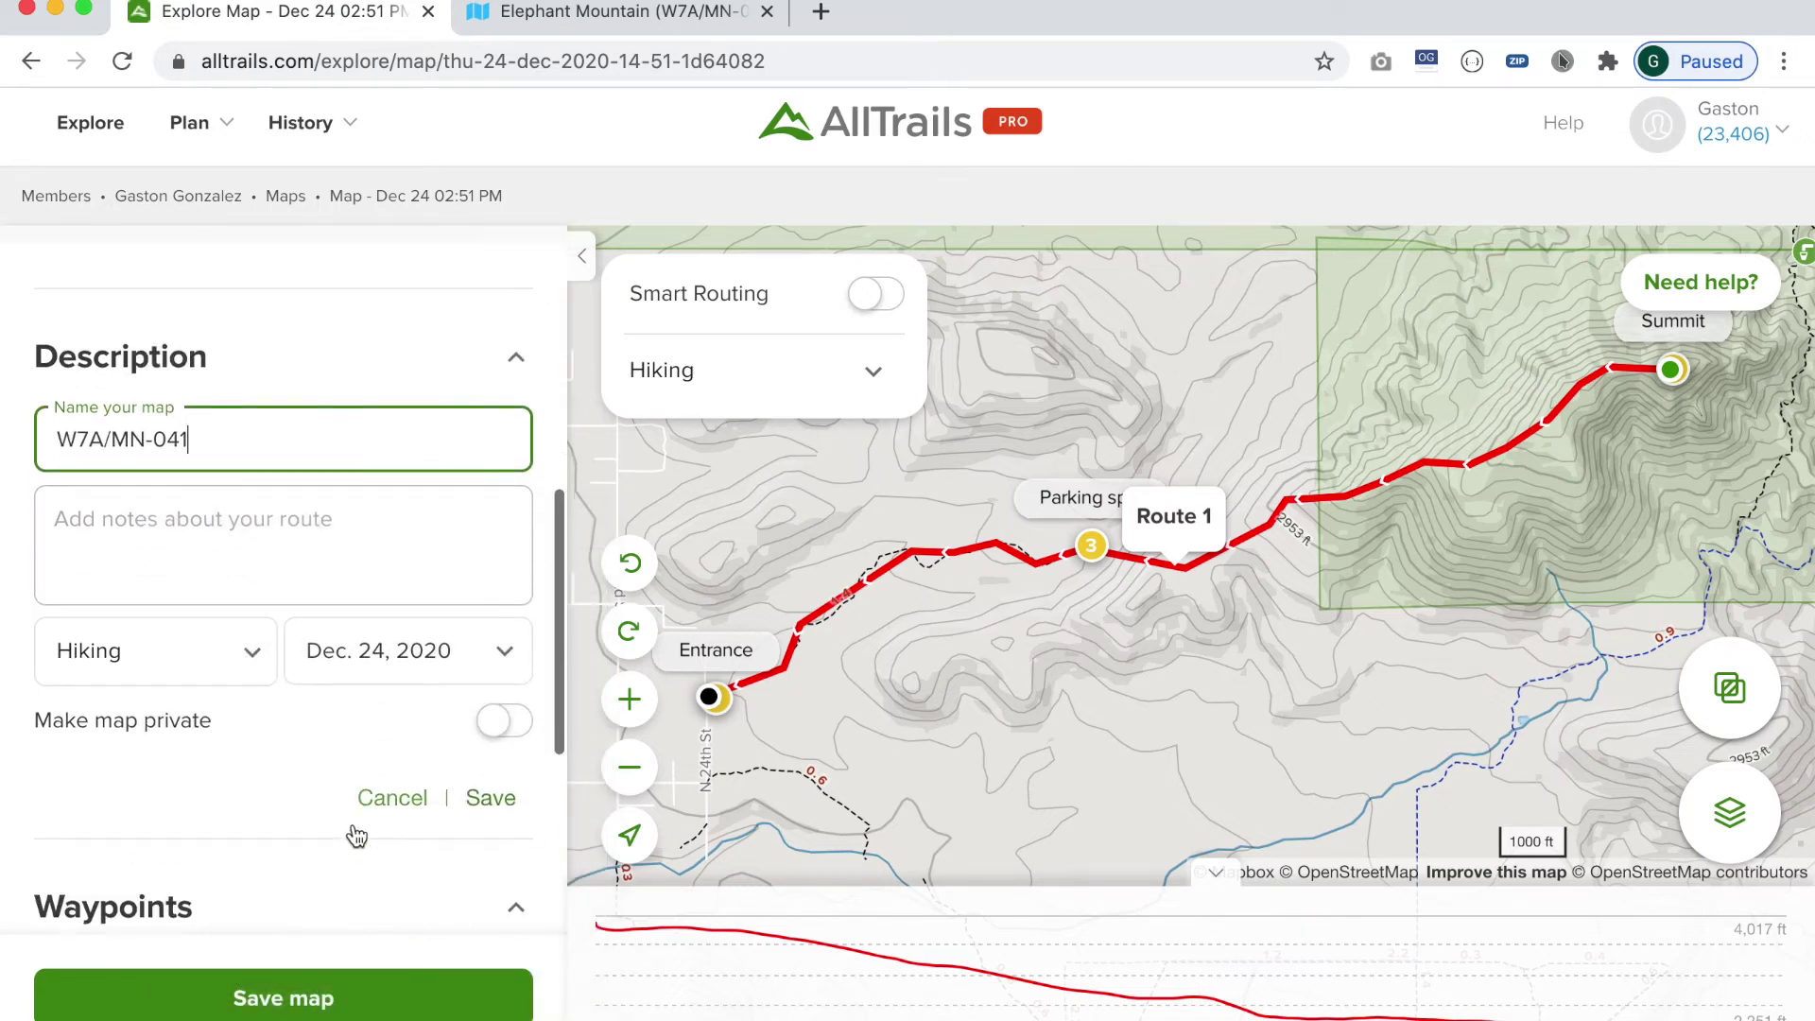
{"action": "left_click", "coordinate": [491, 788]}
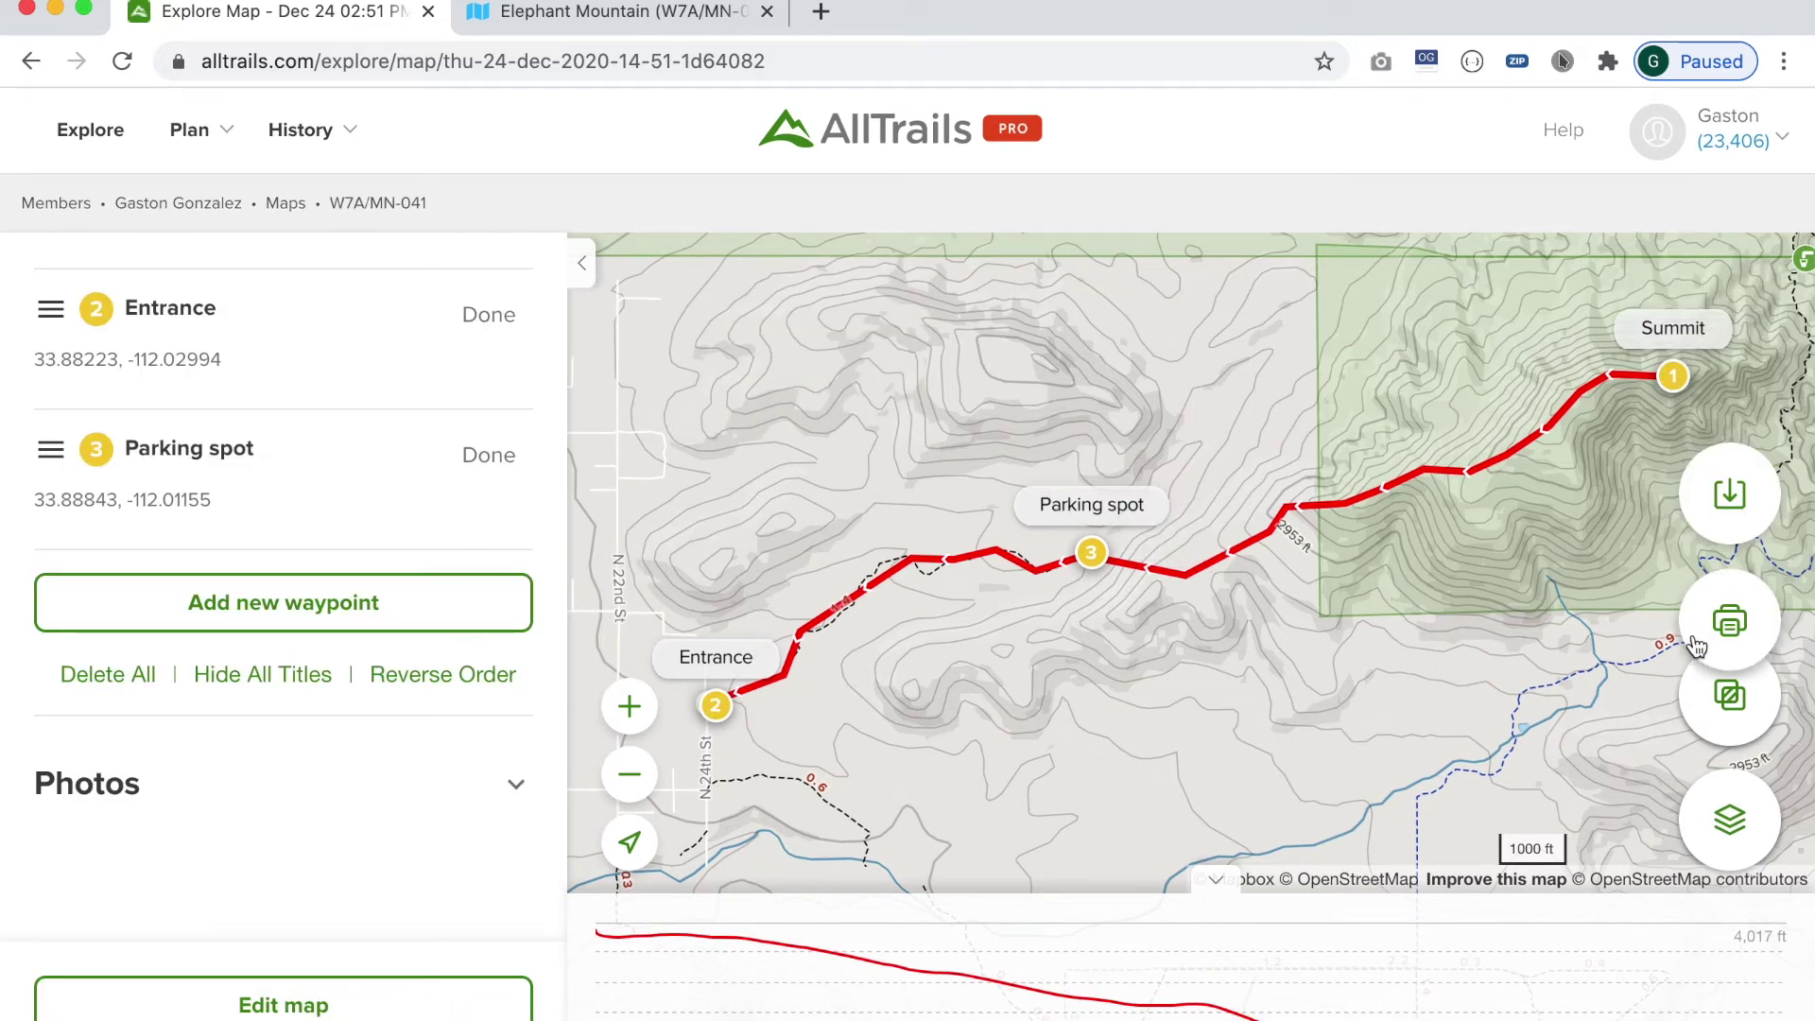
Open the print layout of the saved map and dismiss the translation prompt
{"action": "left_click", "coordinate": [1735, 628]}
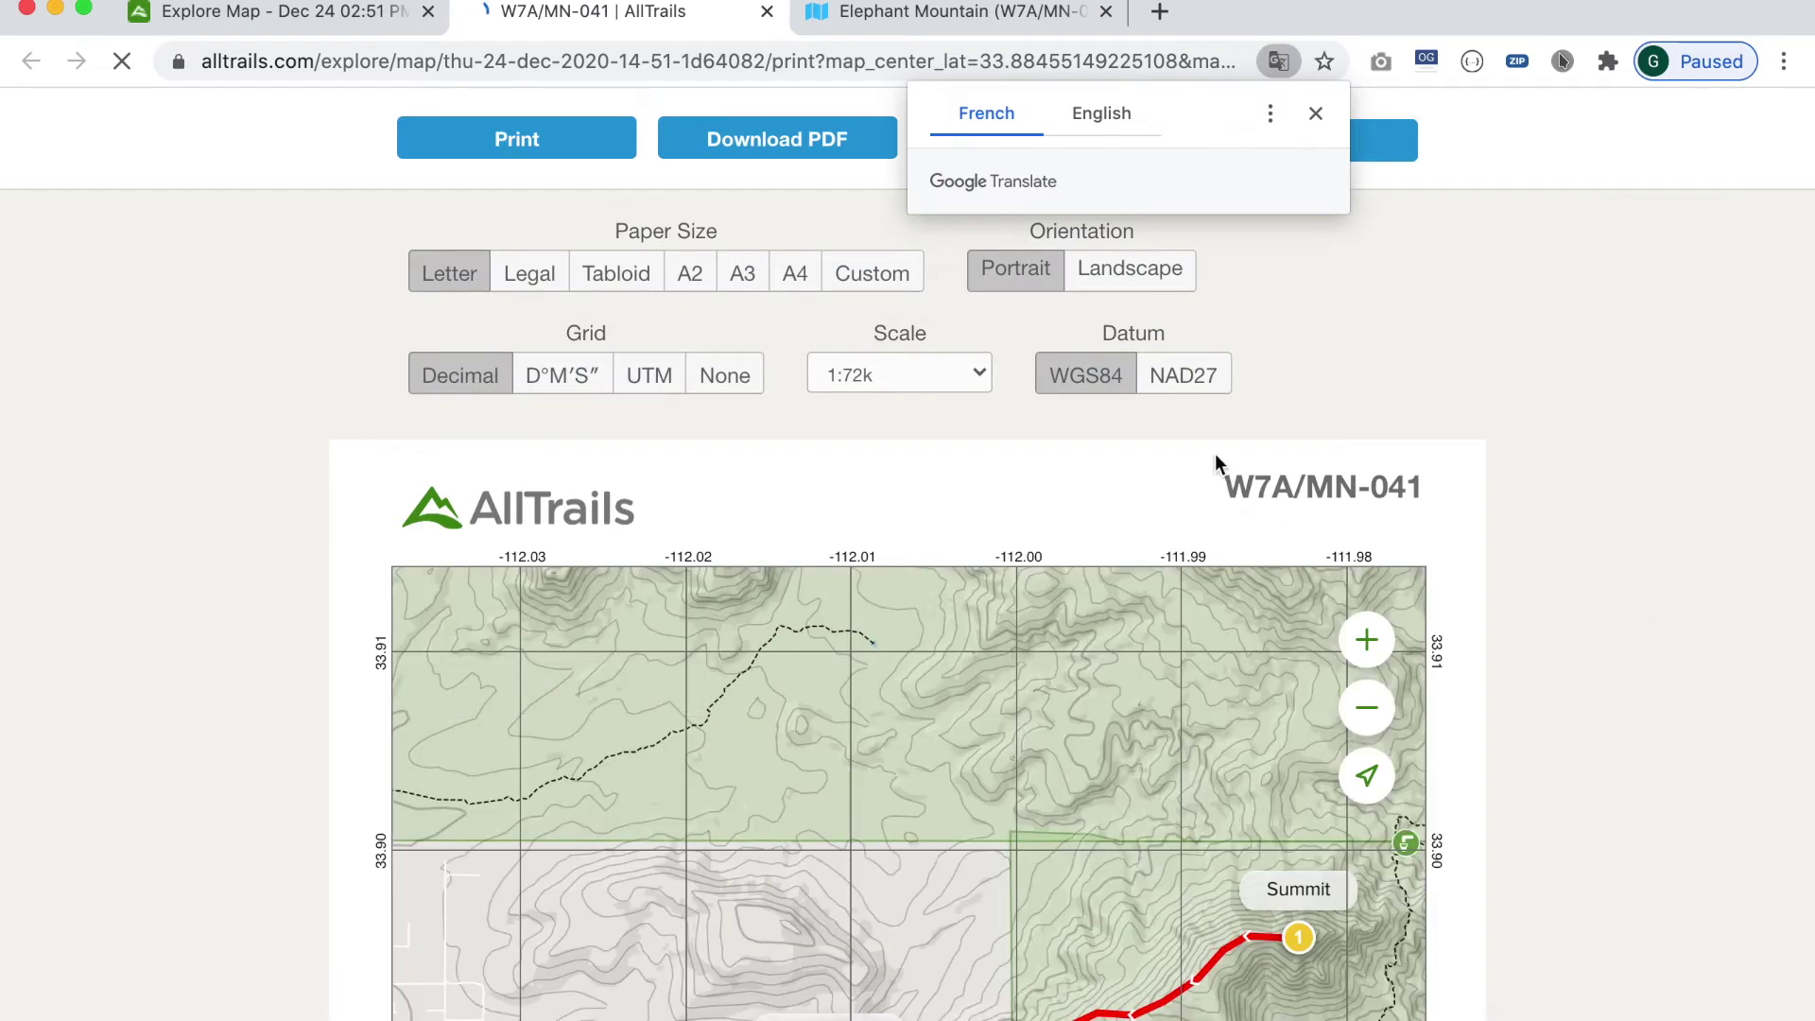
{"action": "left_click", "coordinate": [1314, 114]}
{"action": "scroll", "coordinate": [1401, 243], "scroll_direction": "down", "scroll_amount": 5}
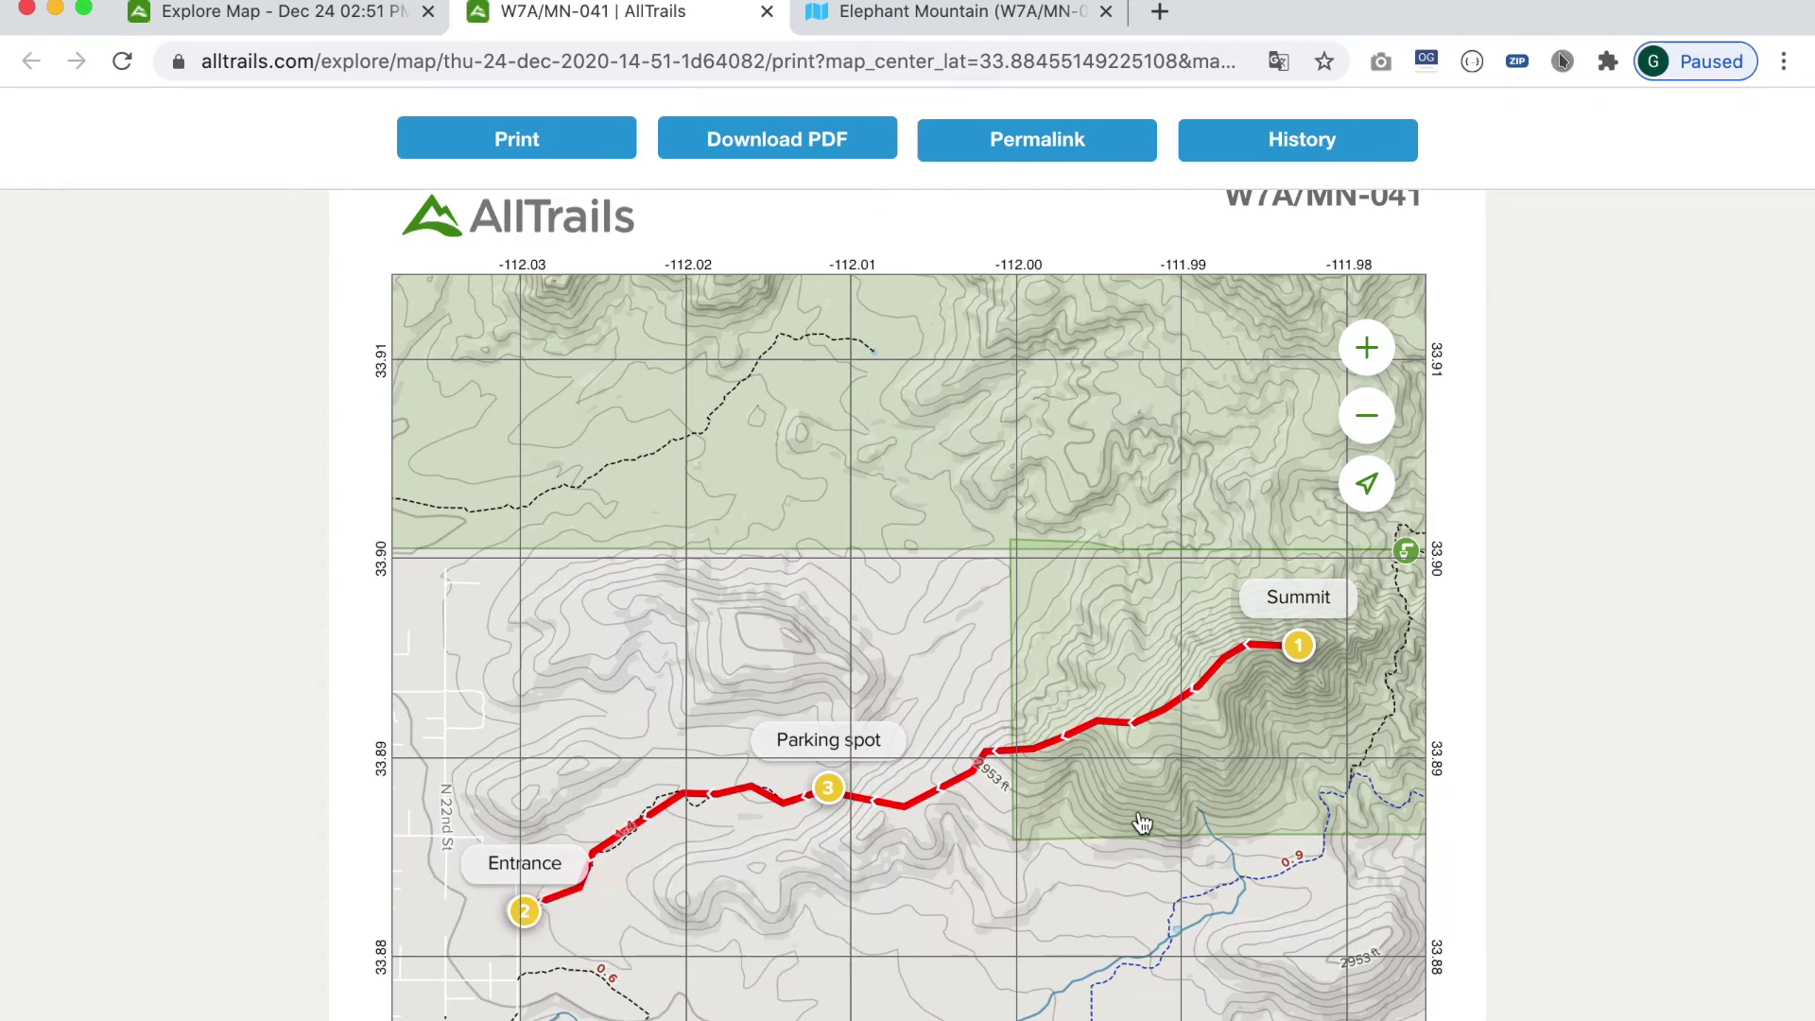
Zoom the print map out to a 1:144k scale to fit the whole route on the portrait page
{"action": "scroll", "coordinate": [1153, 612], "scroll_direction": "up", "scroll_amount": 1}
{"action": "scroll", "coordinate": [1153, 612], "scroll_direction": "up", "scroll_amount": 2}
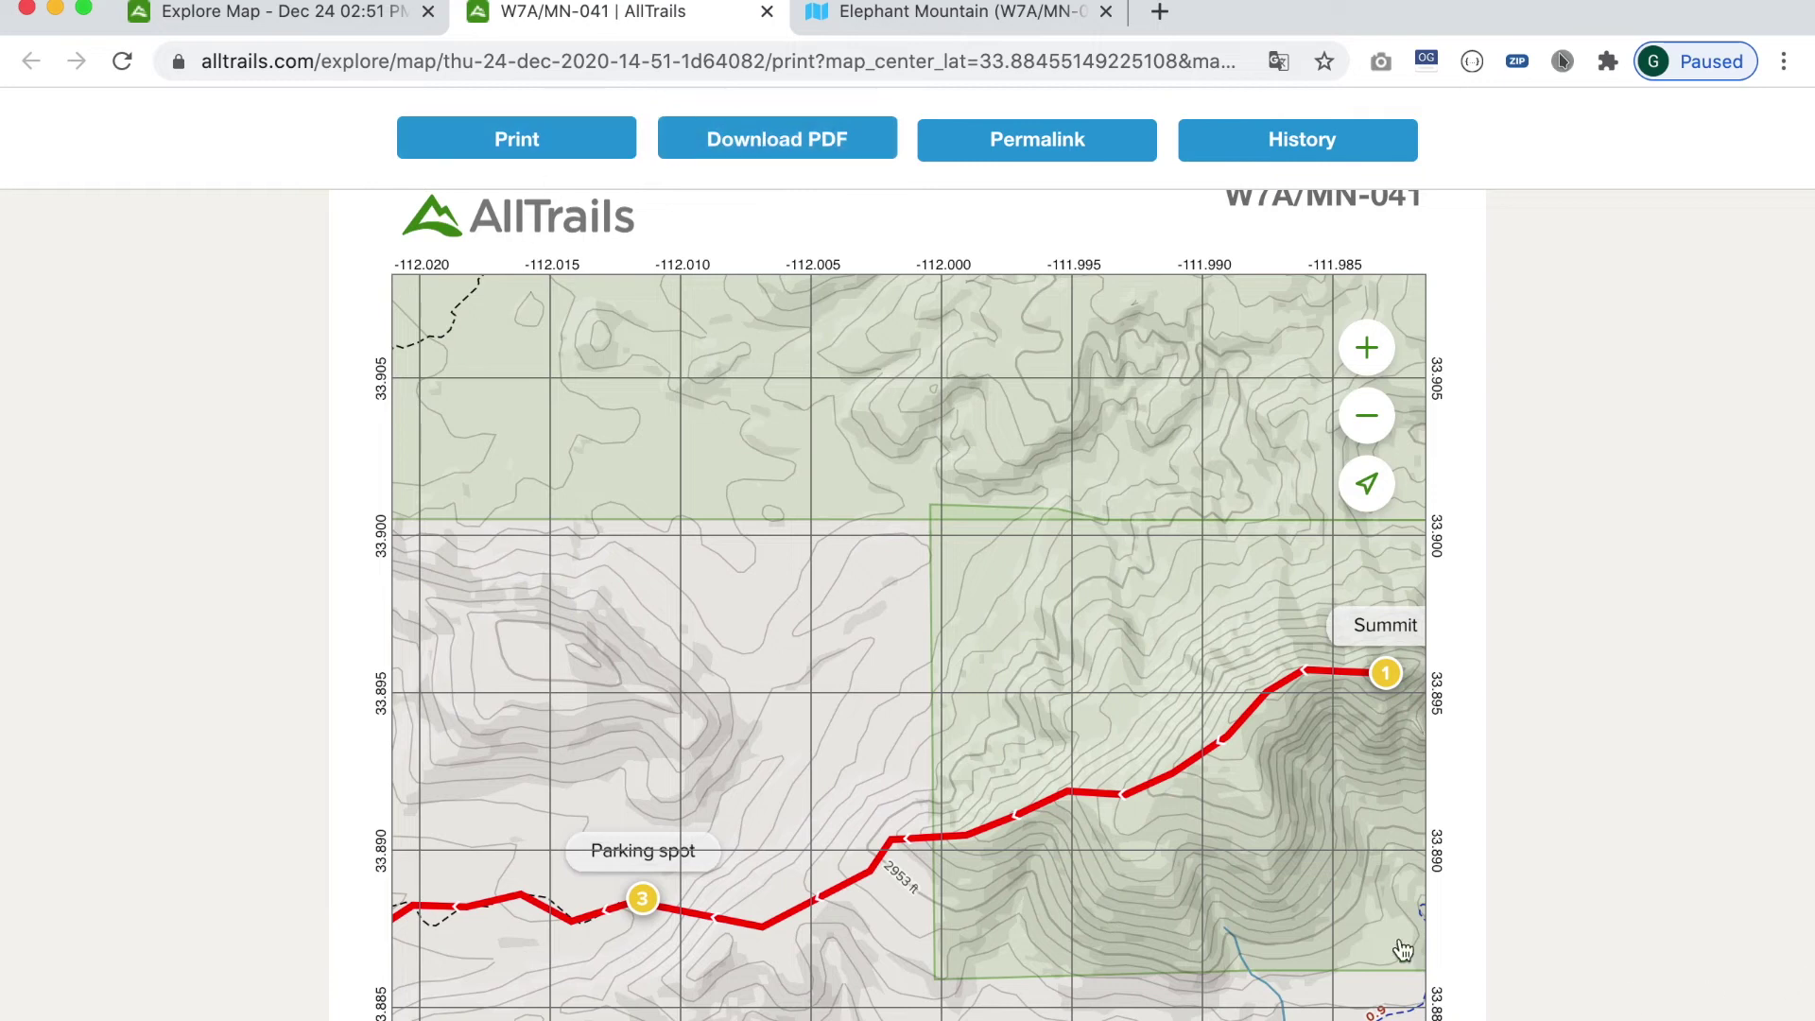
{"action": "left_click", "coordinate": [1365, 415]}
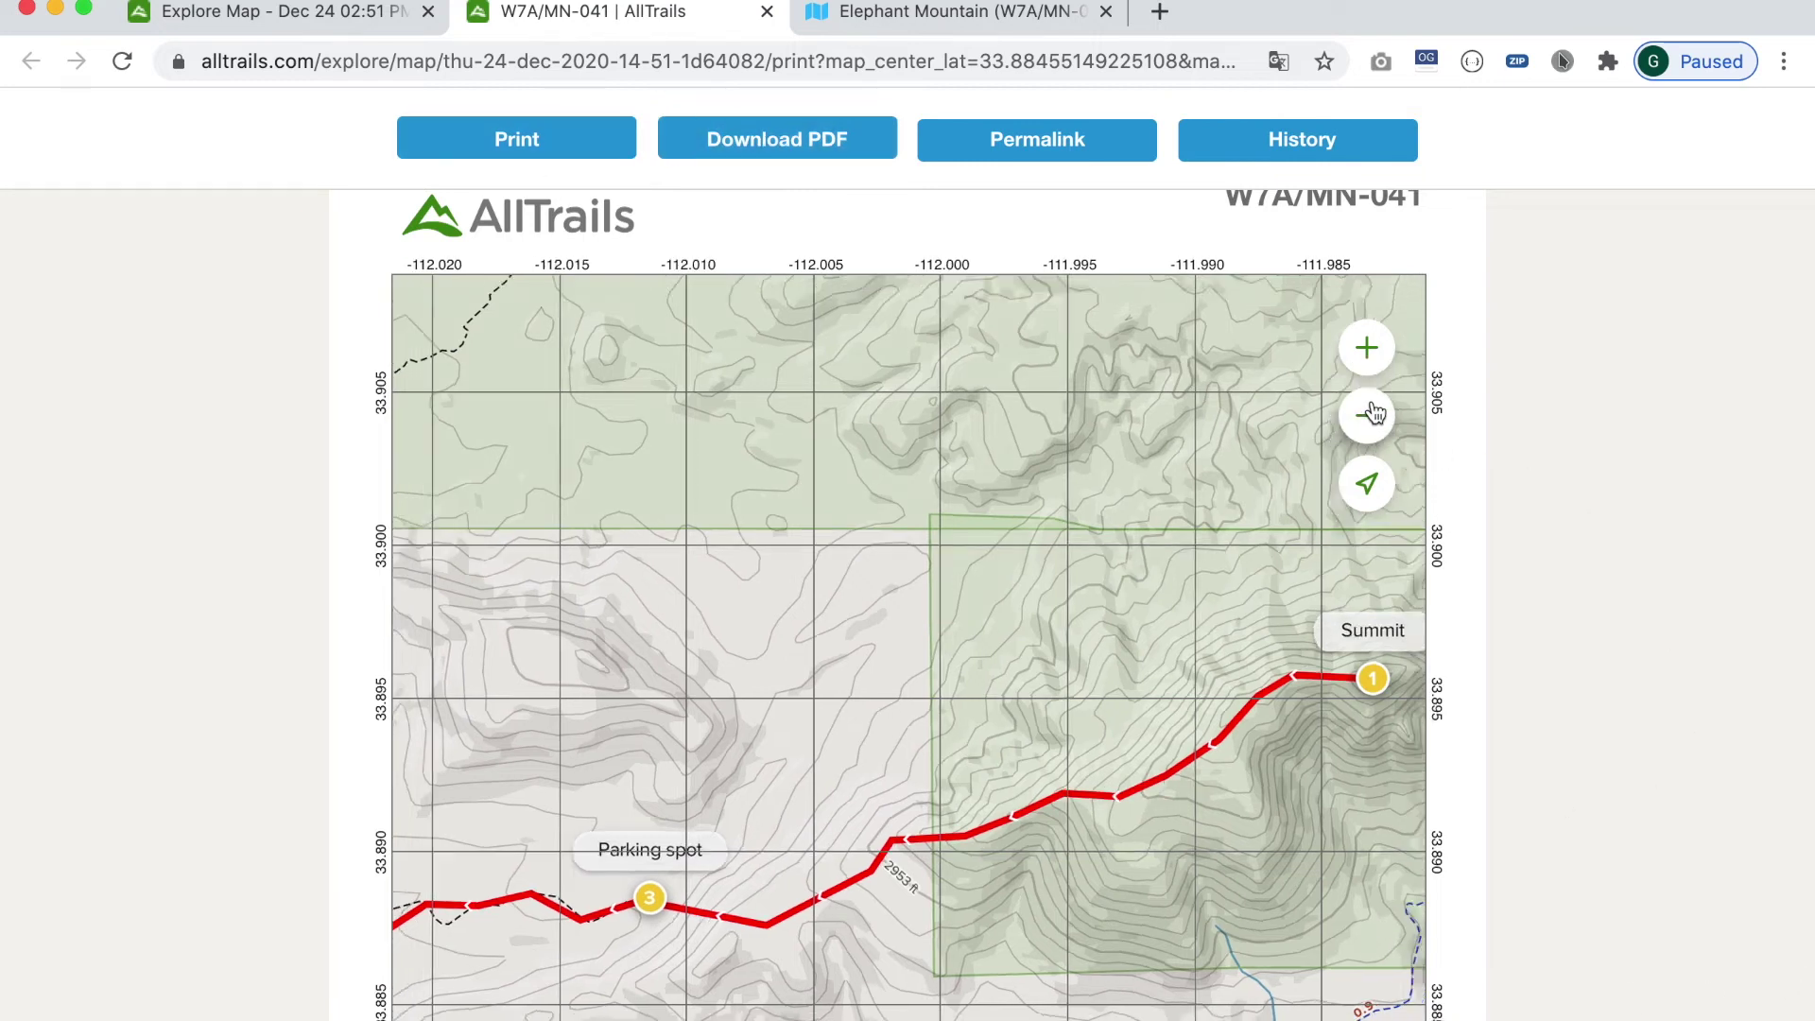
{"action": "left_click_drag", "start_coordinate": [830, 652], "coordinate": [794, 592]}
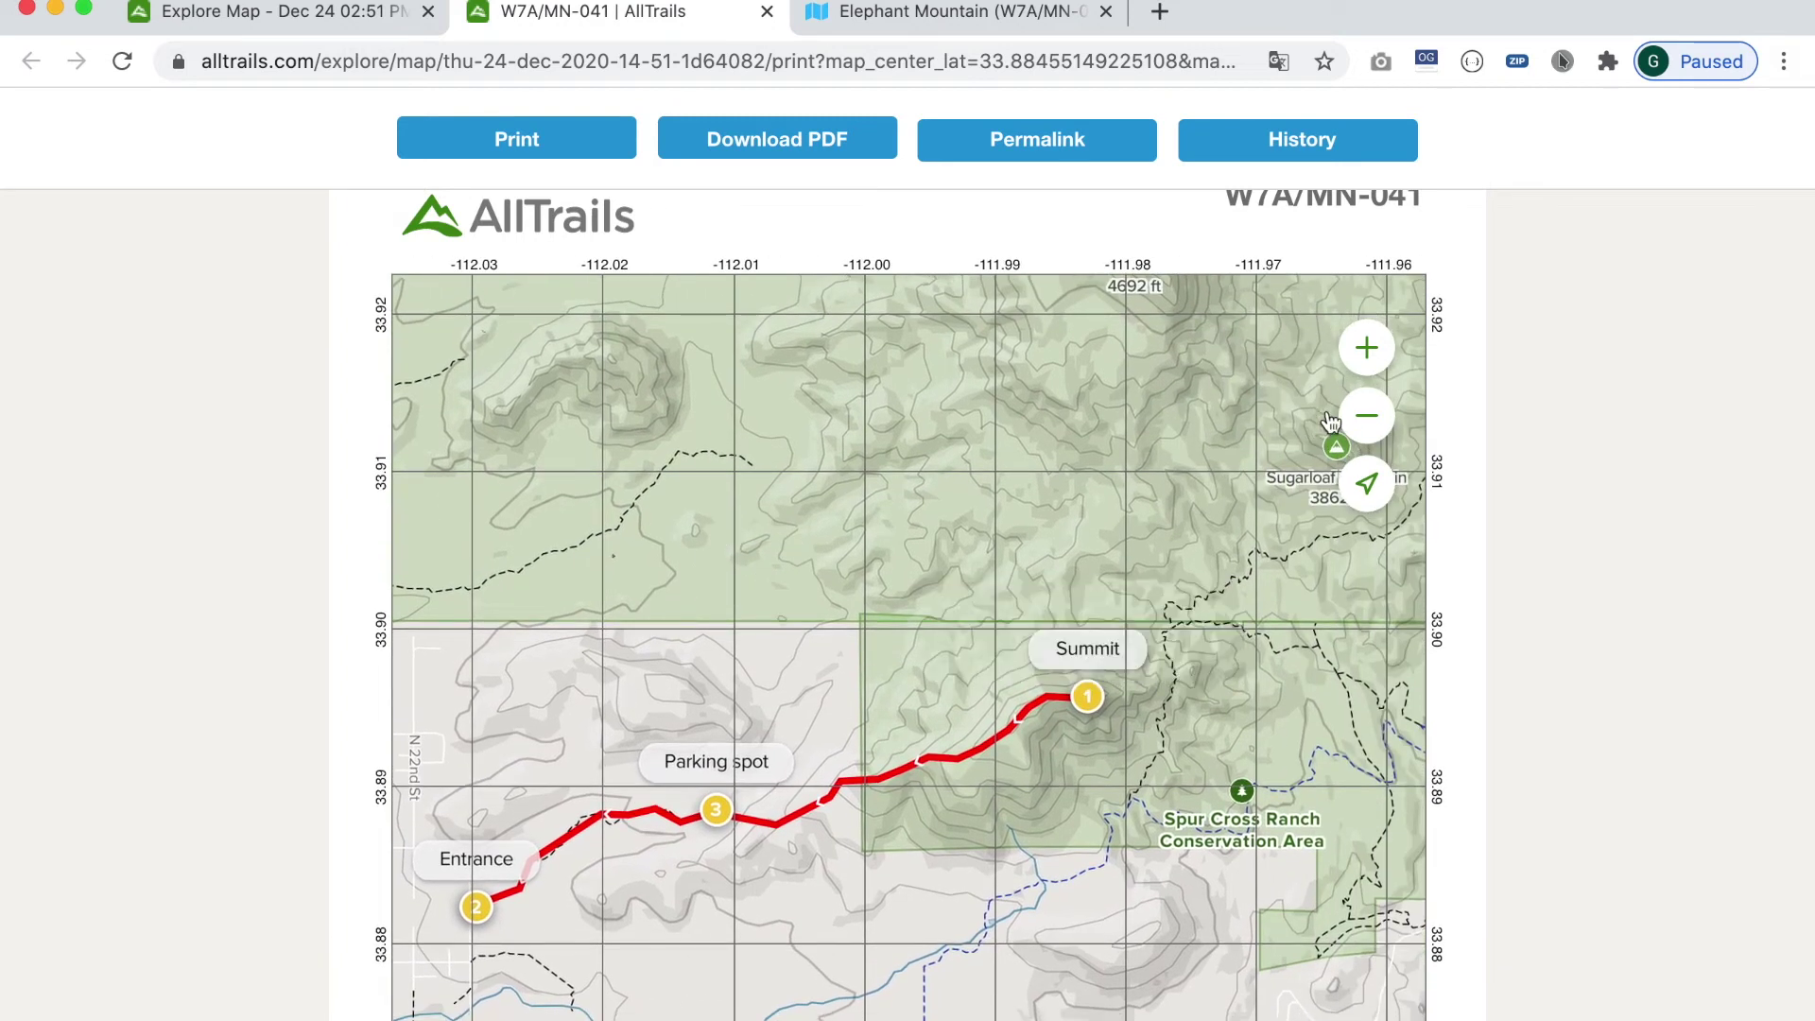
{"action": "scroll", "coordinate": [1692, 586], "scroll_direction": "up", "scroll_amount": 3}
{"action": "scroll", "coordinate": [1766, 716], "scroll_direction": "up", "scroll_amount": 1}
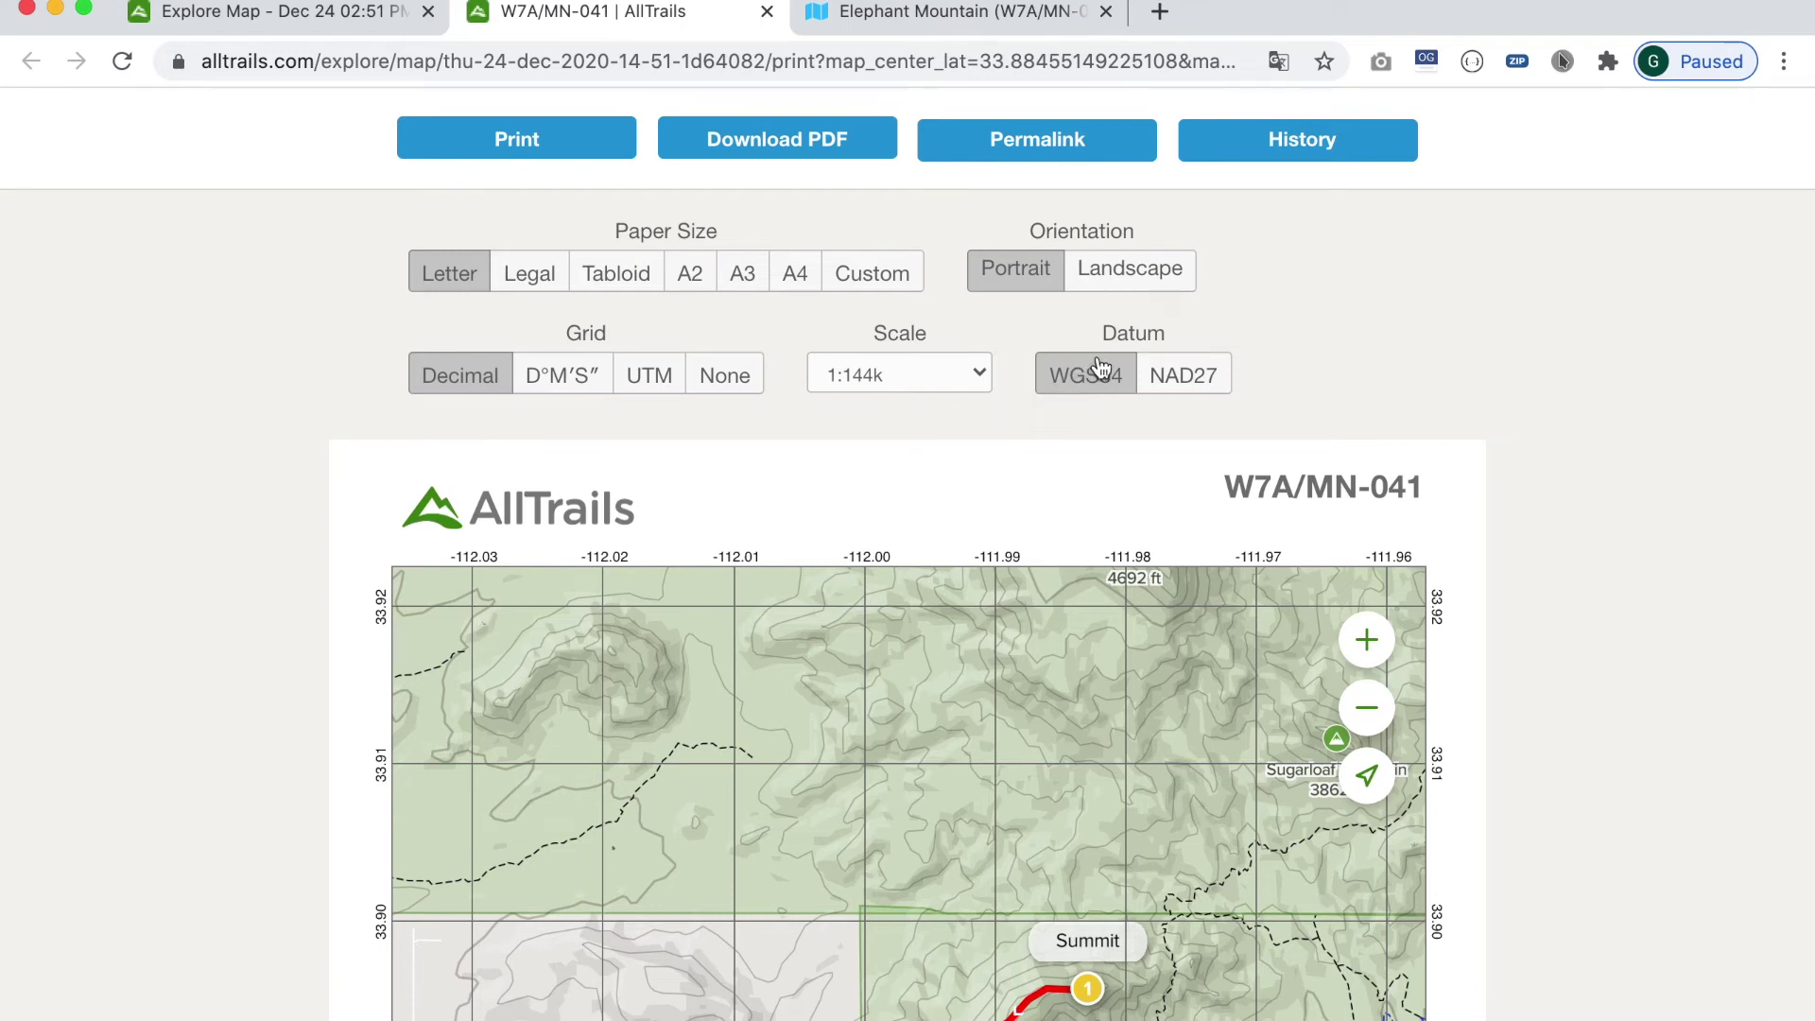
Switch the print layout to landscape orientation and check the page preview
{"action": "left_click", "coordinate": [1141, 282]}
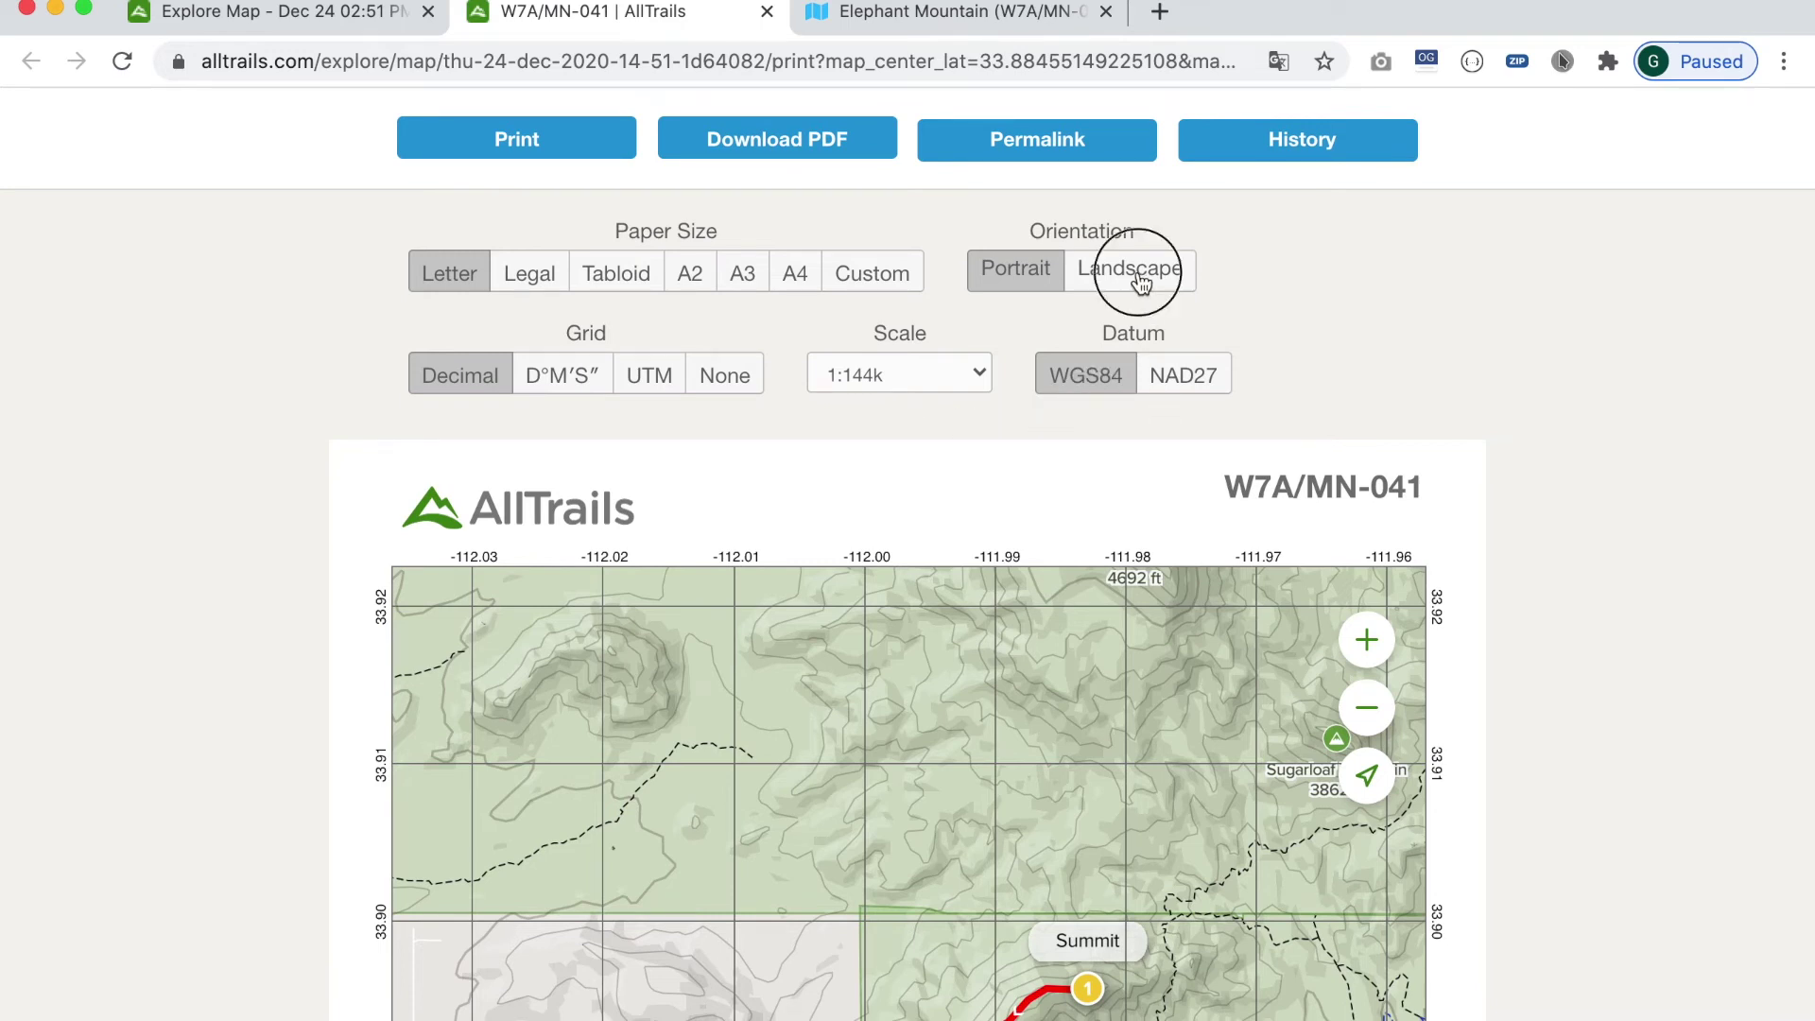
{"action": "scroll", "coordinate": [1195, 326], "scroll_direction": "down", "scroll_amount": 3}
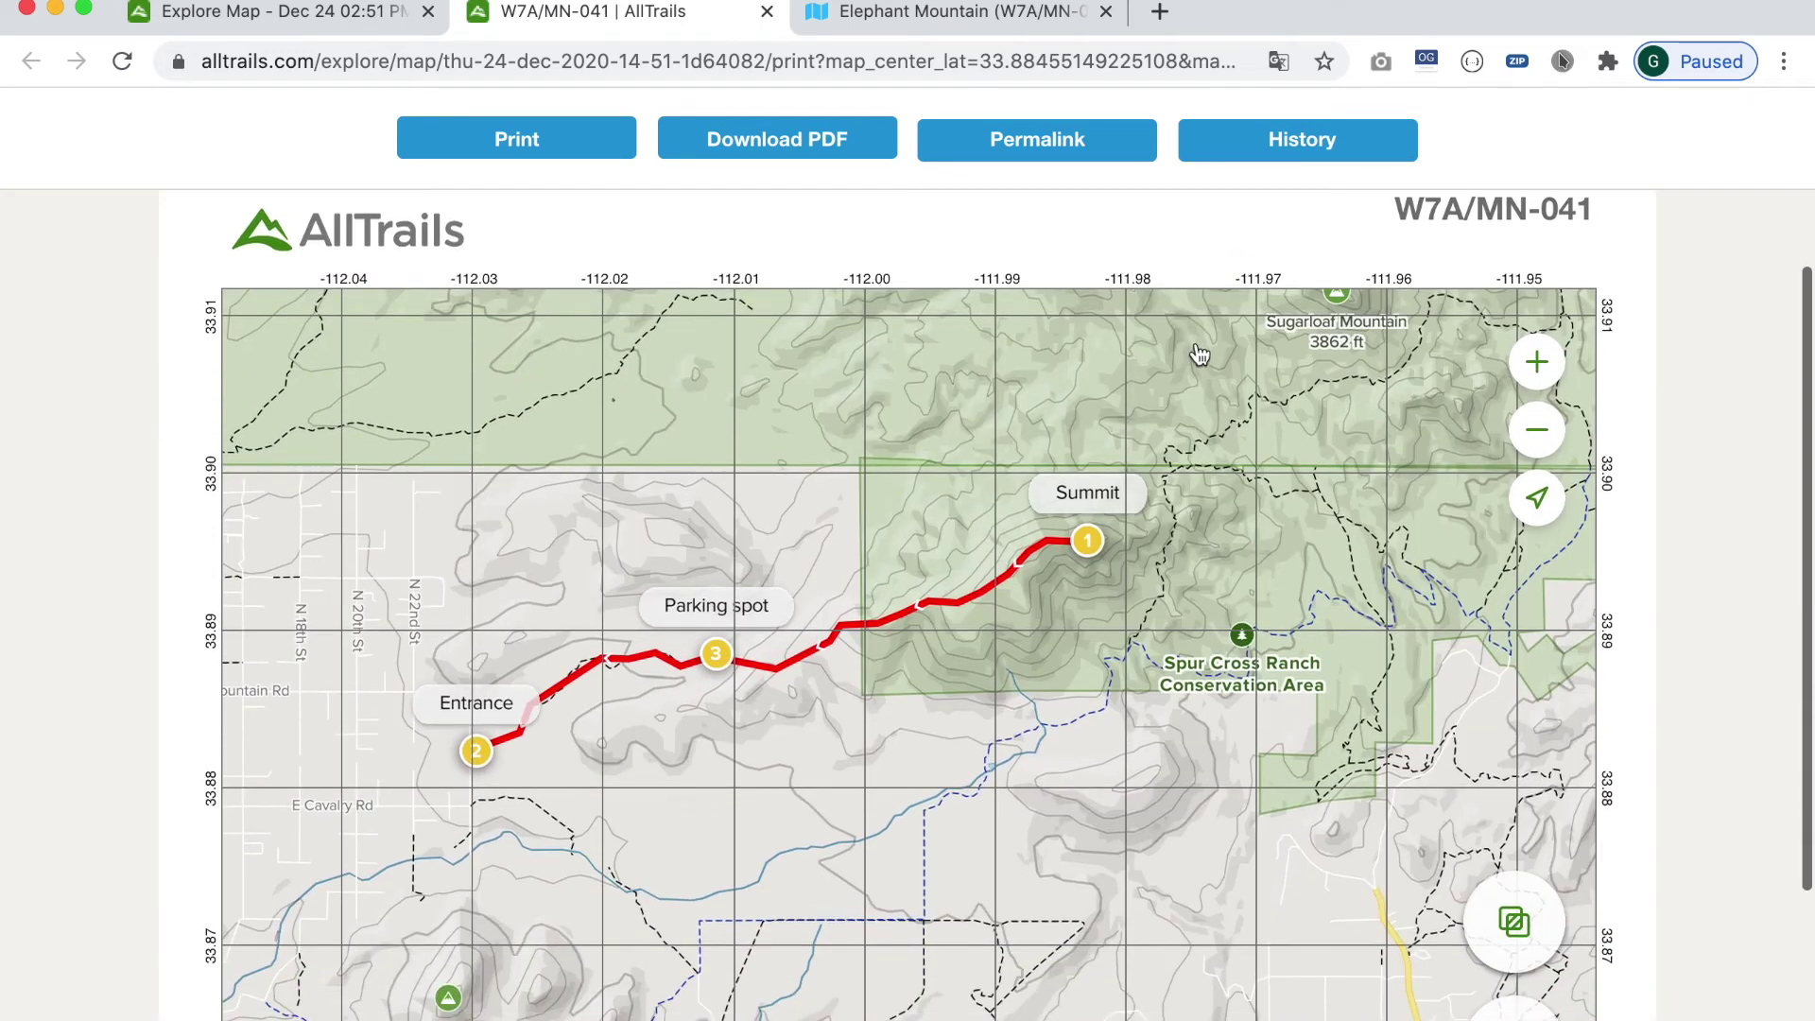
{"action": "scroll", "coordinate": [1787, 466], "scroll_direction": "up", "scroll_amount": 2}
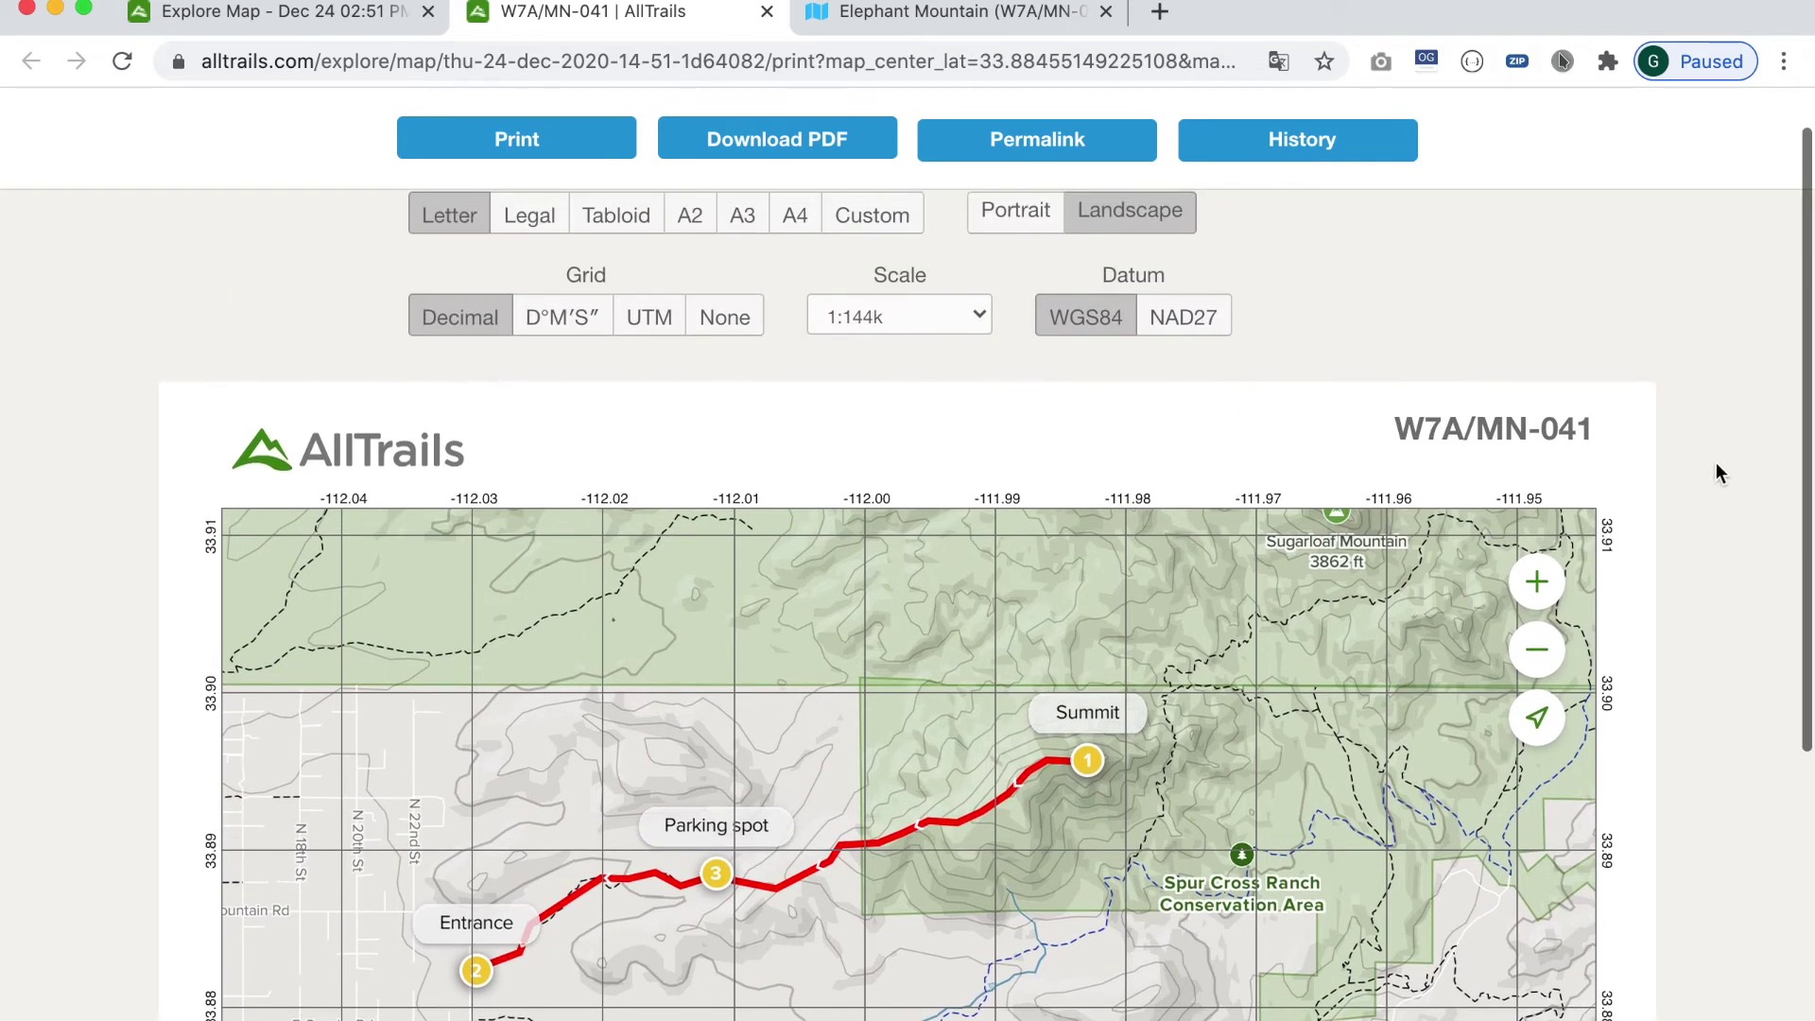
Zoom the print map in to a 1:72k scale and frame the route from Entrance to Summit on the page
{"action": "left_click", "coordinate": [1526, 572]}
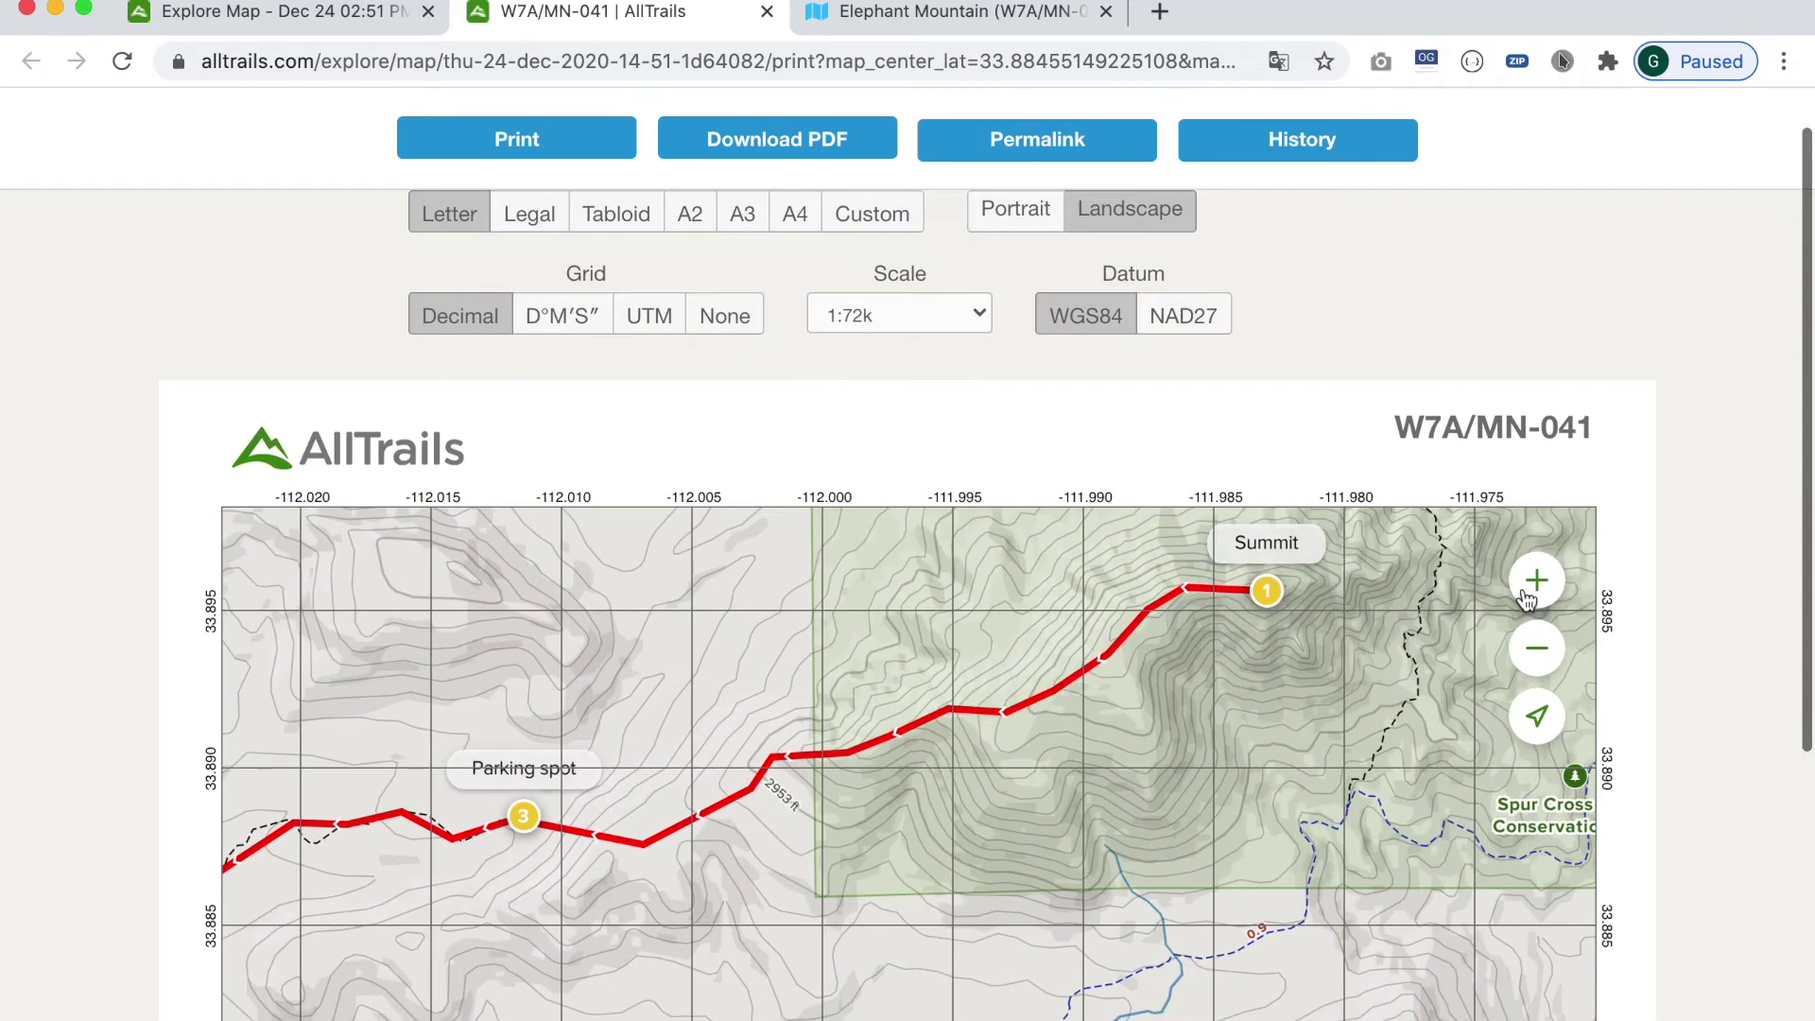
{"action": "left_click_drag", "start_coordinate": [893, 789], "coordinate": [1116, 827]}
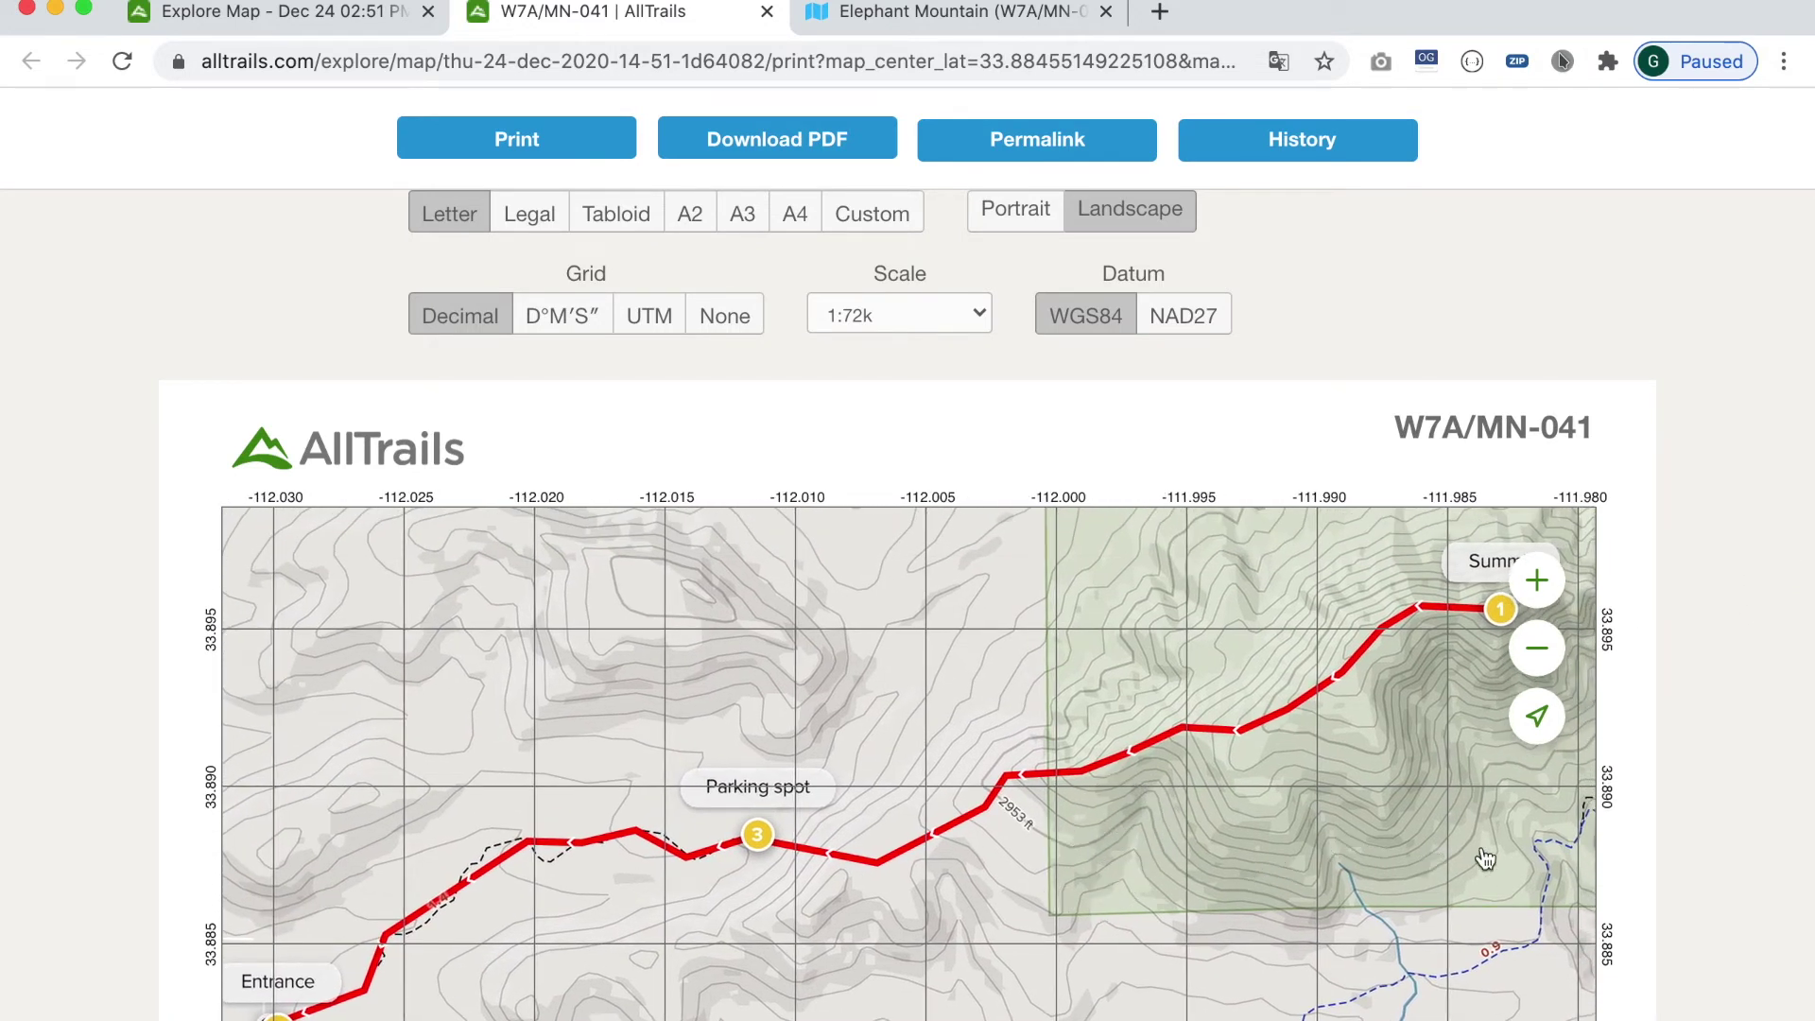
{"action": "scroll", "coordinate": [1716, 798], "scroll_direction": "down", "scroll_amount": 3}
{"action": "scroll", "coordinate": [1716, 792], "scroll_direction": "down", "scroll_amount": 2}
{"action": "left_click_drag", "start_coordinate": [1103, 734], "coordinate": [1125, 846]}
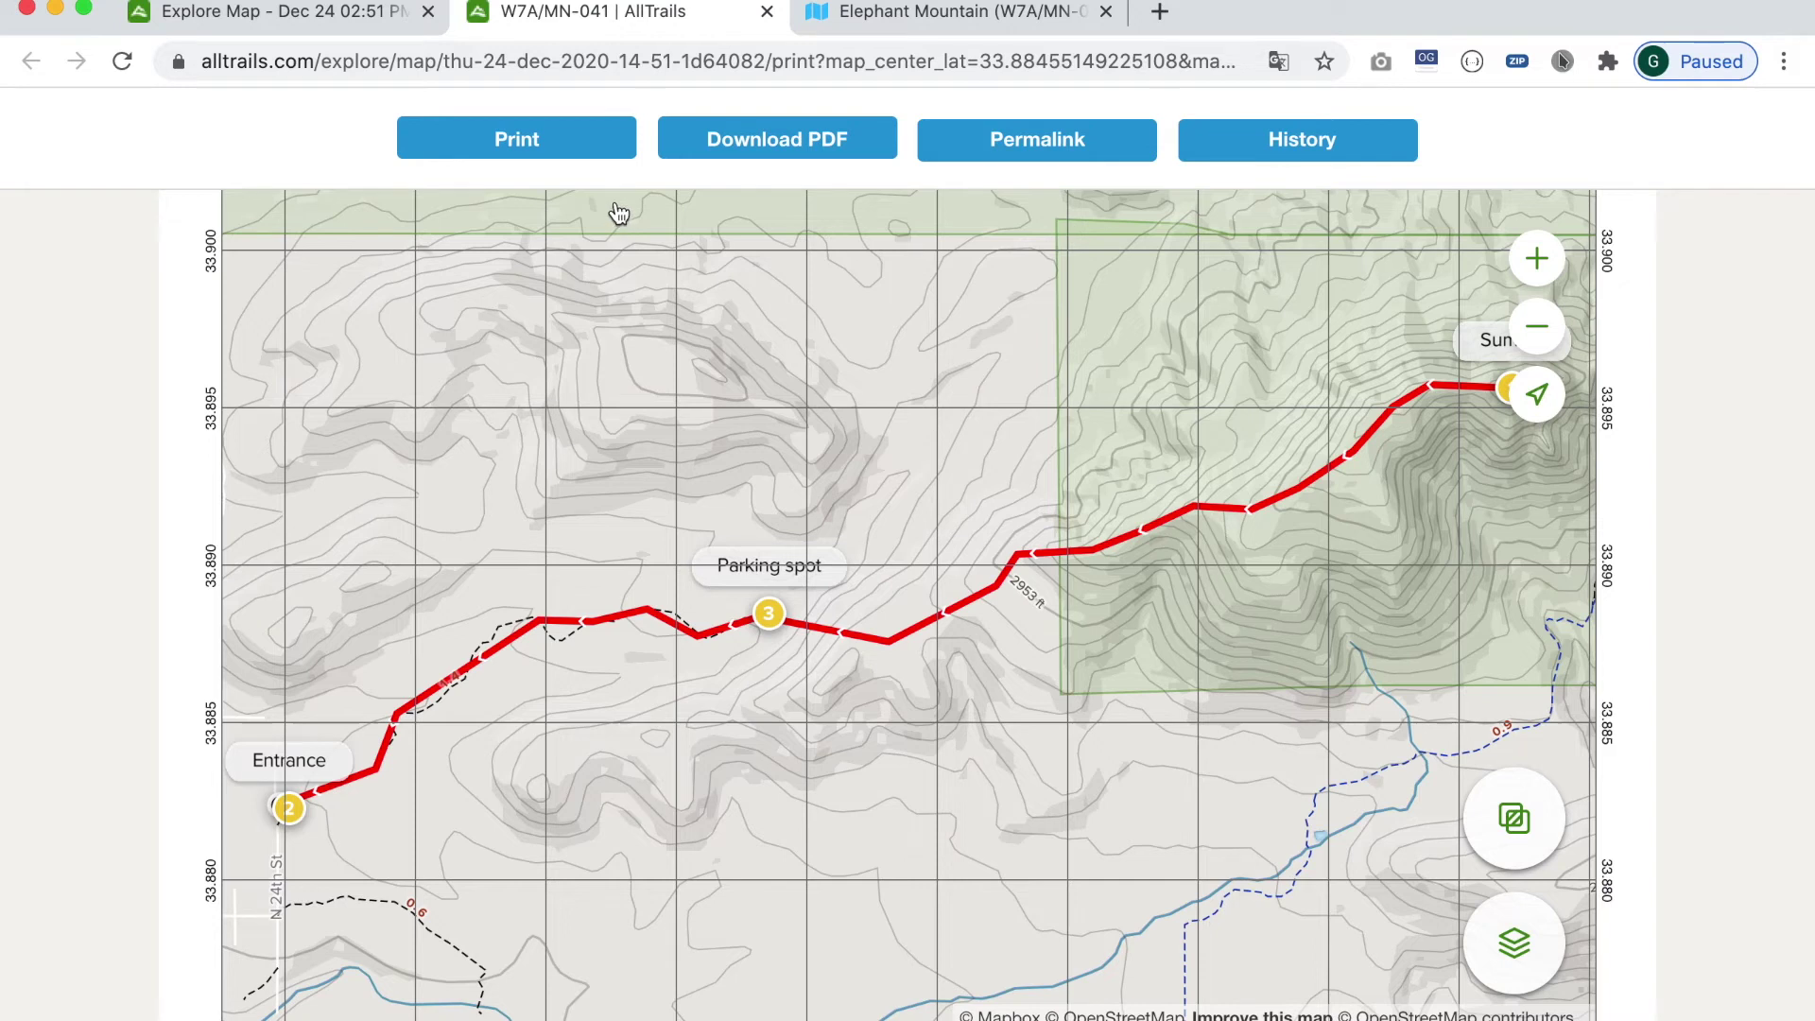
Download the landscape map as a PDF and open the downloaded file
{"action": "left_click", "coordinate": [790, 139]}
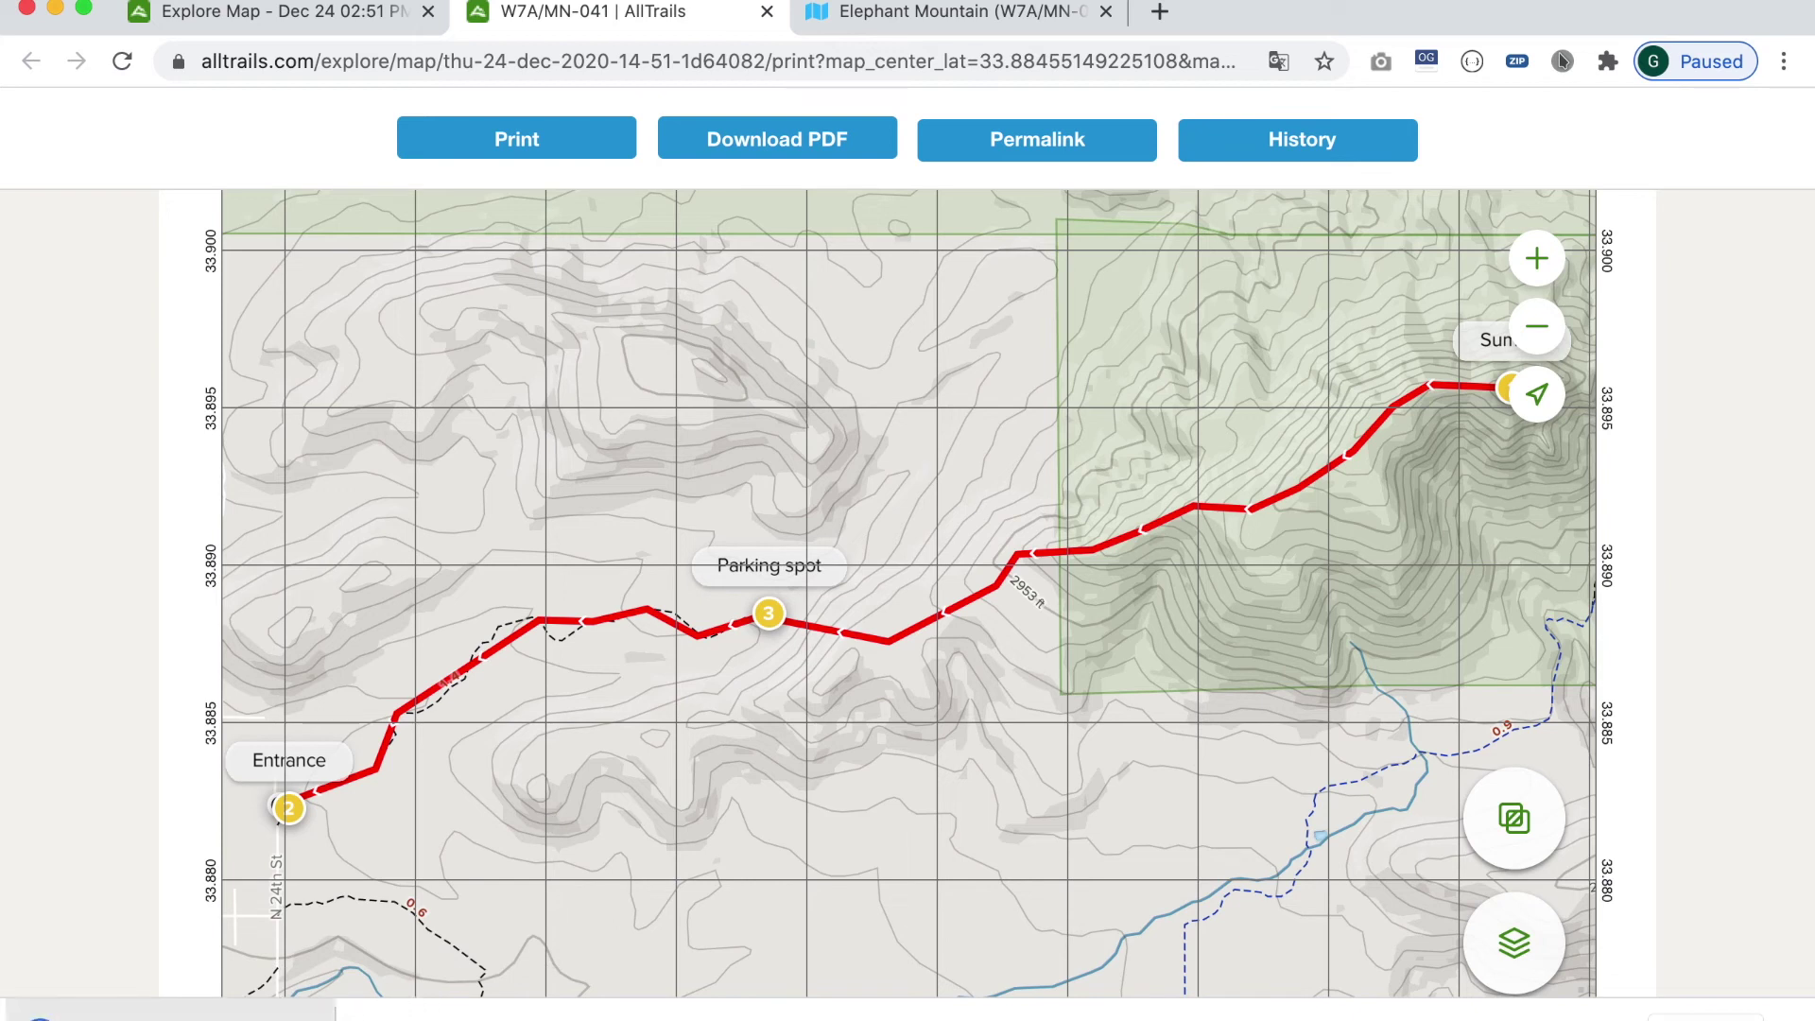
{"action": "left_click", "coordinate": [142, 1009]}
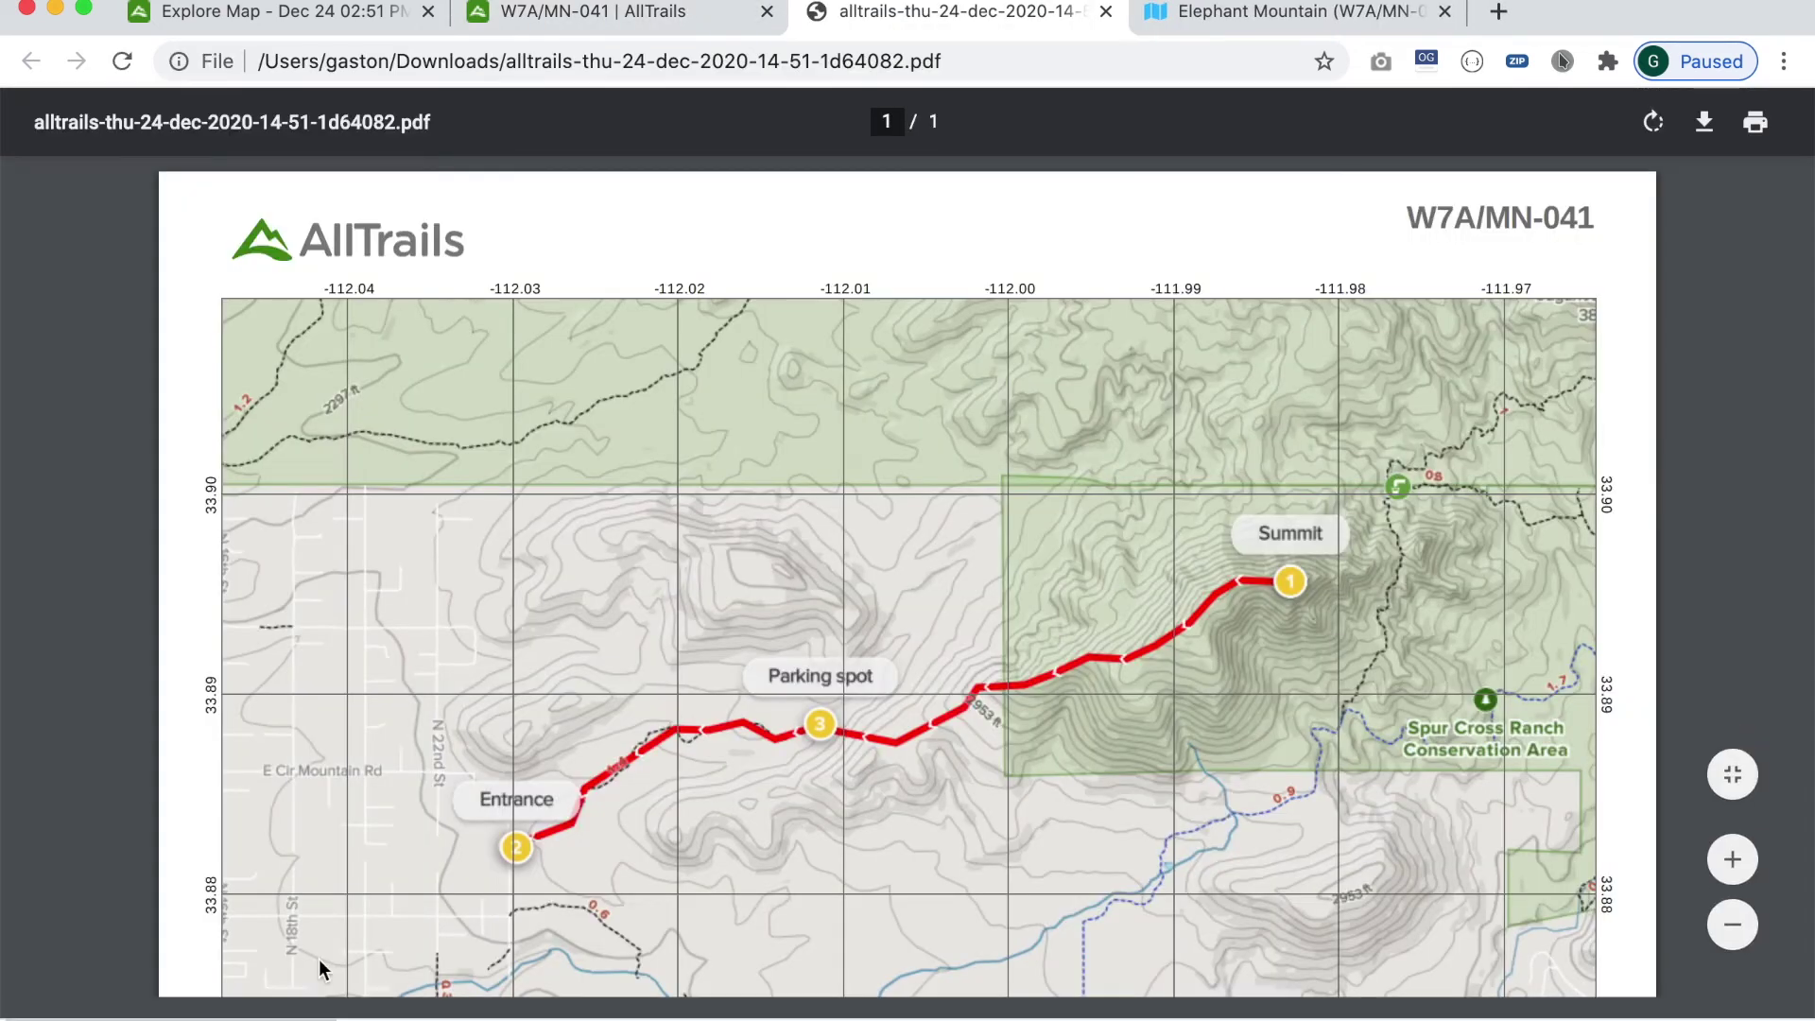
Look over the downloaded PDF map and start printing it
{"action": "scroll", "coordinate": [640, 756], "scroll_direction": "down", "scroll_amount": 1}
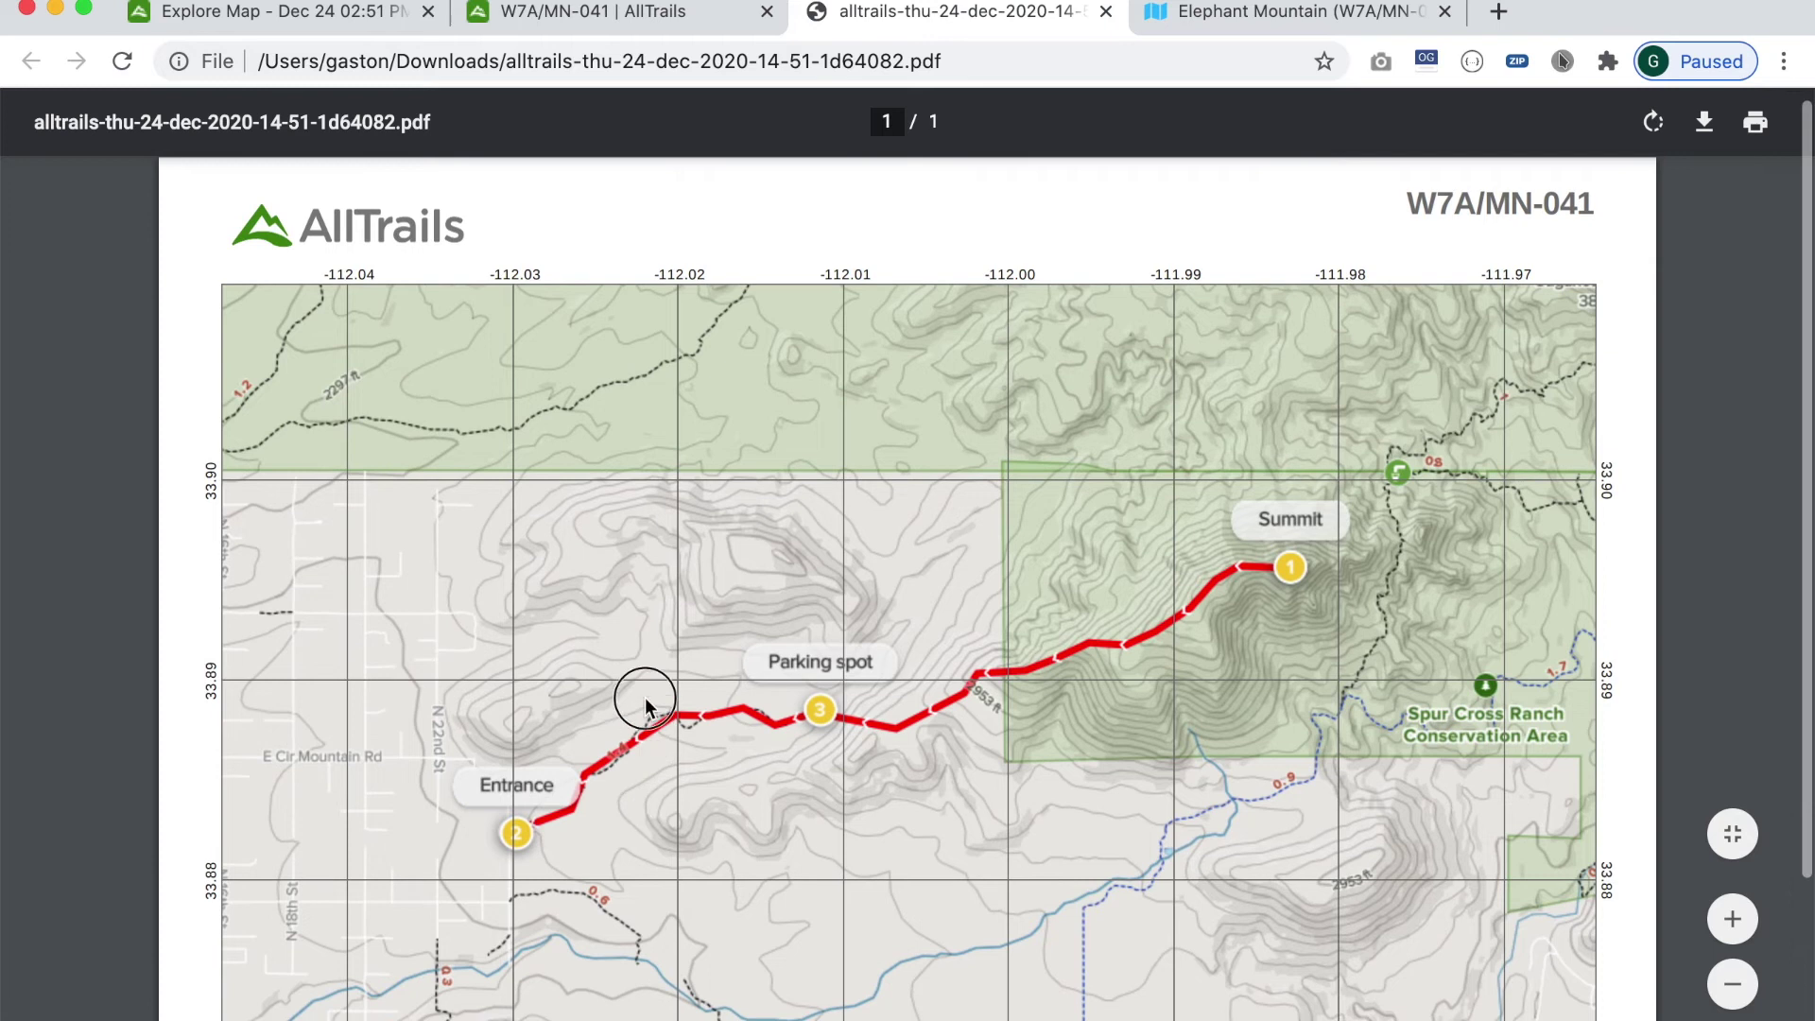
{"action": "scroll", "coordinate": [652, 633], "scroll_direction": "down", "scroll_amount": 1}
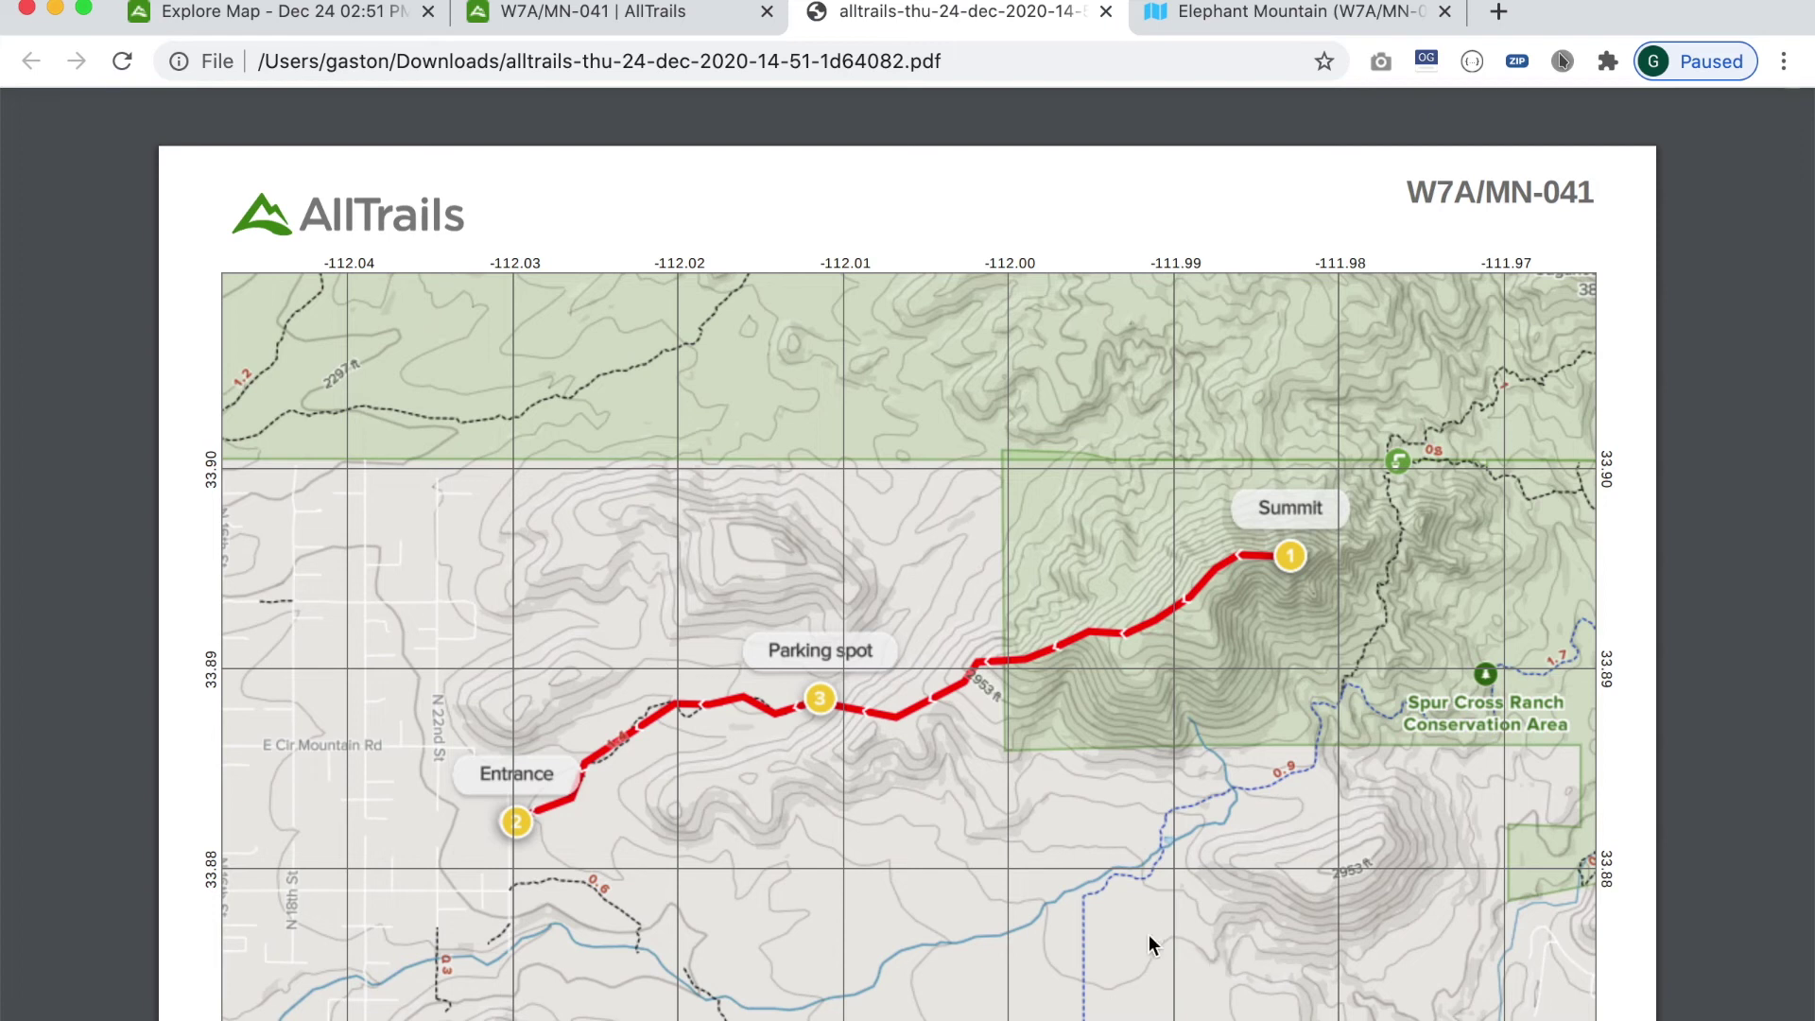
{"action": "key", "text": "super+p"}
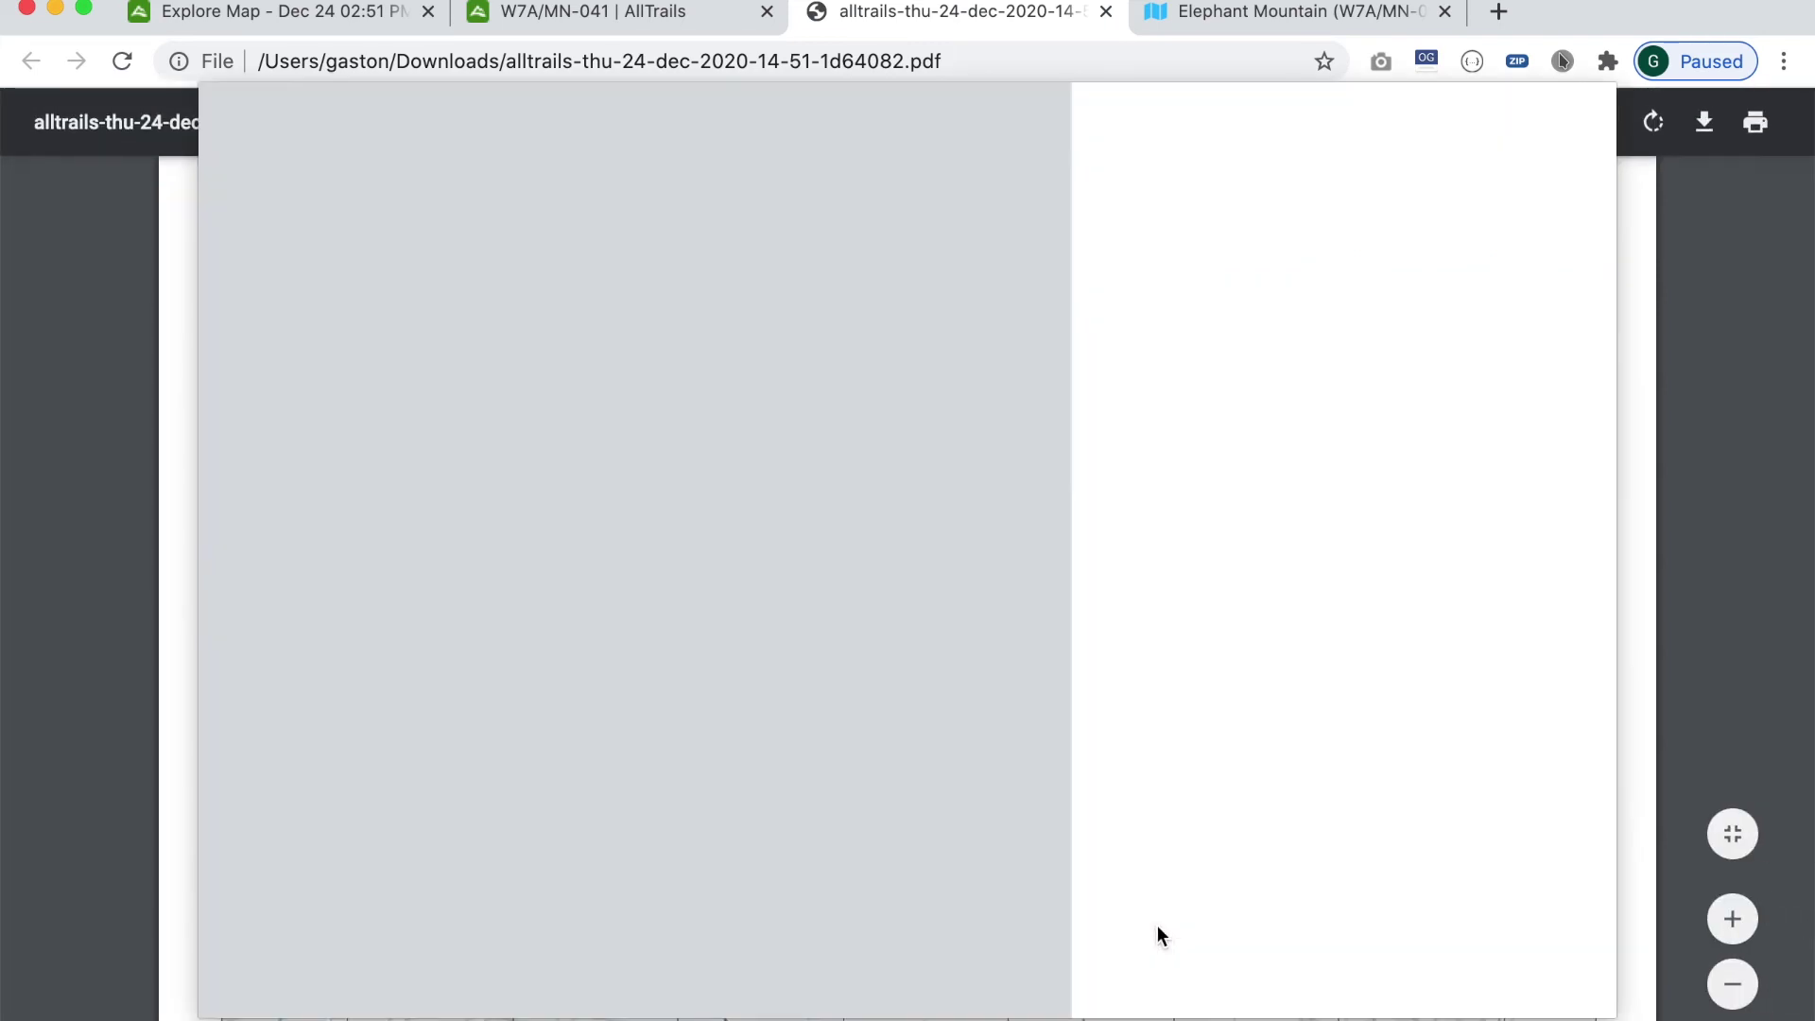